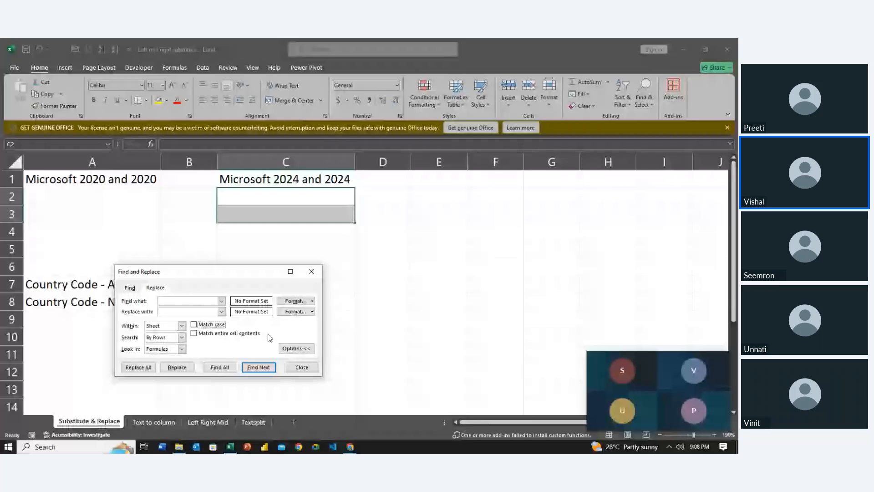
- Enter NLD as the text to find and IND as the replacement text in Find and Replace
{"action": "left_click_drag", "start_coordinate": [201, 277], "coordinate": [380, 273]}
{"action": "left_click", "coordinate": [348, 297]}
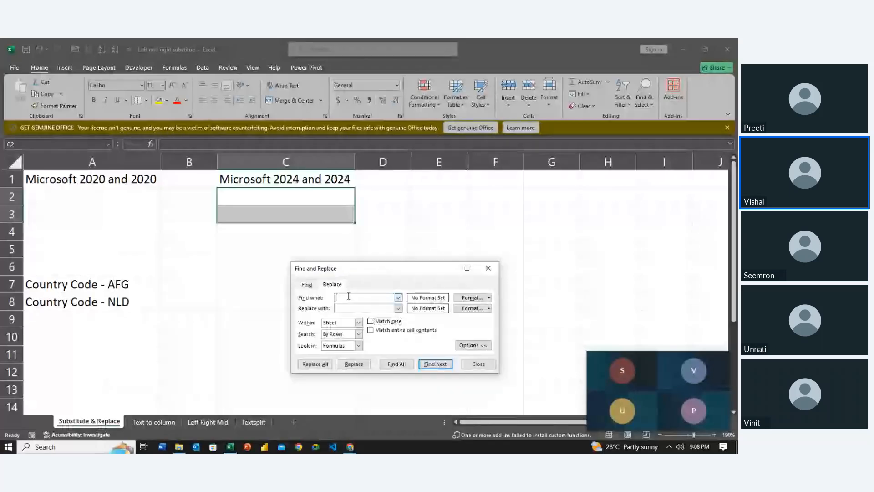
{"action": "type", "text": "A"}
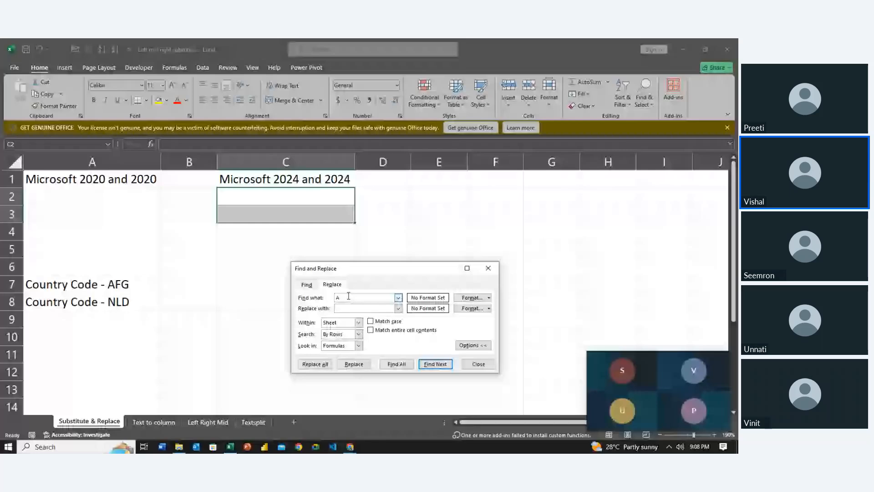
{"action": "key", "text": "BackSpace"}
{"action": "type", "text": "NLD"}
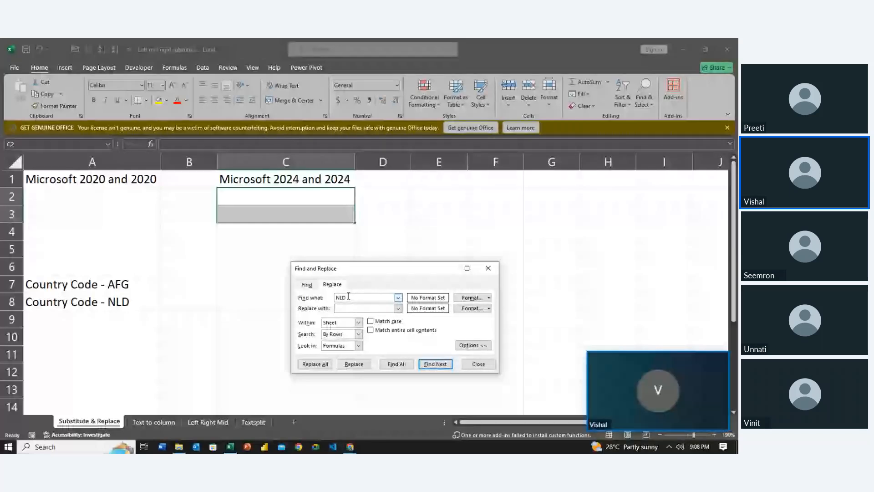
{"action": "key", "text": "Tab"}
{"action": "type", "text": "IND"}
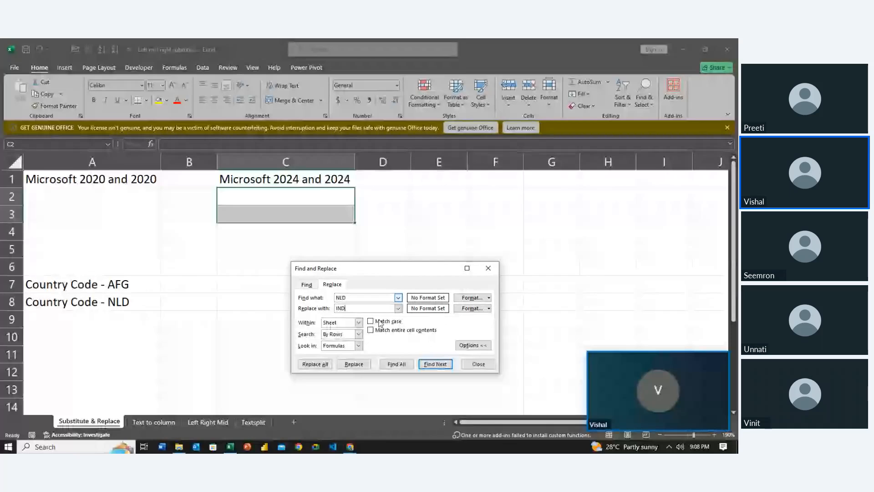
- Try to find NLD and replace it with IND within the selected cells C2:C3
{"action": "left_click", "coordinate": [425, 367]}
{"action": "key", "text": "Return"}
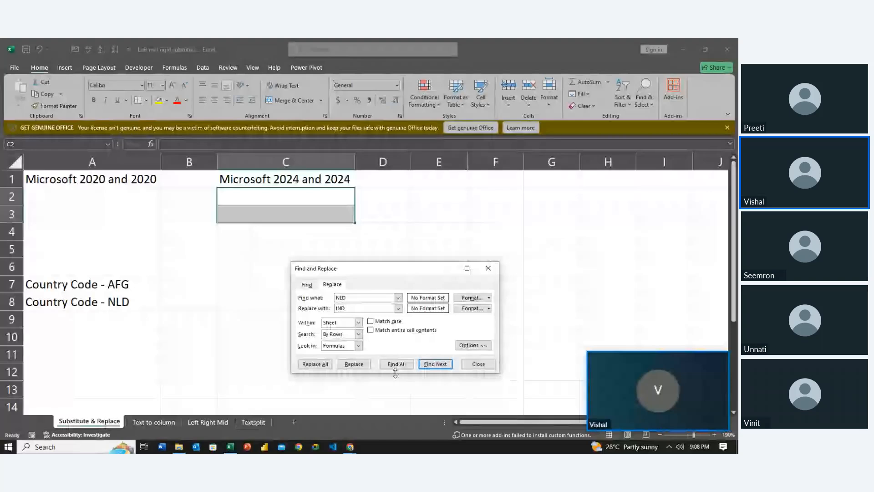
{"action": "left_click", "coordinate": [368, 367]}
{"action": "key", "text": "Return"}
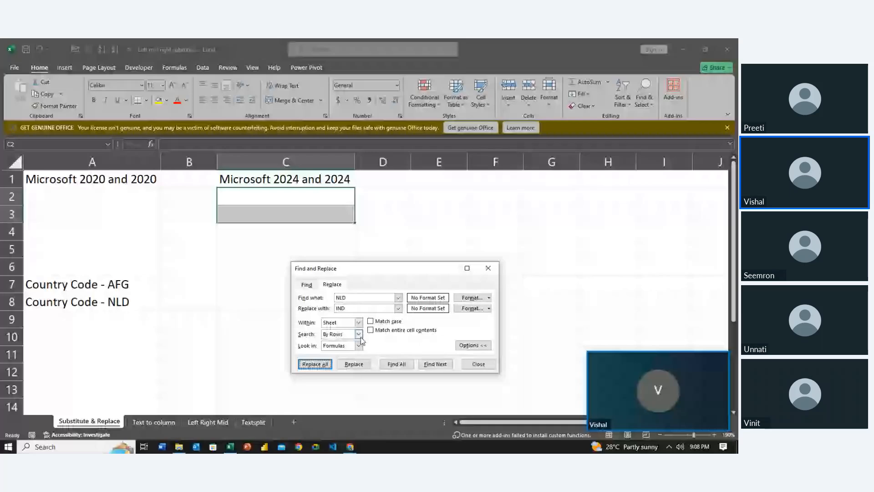
- Try replacing all matches with Match entire cell contents enabled, and leave both matching options cleared
{"action": "left_click", "coordinate": [370, 329]}
{"action": "left_click", "coordinate": [324, 367]}
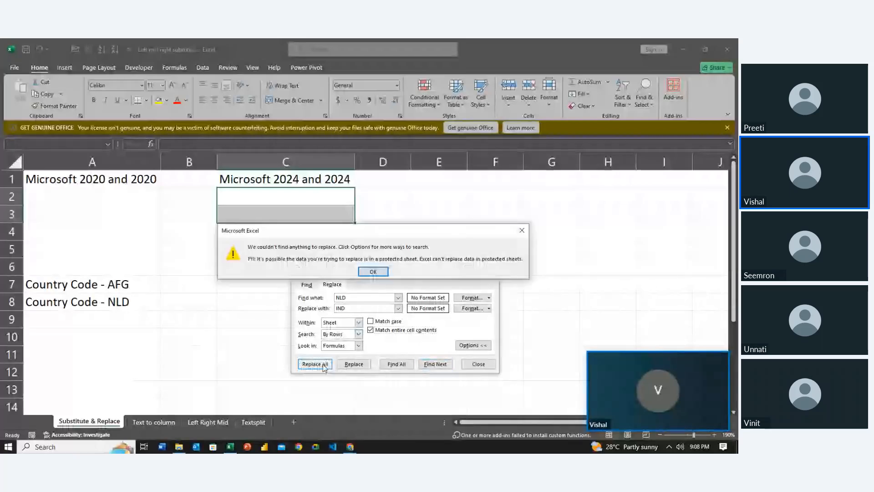
{"action": "key", "text": "Return"}
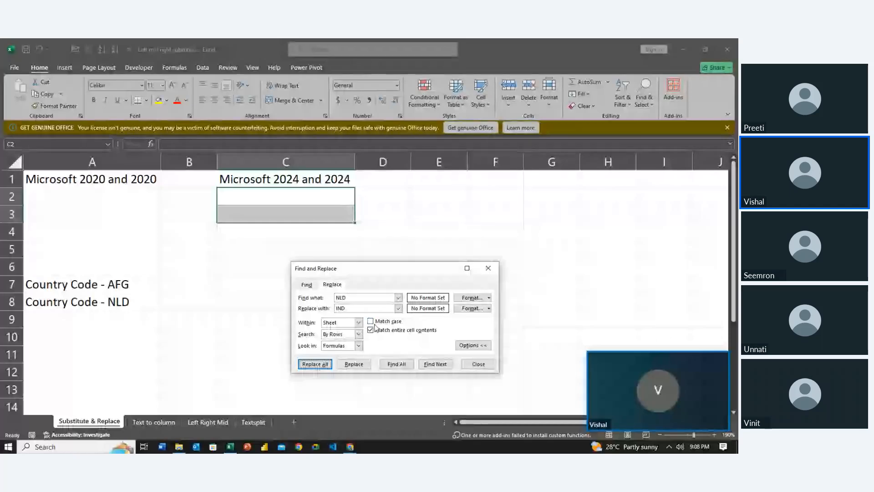
{"action": "left_click", "coordinate": [371, 321]}
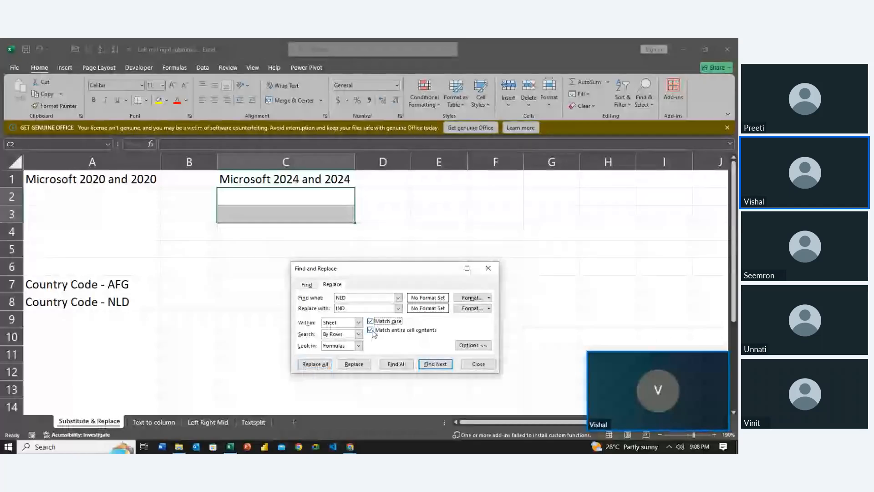
{"action": "left_click", "coordinate": [370, 329]}
{"action": "left_click", "coordinate": [371, 321]}
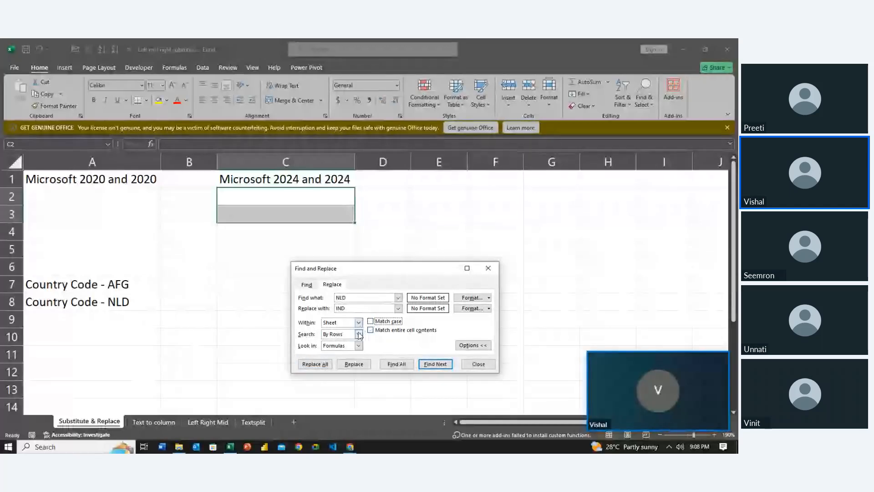
{"action": "left_click", "coordinate": [359, 345]}
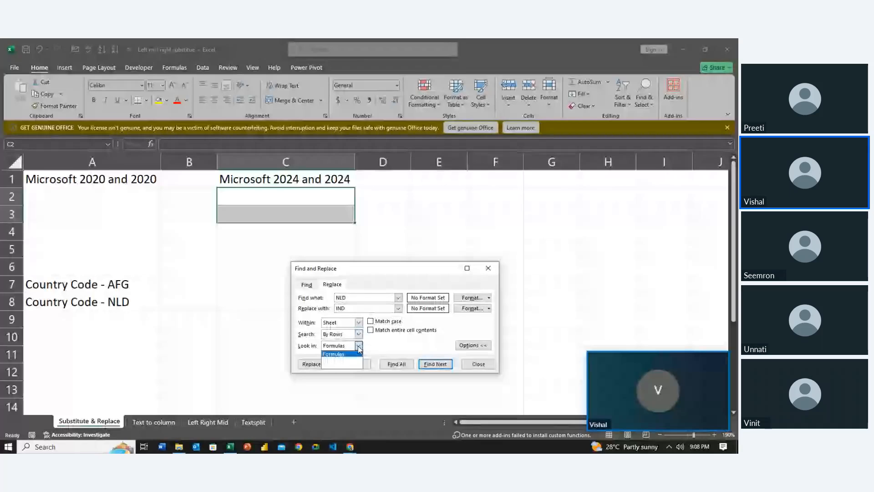
{"action": "left_click", "coordinate": [360, 348]}
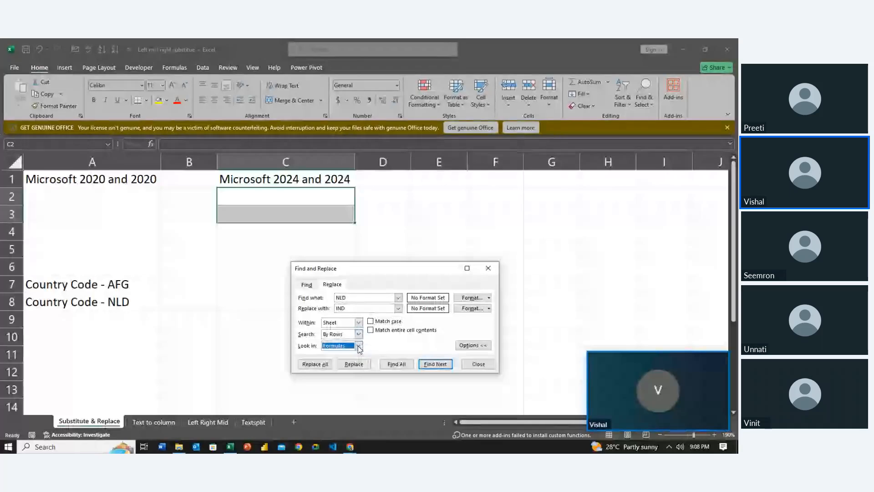
{"action": "left_click", "coordinate": [360, 300]}
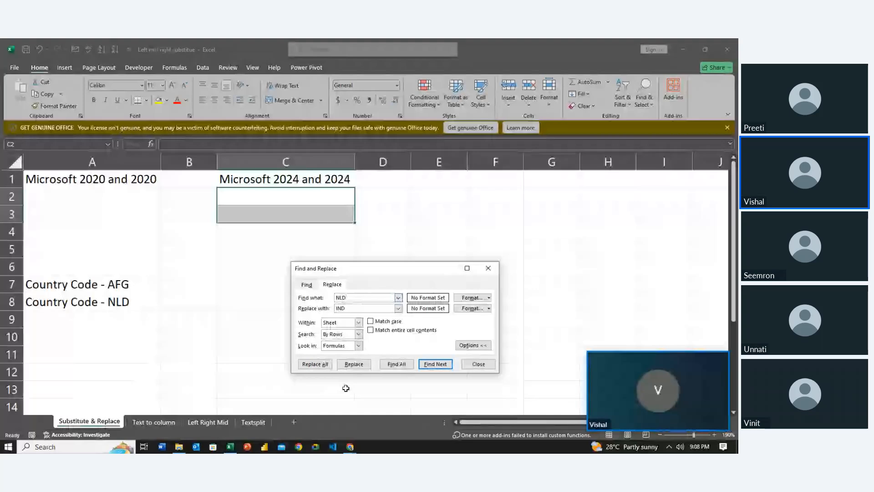
- Close Find and Replace and select the single cell B9 instead of the C2:C3 range
{"action": "left_click", "coordinate": [466, 365]}
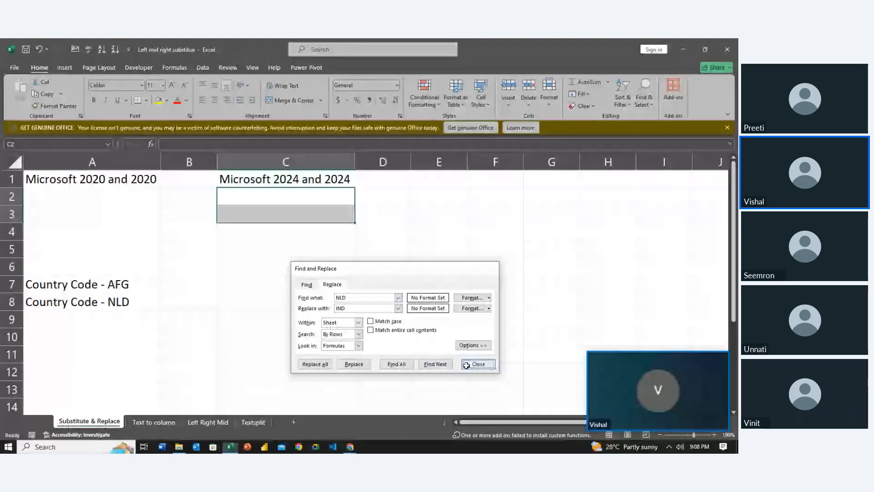
{"action": "left_click", "coordinate": [187, 302]}
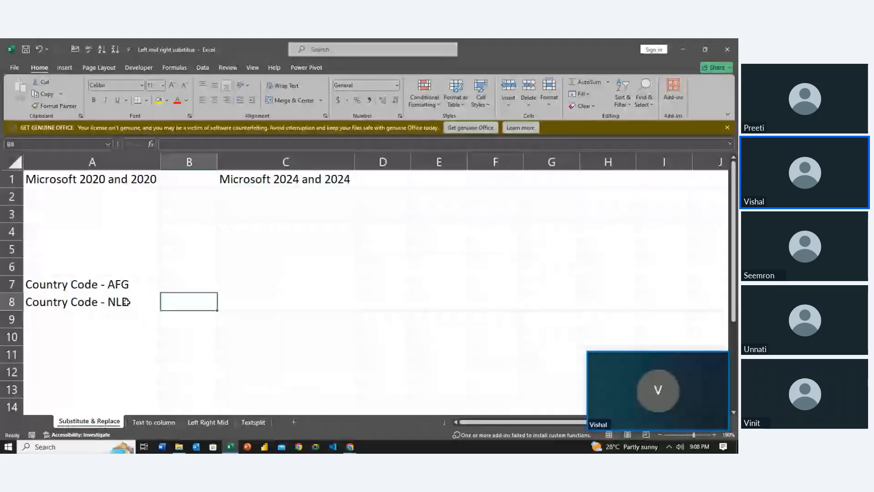
{"action": "double_click", "coordinate": [106, 302]}
{"action": "left_click_drag", "start_coordinate": [106, 301], "coordinate": [131, 302]}
{"action": "left_click", "coordinate": [169, 324]}
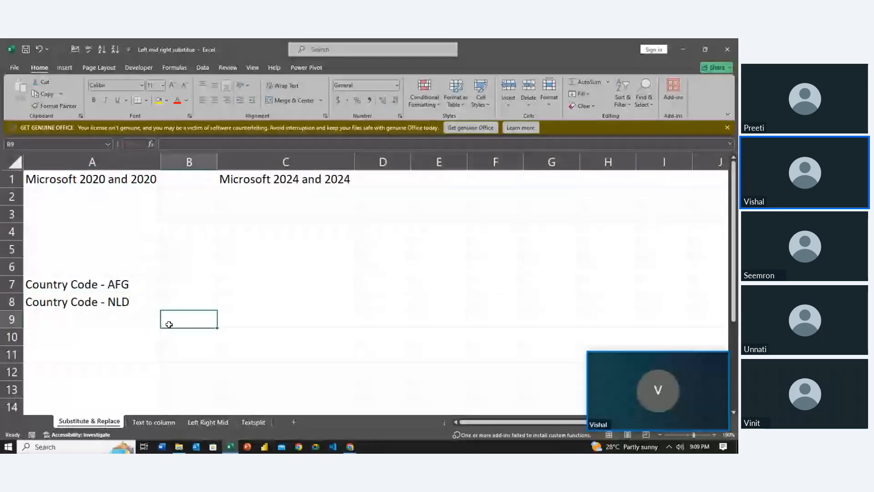
- Reopen Find and Replace and replace NLD with IND in the country code text of cell A8
{"action": "key", "text": "ctrl+h"}
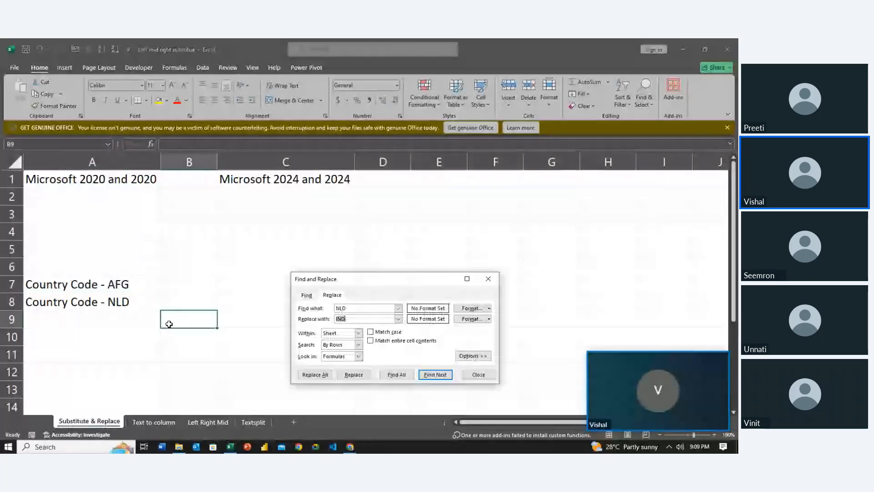
{"action": "key", "text": "Down"}
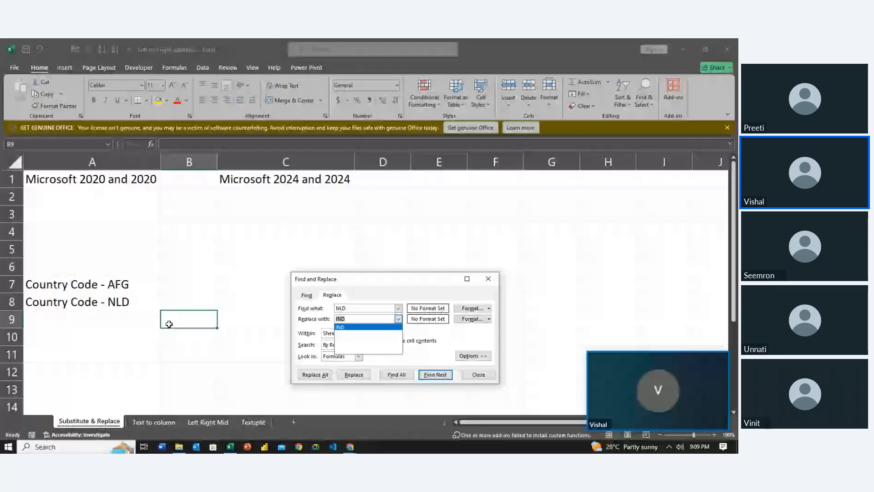
{"action": "key", "text": "Tab"}
{"action": "key", "text": "Return"}
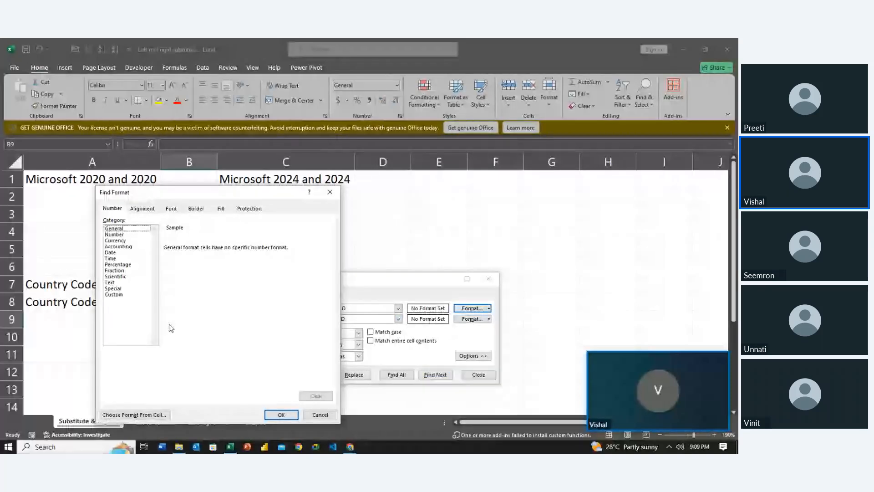
{"action": "key", "text": "Escape"}
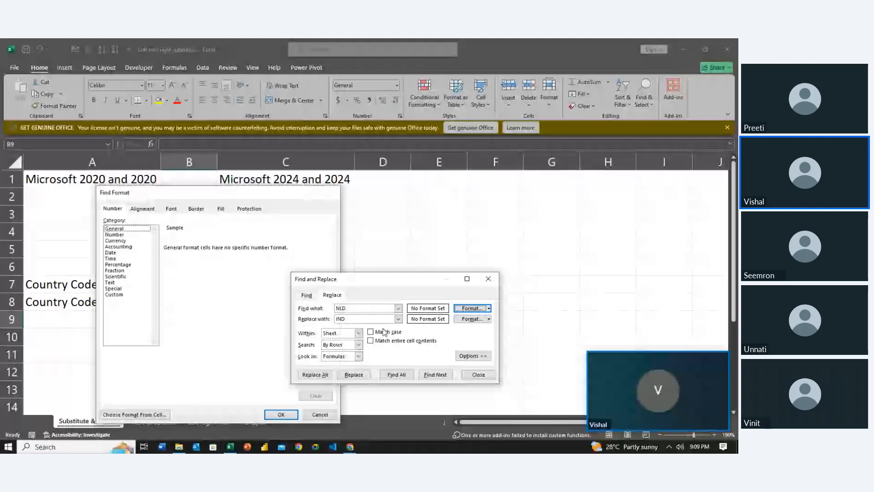
{"action": "left_click", "coordinate": [435, 374]}
{"action": "left_click", "coordinate": [354, 374]}
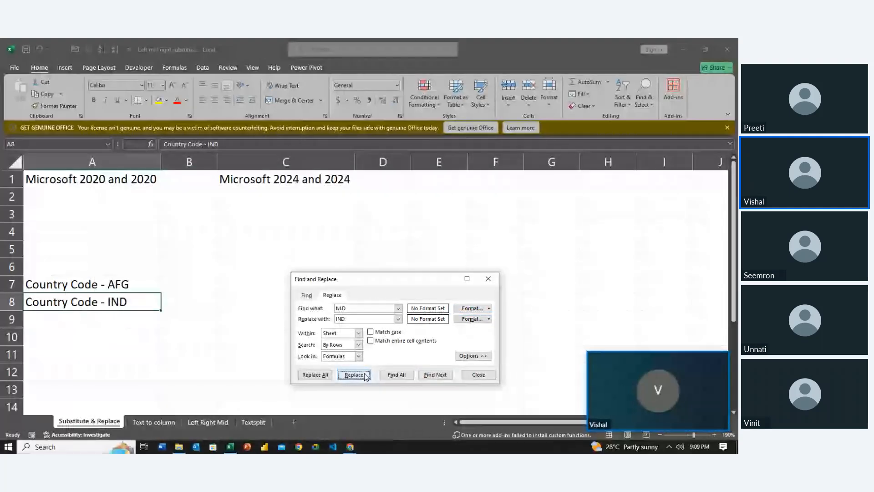
{"action": "left_click", "coordinate": [659, 390]}
{"action": "left_click", "coordinate": [473, 288]}
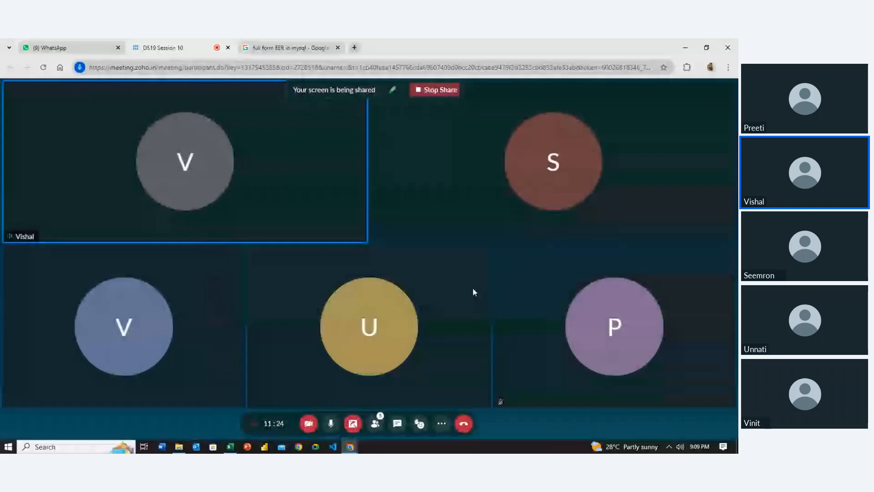
{"action": "key", "text": "alt+Tab"}
{"action": "key", "text": "Tab"}
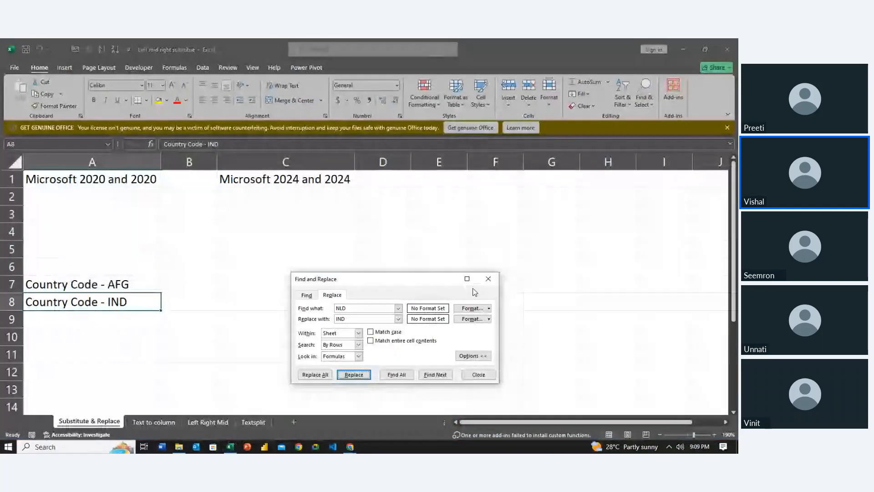
- Close Find and Replace and clear the contents of cell C1
{"action": "left_click", "coordinate": [478, 380]}
{"action": "left_click", "coordinate": [189, 214]}
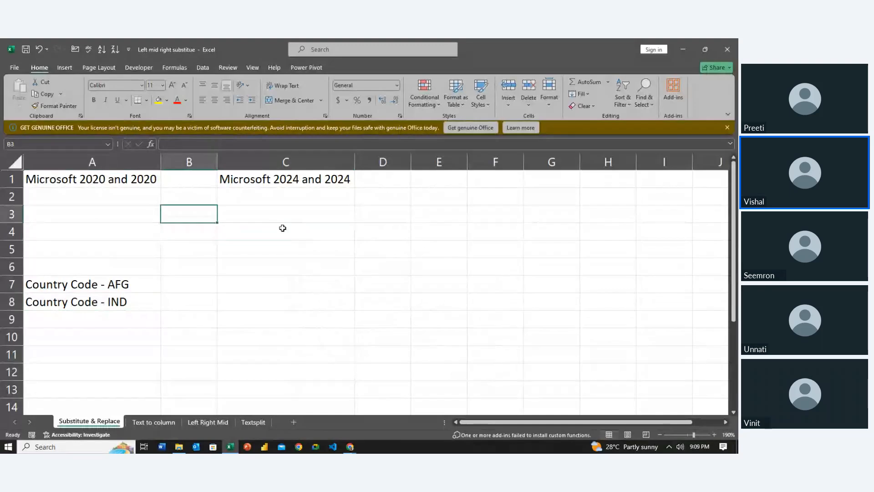
{"action": "key", "text": "Up"}
{"action": "key", "text": "Up"}
{"action": "key", "text": "Right"}
{"action": "key", "text": "Delete"}
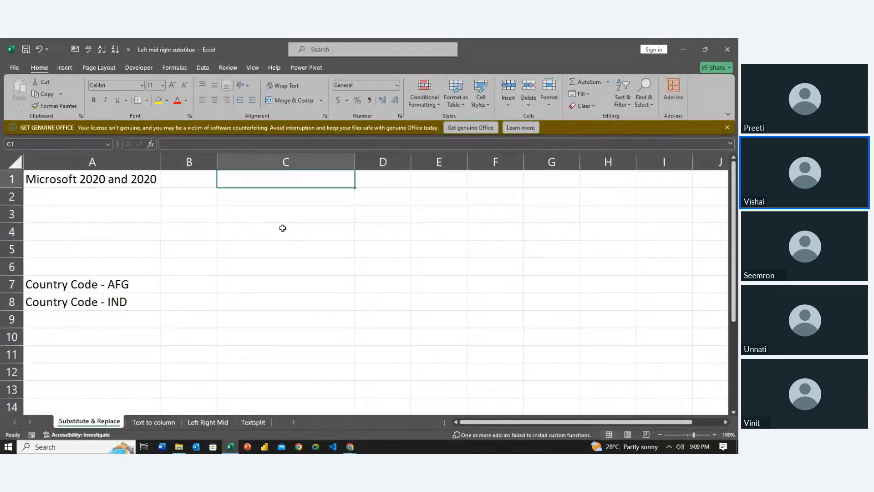
{"action": "key", "text": "Left"}
{"action": "key", "text": "Down"}
{"action": "key", "text": "Down"}
{"action": "key", "text": "Down"}
{"action": "key", "text": "Left"}
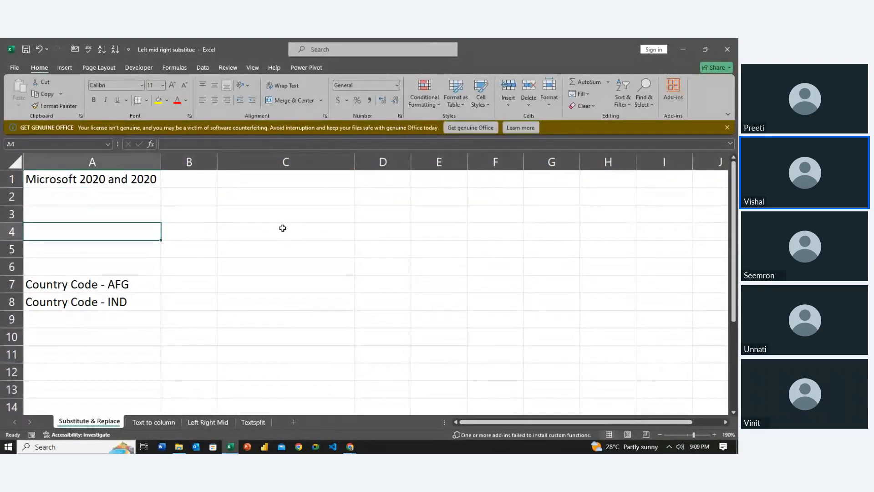
{"action": "key", "text": "Down"}
{"action": "key", "text": "Down"}
{"action": "key", "text": "Down"}
{"action": "key", "text": "Right"}
{"action": "key", "text": "Up"}
{"action": "key", "text": "Up"}
{"action": "key", "text": "Up"}
{"action": "key", "text": "Up"}
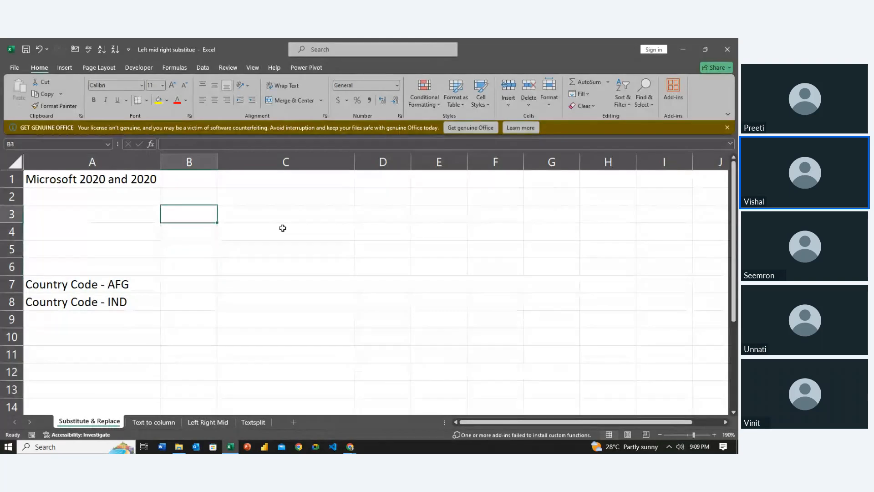
- Enter the heading "Substitute" in cell C1, correcting its spelling
{"action": "key", "text": "Up"}
{"action": "key", "text": "Up"}
{"action": "key", "text": "Right"}
{"action": "type", "text": "Su"}
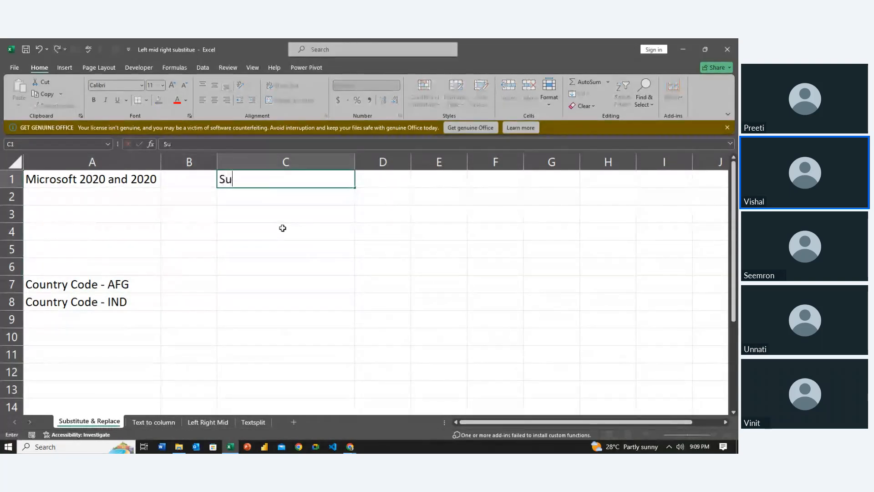
{"action": "type", "text": "bsti"}
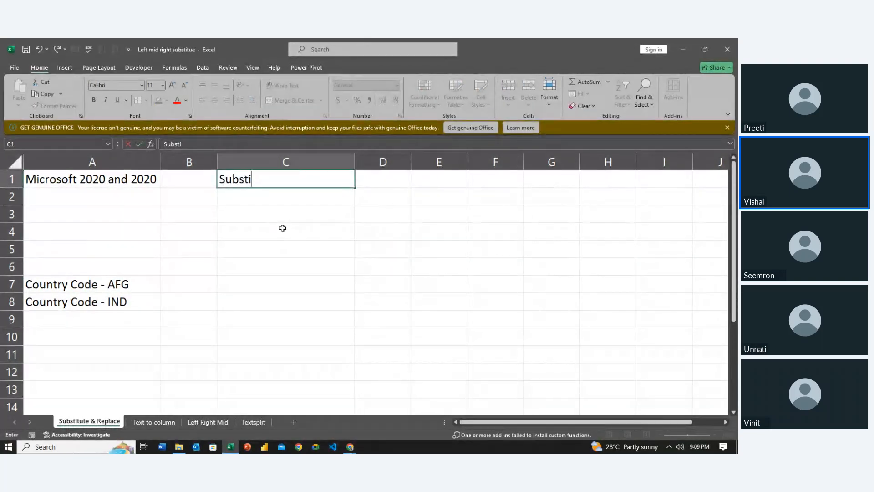
{"action": "type", "text": "tue"}
{"action": "key", "text": "Return"}
{"action": "key", "text": "Left"}
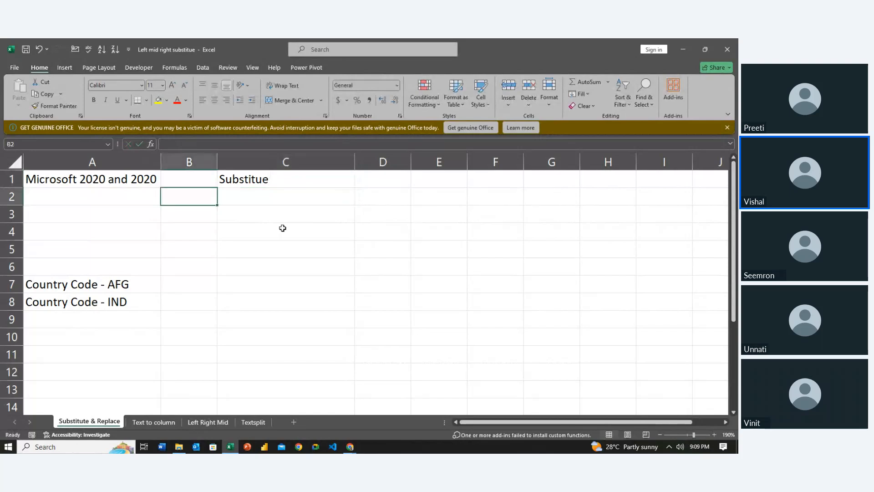
{"action": "key", "text": "Up"}
{"action": "key", "text": "Right"}
{"action": "key", "text": "F2"}
{"action": "key", "text": "Left"}
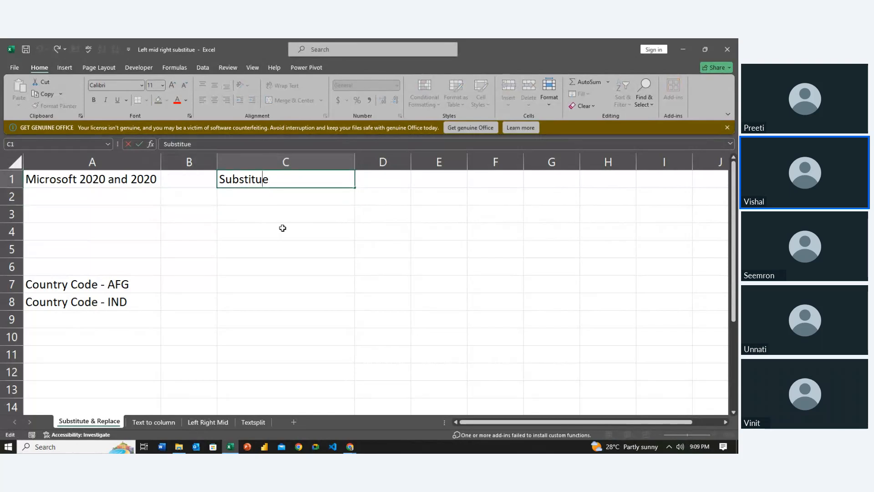
{"action": "type", "text": "t"}
{"action": "key", "text": "Return"}
- Start a SUBSTITUTE formula in cell C2 with cell A1 as its text argument
{"action": "key", "text": "Left"}
{"action": "key", "text": "Left"}
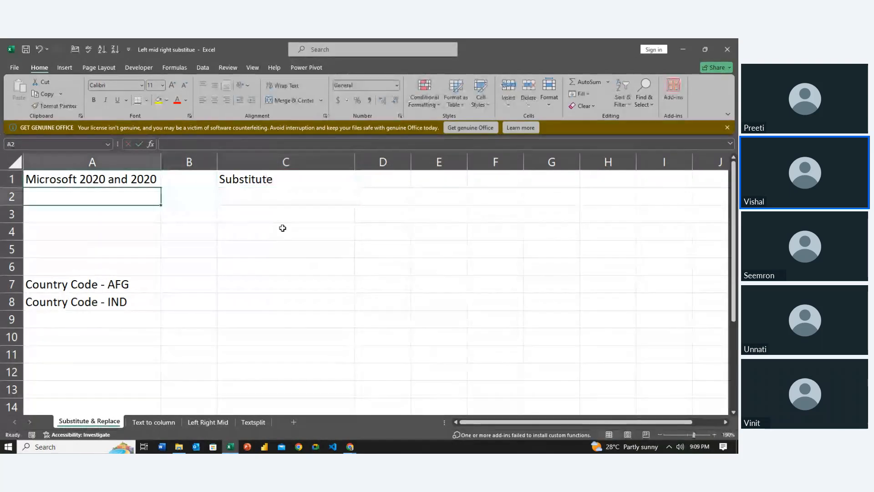
{"action": "key", "text": "Up"}
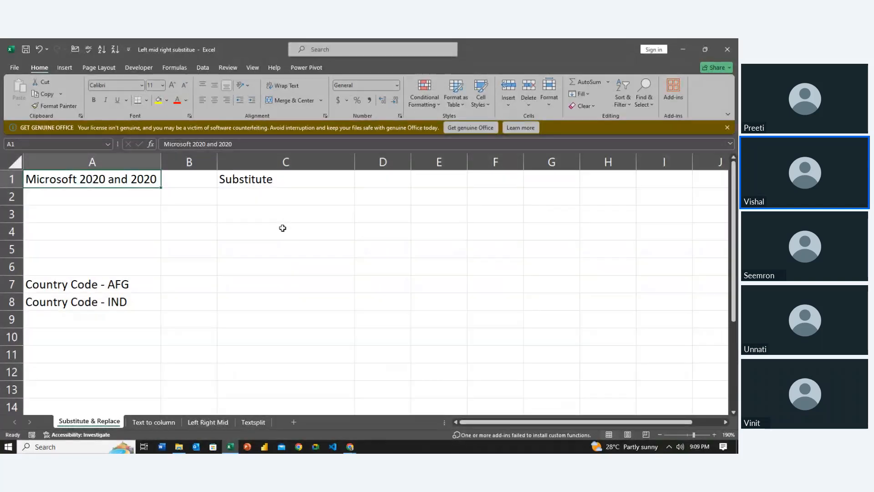
{"action": "key", "text": "Down"}
{"action": "key", "text": "Right"}
{"action": "key", "text": "Right"}
{"action": "type", "text": "="}
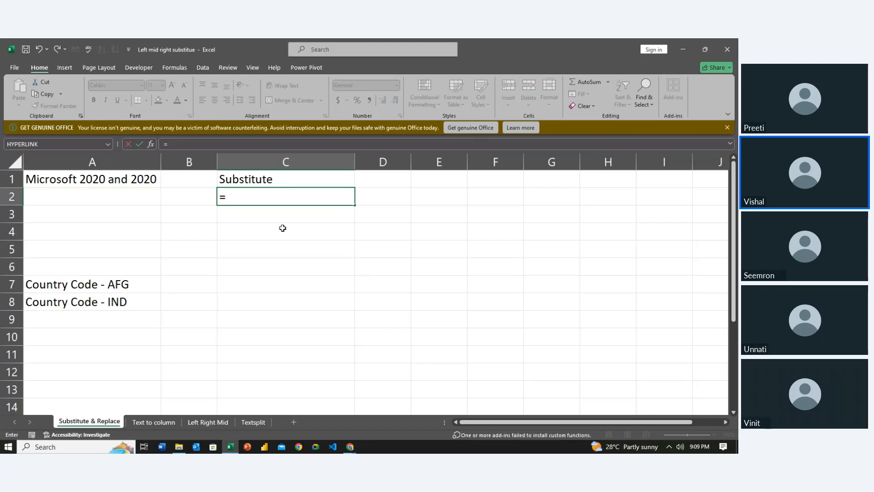
{"action": "type", "text": "sub"}
{"action": "key", "text": "Tab"}
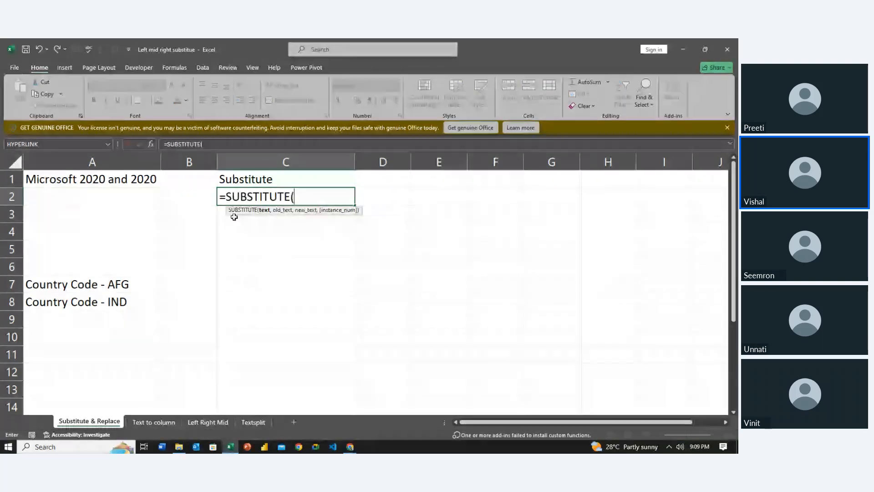
{"action": "left_click", "coordinate": [139, 181]}
{"action": "type", "text": ","}
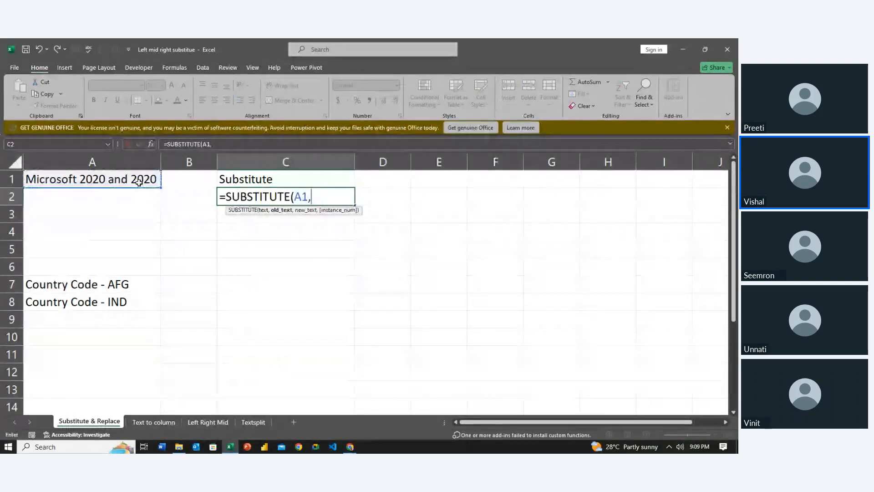
{"action": "type", "text": "2020"}
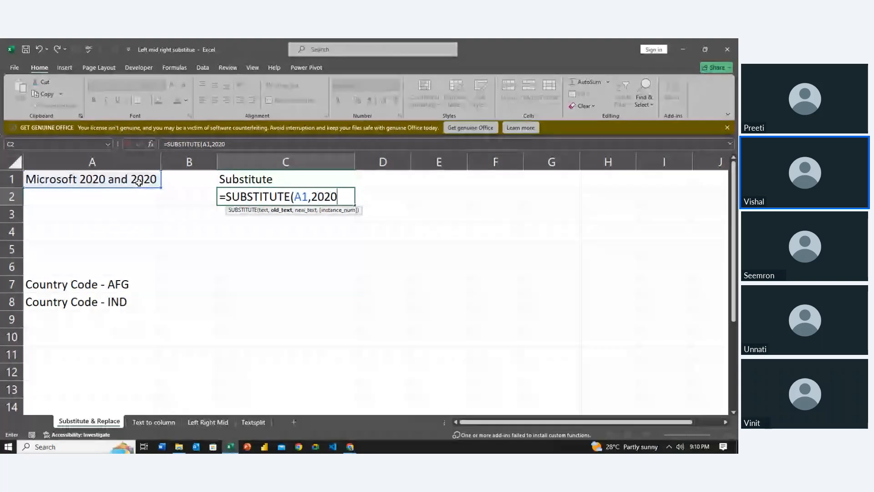
{"action": "type", "text": ","}
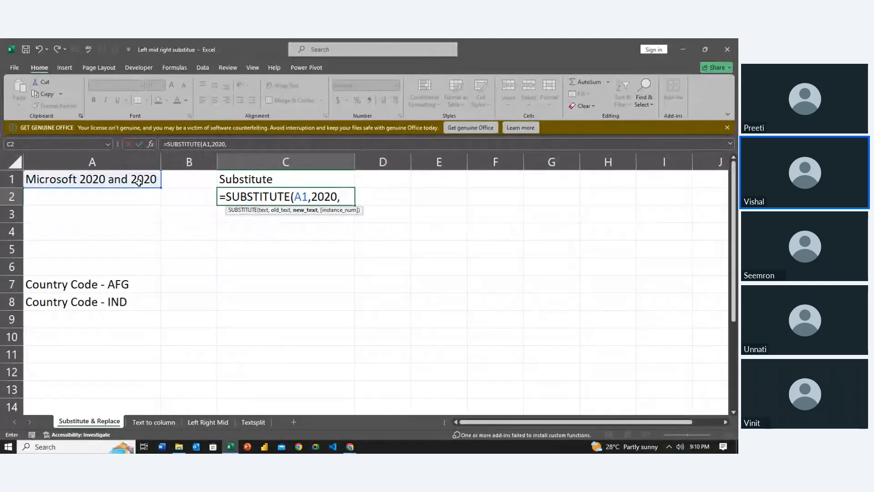
{"action": "key", "text": "BackSpace"}
{"action": "key", "text": "BackSpace"}
{"action": "key", "text": "BackSpace"}
{"action": "key", "text": "BackSpace"}
{"action": "key", "text": "BackSpace"}
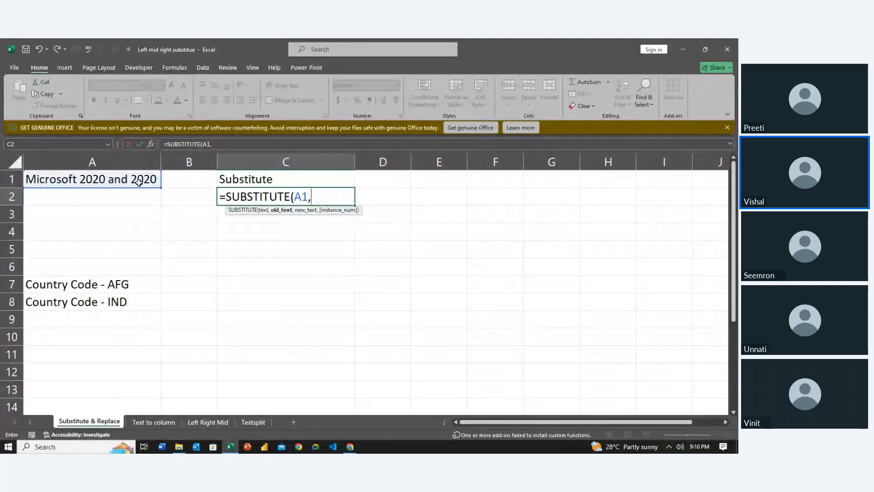
- Complete the C2 formula with "2020" as the old text and "2024" as the new text
{"action": "type", "text": "\"2020\","}
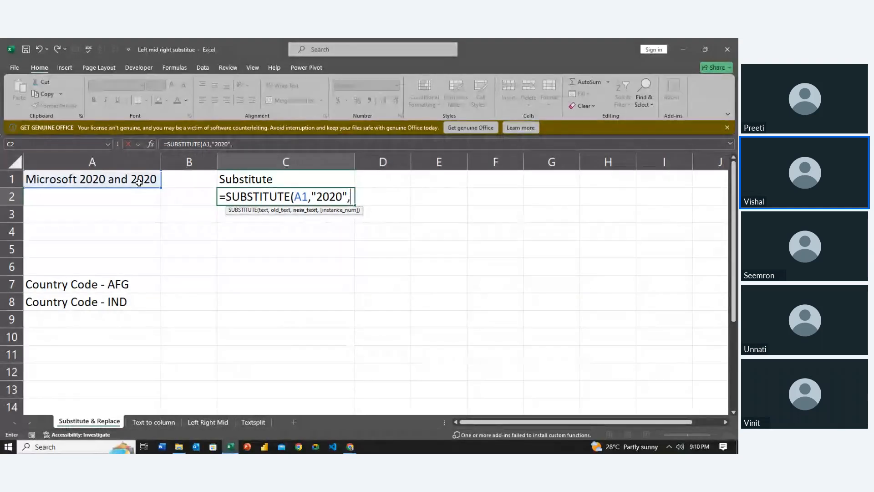
{"action": "type", "text": "\"202"}
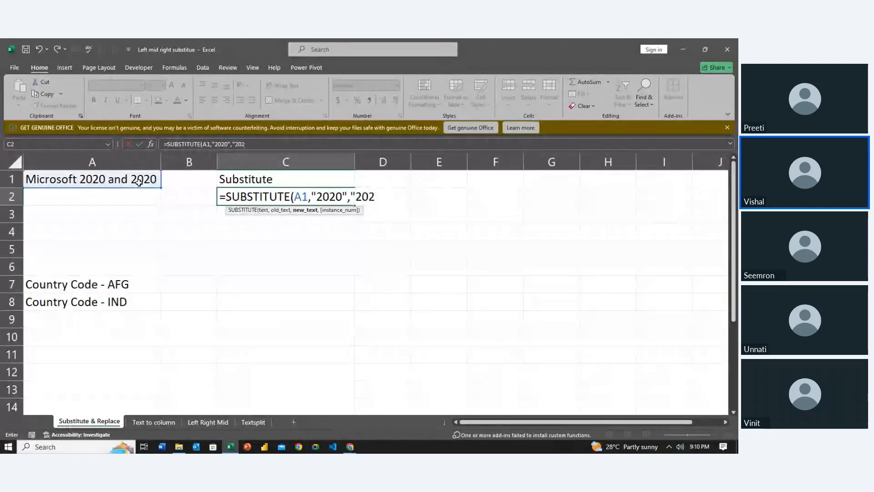
{"action": "type", "text": "4\""}
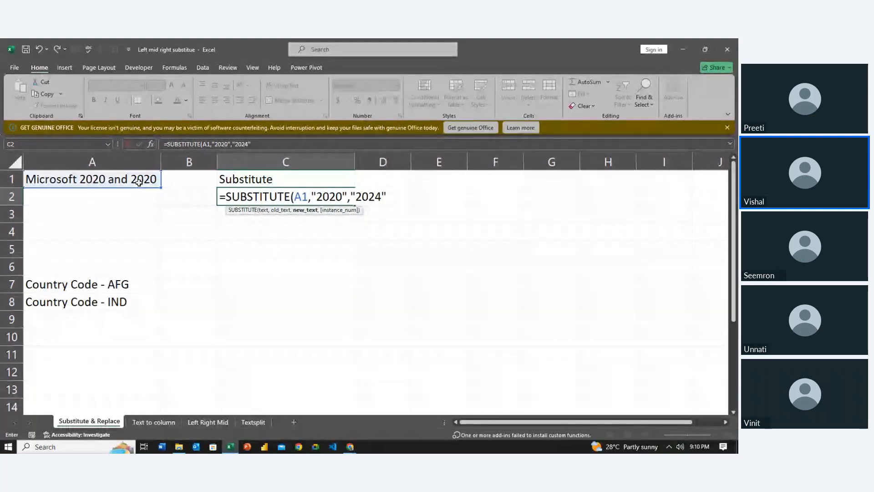
{"action": "key", "text": "Return"}
{"action": "key", "text": "Up"}
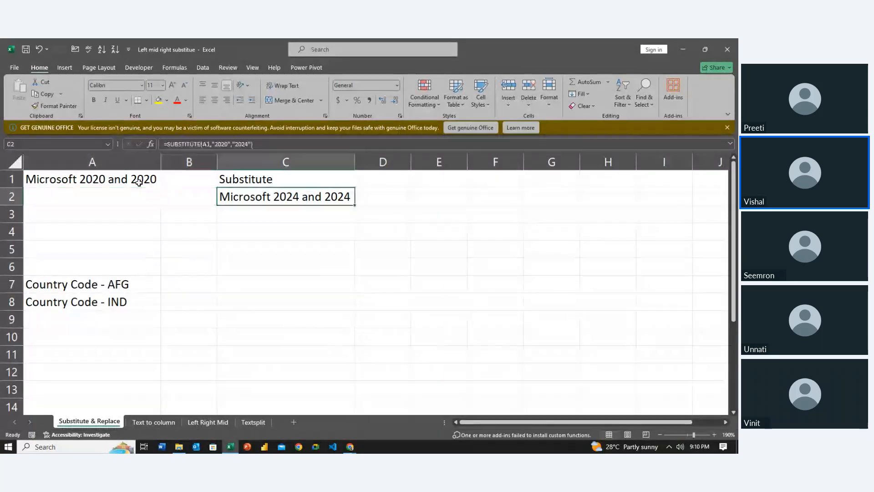
- Open the SUBSTITUTE formula in C2 for review and examine its text argument A1
{"action": "key", "text": "F2"}
{"action": "key", "text": "Left"}
{"action": "key", "text": "Left"}
{"action": "key", "text": "Left"}
{"action": "key", "text": "Left"}
{"action": "key", "text": "Left"}
{"action": "key", "text": "Left"}
{"action": "key", "text": "Left"}
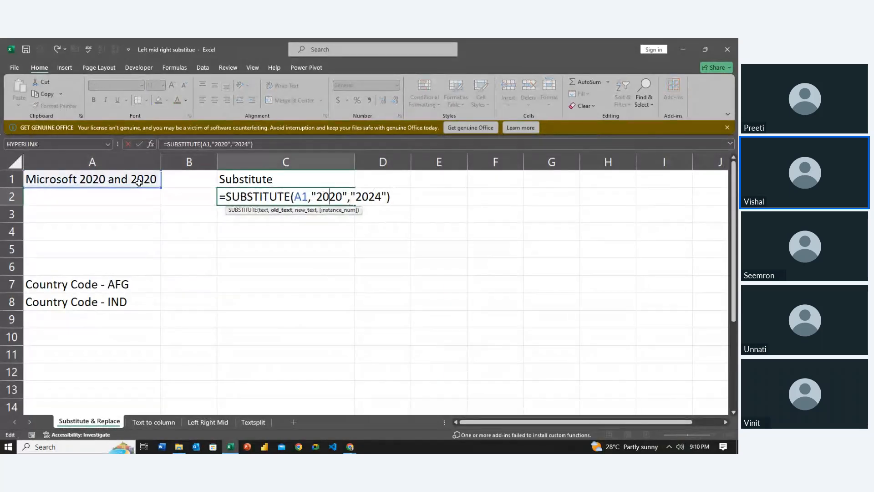
{"action": "key", "text": "Left"}
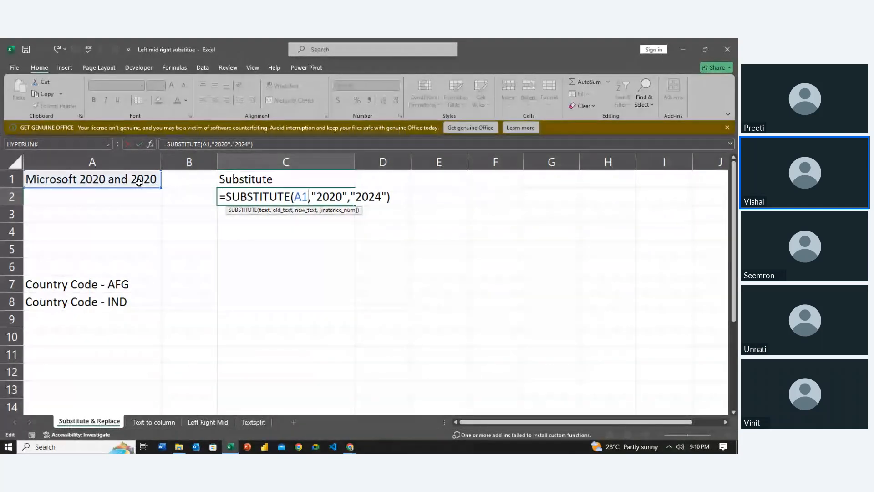
{"action": "key", "text": "Left"}
{"action": "key", "text": "Left"}
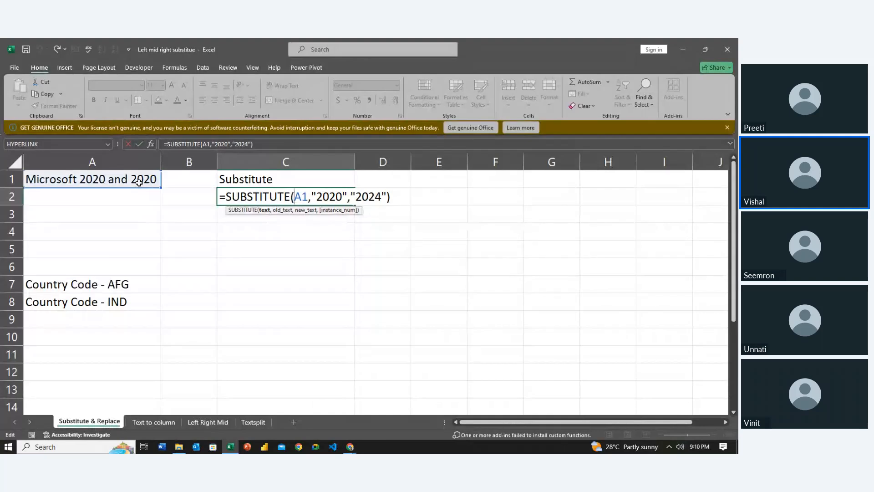
{"action": "key", "text": "shift+Right"}
{"action": "key", "text": "shift+Right"}
{"action": "key", "text": "shift+Right"}
- Examine the old text "2020" and new text "2024" arguments in the C2 formula, leaving the formula unchanged
{"action": "key", "text": "Right"}
{"action": "key", "text": "Right"}
{"action": "key", "text": "shift+Right"}
{"action": "key", "text": "shift+Right"}
{"action": "key", "text": "shift+Right"}
{"action": "key", "text": "shift+Right"}
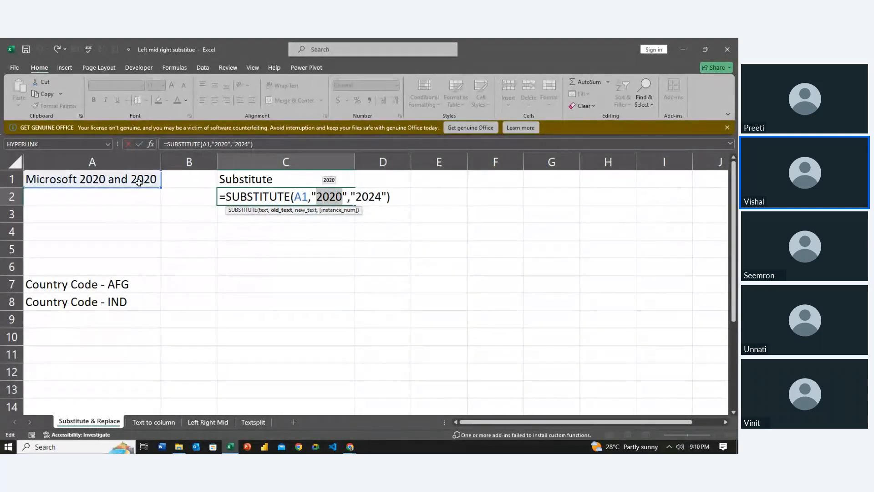
{"action": "key", "text": "Right"}
{"action": "key", "text": "Right"}
{"action": "key", "text": "Right"}
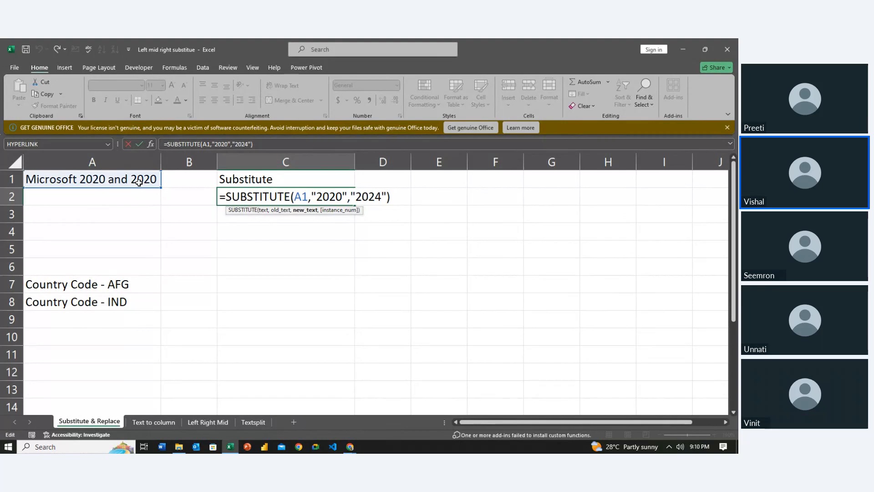
{"action": "key", "text": "shift+Right"}
{"action": "key", "text": "shift+Right"}
{"action": "key", "text": "shift+Right"}
{"action": "key", "text": "shift+Right"}
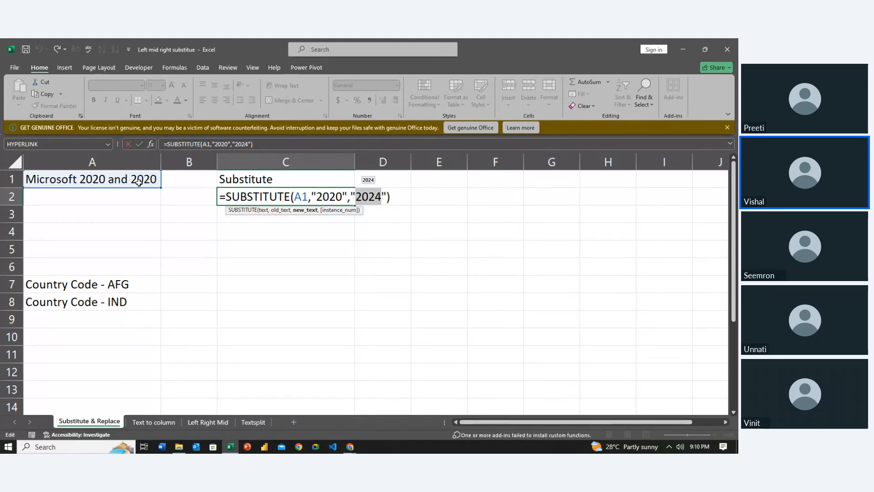
{"action": "key", "text": "Left"}
{"action": "key", "text": "Left"}
{"action": "key", "text": "Left"}
{"action": "key", "text": "Left"}
{"action": "key", "text": "Right"}
{"action": "key", "text": "Right"}
{"action": "key", "text": "Right"}
{"action": "key", "text": "Right"}
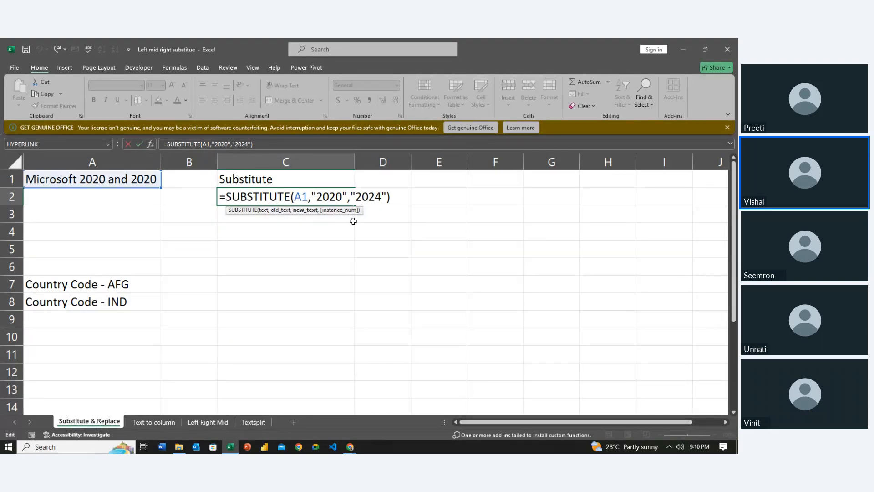
{"action": "key", "text": "Return"}
- Enter =SUBSTITUTE(A1,"2020","2024",1) in cell C3 to replace only the first occurrence of 2020
{"action": "type", "text": "="}
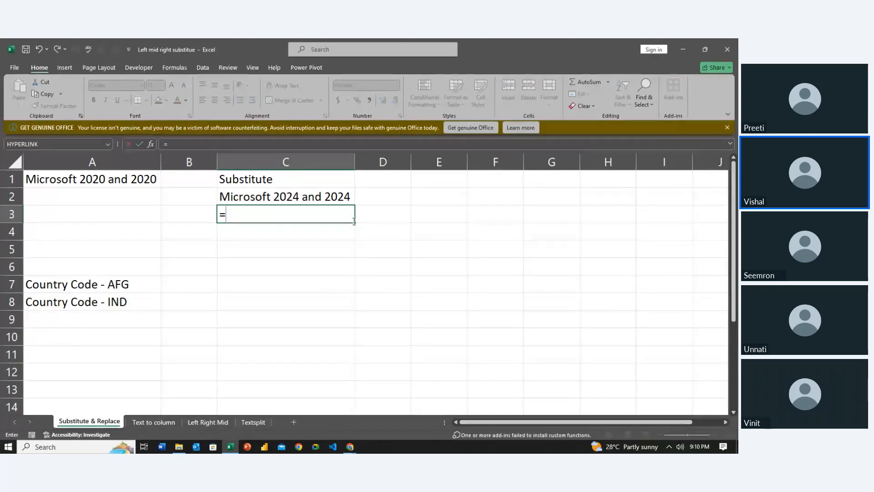
{"action": "type", "text": "subs"}
{"action": "key", "text": "Tab"}
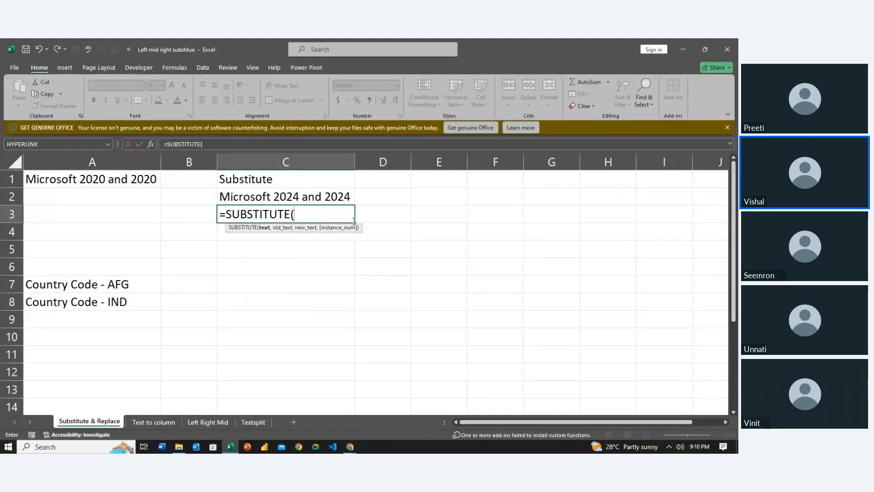
{"action": "left_click", "coordinate": [153, 179]}
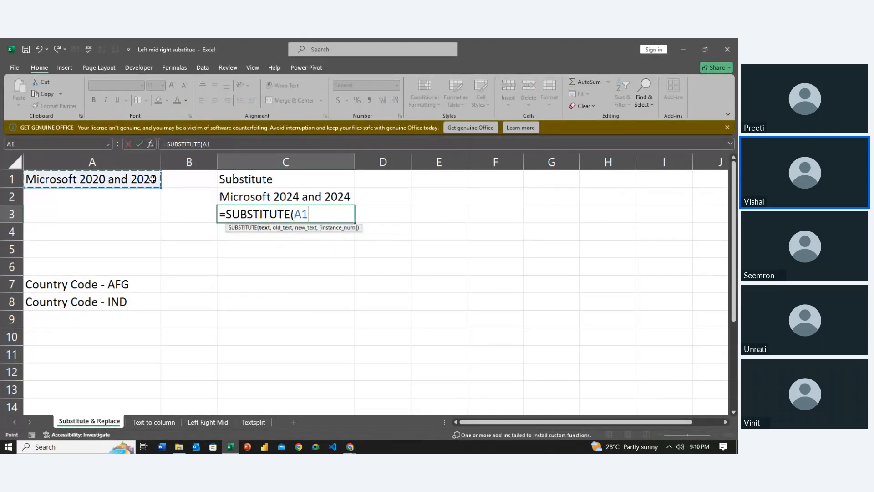
{"action": "type", "text": ",\"20"}
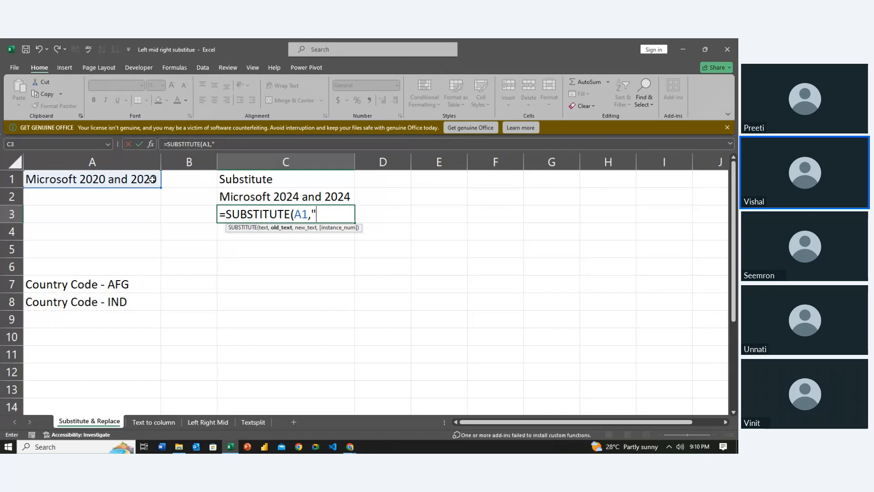
{"action": "type", "text": "20\",\"2023"}
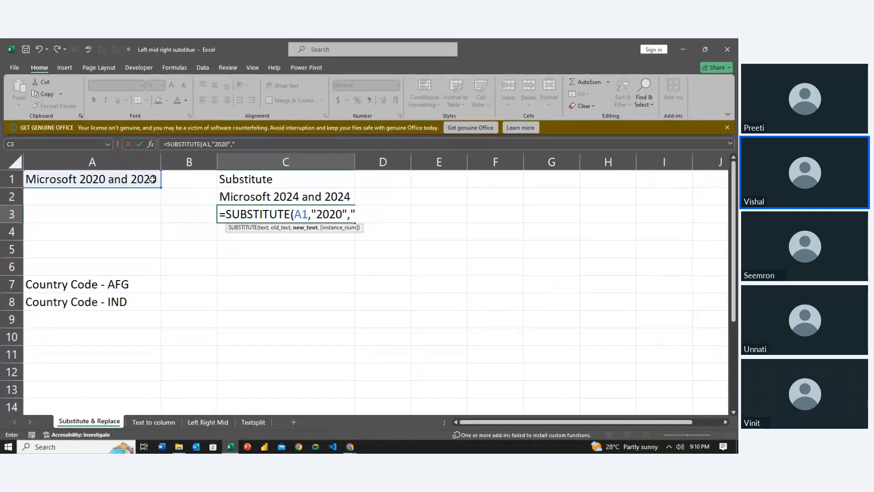
{"action": "key", "text": "BackSpace"}
{"action": "type", "text": "4"}
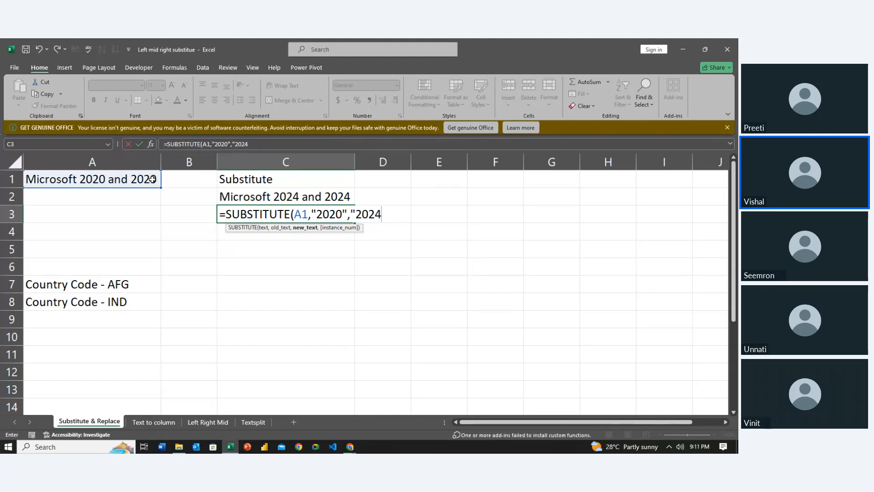
{"action": "type", "text": "\","}
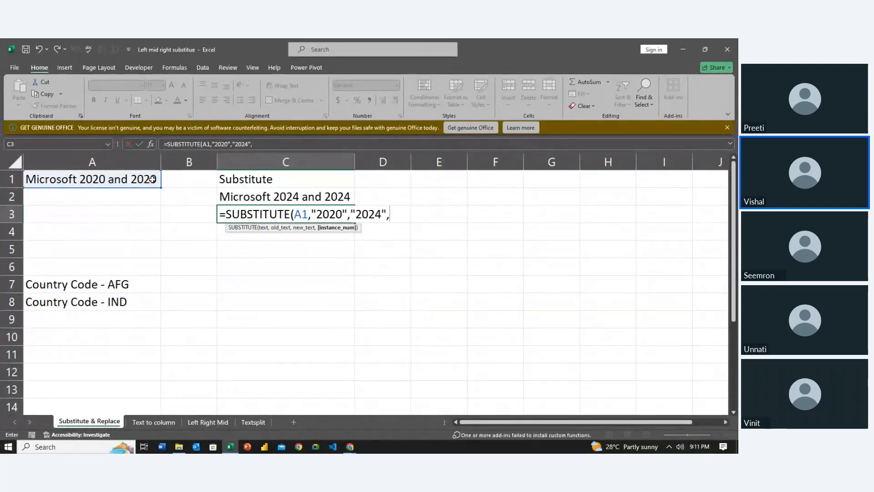
{"action": "type", "text": "1"}
{"action": "key", "text": "Return"}
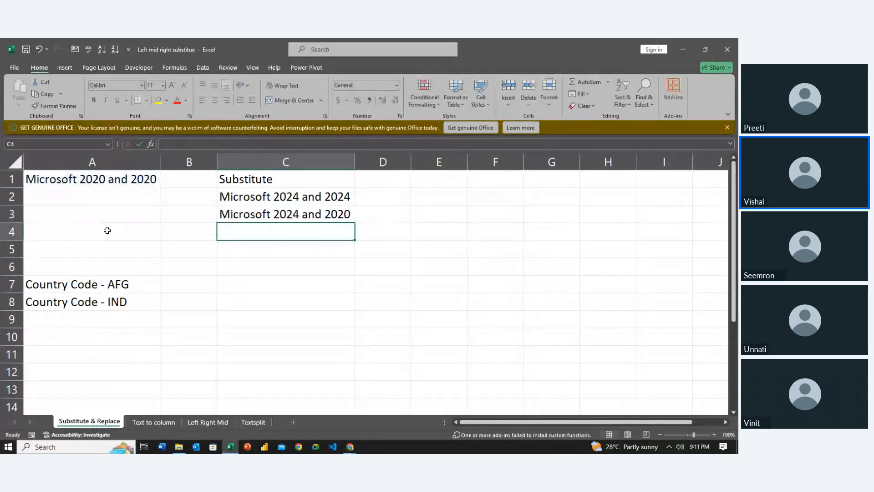
{"action": "key", "text": "Up"}
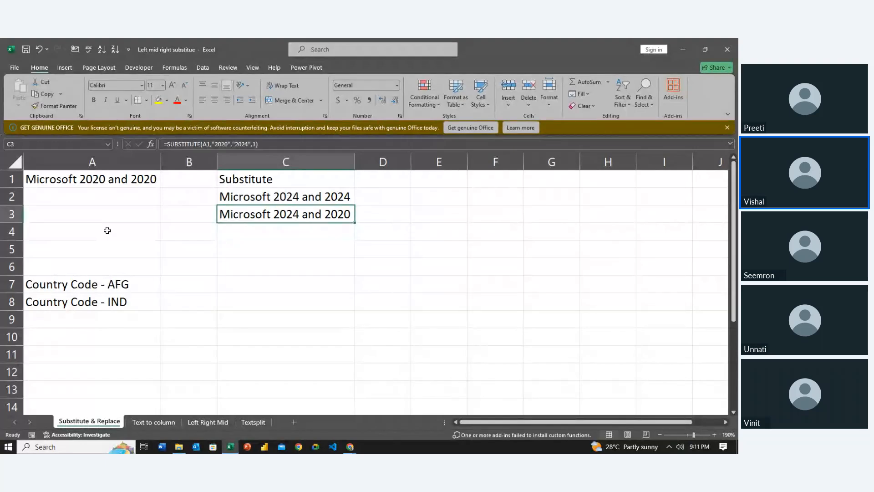
- Enter =SUBSTITUTE(A1,"2020","2024",2) in cell C4 to replace only the second occurrence of 2020
{"action": "key", "text": "Down"}
{"action": "type", "text": "=s"}
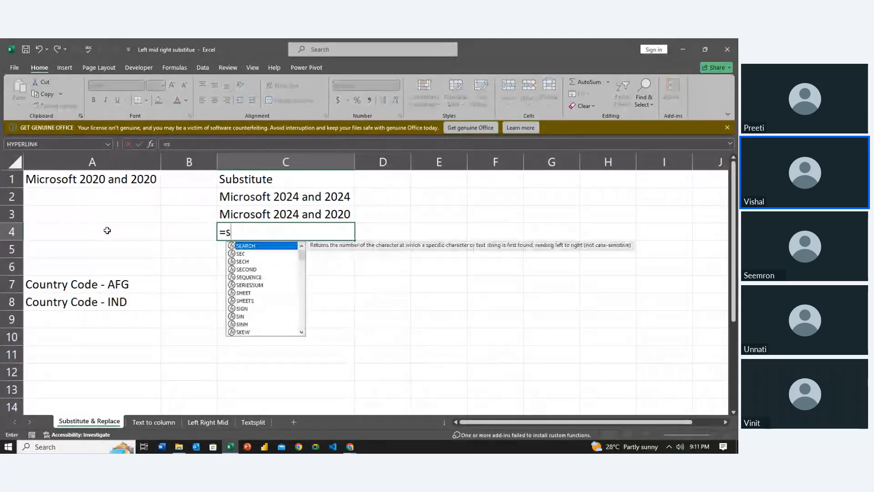
{"action": "type", "text": "ub"}
{"action": "key", "text": "Tab"}
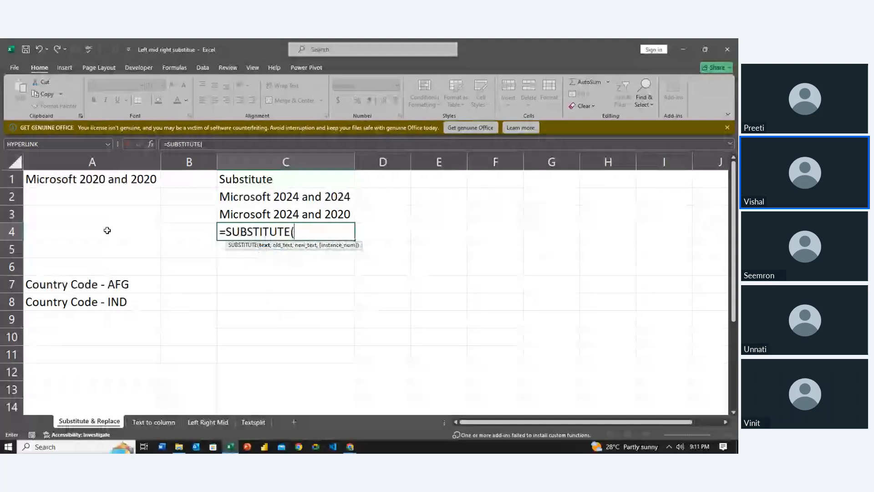
{"action": "left_click", "coordinate": [100, 177]}
{"action": "type", "text": ","}
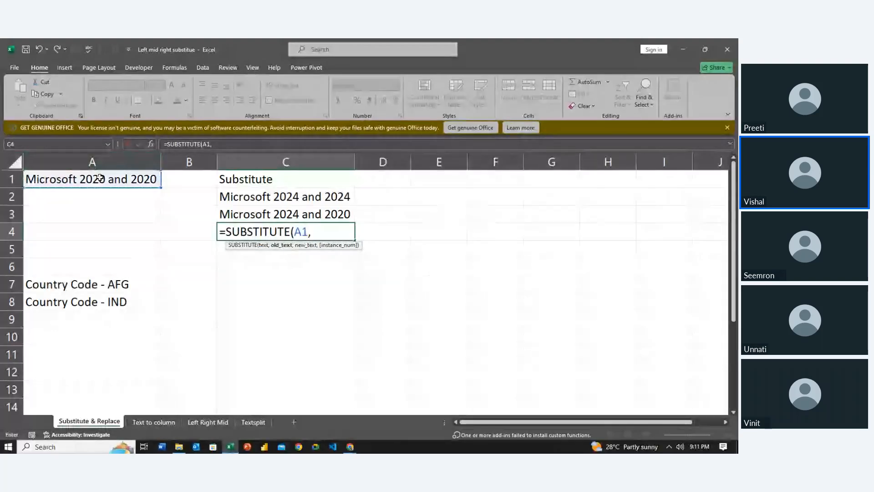
{"action": "type", "text": "\"2"}
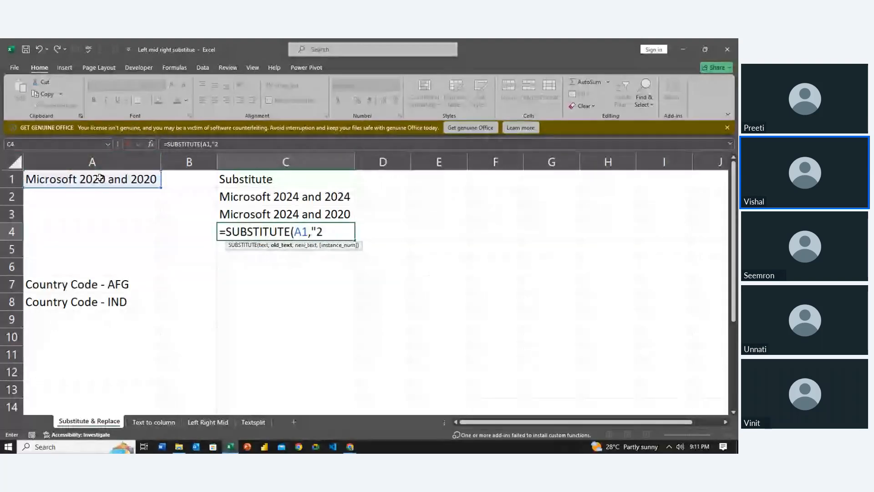
{"action": "type", "text": "020\",2"}
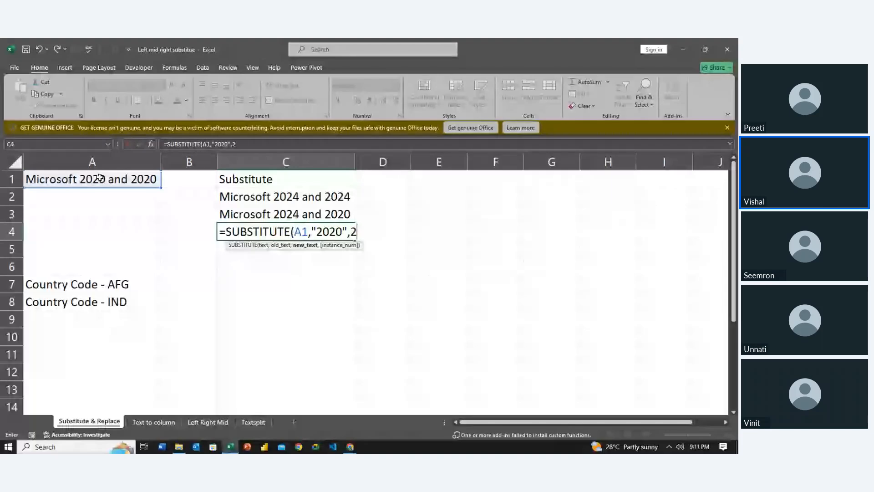
{"action": "key", "text": "BackSpace"}
{"action": "type", "text": "\"2024"}
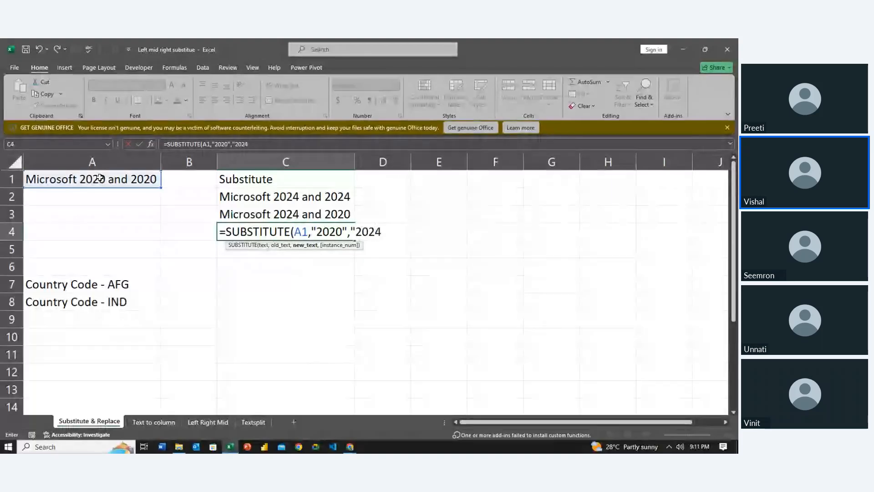
{"action": "type", "text": "\","}
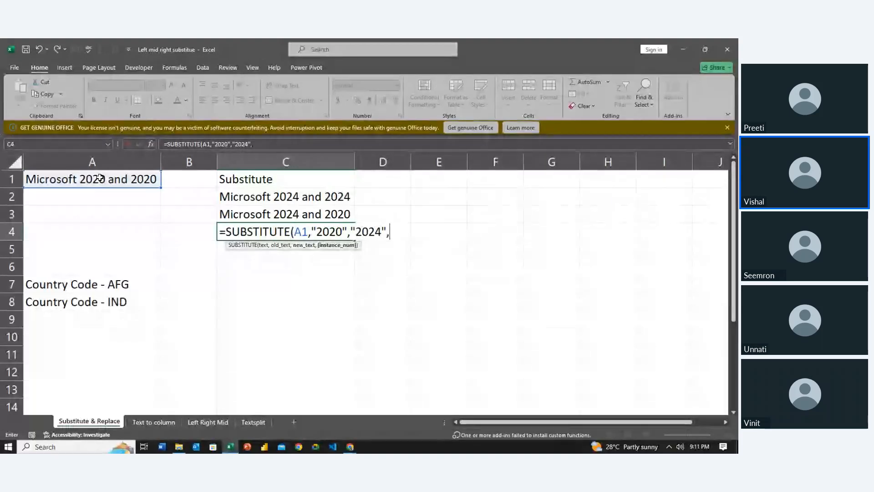
{"action": "type", "text": "2"}
{"action": "key", "text": "ctrl+Return"}
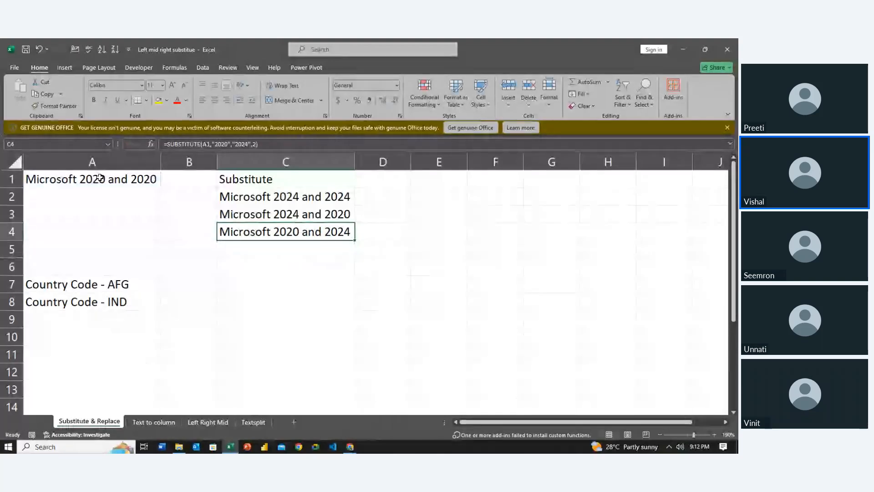
- Compare the SUBSTITUTE results in cells C2 to C4, covering all, first-only and second-only replacement
{"action": "key", "text": "shift+Up"}
{"action": "key", "text": "shift+Up"}
{"action": "key", "text": "shift+Down"}
{"action": "key", "text": "shift+Down"}
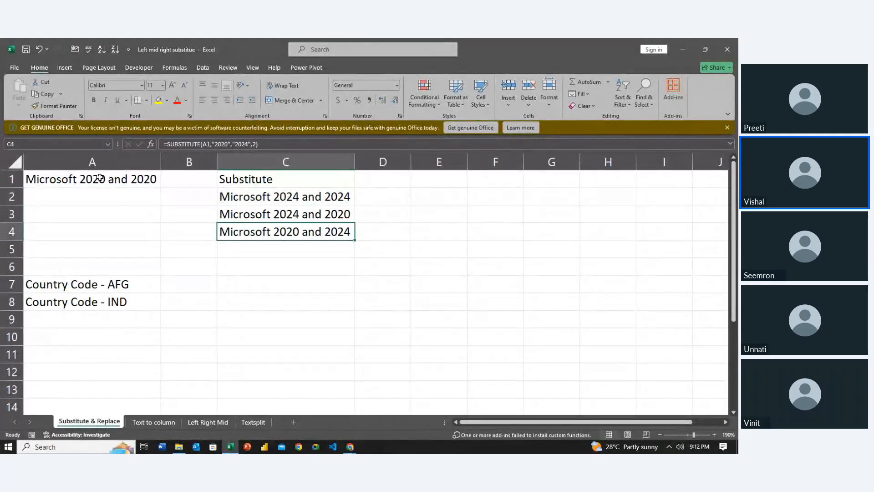
{"action": "key", "text": "Down"}
{"action": "key", "text": "Up"}
{"action": "key", "text": "shift+Up"}
{"action": "key", "text": "shift+Up"}
{"action": "key", "text": "shift+Down"}
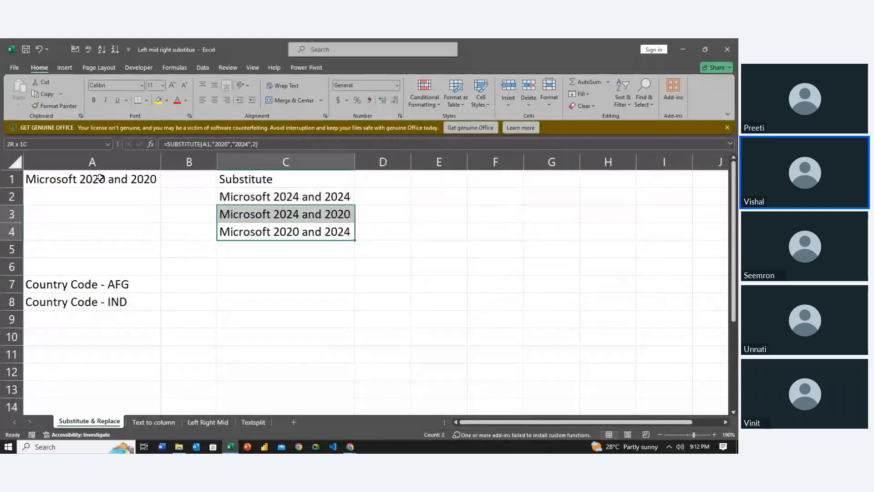
{"action": "key", "text": "shift+Down"}
{"action": "key", "text": "shift+Up"}
{"action": "key", "text": "shift+Up"}
{"action": "key", "text": "shift+Up"}
{"action": "key", "text": "shift+Up"}
{"action": "key", "text": "shift+Down"}
{"action": "key", "text": "shift+Down"}
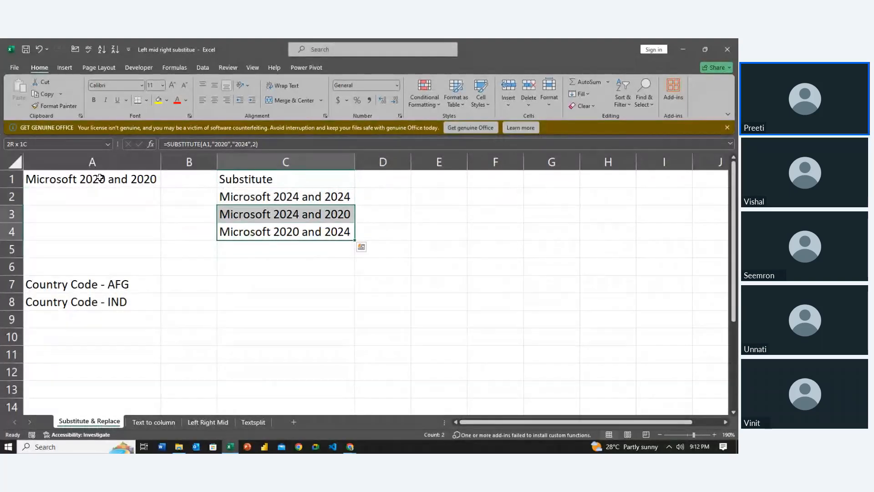
{"action": "key", "text": "Down"}
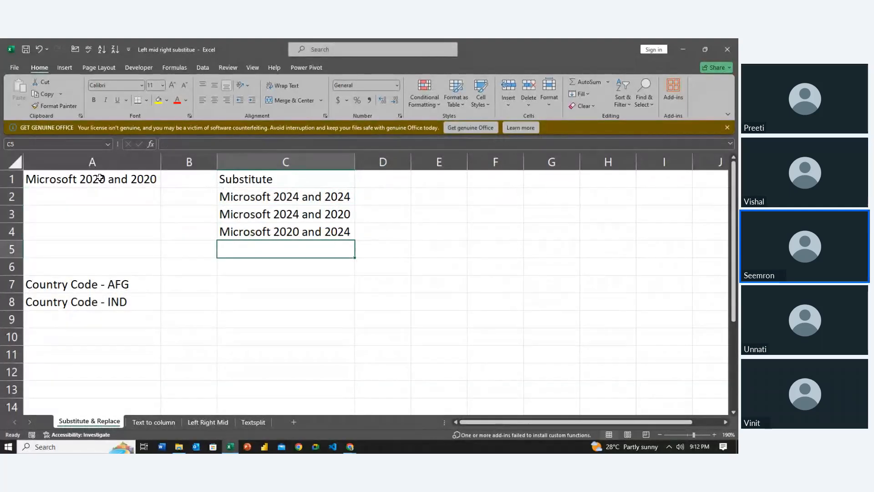
{"action": "left_click", "coordinate": [154, 420]}
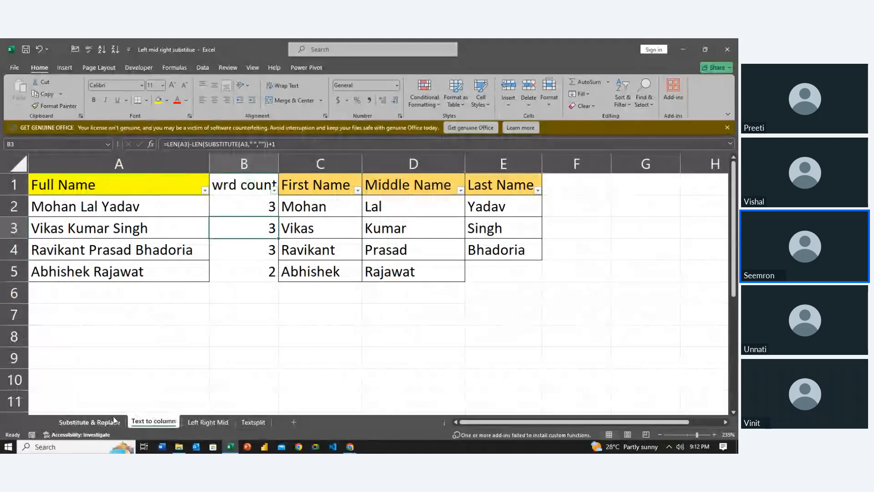
{"action": "left_click", "coordinate": [89, 421]}
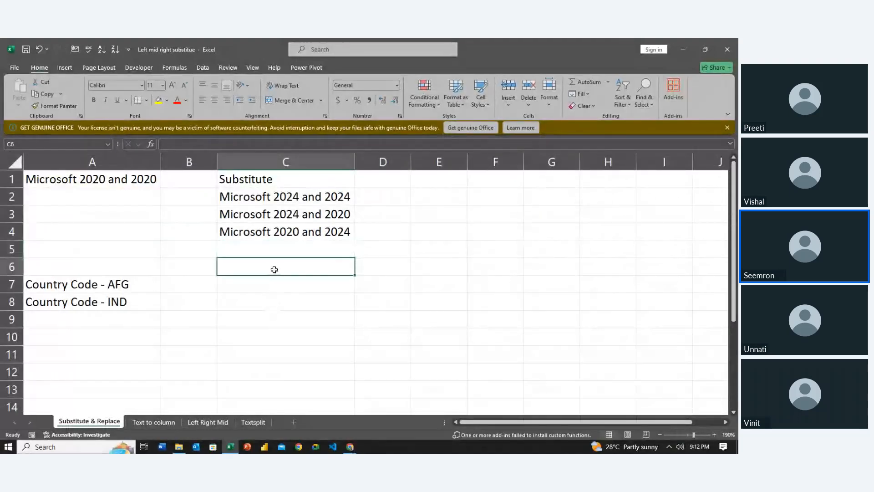
{"action": "key", "text": "Left"}
{"action": "key", "text": "Up"}
{"action": "key", "text": "Left"}
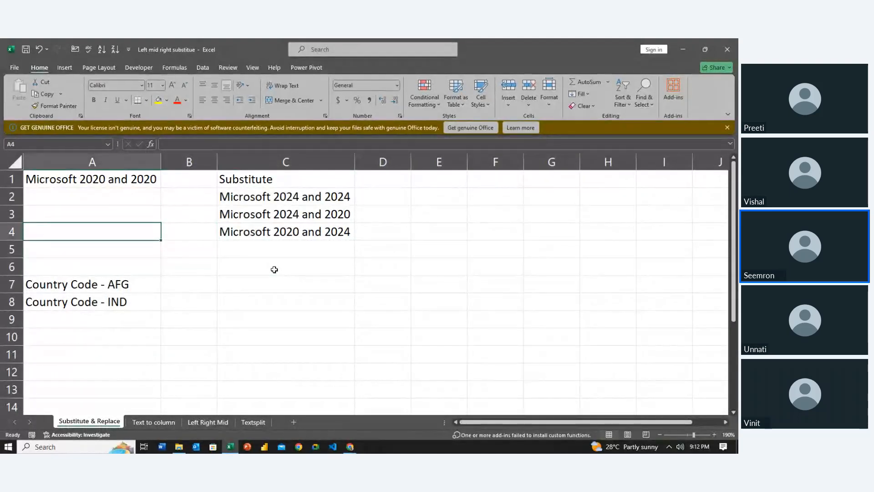
- Enter the sample text "test 20 and 20 or 20" in cell A5
{"action": "key", "text": "Right"}
{"action": "key", "text": "Down"}
{"action": "key", "text": "Left"}
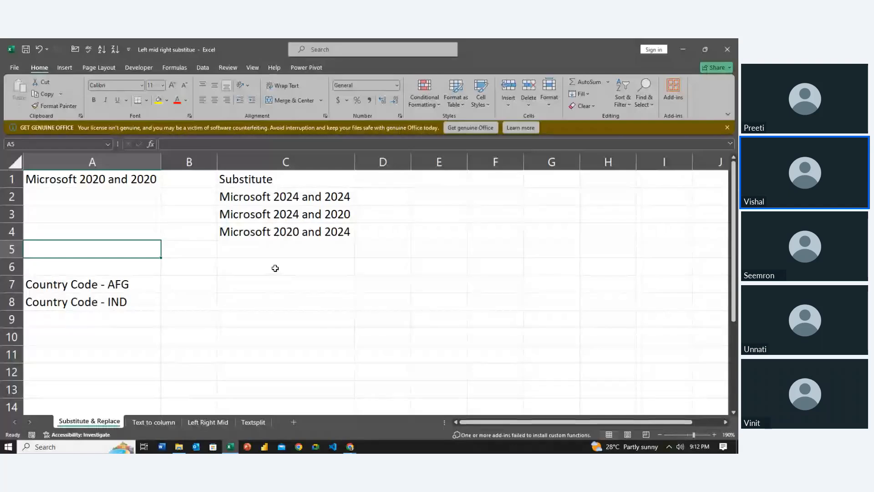
{"action": "type", "text": "test 2020"}
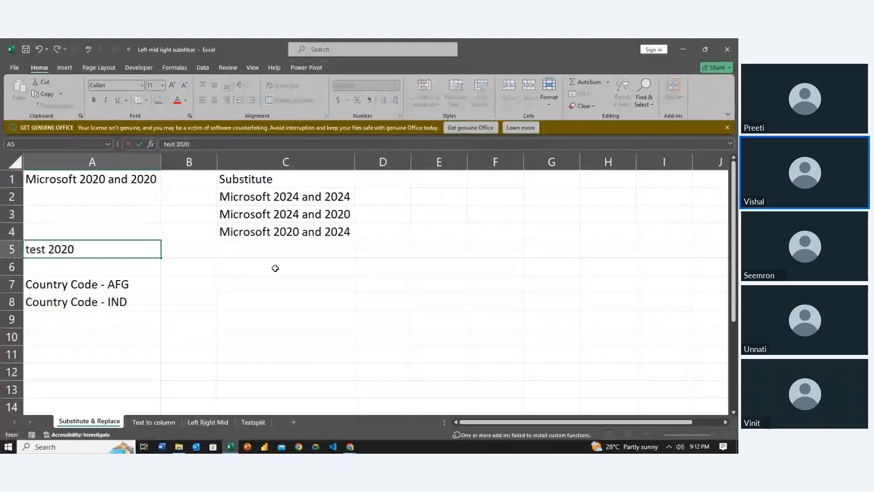
{"action": "key", "text": "BackSpace"}
{"action": "key", "text": "BackSpace"}
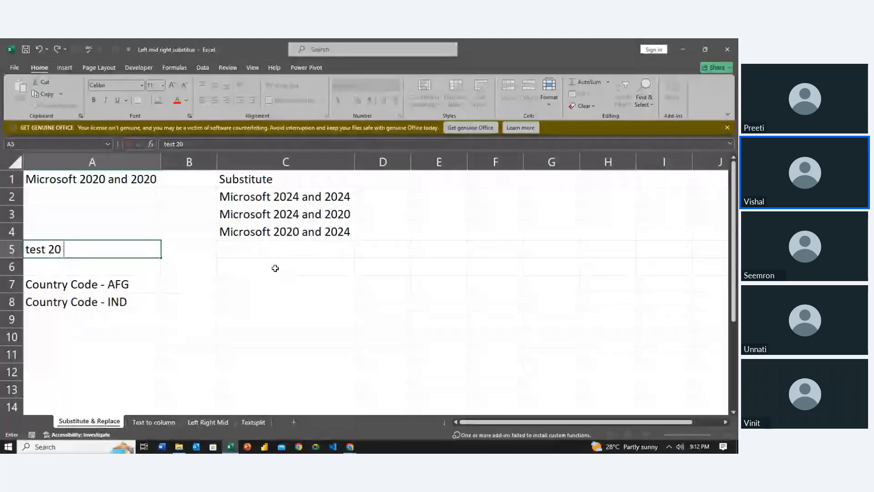
{"action": "type", "text": "and 20"}
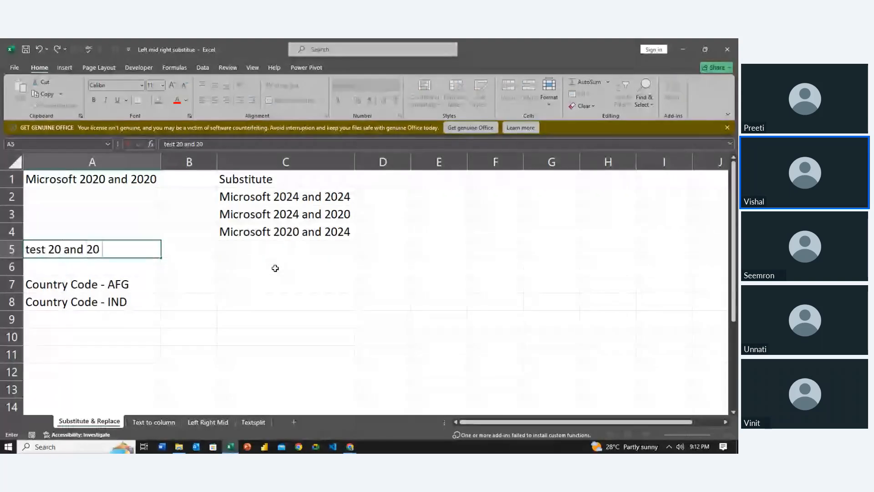
{"action": "type", "text": " or 20"}
{"action": "key", "text": "Tab"}
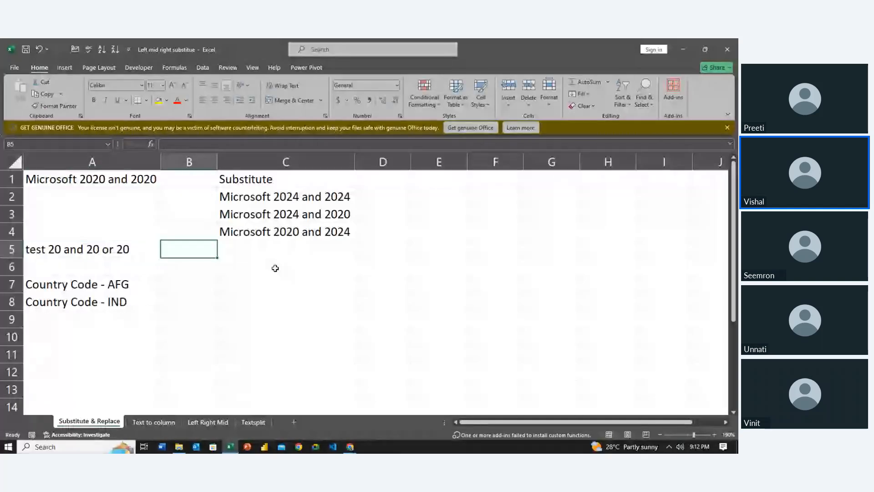
- Enter =SUBSTITUTE(A5,"20","23",{2,3}) in cell C5 to replace the second and third occurrences of 20
{"action": "key", "text": "Right"}
{"action": "type", "text": "=sub"}
{"action": "key", "text": "Tab"}
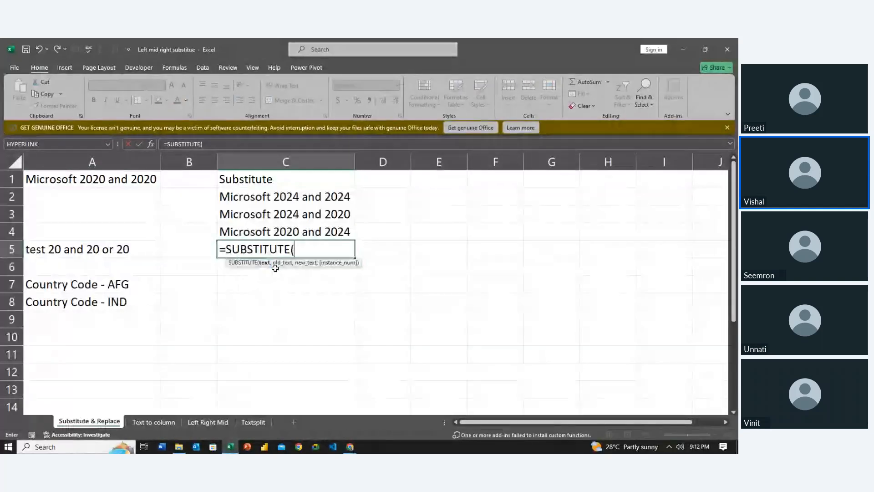
{"action": "left_click", "coordinate": [151, 252]}
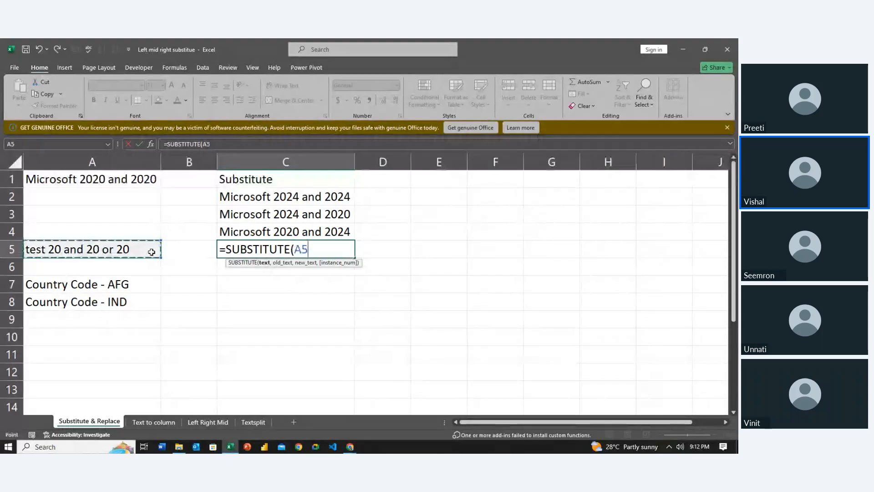
{"action": "type", "text": ",\"2"}
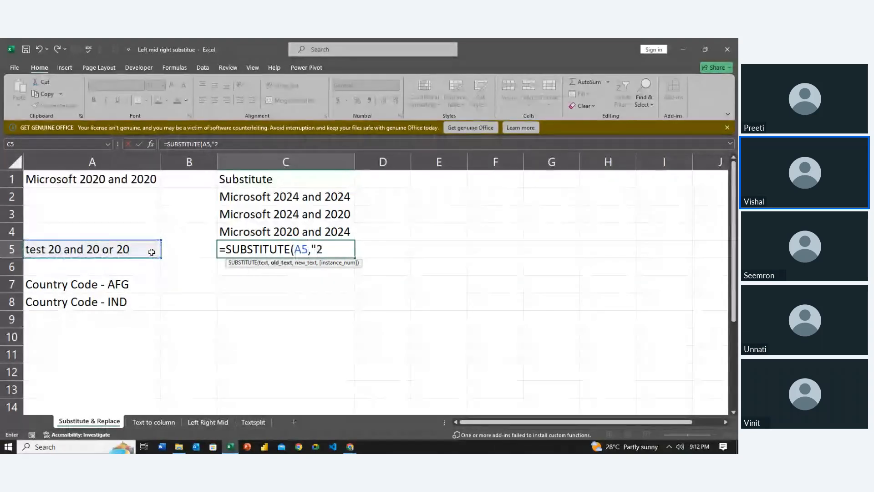
{"action": "type", "text": "0\",\"20\",\"2"}
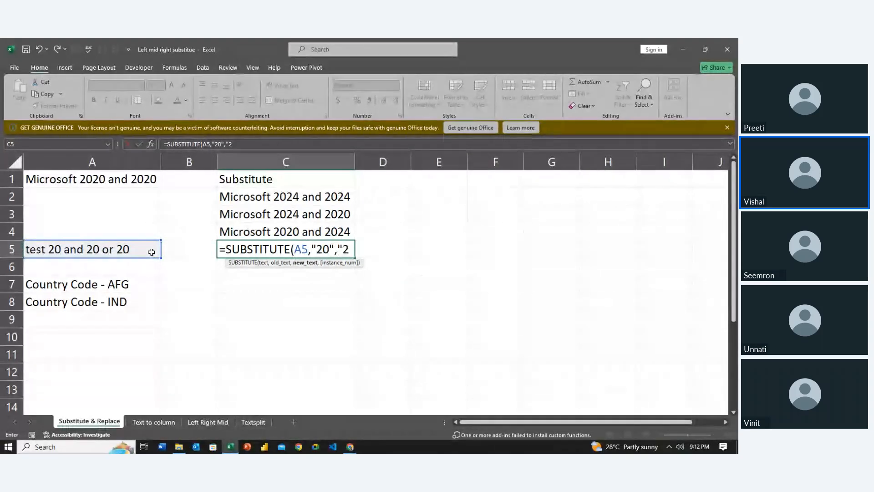
{"action": "key", "text": "BackSpace"}
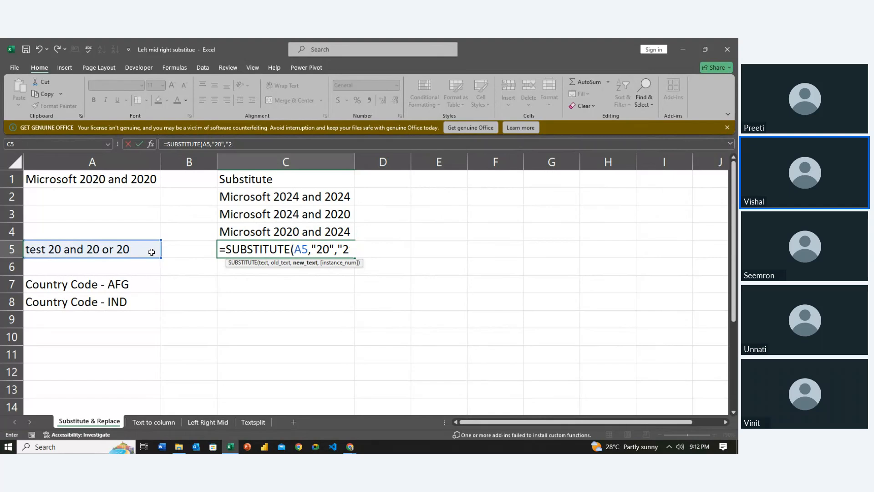
{"action": "type", "text": "3\",{2"}
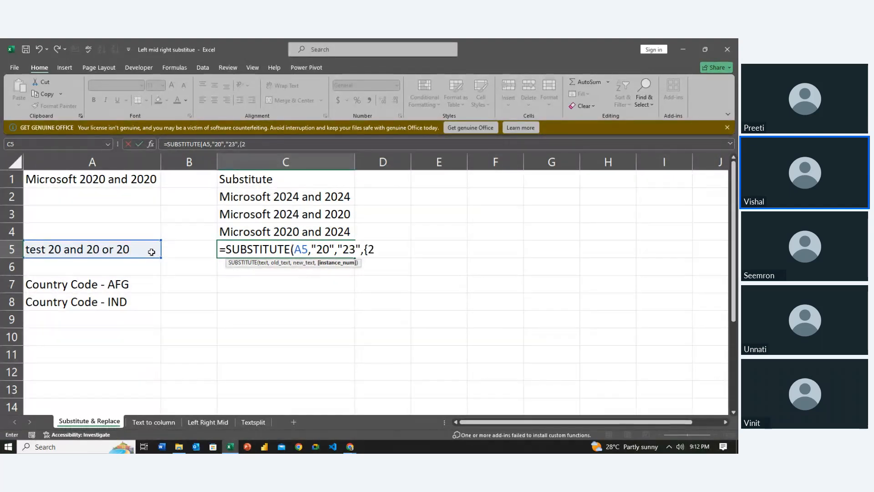
{"action": "type", "text": ",3}"}
{"action": "key", "text": "Return"}
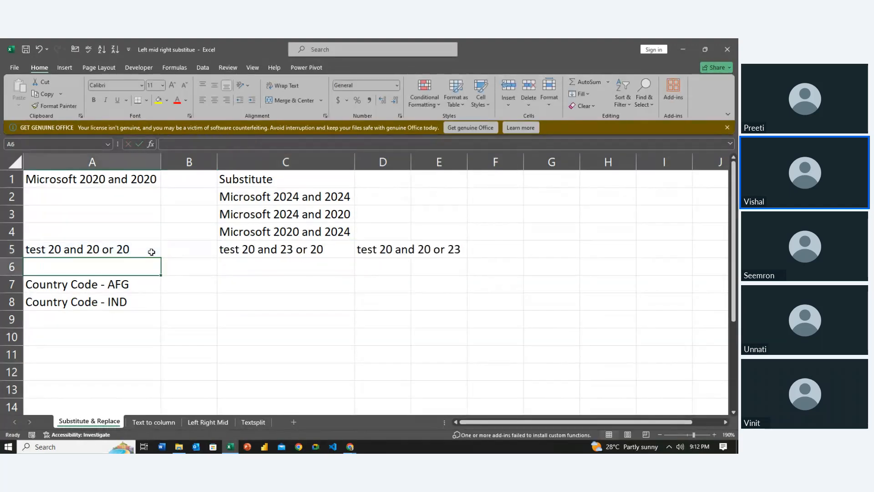
- Examine the array formula in C5 and its results across cells C5 and D5
{"action": "key", "text": "Right"}
{"action": "key", "text": "Right"}
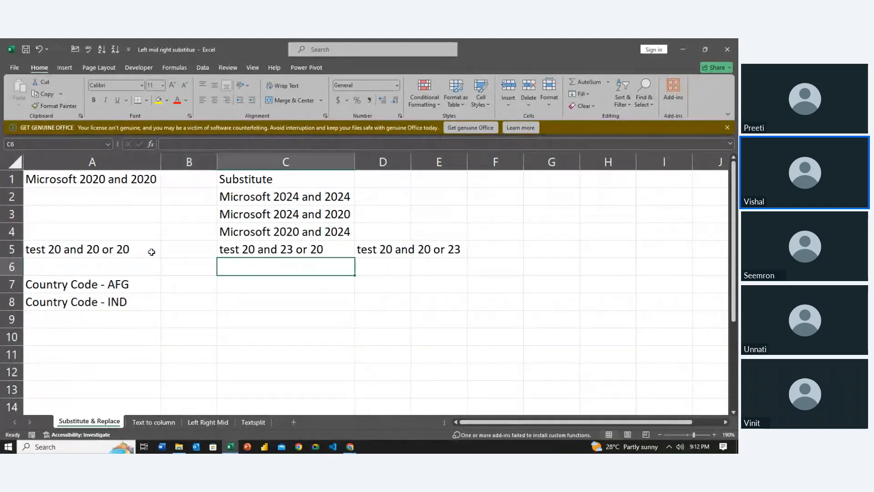
{"action": "key", "text": "Up"}
{"action": "key", "text": "Left"}
{"action": "key", "text": "Right"}
{"action": "key", "text": "Left"}
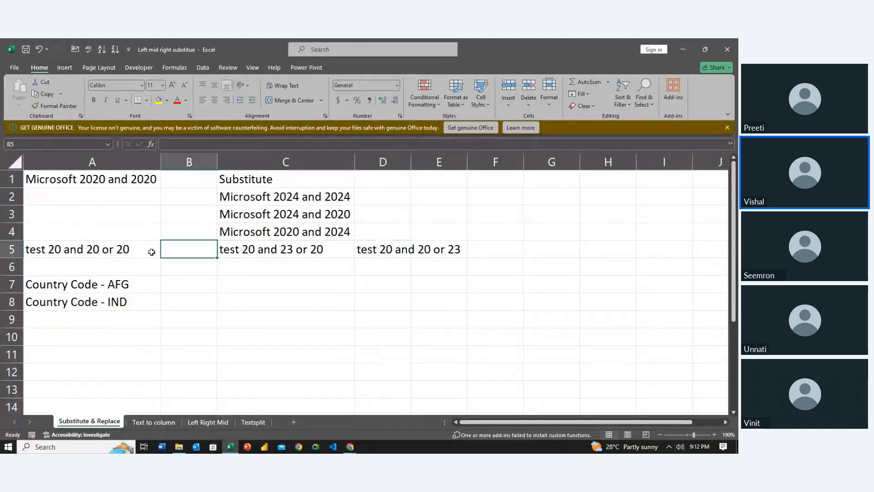
{"action": "key", "text": "Right"}
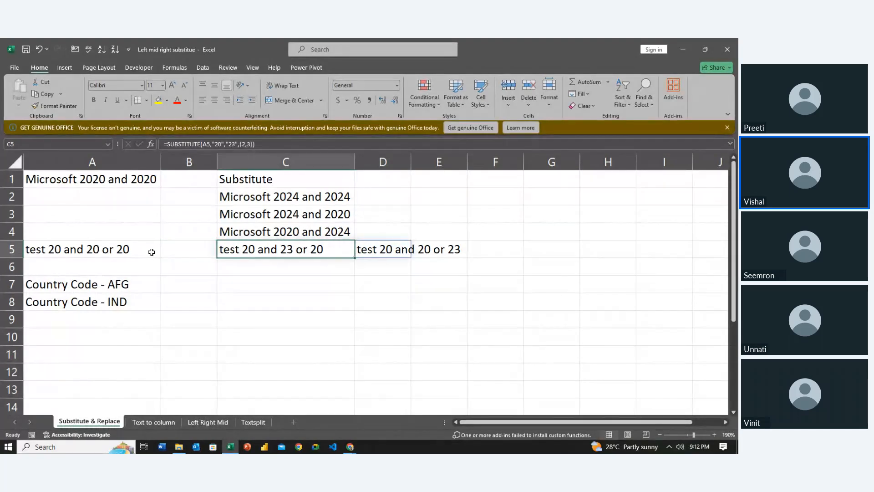
{"action": "key", "text": "Right"}
{"action": "key", "text": "Right"}
{"action": "key", "text": "Left"}
{"action": "key", "text": "Left"}
{"action": "key", "text": "Right"}
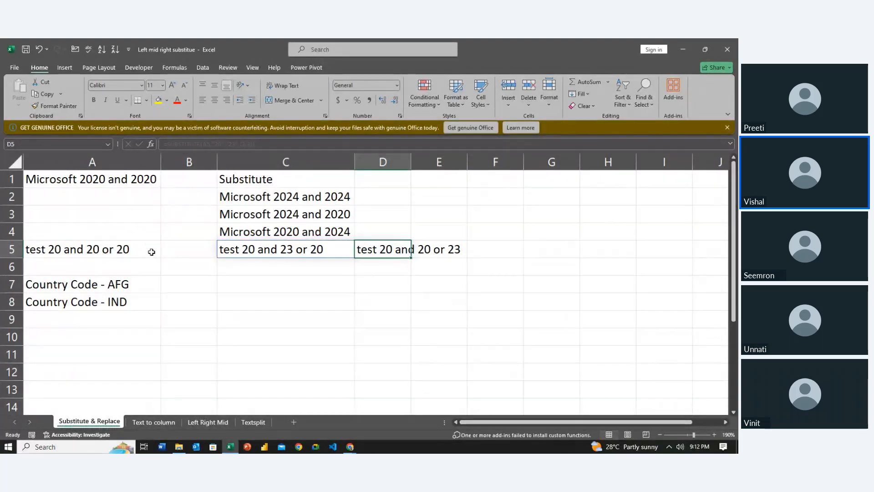
- Try plain 2,3 without braces as the instance number in the SUBSTITUTE formula in cell C5
{"action": "key", "text": "Left"}
{"action": "key", "text": "F2"}
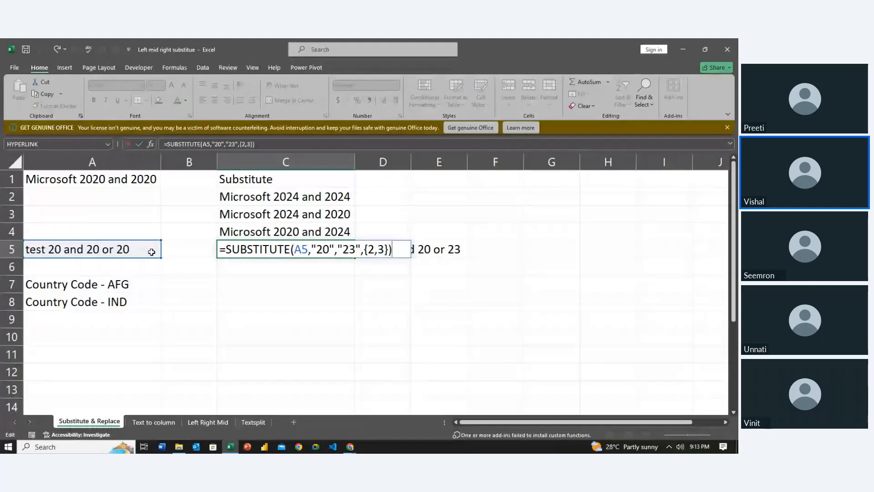
{"action": "key", "text": "Left"}
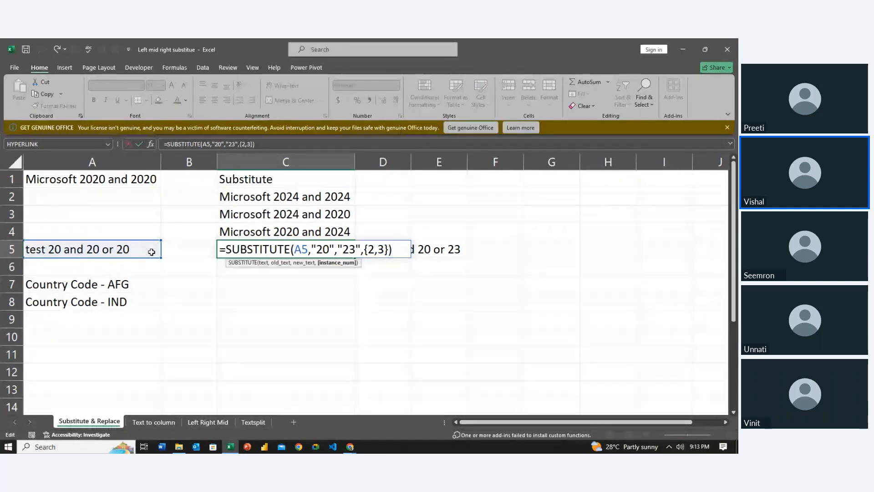
{"action": "key", "text": "BackSpace"}
{"action": "key", "text": "BackSpace"}
{"action": "key", "text": "BackSpace"}
{"action": "key", "text": "BackSpace"}
{"action": "key", "text": "BackSpace"}
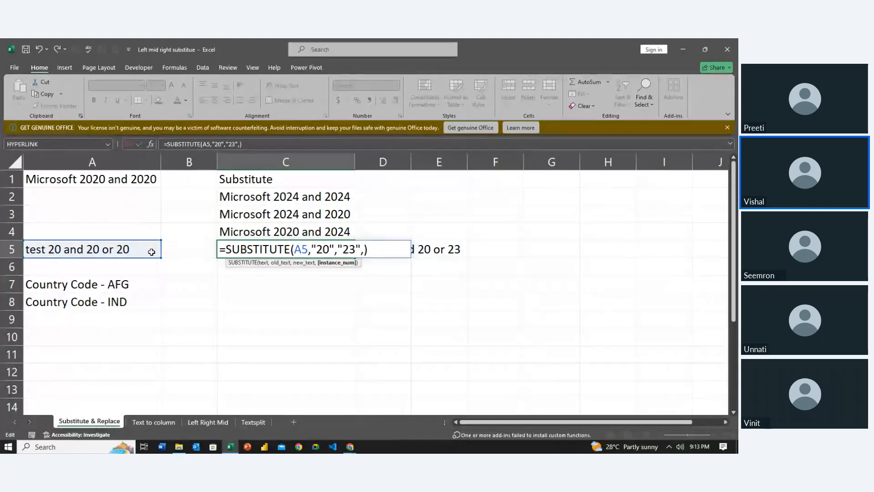
{"action": "type", "text": "2,3"}
{"action": "key", "text": "Return"}
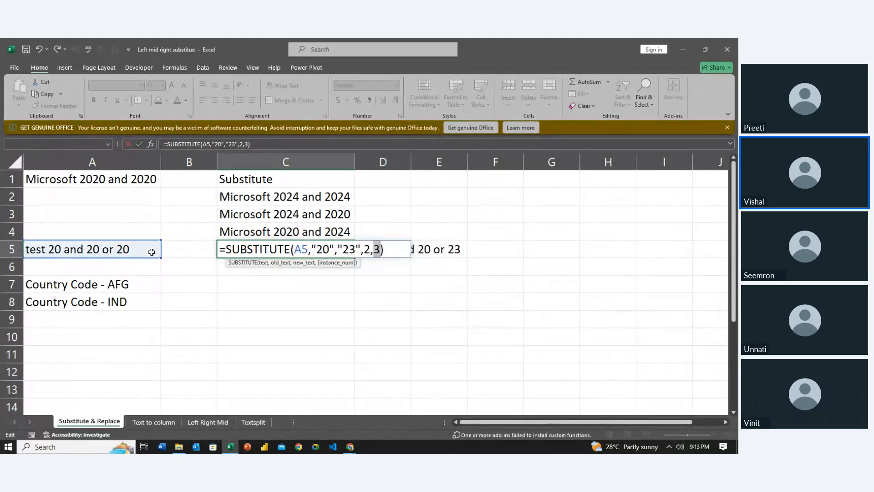
- Re-enter the instance argument in C5 as the array {2,3}, giving =SUBSTITUTE(A5,"20","23",{2,3})
{"action": "key", "text": "BackSpace"}
{"action": "key", "text": "BackSpace"}
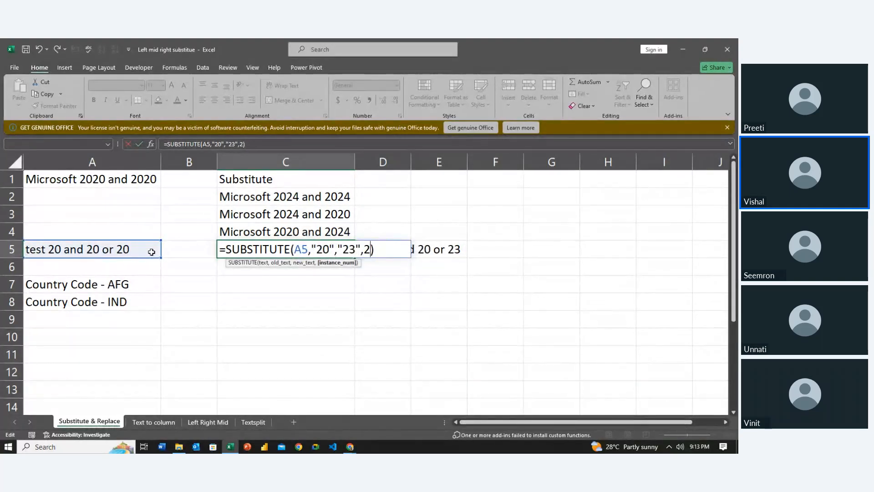
{"action": "key", "text": "BackSpace"}
{"action": "type", "text": "{}"}
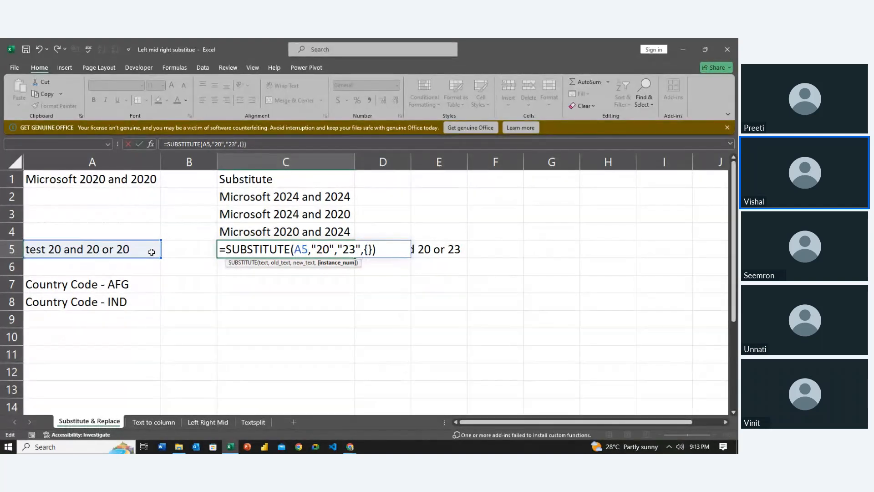
{"action": "type", "text": "3"}
{"action": "key", "text": "BackSpace"}
{"action": "key", "text": "BackSpace"}
{"action": "type", "text": "2,3}"}
{"action": "key", "text": "Return"}
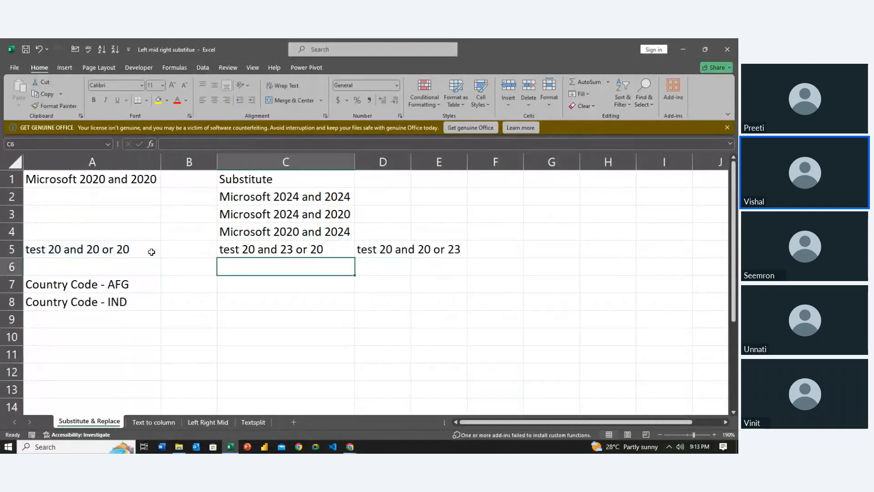
- Check the spilled cell D5, and delete the SUBSTITUTE array formula from C5
{"action": "key", "text": "Up"}
{"action": "key", "text": "Right"}
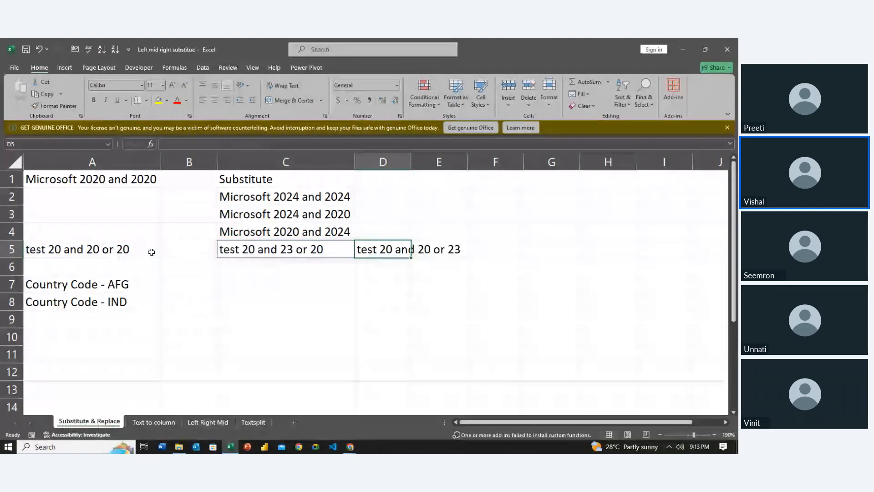
{"action": "key", "text": "F2"}
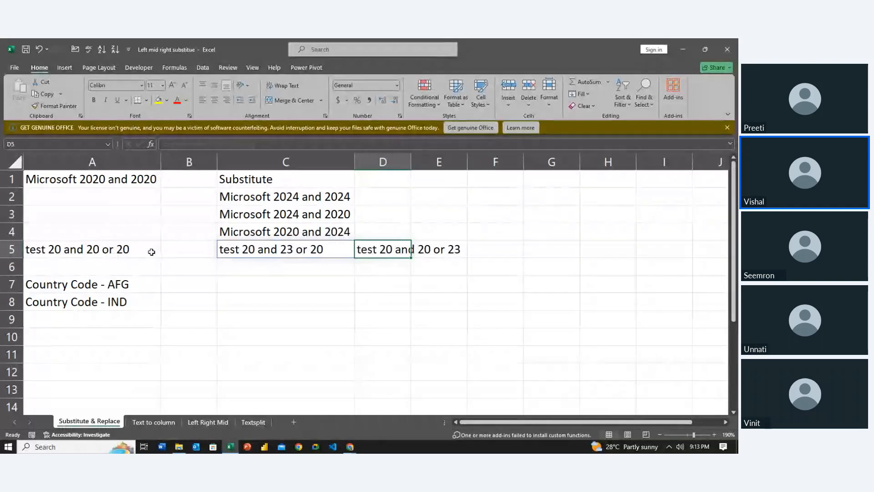
{"action": "key", "text": "Escape"}
{"action": "key", "text": "Left"}
{"action": "key", "text": "Delete"}
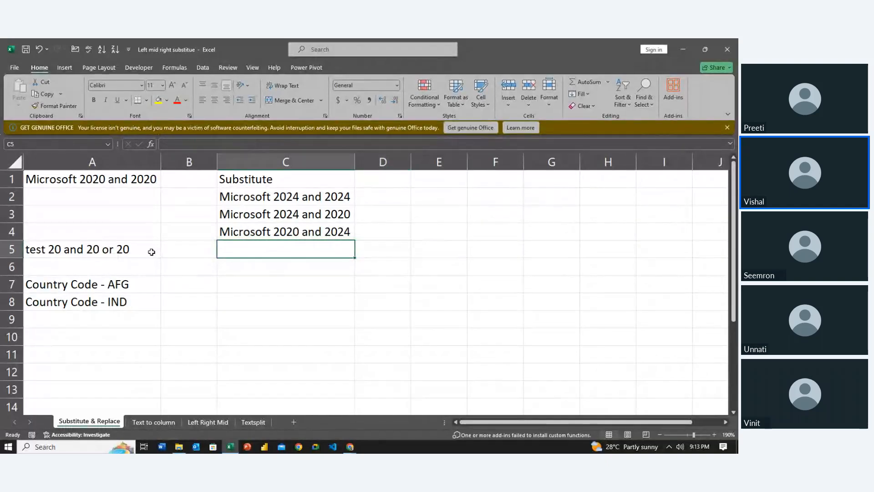
{"action": "key", "text": "Left"}
{"action": "key", "text": "Down"}
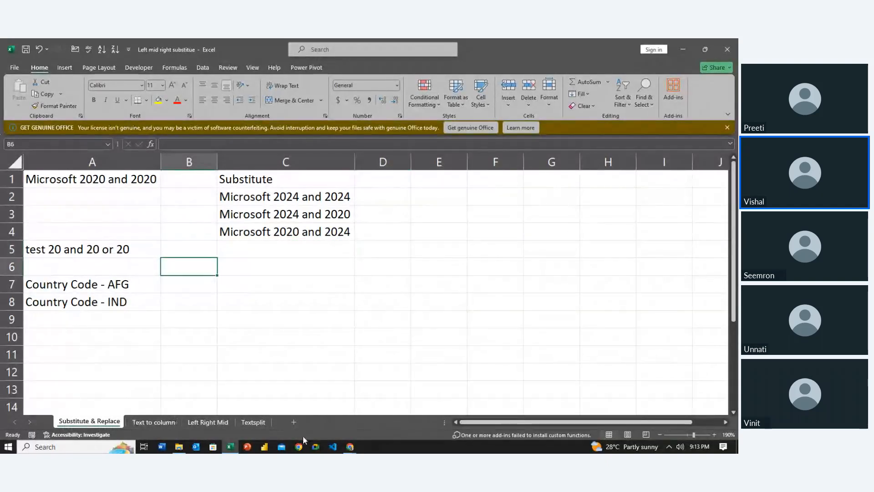
- Switch to Chrome and search Google in a new tab for "if we want subsitute 2, 3 intance in excel"
{"action": "mouse_move", "coordinate": [350, 448]}
{"action": "left_click", "coordinate": [298, 400]}
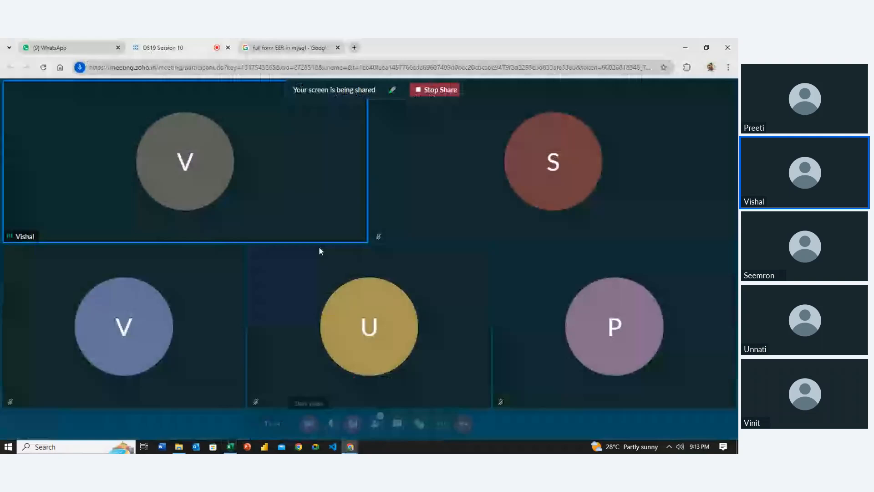
{"action": "left_click", "coordinate": [355, 48]}
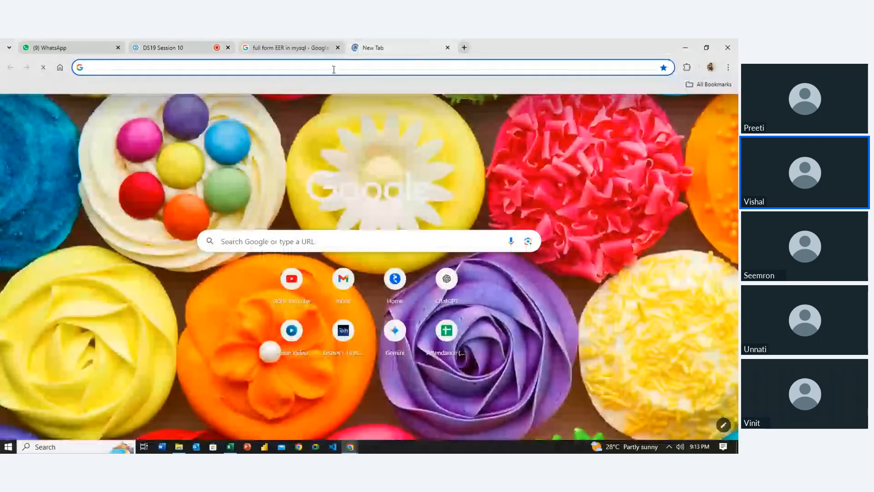
{"action": "left_click", "coordinate": [333, 67]}
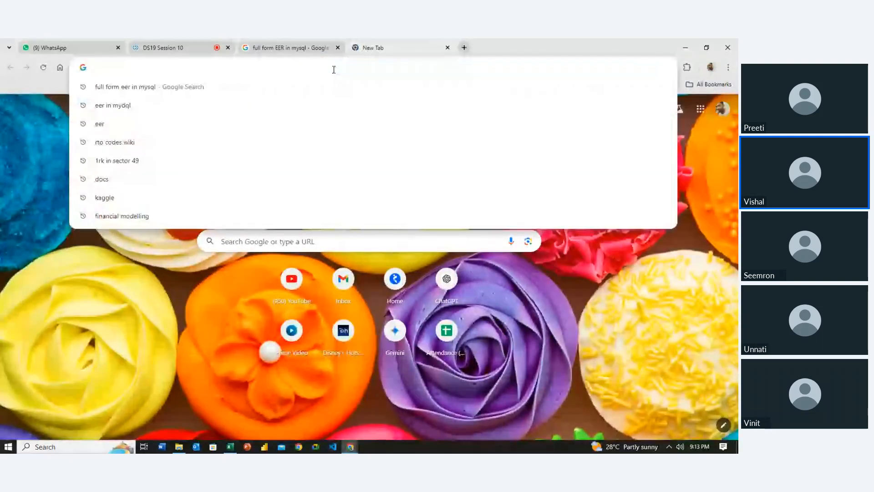
{"action": "type", "text": "if we"}
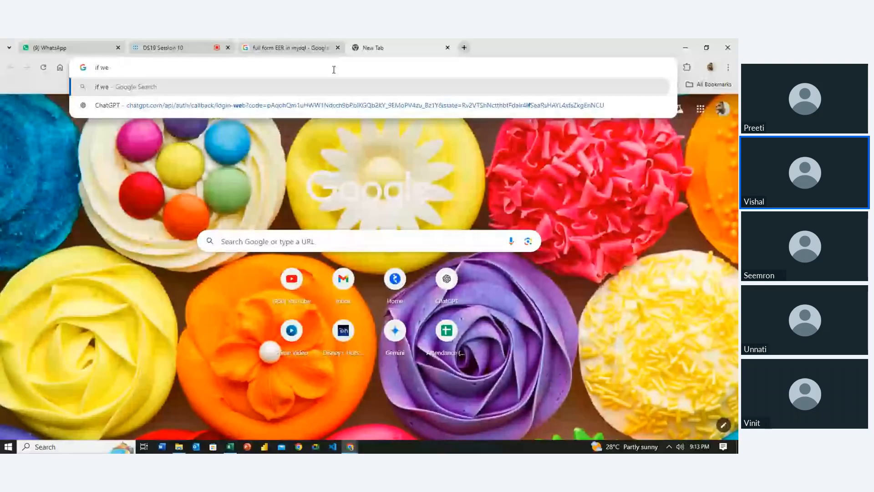
{"action": "type", "text": " want"}
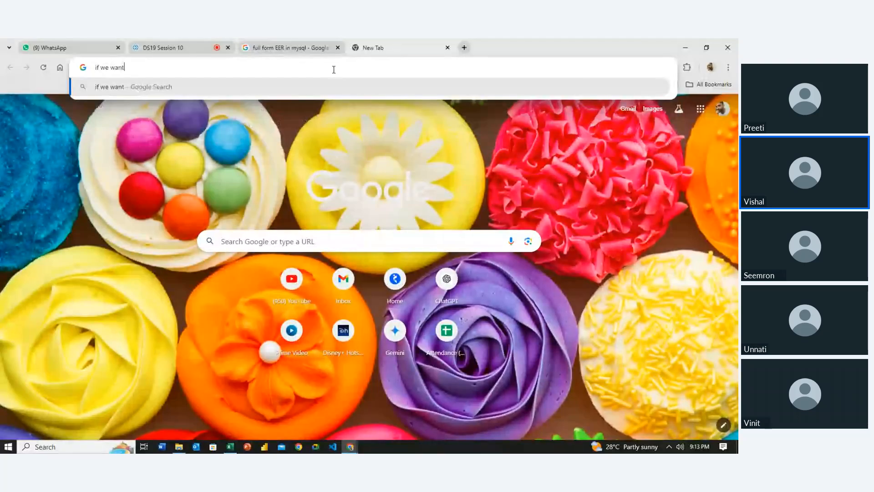
{"action": "type", "text": " subsitute "}
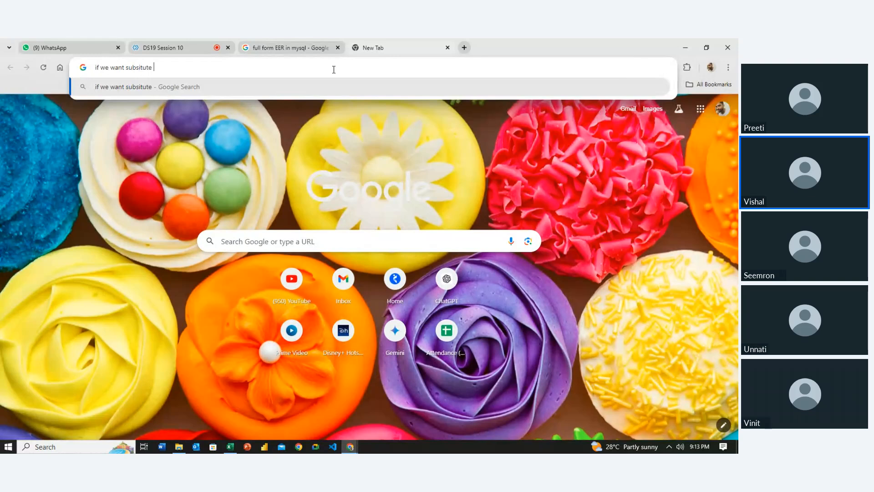
{"action": "type", "text": "i"}
{"action": "key", "text": "BackSpace"}
{"action": "key", "text": "BackSpace"}
{"action": "type", "text": "2, 3 int"}
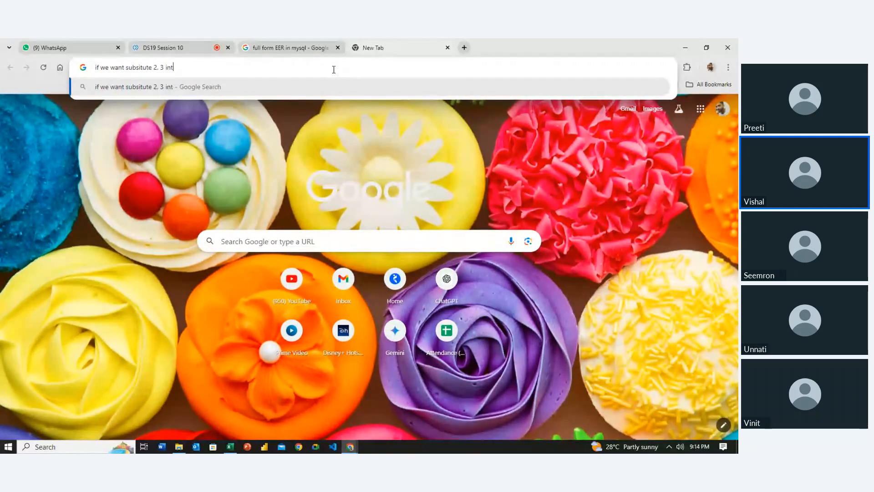
{"action": "type", "text": "ance in excel"}
{"action": "key", "text": "Return"}
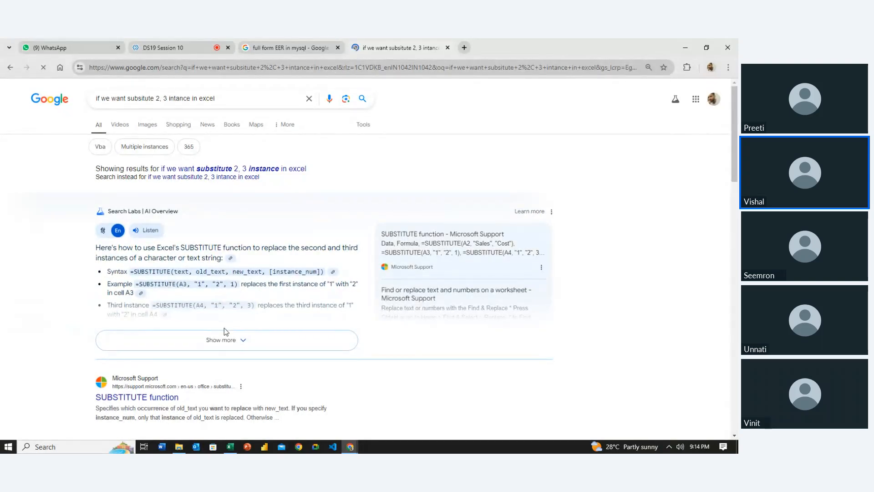
- Open the Microsoft Support SUBSTITUTE function result in a new tab and repeat the search with "in single use of function" added
{"action": "right_click", "coordinate": [167, 397]}
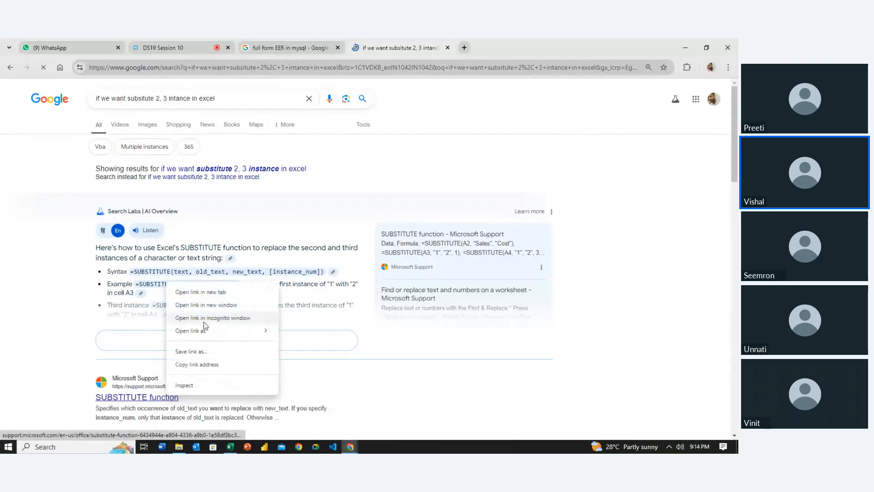
{"action": "left_click", "coordinate": [215, 294]}
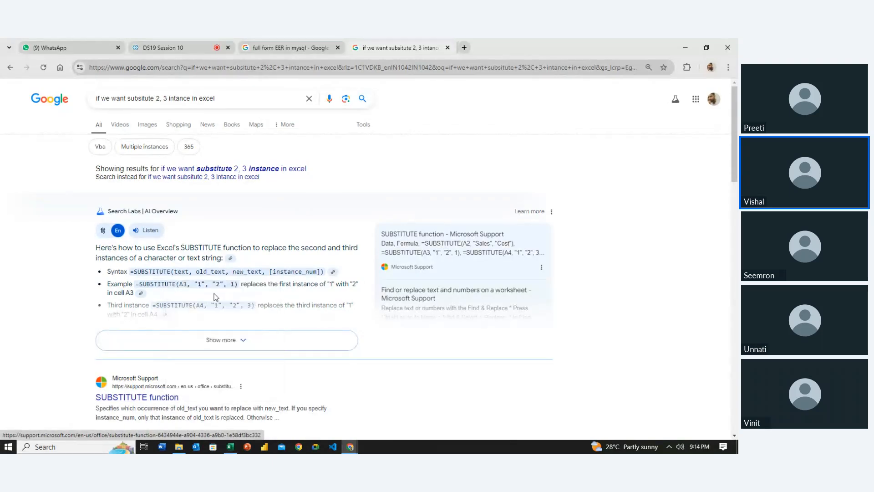
{"action": "left_click", "coordinate": [222, 98]}
{"action": "type", "text": "in sing"}
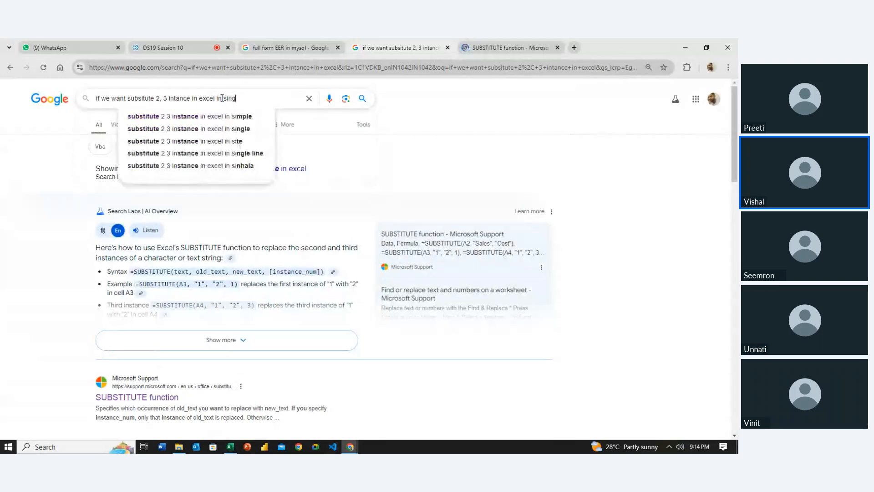
{"action": "type", "text": "le use"}
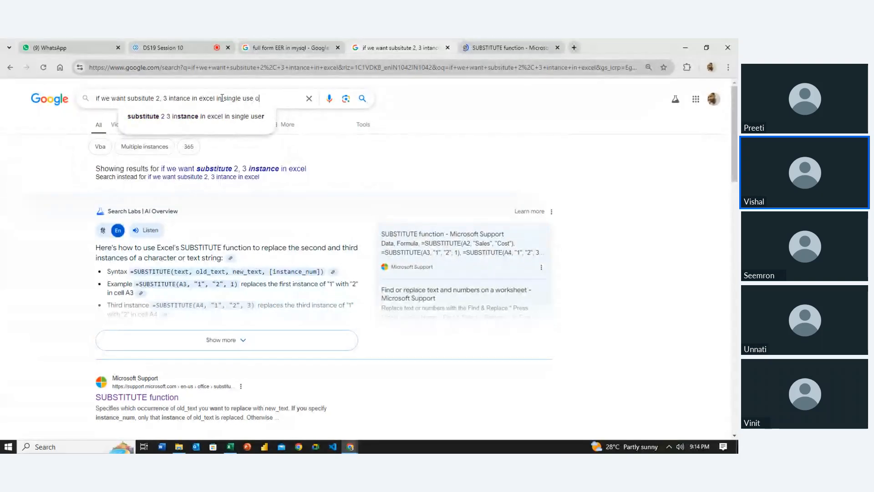
{"action": "type", "text": " of fu"}
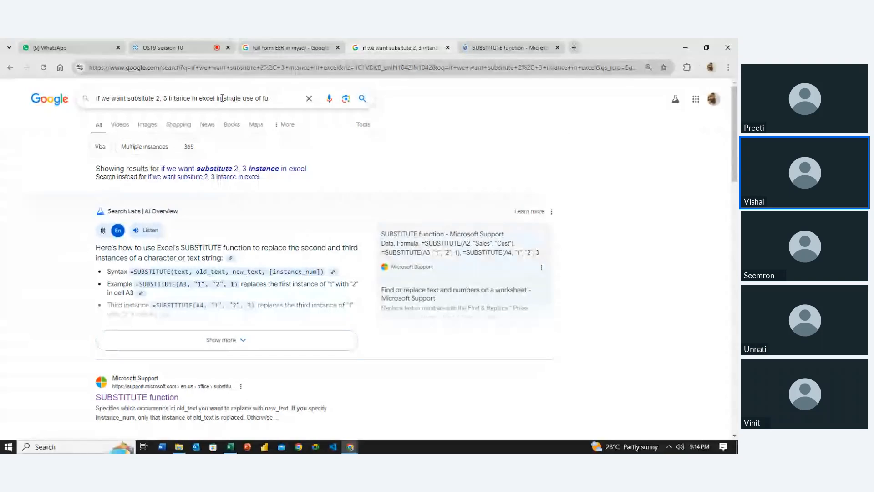
{"action": "type", "text": "nction"}
{"action": "key", "text": "Return"}
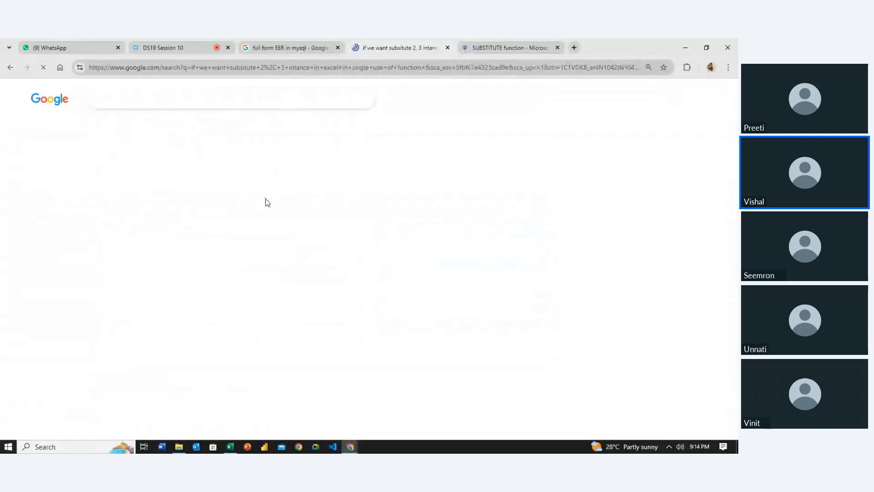
- Review the syntax, instance_num argument and examples in the Microsoft Support article on the SUBSTITUTE function
{"action": "left_click", "coordinate": [520, 40]}
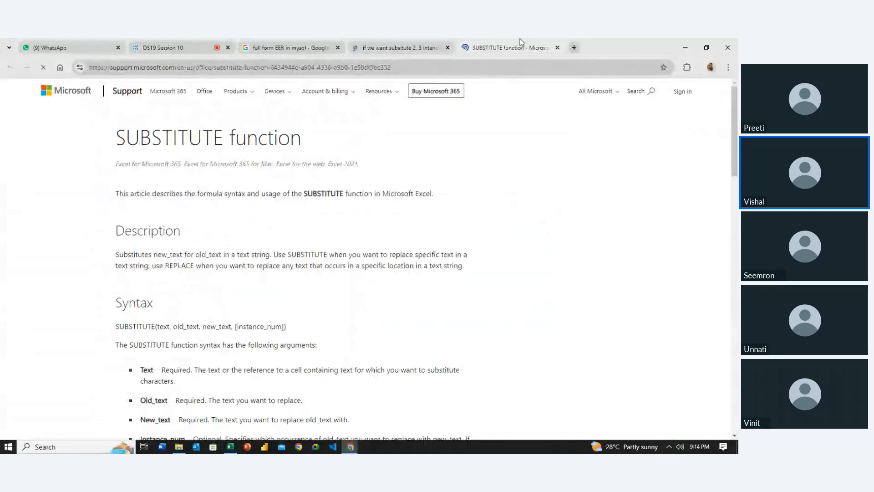
{"action": "scroll", "coordinate": [406, 346], "scroll_direction": "down", "scroll_amount": 10}
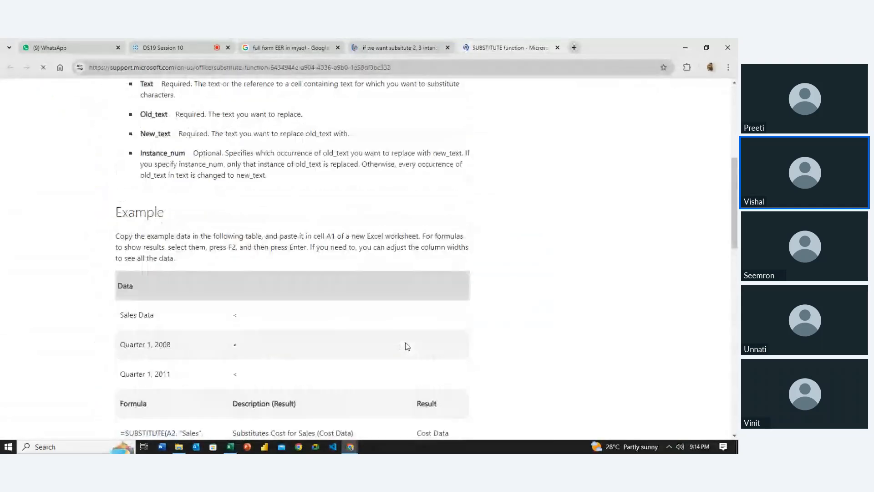
{"action": "scroll", "coordinate": [407, 346], "scroll_direction": "down", "scroll_amount": 8}
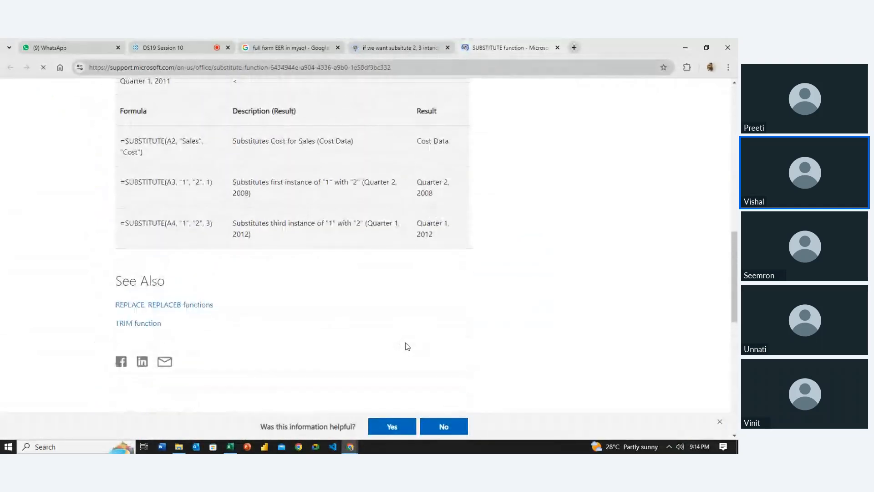
{"action": "scroll", "coordinate": [408, 346], "scroll_direction": "down", "scroll_amount": 2}
{"action": "scroll", "coordinate": [408, 347], "scroll_direction": "up", "scroll_amount": 10}
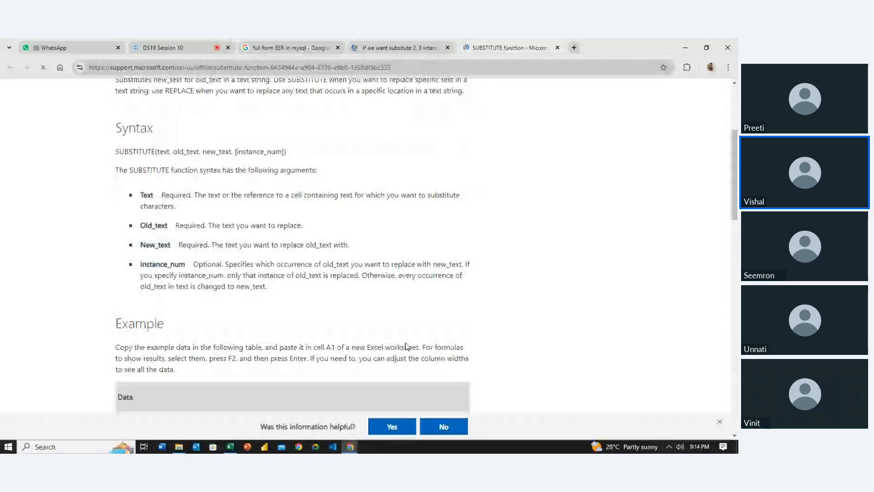
{"action": "scroll", "coordinate": [407, 347], "scroll_direction": "up", "scroll_amount": 3}
- Open the Ablebits result "Using Excel REPLACE and SUBSTITUTE functions" in a new tab and close the Microsoft Support article
{"action": "left_click", "coordinate": [417, 42]}
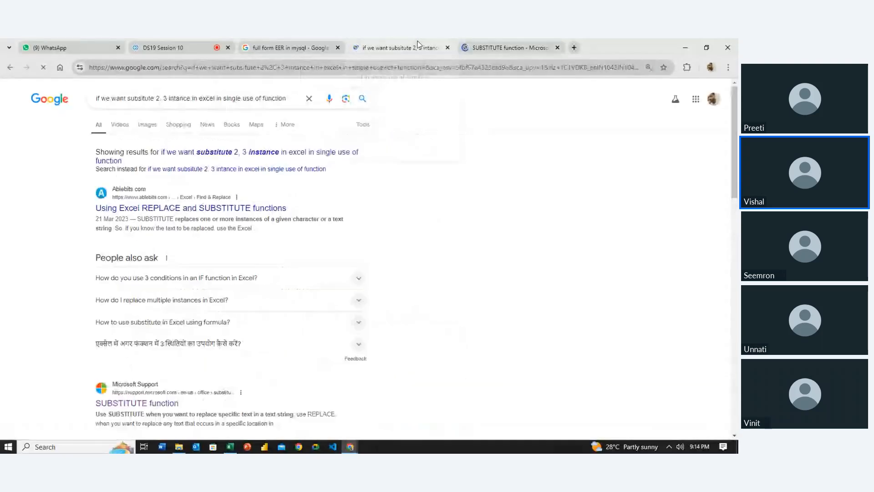
{"action": "right_click", "coordinate": [248, 207]}
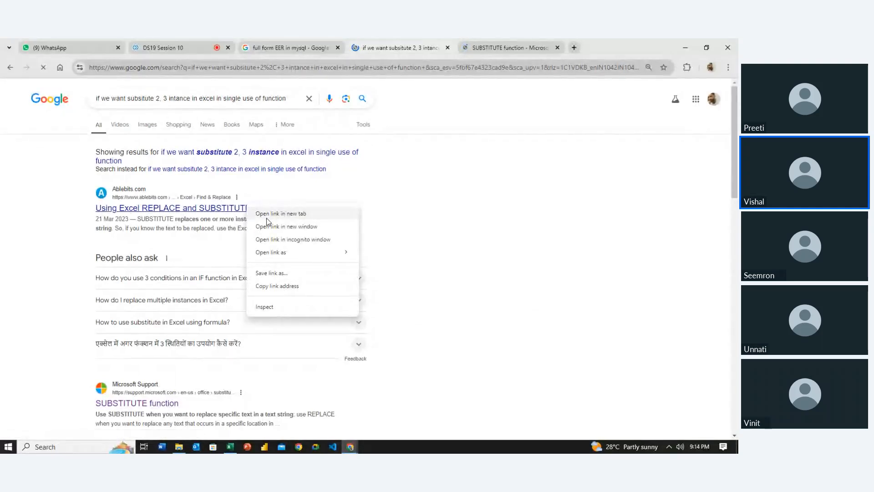
{"action": "left_click", "coordinate": [266, 217]}
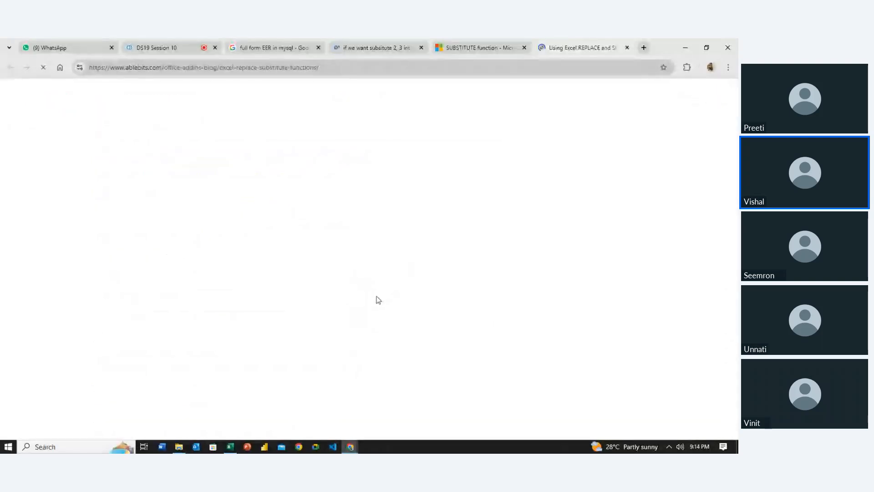
{"action": "left_click", "coordinate": [524, 48]}
- Review the Ablebits article's sections on REPLACE, nested REPLACE, SUBSTITUTE occurrences, nested SUBSTITUTE and the comparison of both functions
{"action": "scroll", "coordinate": [400, 307], "scroll_direction": "down", "scroll_amount": 10}
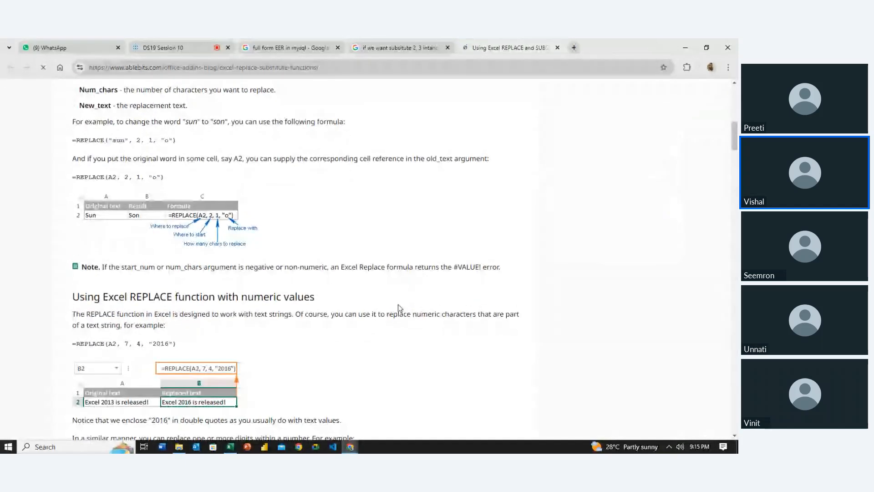
{"action": "scroll", "coordinate": [399, 308], "scroll_direction": "down", "scroll_amount": 2}
{"action": "scroll", "coordinate": [400, 308], "scroll_direction": "down", "scroll_amount": 1}
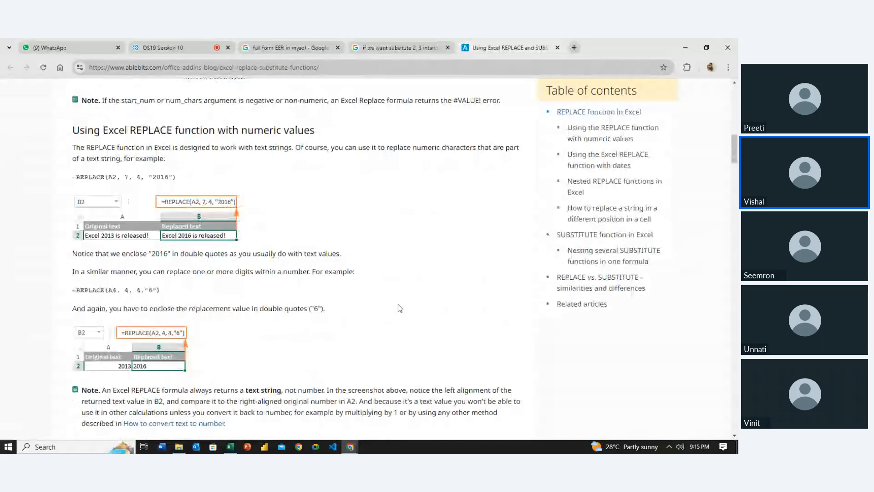
{"action": "scroll", "coordinate": [400, 308], "scroll_direction": "down", "scroll_amount": 1}
{"action": "scroll", "coordinate": [399, 309], "scroll_direction": "down", "scroll_amount": 1}
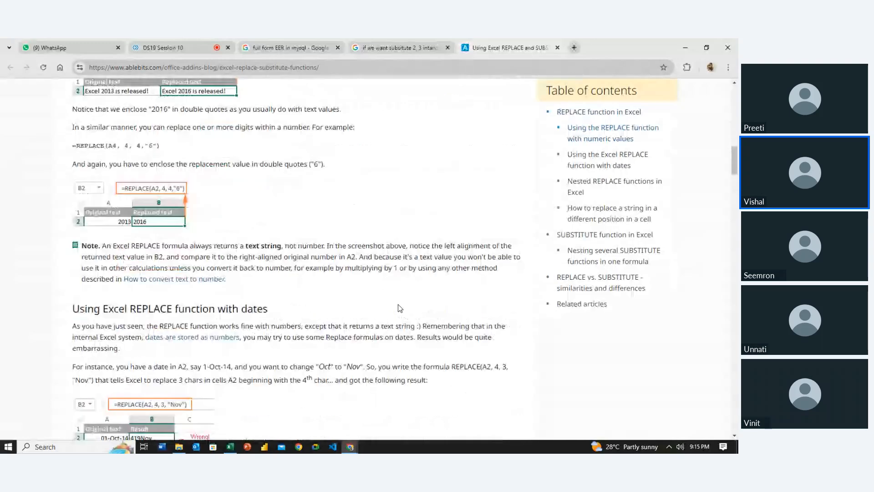
{"action": "scroll", "coordinate": [400, 308], "scroll_direction": "down", "scroll_amount": 7}
{"action": "scroll", "coordinate": [400, 308], "scroll_direction": "down", "scroll_amount": 3}
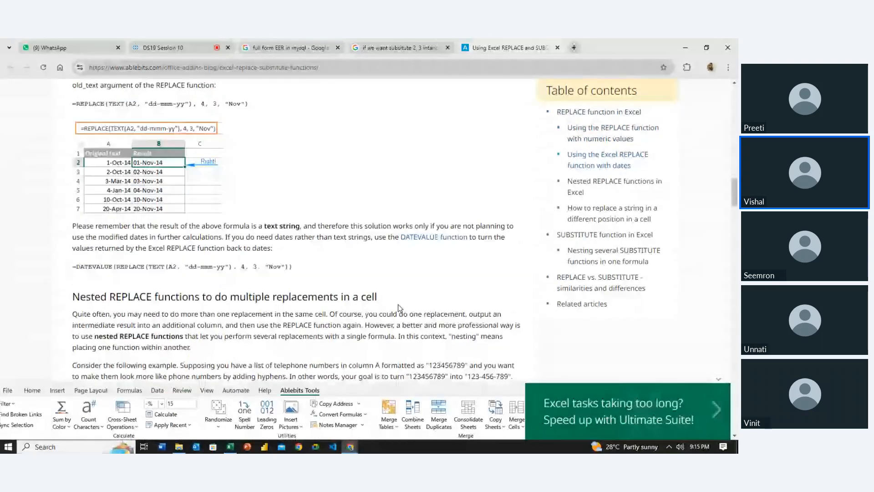
{"action": "scroll", "coordinate": [400, 309], "scroll_direction": "down", "scroll_amount": 4}
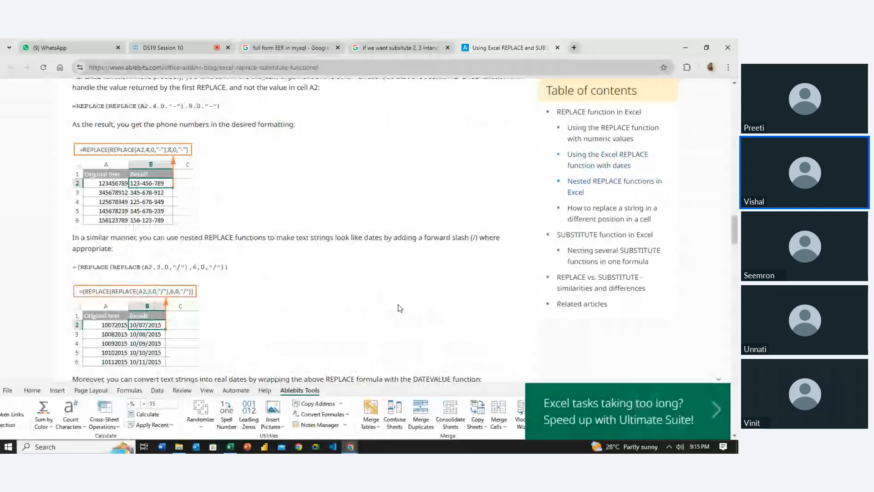
{"action": "scroll", "coordinate": [400, 309], "scroll_direction": "down", "scroll_amount": 1}
{"action": "scroll", "coordinate": [399, 308], "scroll_direction": "down", "scroll_amount": 8}
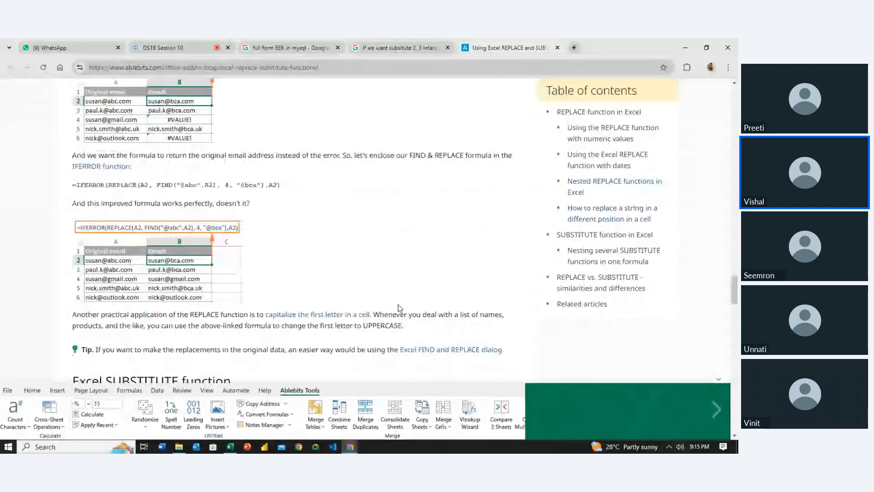
{"action": "scroll", "coordinate": [400, 309], "scroll_direction": "down", "scroll_amount": 1}
{"action": "scroll", "coordinate": [399, 308], "scroll_direction": "down", "scroll_amount": 1}
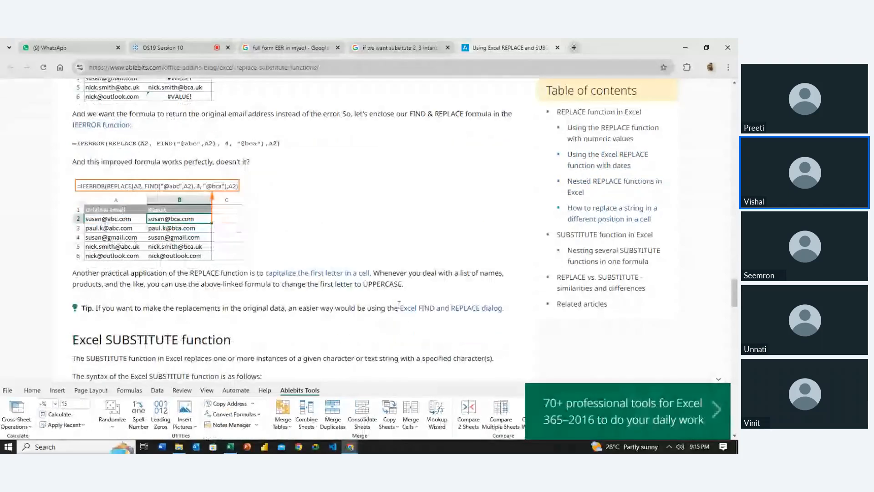
{"action": "scroll", "coordinate": [398, 304], "scroll_direction": "down", "scroll_amount": 6}
{"action": "scroll", "coordinate": [400, 308], "scroll_direction": "down", "scroll_amount": 2}
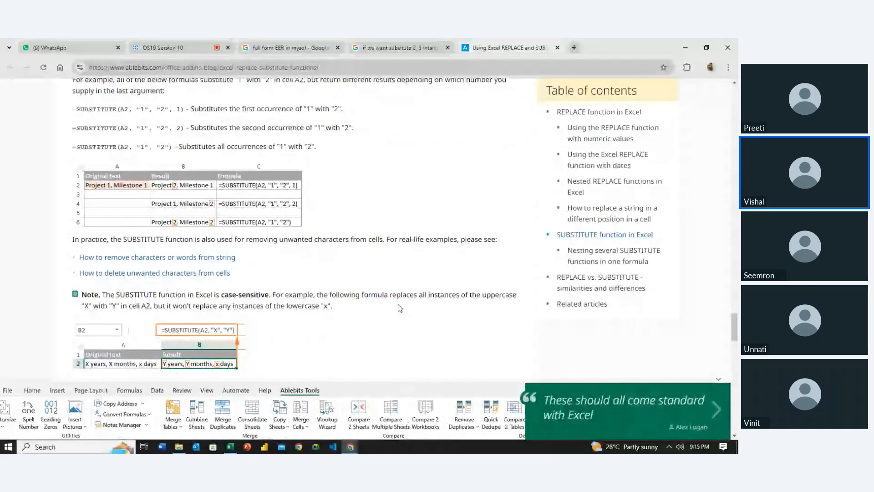
{"action": "scroll", "coordinate": [400, 308], "scroll_direction": "down", "scroll_amount": 2}
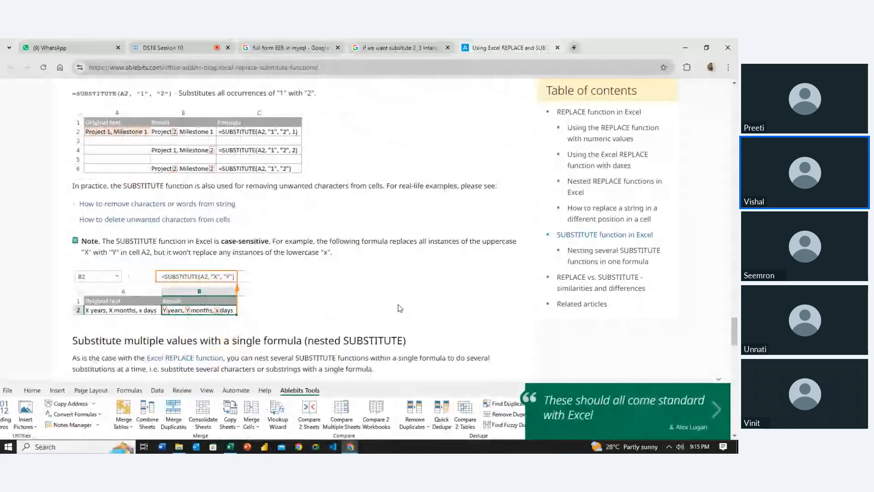
{"action": "scroll", "coordinate": [399, 305], "scroll_direction": "down", "scroll_amount": 10}
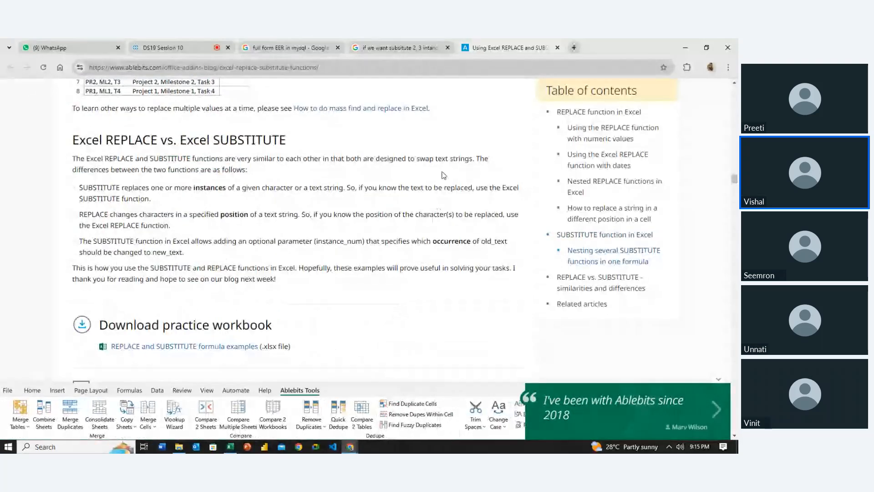
- Close the Ablebits article and the SUBSTITUTE search results, and switch back to the Excel workbook
{"action": "left_click", "coordinate": [557, 47]}
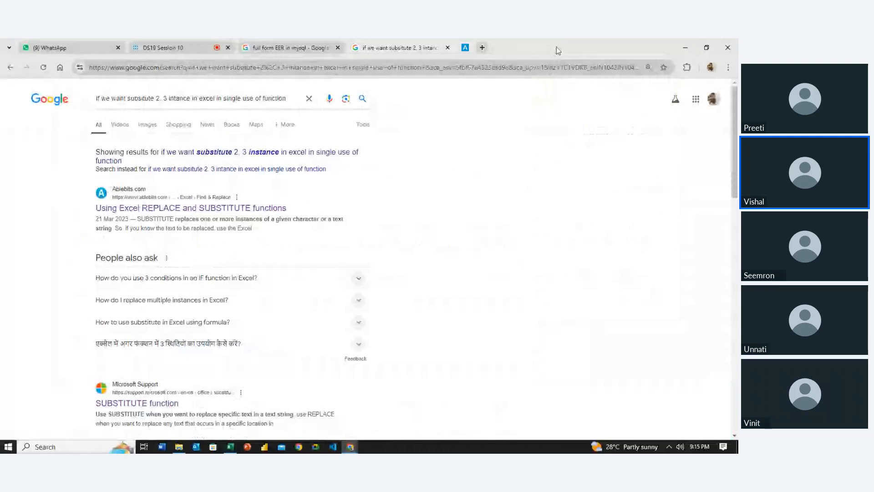
{"action": "left_click", "coordinate": [447, 48]}
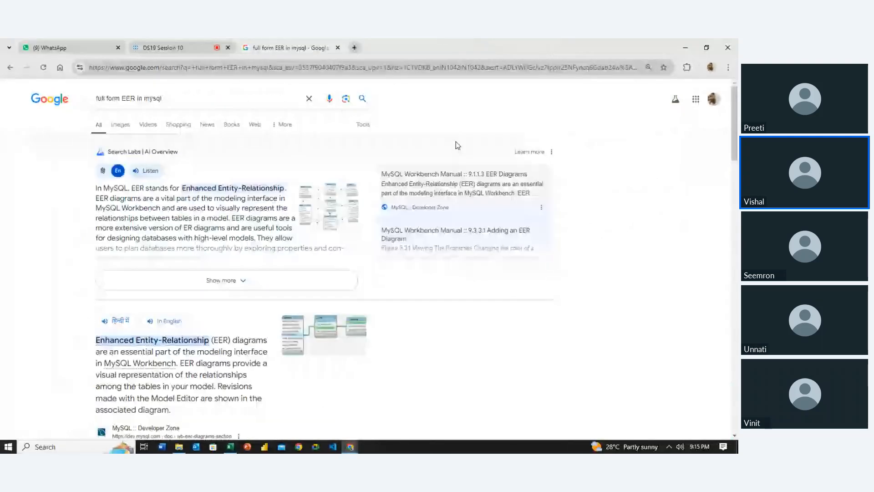
{"action": "key", "text": "alt+Tab"}
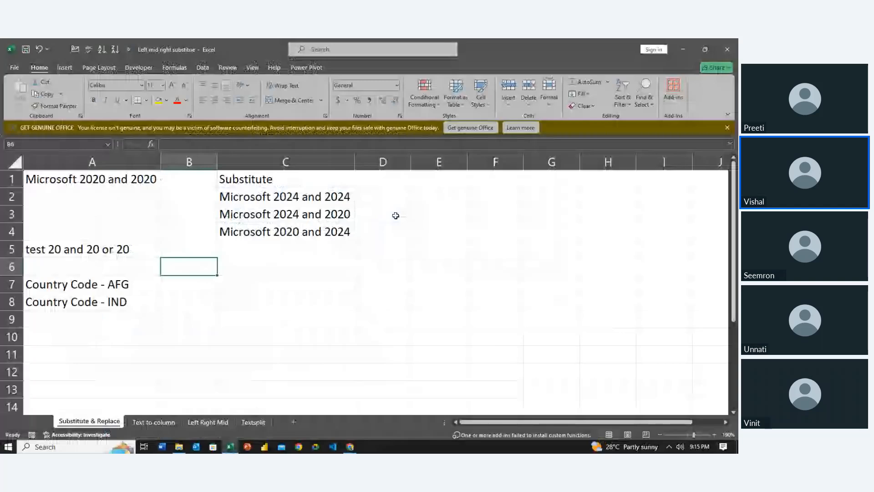
- Start a formula in cell C6 with one SUBSTITUTE function nested inside another
{"action": "key", "text": "Up"}
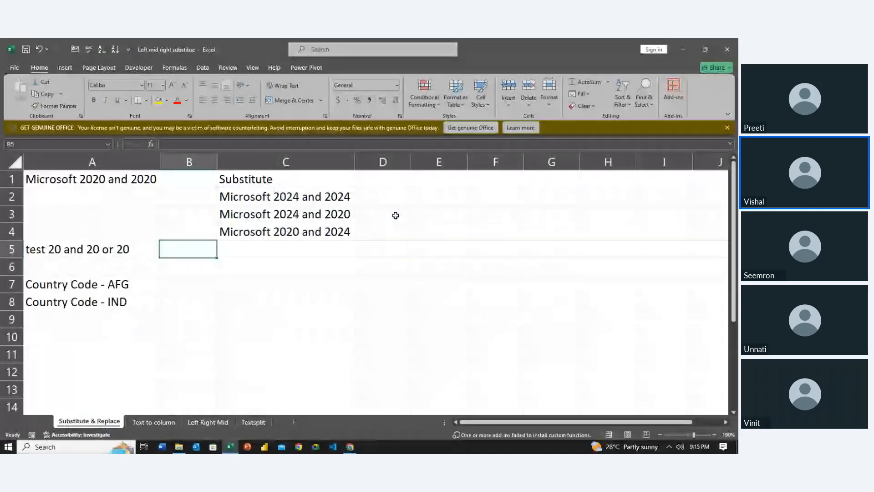
{"action": "key", "text": "Left"}
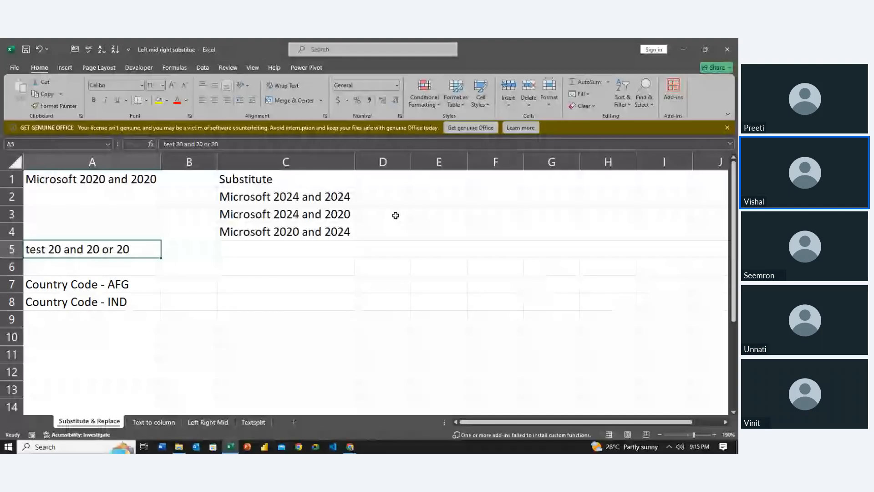
{"action": "key", "text": "Right"}
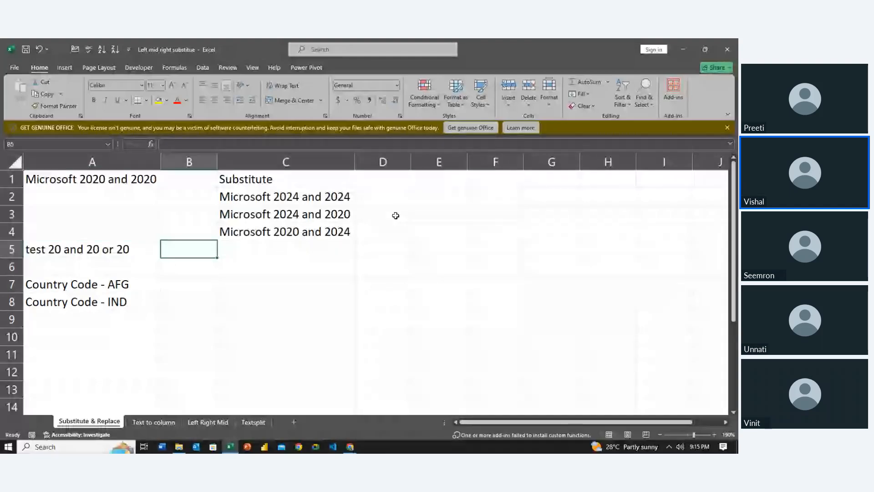
{"action": "key", "text": "Right"}
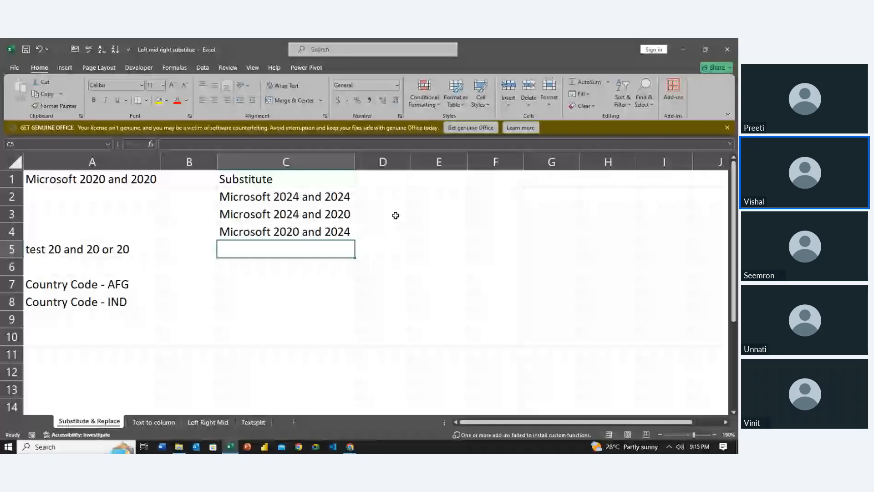
{"action": "key", "text": "Down"}
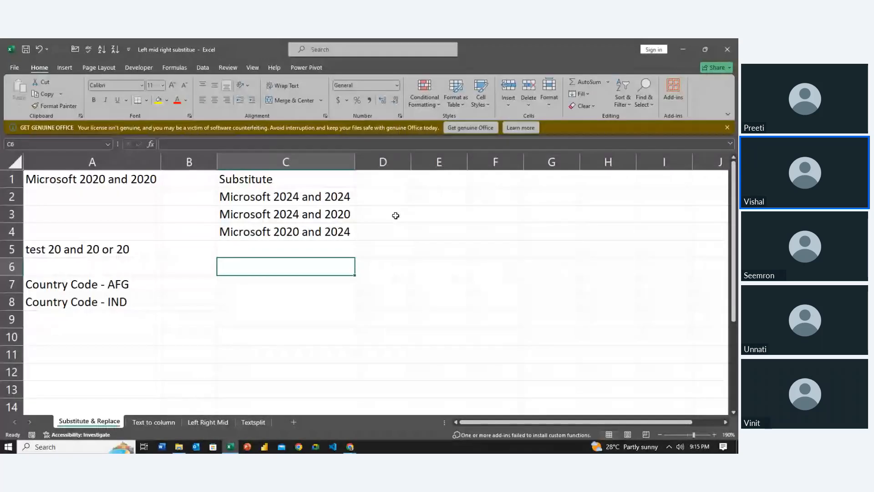
{"action": "type", "text": "=SUBSTITUTE("}
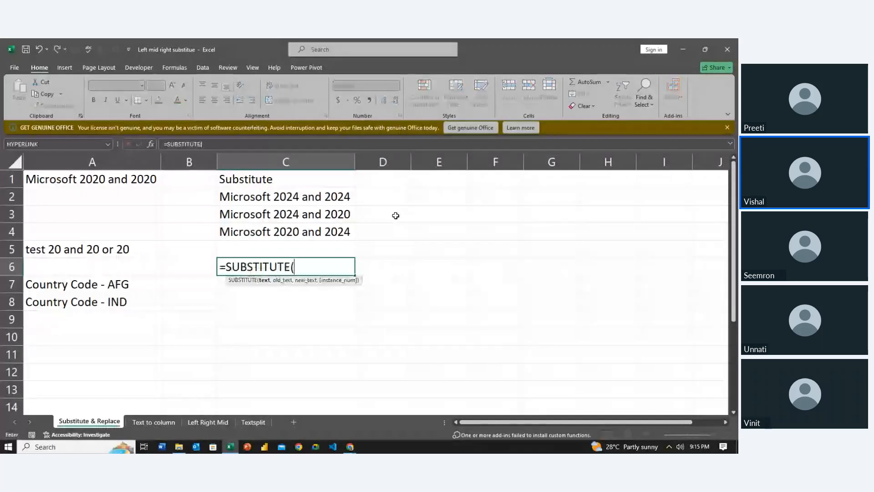
{"action": "type", "text": "su"}
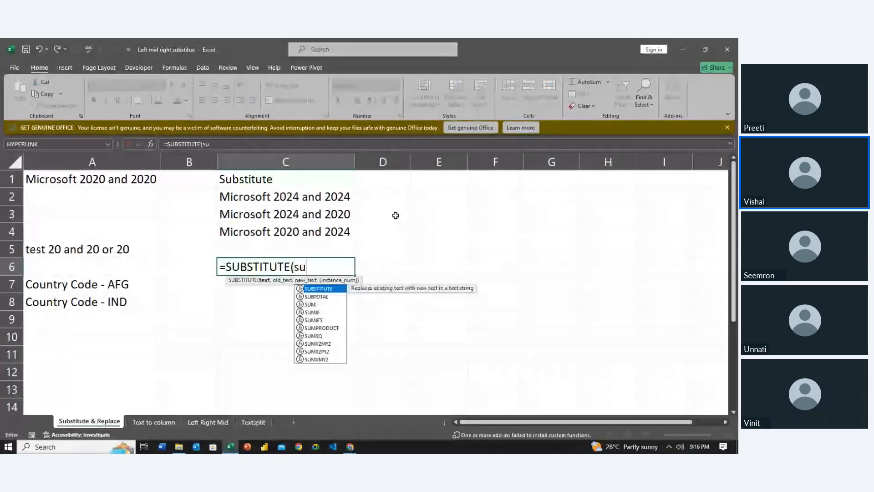
{"action": "key", "text": "Tab"}
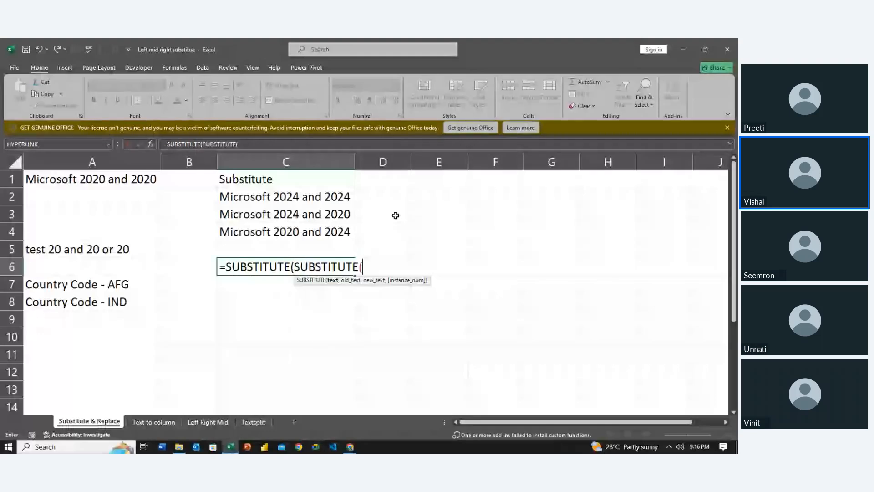
- Set the text argument of the inner SUBSTITUTE in C6 to cell A5
{"action": "type", "text": ","}
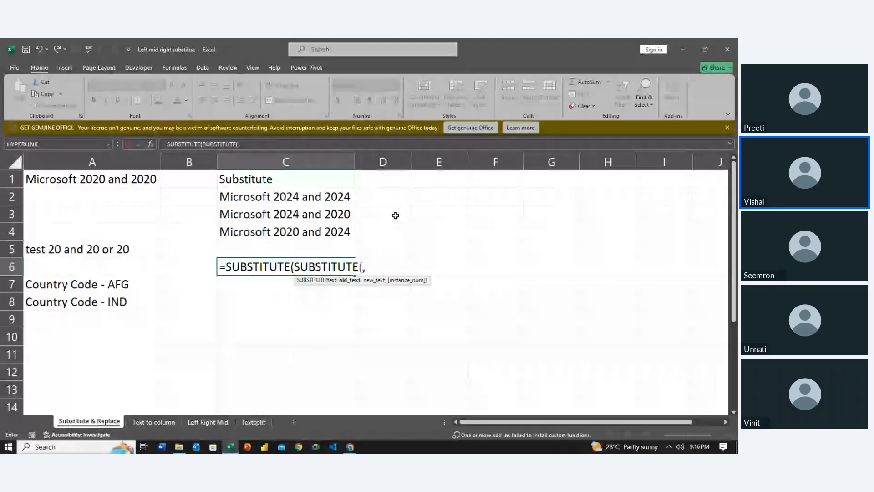
{"action": "key", "text": "BackSpace"}
{"action": "left_click", "coordinate": [143, 178]}
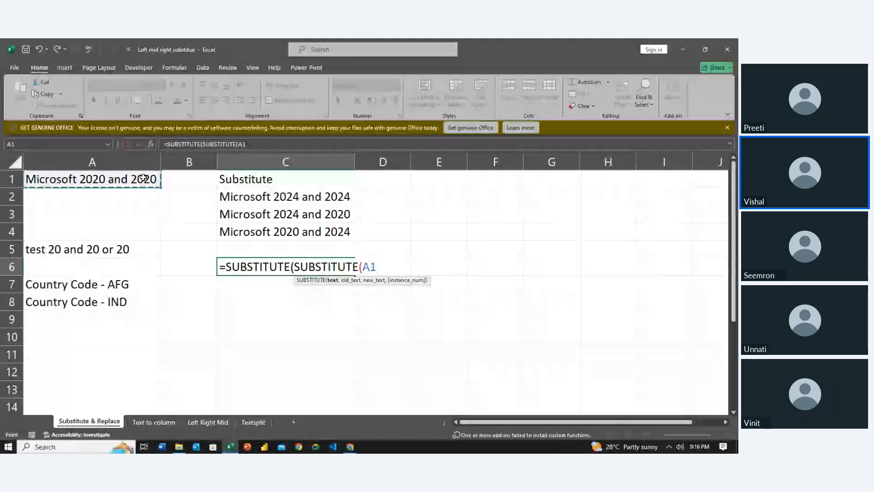
{"action": "key", "text": "BackSpace"}
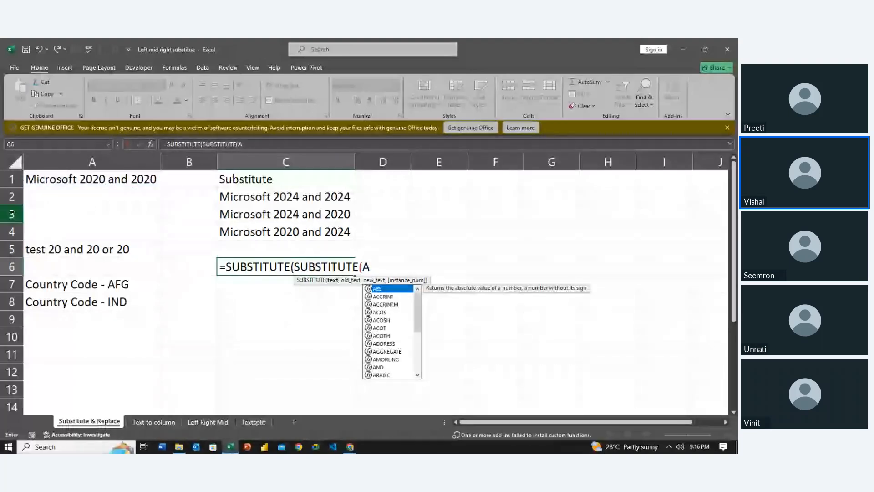
{"action": "key", "text": "Return"}
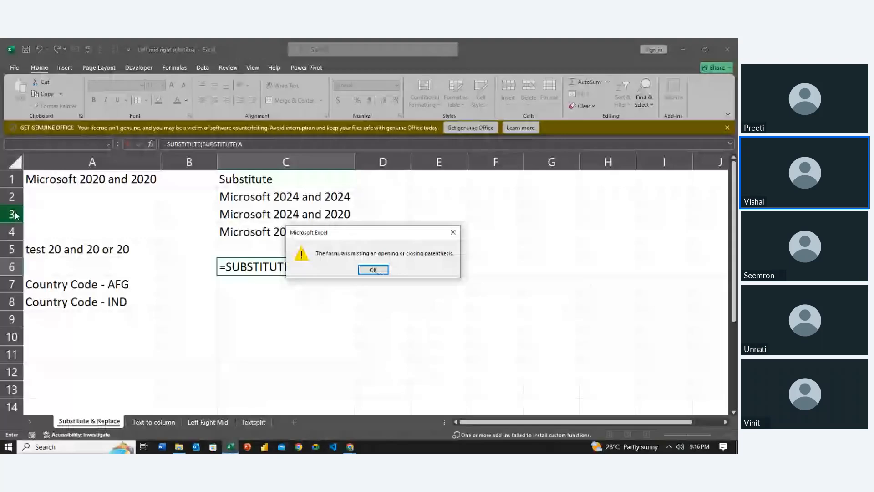
{"action": "key", "text": "Return"}
{"action": "type", "text": "5"}
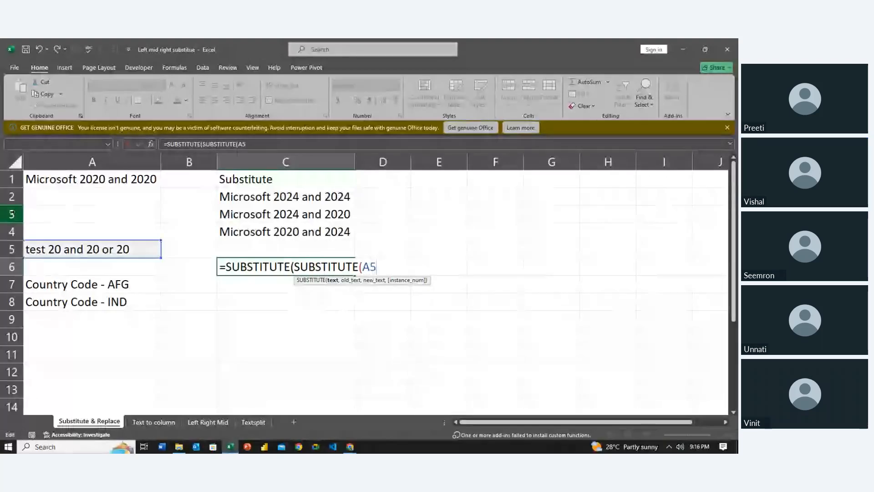
- Complete the inner SUBSTITUTE with old text "20", new text "20" and instance number 2
{"action": "type", "text": ",\"2"}
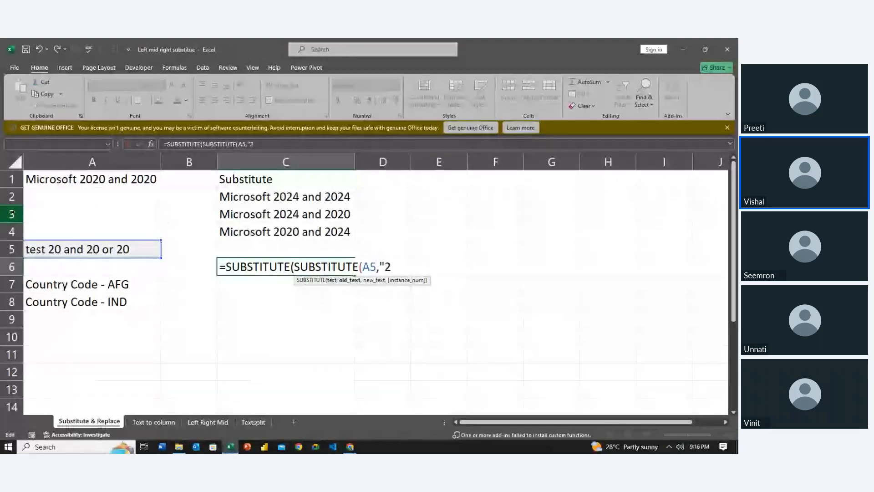
{"action": "type", "text": "0\","}
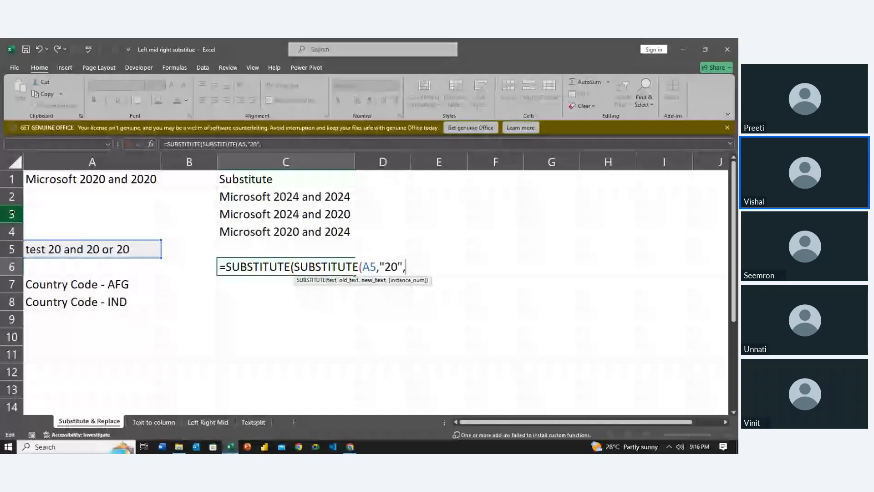
{"action": "type", "text": "\"20\","}
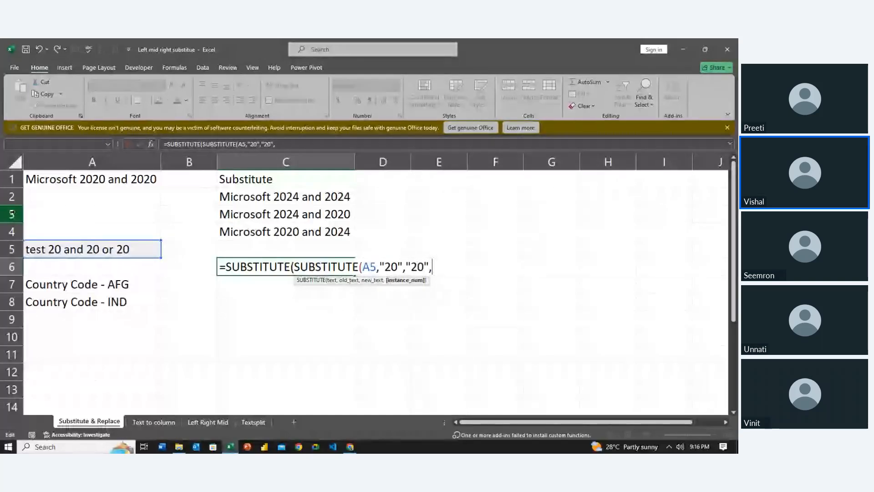
{"action": "type", "text": "2"}
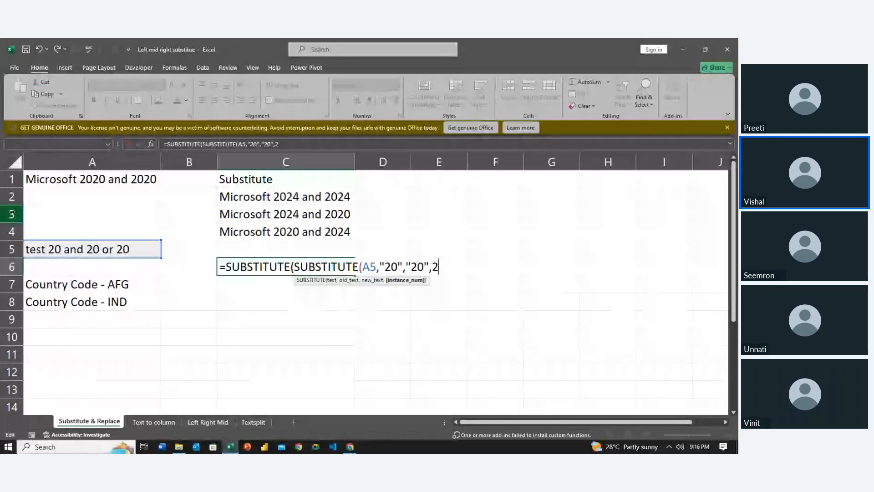
{"action": "type", "text": ")"}
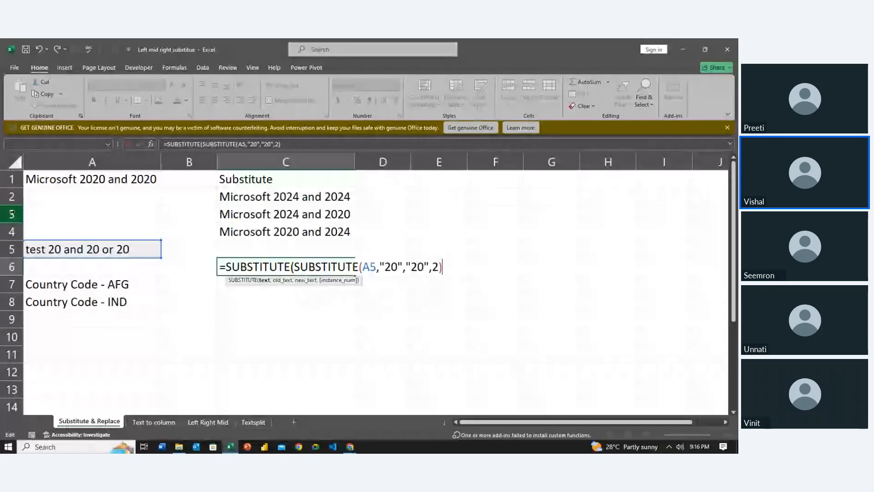
- Give the outer SUBSTITUTE in C6 old text "20", new text "23" and instance number 3
{"action": "type", "text": ",\"20"}
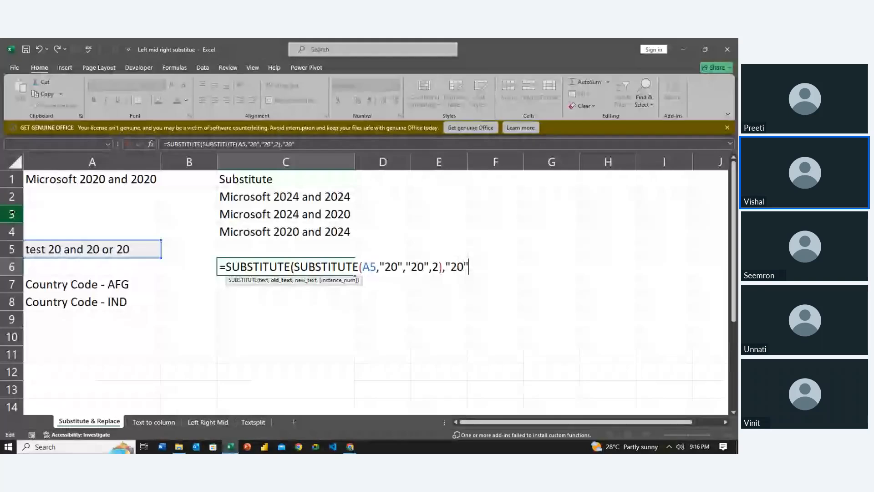
{"action": "type", "text": "\",\""}
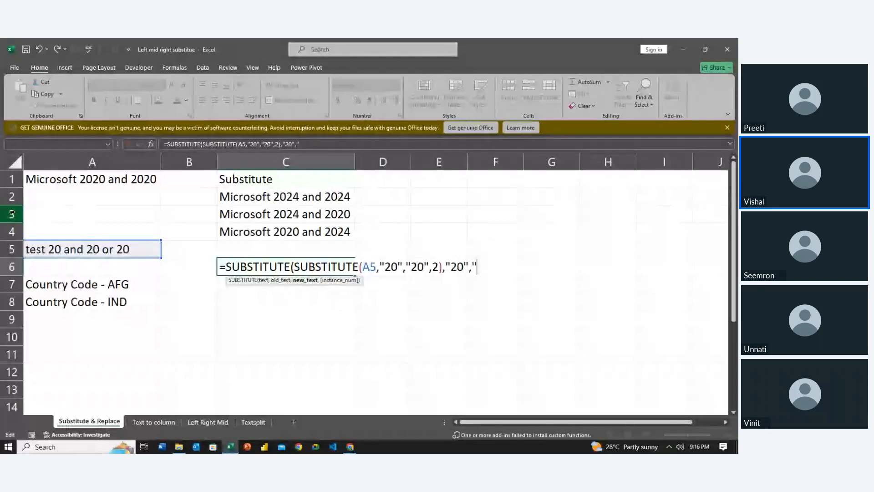
{"action": "type", "text": "23\""}
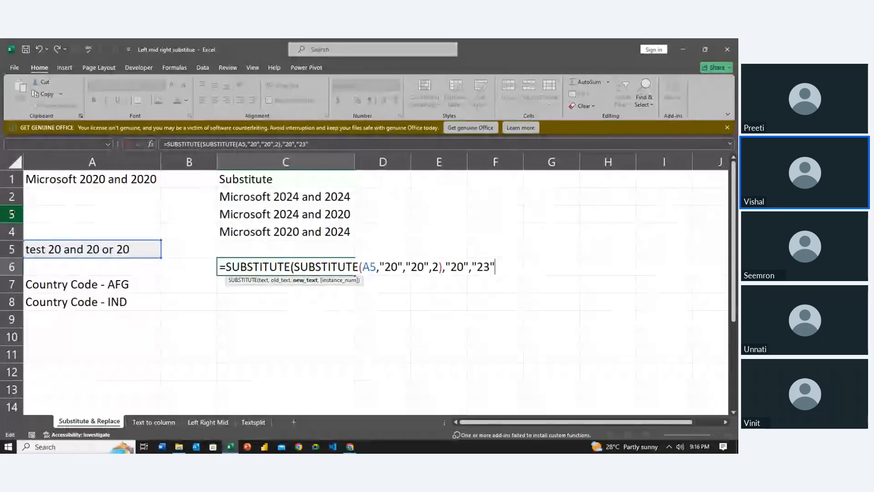
{"action": "type", "text": ",2"}
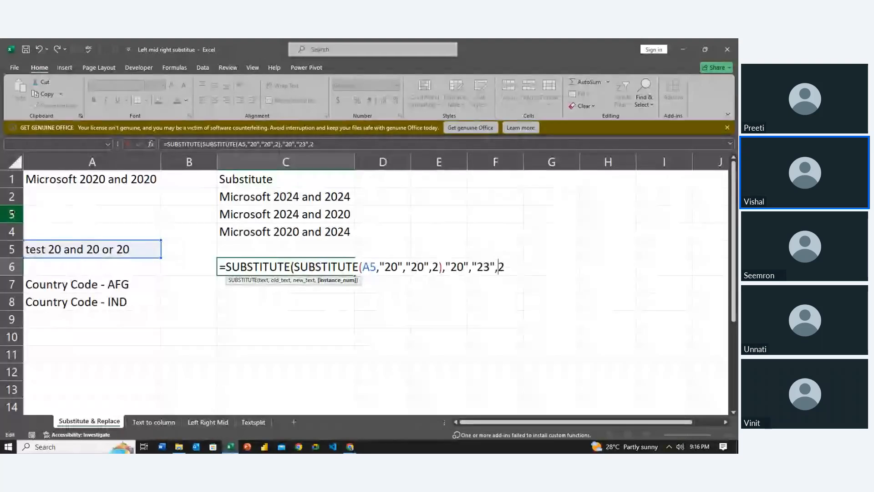
{"action": "key", "text": "BackSpace"}
{"action": "type", "text": "3"}
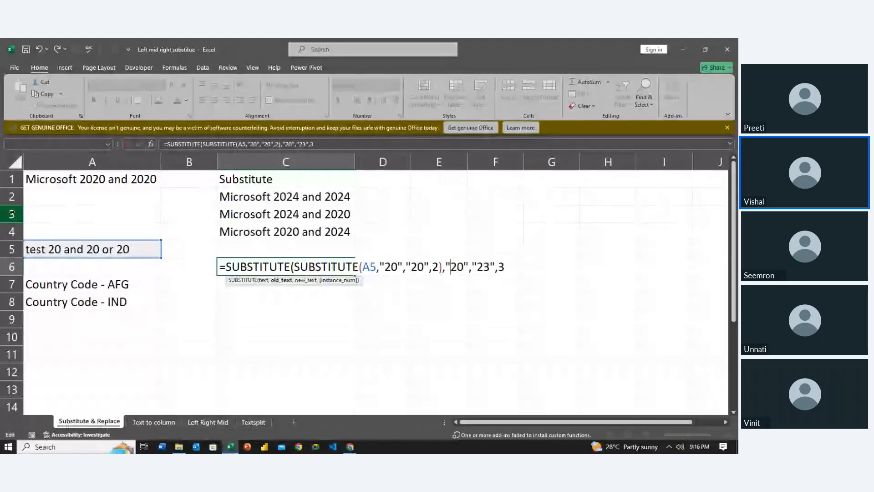
- Change the inner SUBSTITUTE's new text in C6 to "24", then close and enter the nested formula
{"action": "key", "text": "Left"}
{"action": "key", "text": "Left"}
{"action": "key", "text": "Left"}
{"action": "key", "text": "Left"}
{"action": "key", "text": "Left"}
{"action": "key", "text": "Left"}
{"action": "key", "text": "Left"}
{"action": "key", "text": "Left"}
{"action": "key", "text": "Left"}
{"action": "key", "text": "Left"}
{"action": "key", "text": "Left"}
{"action": "key", "text": "Left"}
{"action": "key", "text": "Left"}
{"action": "key", "text": "Left"}
{"action": "key", "text": "Left"}
{"action": "key", "text": "Left"}
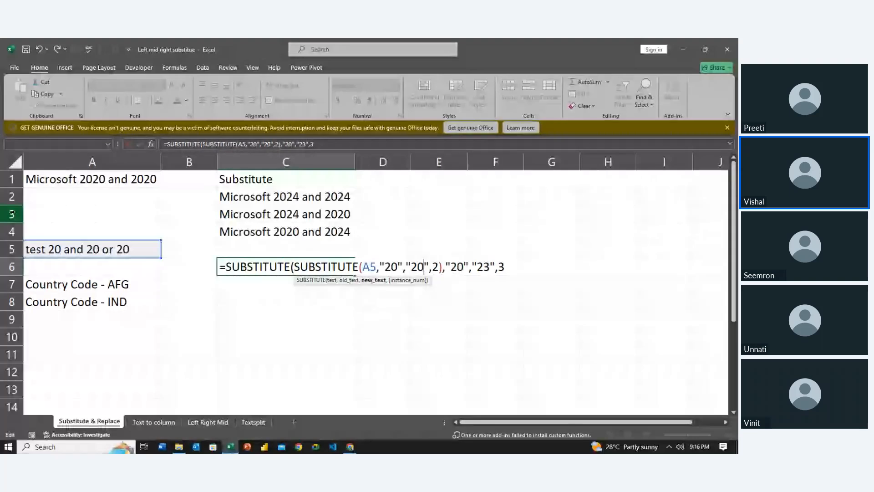
{"action": "key", "text": "BackSpace"}
{"action": "type", "text": "4"}
{"action": "key", "text": "Right"}
{"action": "key", "text": "Right"}
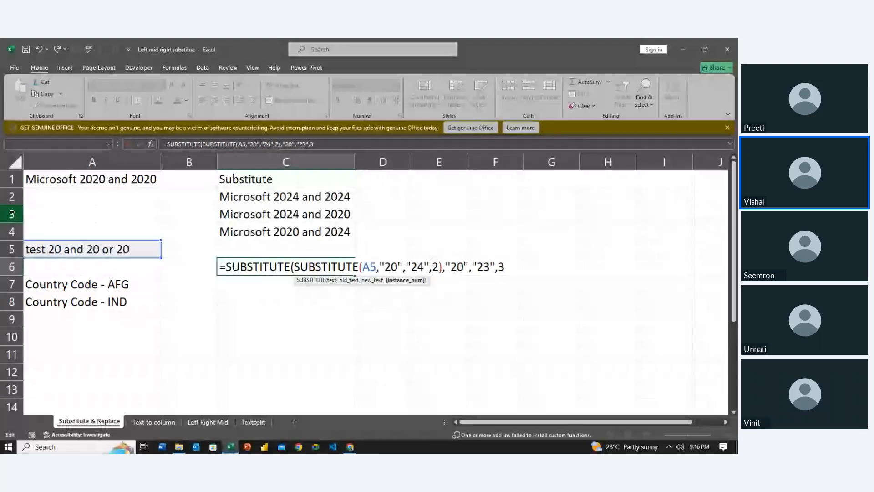
{"action": "key", "text": "End"}
{"action": "type", "text": ")"}
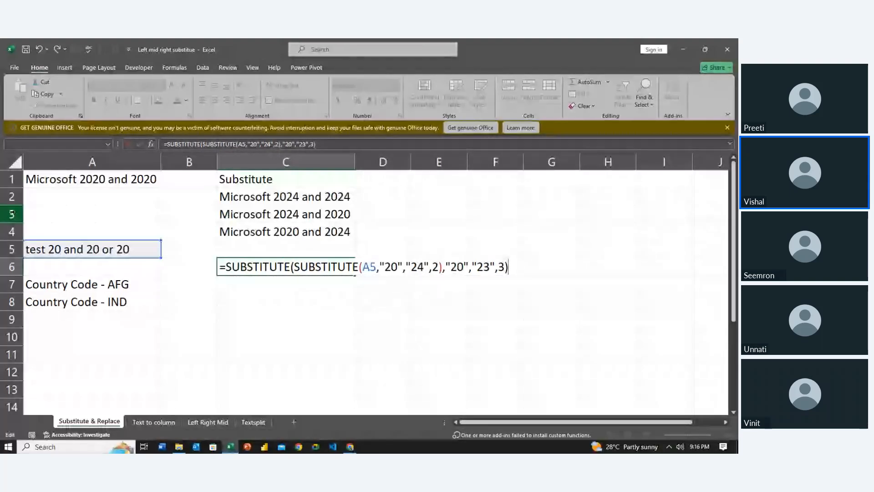
{"action": "key", "text": "Return"}
{"action": "key", "text": "Up"}
{"action": "key", "text": "F2"}
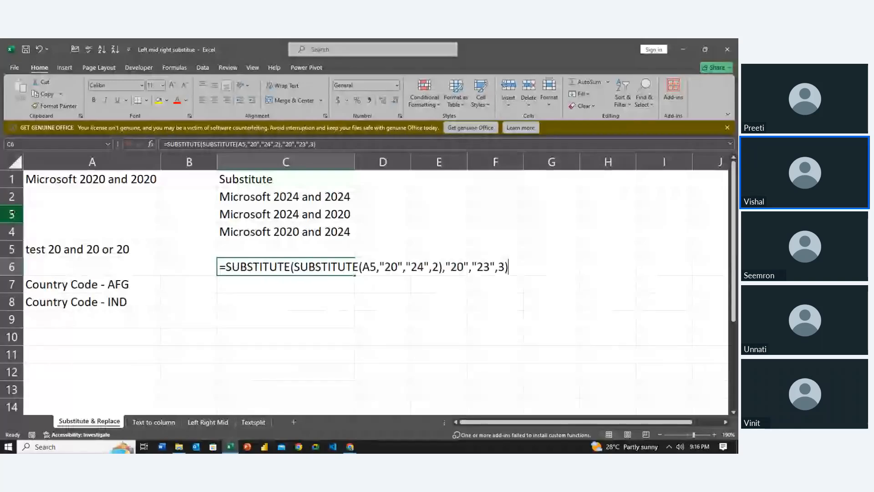
{"action": "type", "text": "2"}
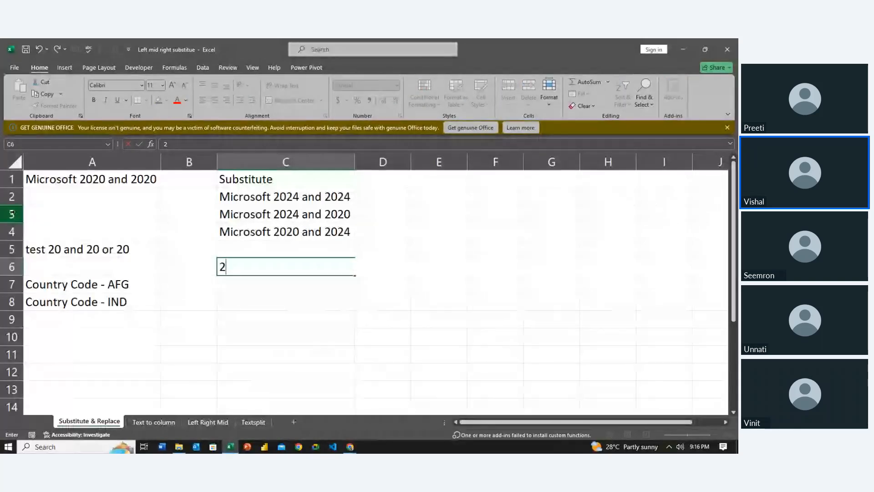
{"action": "key", "text": "ctrl+z"}
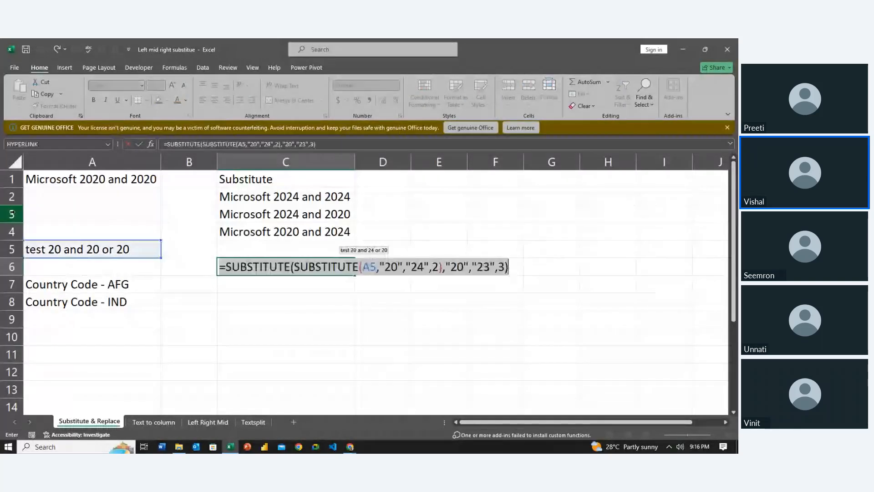
{"action": "type", "text": "="}
{"action": "key", "text": "Up"}
{"action": "key", "text": "Down"}
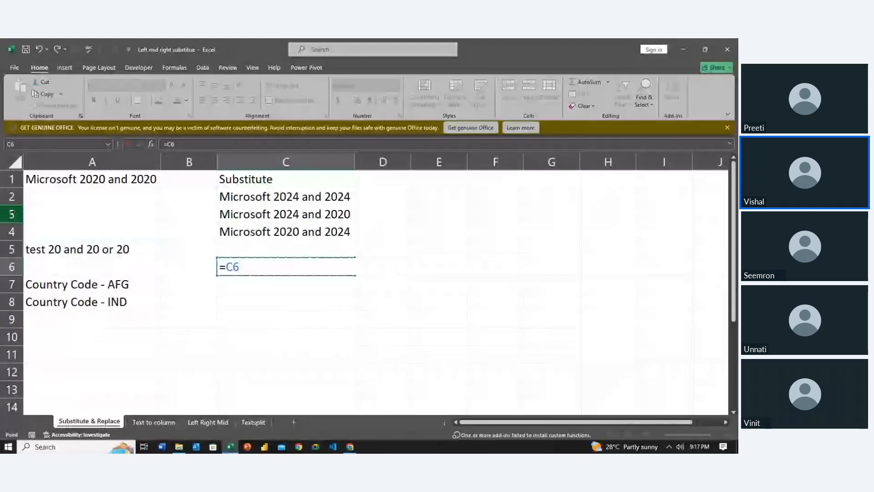
{"action": "key", "text": "F2"}
{"action": "key", "text": "Escape"}
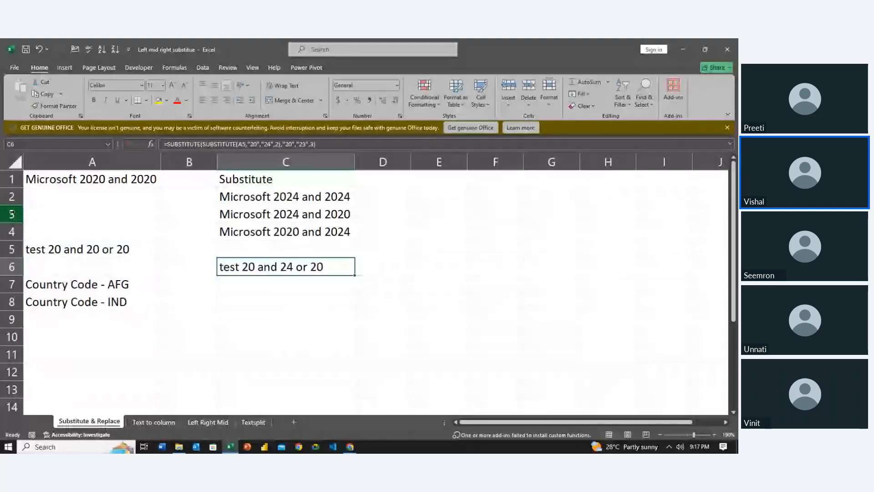
- Reopen the C6 formula and select the inner SUBSTITUTE function to preview what it returns
{"action": "key", "text": "F2"}
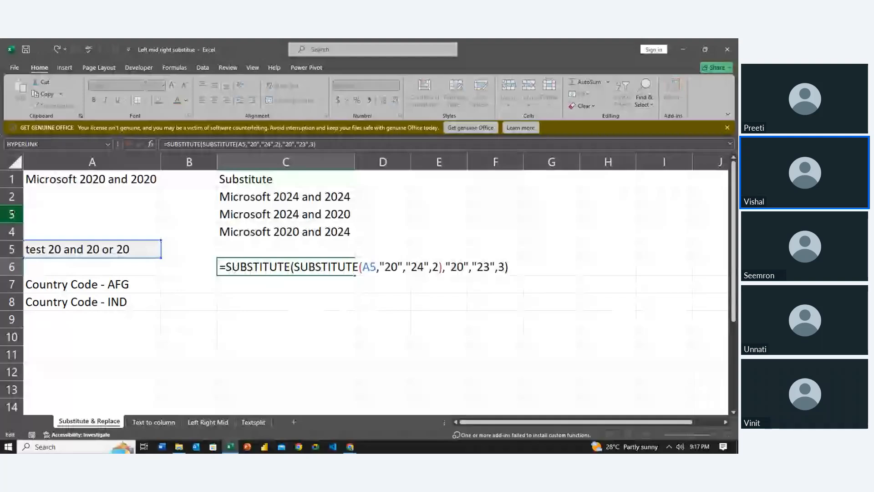
{"action": "key", "text": "Left"}
{"action": "key", "text": "Left"}
{"action": "key", "text": "Left"}
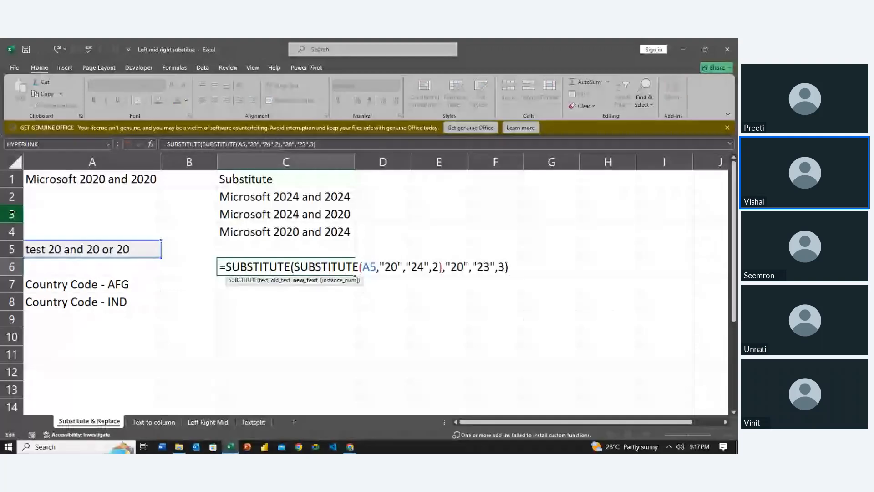
{"action": "key", "text": "Right"}
{"action": "key", "text": "Right"}
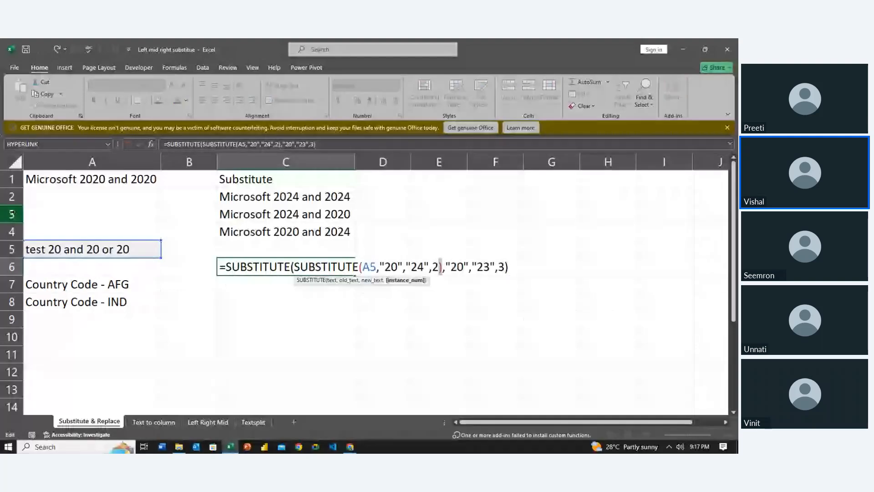
{"action": "key", "text": "shift+Left"}
{"action": "key", "text": "shift+Left"}
{"action": "key", "text": "shift+Left"}
{"action": "key", "text": "shift+Left"}
{"action": "key", "text": "shift+Left"}
{"action": "key", "text": "shift+Left"}
{"action": "key", "text": "shift+Left"}
{"action": "key", "text": "shift+Left"}
{"action": "key", "text": "shift+Left"}
{"action": "key", "text": "shift+Left"}
{"action": "key", "text": "shift+Left"}
{"action": "key", "text": "shift+Left"}
{"action": "key", "text": "shift+Left"}
{"action": "key", "text": "shift+Left"}
{"action": "key", "text": "shift+Left"}
{"action": "key", "text": "shift+Left"}
{"action": "key", "text": "shift+Left"}
{"action": "key", "text": "shift+Left"}
{"action": "key", "text": "shift+Left"}
{"action": "key", "text": "shift+Left"}
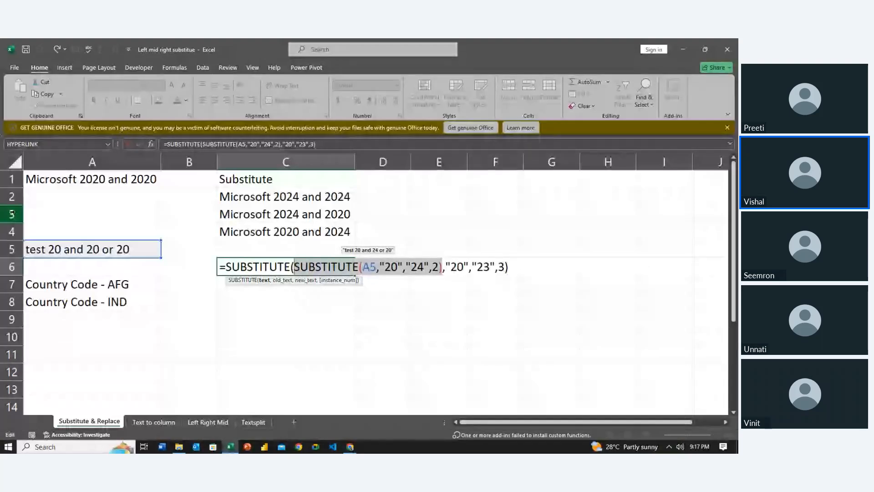
- Go through the outer SUBSTITUTE's remaining arguments in C6 and select the whole nested expression to preview its result
{"action": "key", "text": "Right"}
{"action": "key", "text": "Right"}
{"action": "key", "text": "Right"}
{"action": "key", "text": "Right"}
{"action": "key", "text": "Right"}
{"action": "key", "text": "Right"}
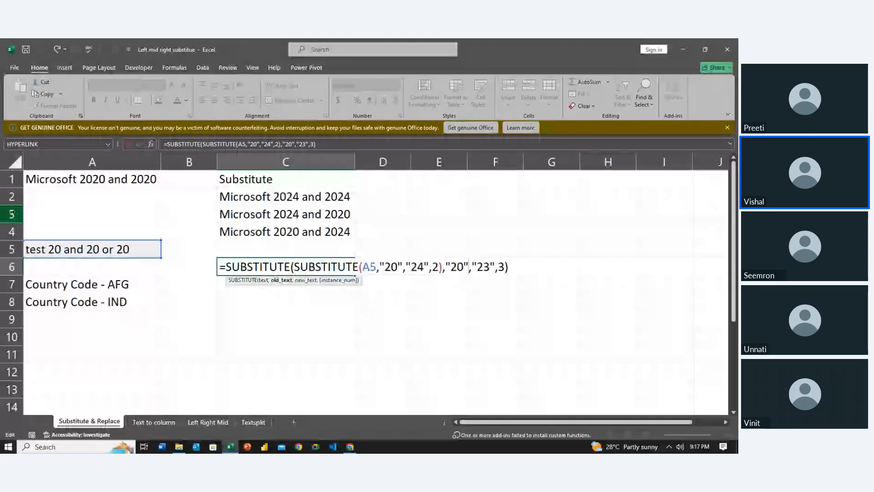
{"action": "key", "text": "Right"}
{"action": "key", "text": "Right"}
{"action": "key", "text": "Right"}
{"action": "key", "text": "shift+End"}
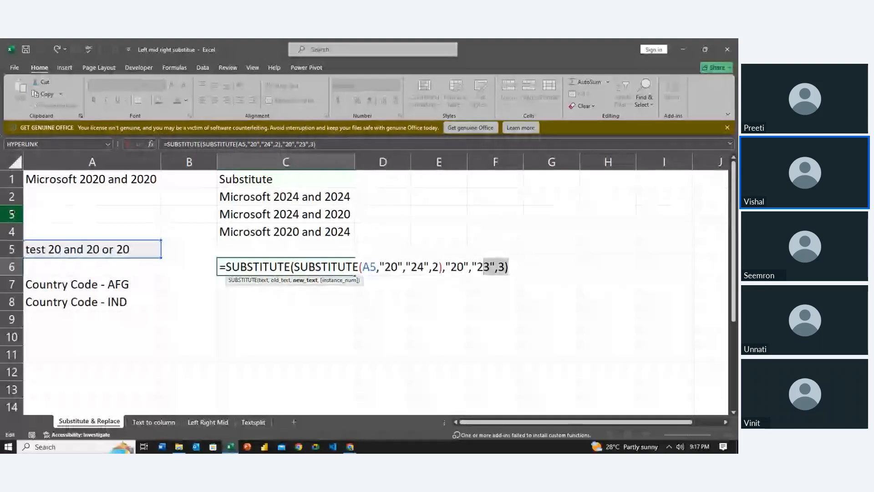
{"action": "key", "text": "shift+Left"}
{"action": "key", "text": "shift+Left"}
{"action": "key", "text": "shift+Left"}
{"action": "key", "text": "shift+Left"}
{"action": "key", "text": "shift+Left"}
{"action": "key", "text": "shift+Left"}
{"action": "key", "text": "shift+Left"}
{"action": "key", "text": "shift+Left"}
{"action": "key", "text": "shift+Left"}
{"action": "key", "text": "shift+Left"}
{"action": "key", "text": "shift+Left"}
{"action": "key", "text": "shift+Left"}
{"action": "key", "text": "shift+Left"}
{"action": "key", "text": "shift+Left"}
{"action": "key", "text": "shift+Left"}
{"action": "key", "text": "shift+Left"}
{"action": "key", "text": "shift+Left"}
{"action": "key", "text": "shift+Left"}
{"action": "key", "text": "shift+Left"}
{"action": "key", "text": "shift+Left"}
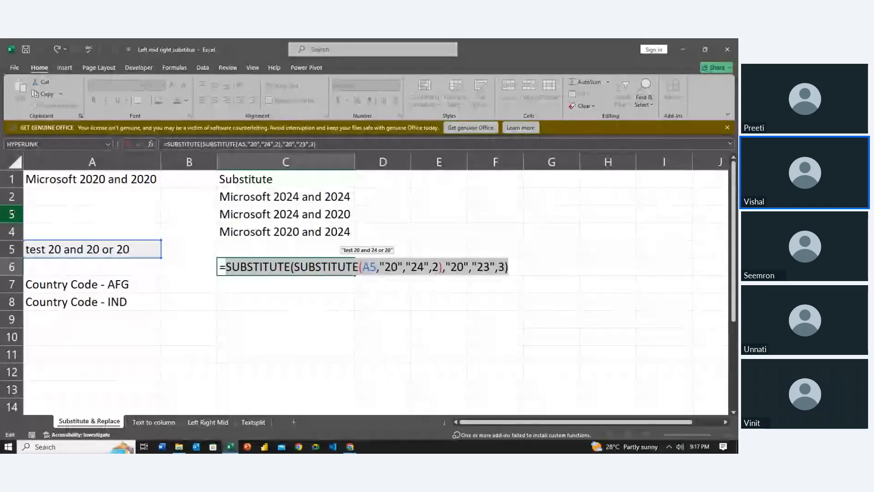
{"action": "key", "text": "Right"}
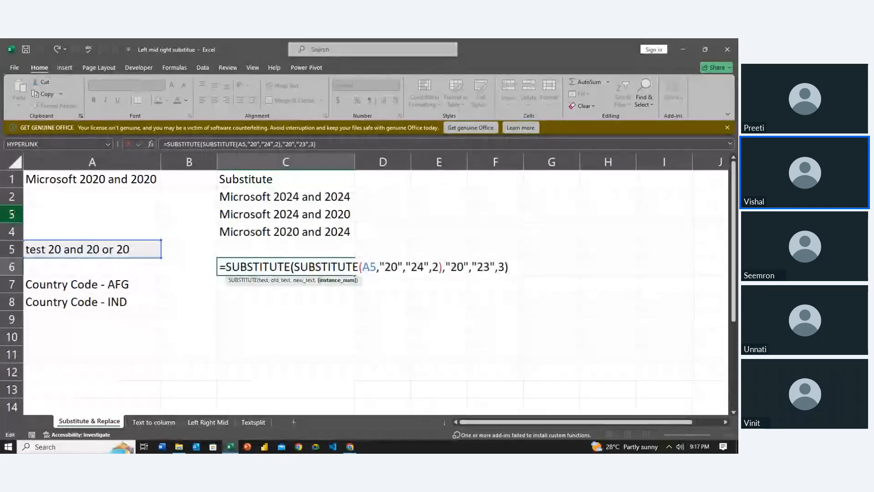
- Try inserting the word "text" before the inner SUBSTITUTE in the C6 formula, and remove it again
{"action": "key", "text": "Left"}
{"action": "key", "text": "Left"}
{"action": "key", "text": "Left"}
{"action": "key", "text": "Left"}
{"action": "key", "text": "Left"}
{"action": "key", "text": "Left"}
{"action": "key", "text": "Left"}
{"action": "key", "text": "Left"}
{"action": "key", "text": "Left"}
{"action": "key", "text": "Left"}
{"action": "key", "text": "Left"}
{"action": "key", "text": "Left"}
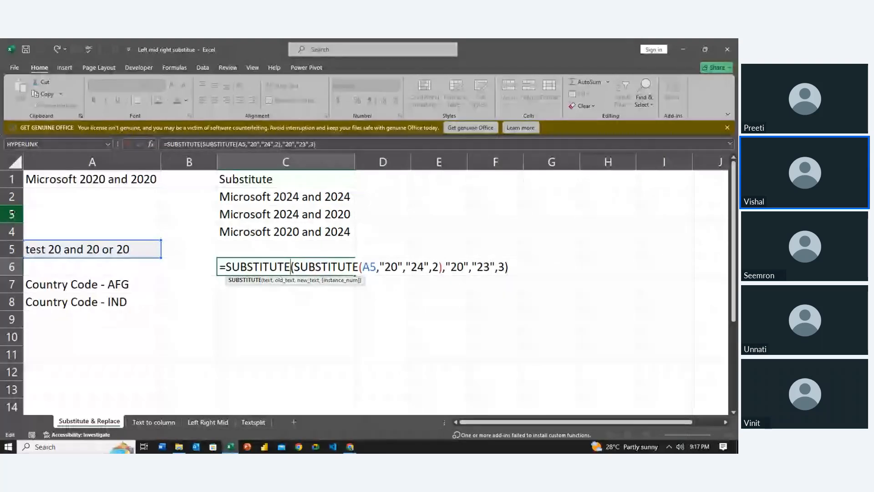
{"action": "key", "text": "Right"}
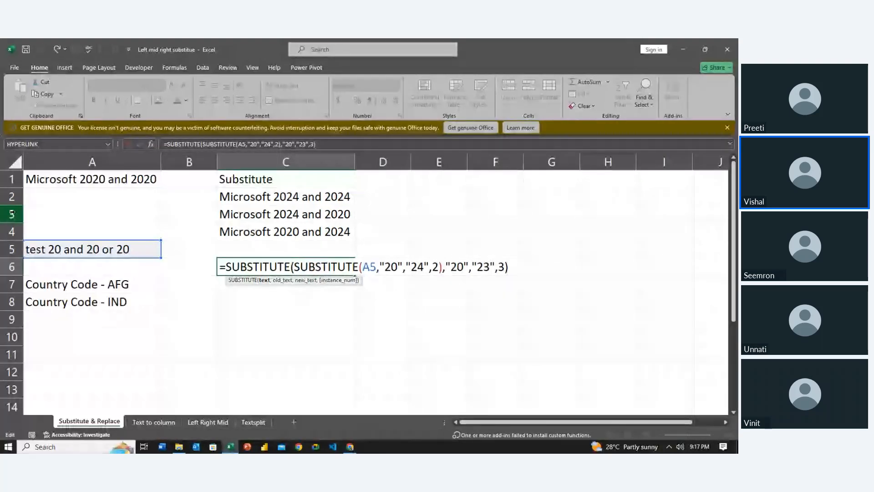
{"action": "type", "text": "text"}
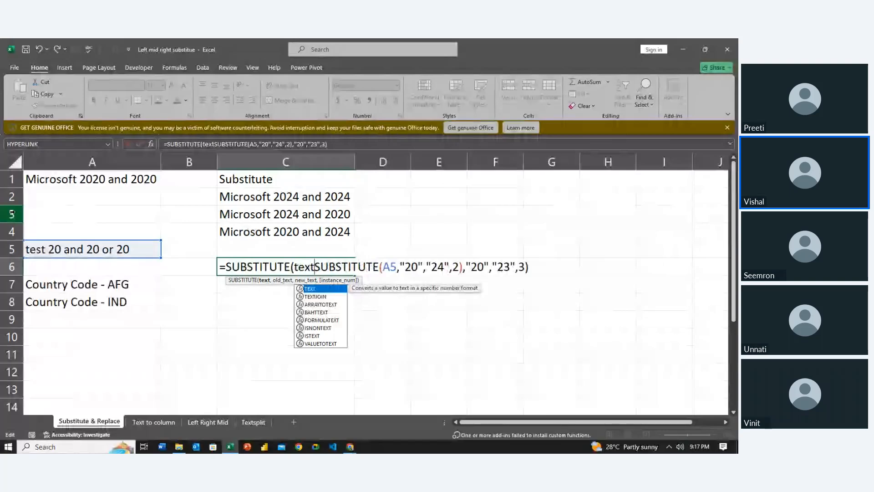
{"action": "key", "text": "BackSpace"}
{"action": "key", "text": "BackSpace"}
{"action": "key", "text": "BackSpace"}
{"action": "key", "text": "BackSpace"}
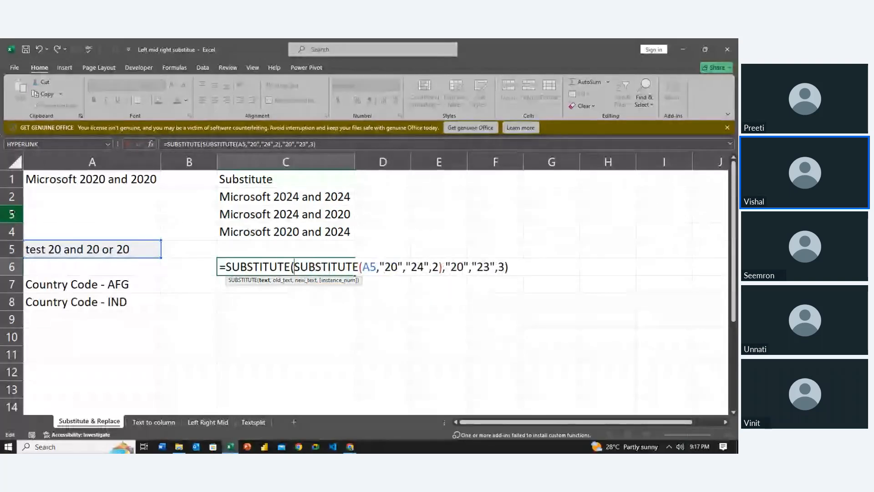
- Delete the entire nested SUBSTITUTE formula from cell C6, leaving the cell empty
{"action": "key", "text": "Home"}
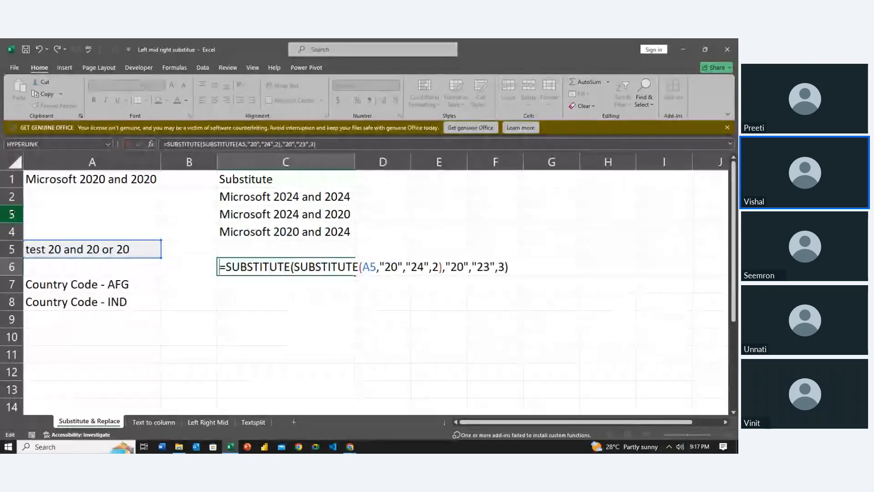
{"action": "key", "text": "shift+End"}
{"action": "key", "text": "BackSpace"}
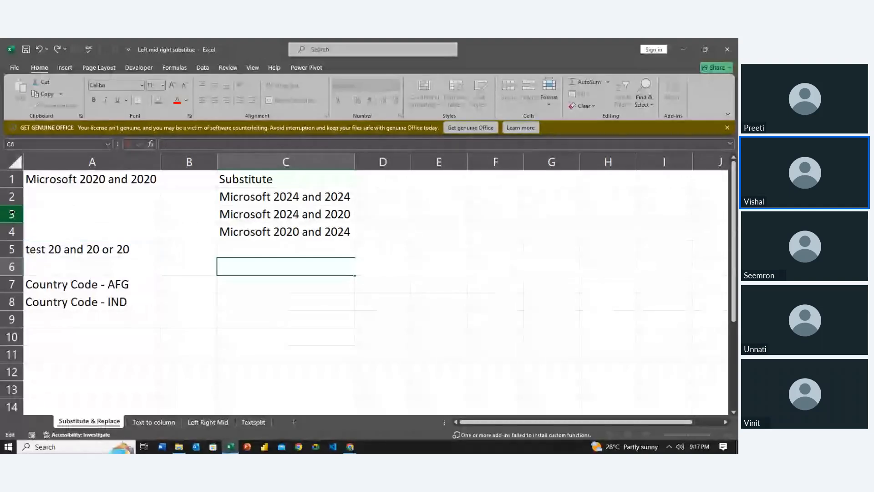
{"action": "key", "text": "Escape"}
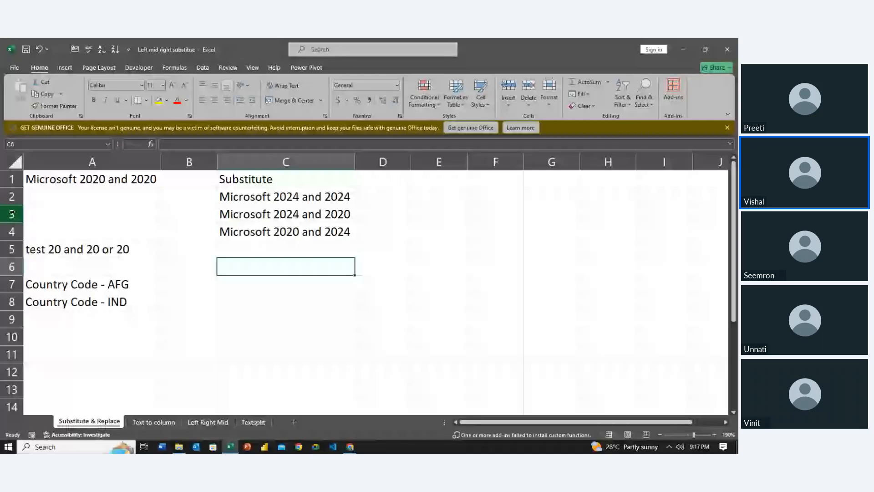
{"action": "key", "text": "Left"}
{"action": "key", "text": "Up"}
{"action": "key", "text": "Left"}
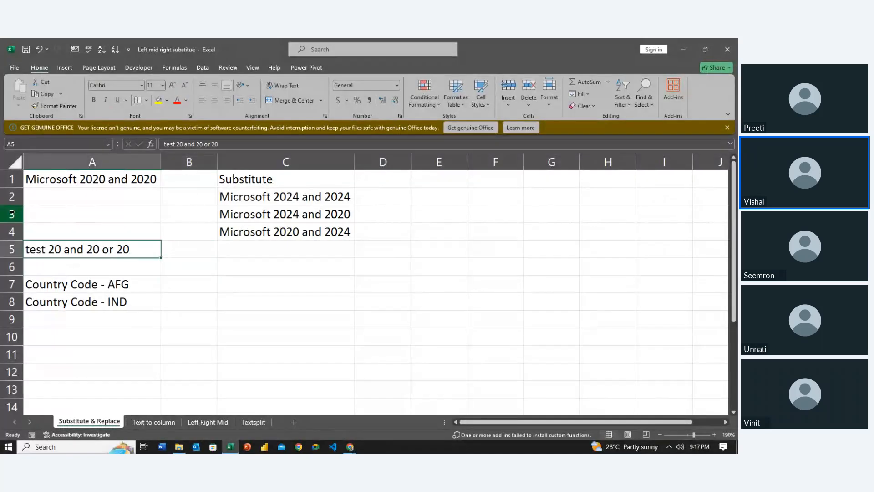
{"action": "key", "text": "Right"}
{"action": "key", "text": "Right"}
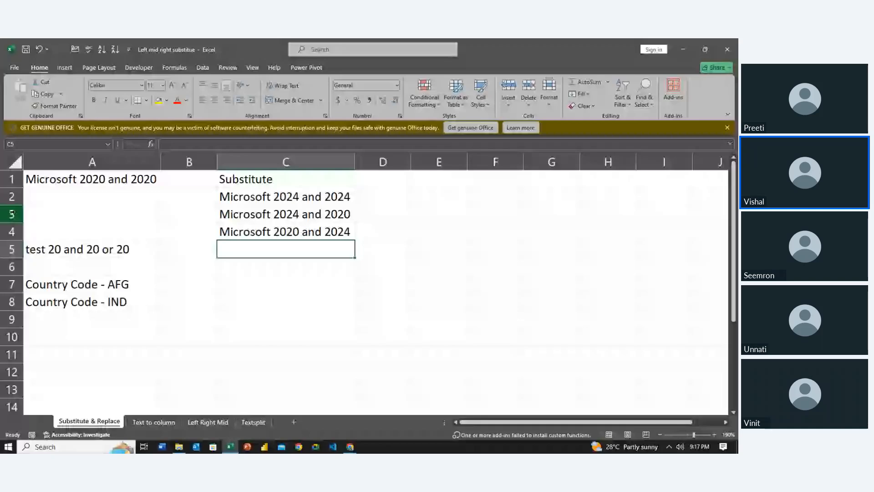
{"action": "key", "text": "Left"}
{"action": "key", "text": "Left"}
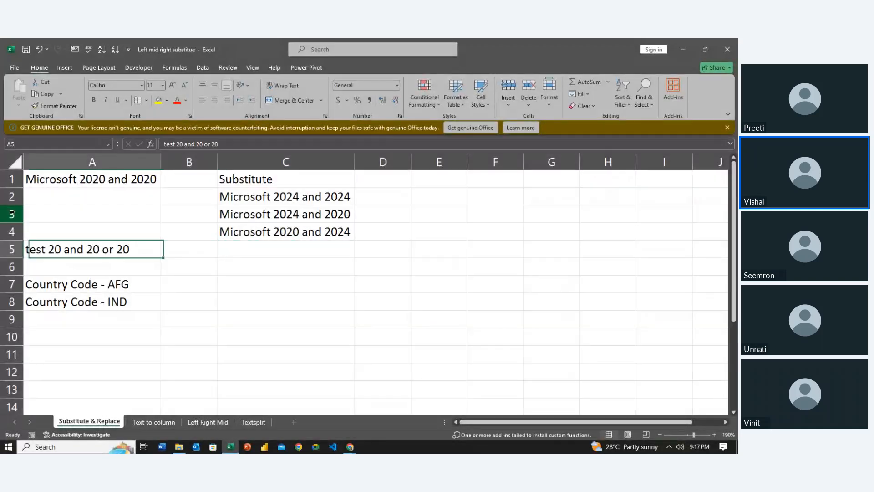
{"action": "key", "text": "Right"}
{"action": "key", "text": "Right"}
{"action": "key", "text": "Right"}
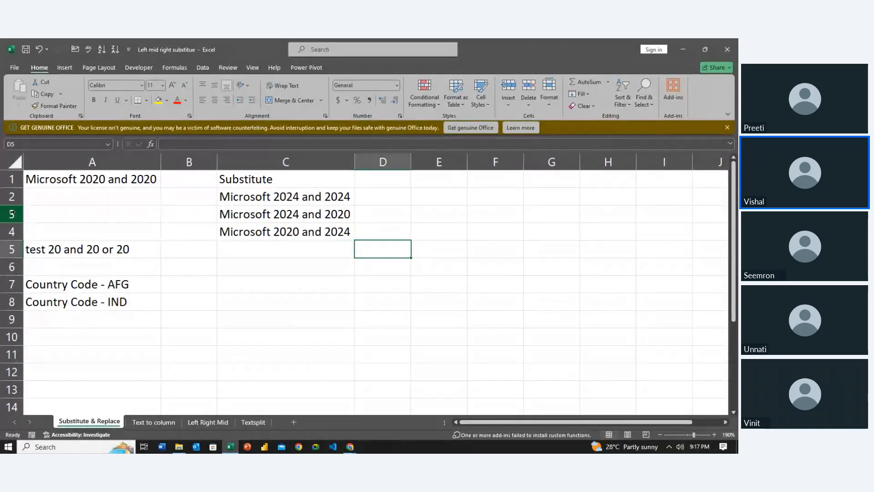
- On the Text to column sheet, clear the first, middle and last name entries in C2:E5
{"action": "left_click", "coordinate": [158, 425]}
{"action": "left_click", "coordinate": [168, 367]}
{"action": "left_click", "coordinate": [309, 207]}
{"action": "key", "text": "shift+Down"}
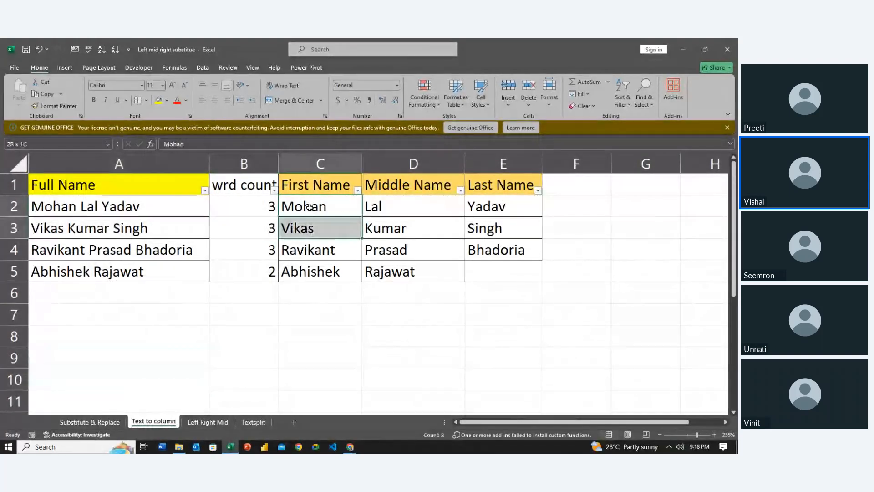
{"action": "key", "text": "shift+Down"}
{"action": "key", "text": "shift+Right"}
{"action": "key", "text": "shift+Down"}
{"action": "key", "text": "shift+Right"}
{"action": "key", "text": "Delete"}
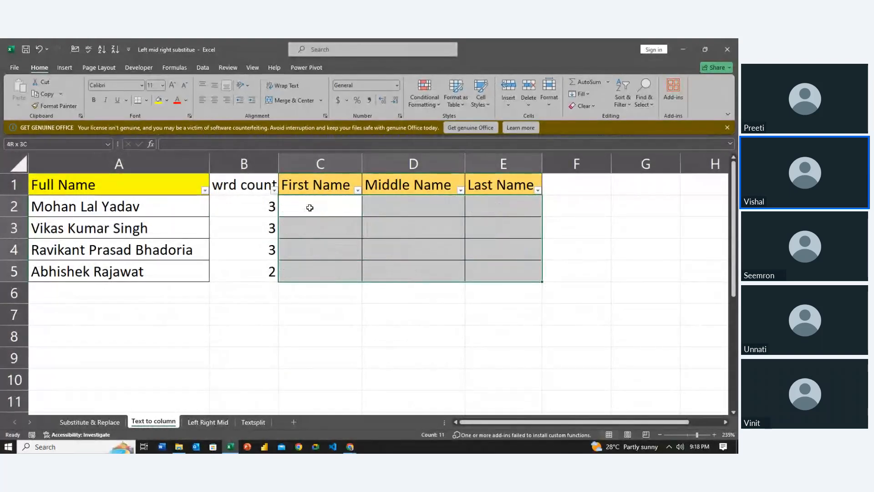
- Review the full names in A2:A5, the word-count formula in B2 and the empty name cells C2:E4
{"action": "key", "text": "Left"}
{"action": "key", "text": "Left"}
{"action": "key", "text": "shift+Down"}
{"action": "key", "text": "shift+Down"}
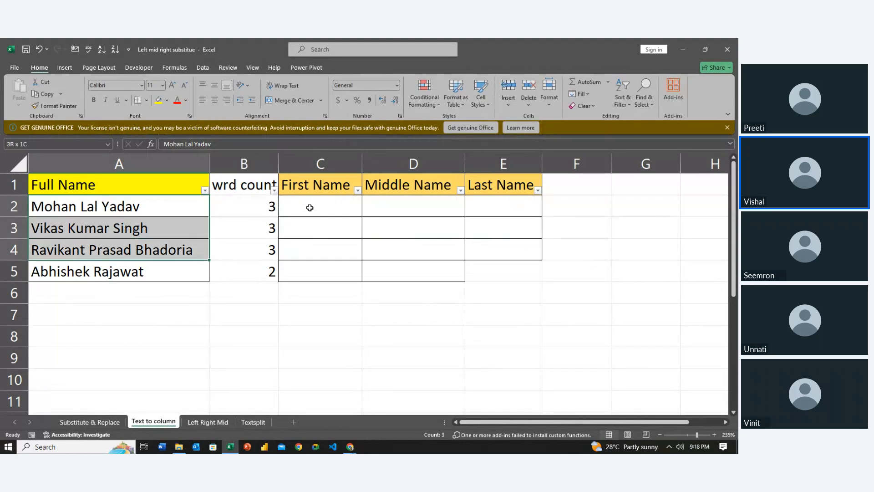
{"action": "key", "text": "shift+Down"}
{"action": "key", "text": "Right"}
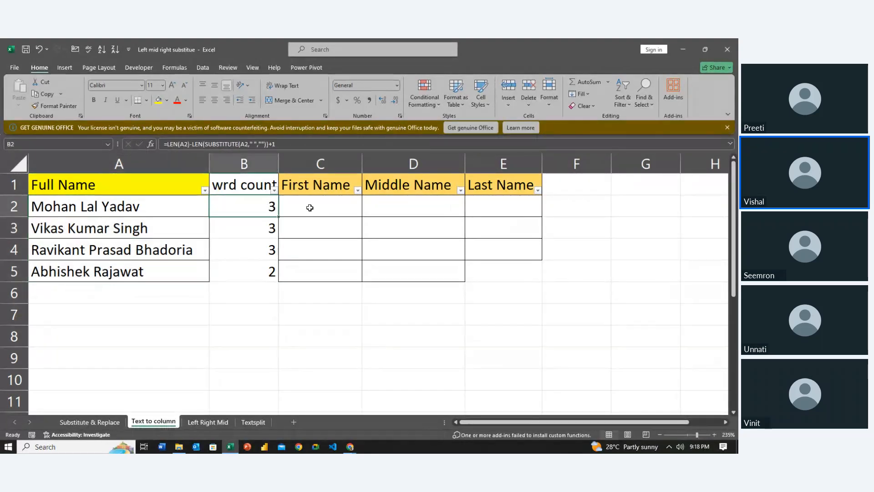
{"action": "key", "text": "Right"}
{"action": "key", "text": "shift+Down"}
{"action": "key", "text": "shift+Down"}
{"action": "key", "text": "shift+Right"}
{"action": "key", "text": "shift+Right"}
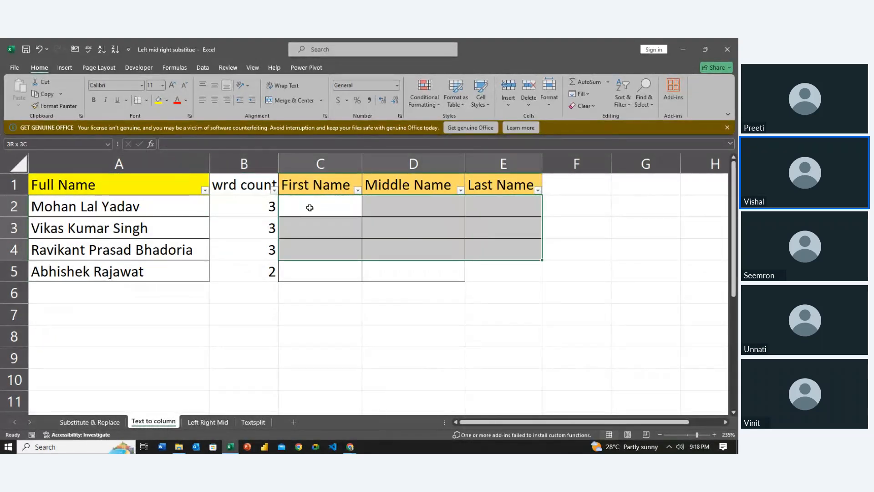
- Start Text to Columns for the three-word names in A2:A4 as delimited data with Tab and Space as delimiters
{"action": "key", "text": "Left"}
{"action": "key", "text": "Left"}
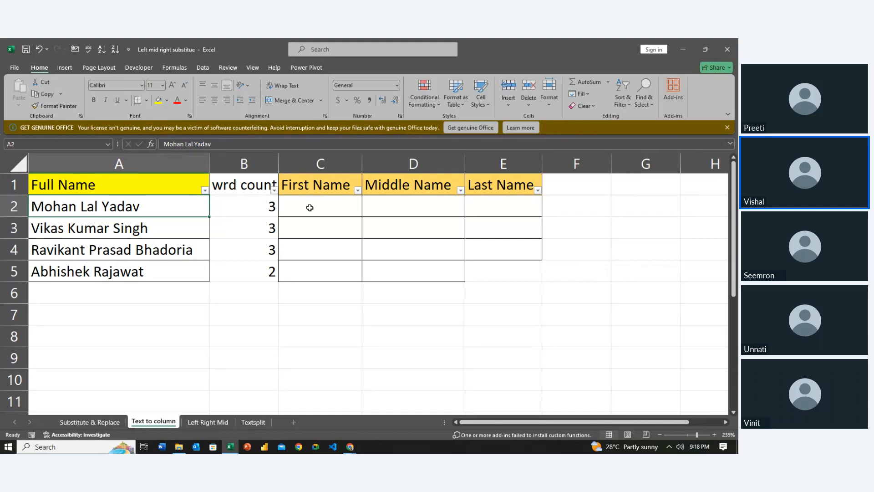
{"action": "key", "text": "shift+Down"}
{"action": "key", "text": "shift+Down"}
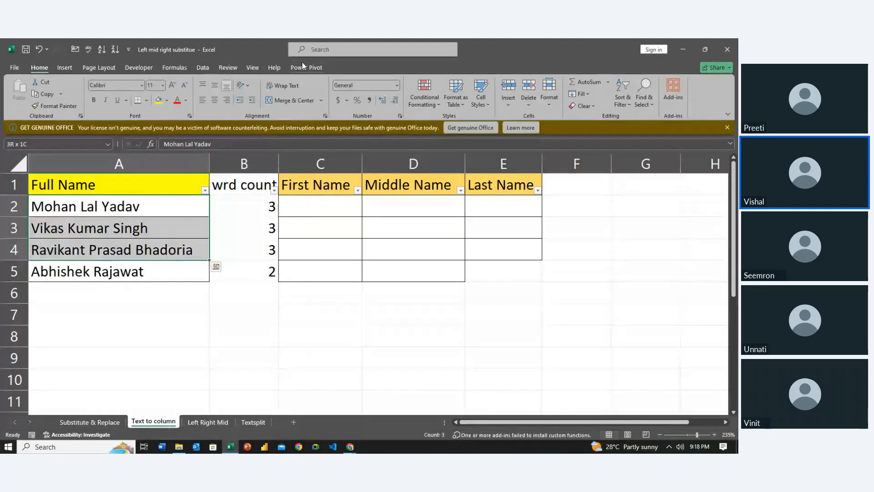
{"action": "left_click", "coordinate": [203, 67]}
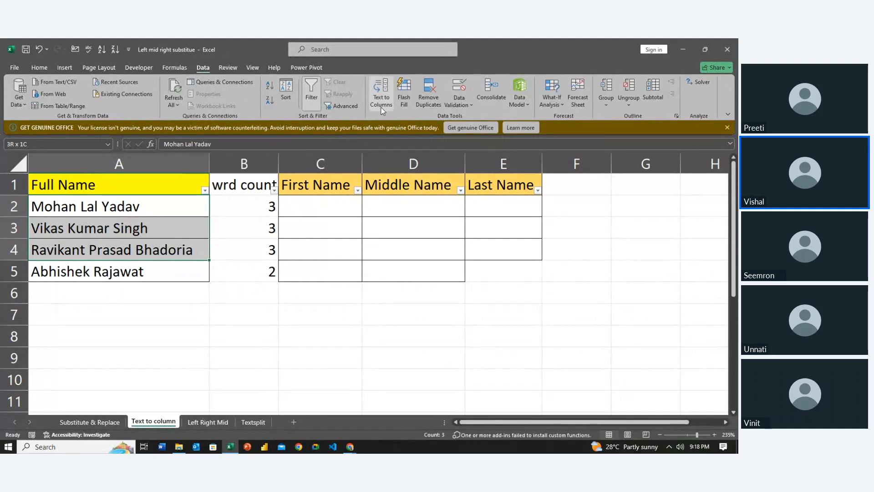
{"action": "left_click", "coordinate": [380, 98]}
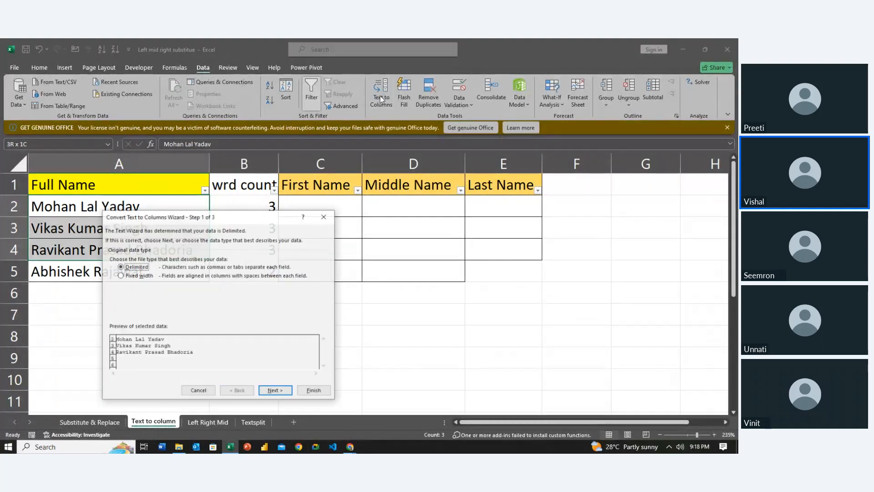
{"action": "left_click_drag", "start_coordinate": [260, 220], "coordinate": [559, 174]}
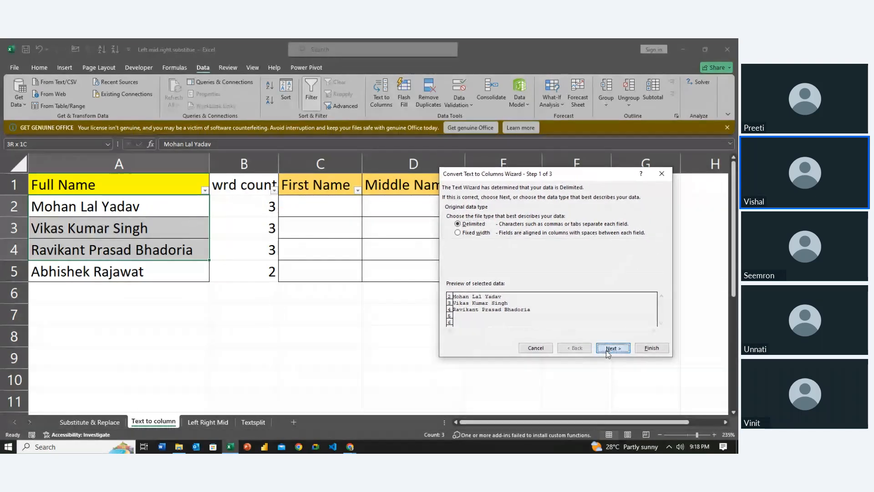
{"action": "left_click", "coordinate": [607, 349]}
{"action": "left_click", "coordinate": [450, 240]}
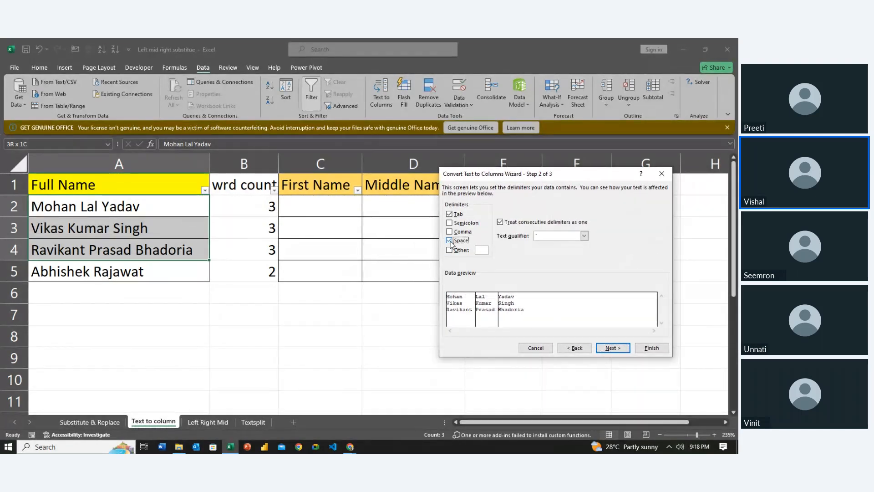
{"action": "left_click", "coordinate": [500, 221]}
{"action": "left_click", "coordinate": [612, 348]}
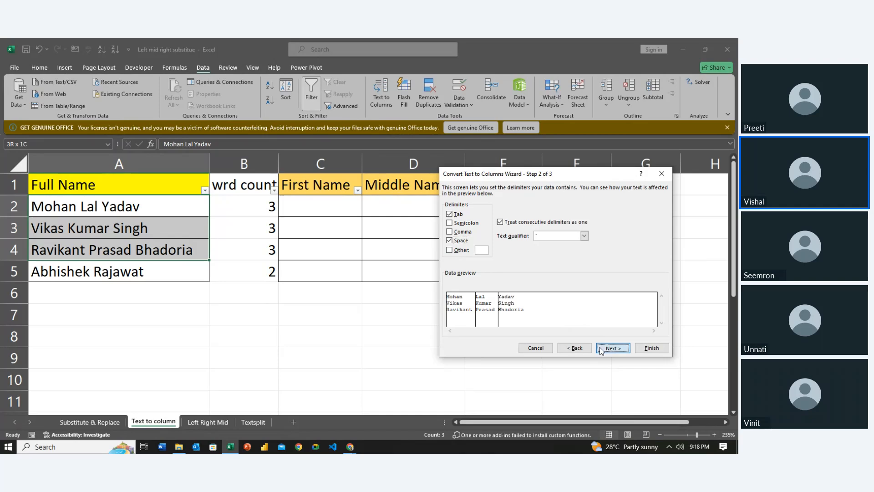
- Set the split's destination to column C, row 2, and finish the conversion, accepting replacement of existing data
{"action": "left_click", "coordinate": [486, 252]}
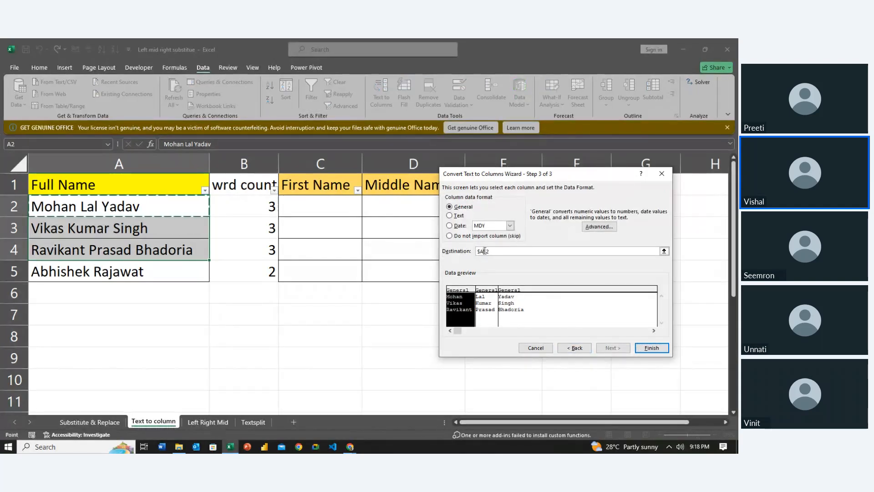
{"action": "key", "text": "BackSpace"}
{"action": "type", "text": "c"}
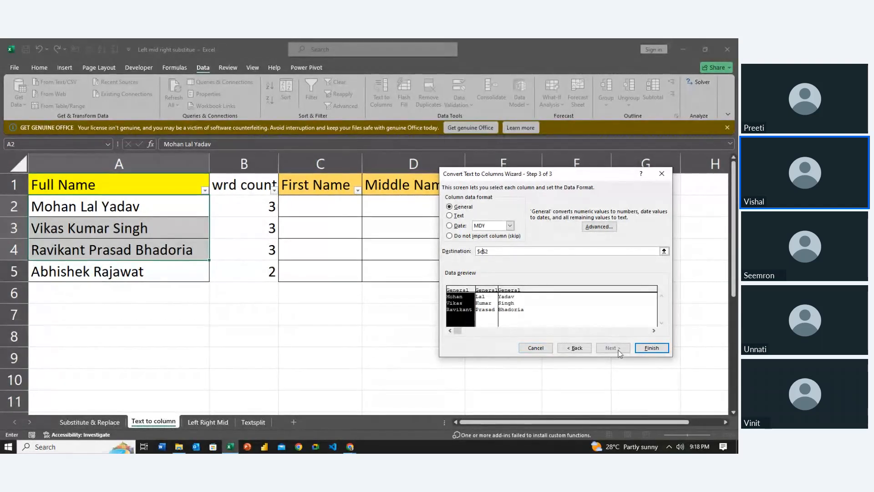
{"action": "left_click", "coordinate": [649, 348]}
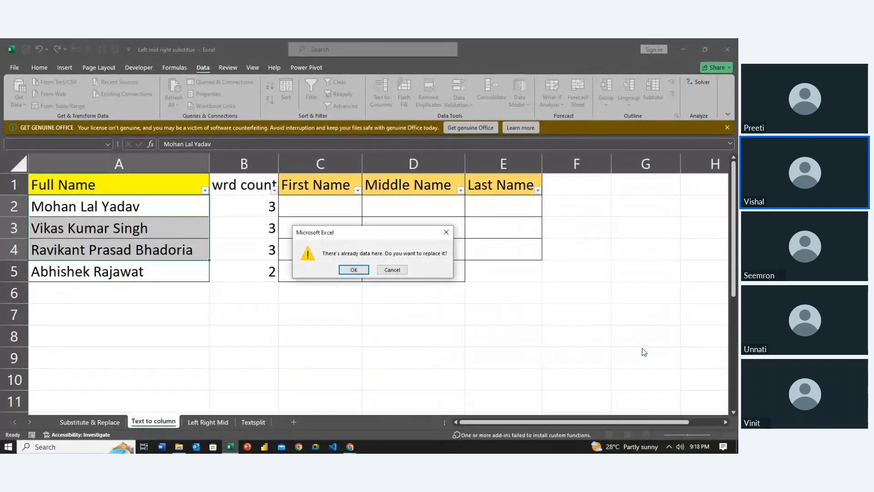
{"action": "left_click", "coordinate": [354, 268]}
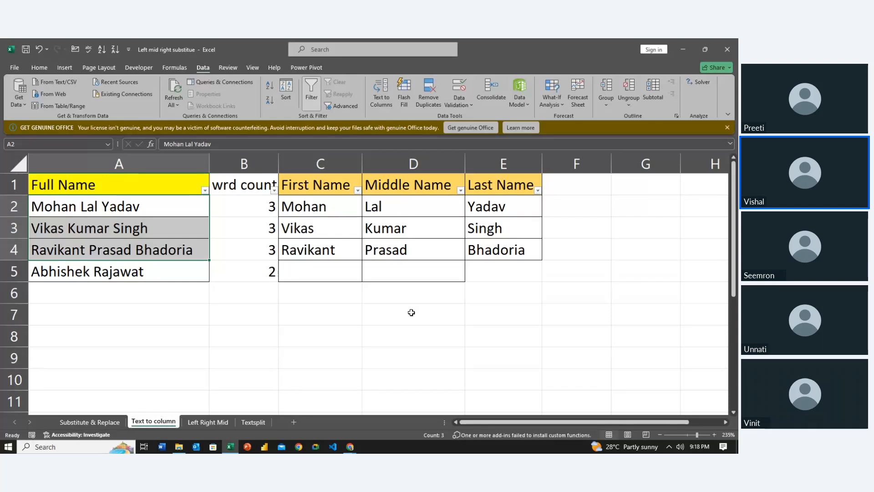
- Remove the filter from the header row and check the word-count formulas in B3:B5
{"action": "key", "text": "ctrl+shift+l"}
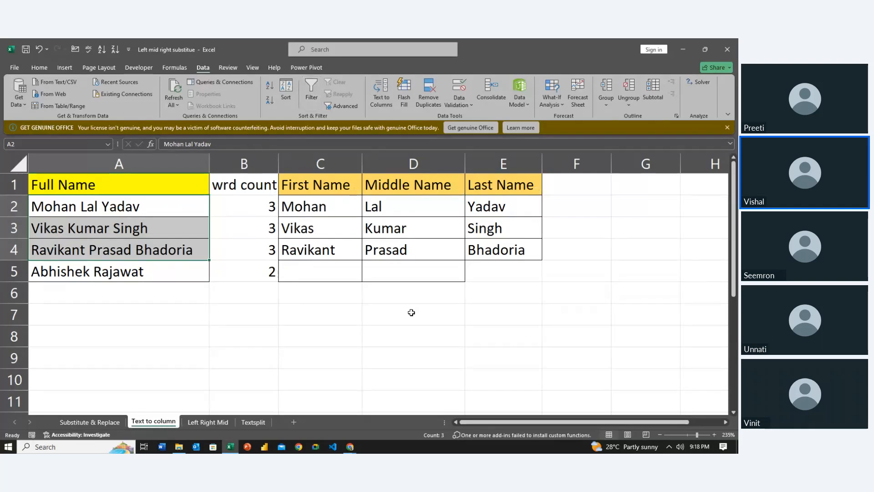
{"action": "key", "text": "shift+Up"}
{"action": "key", "text": "shift+Up"}
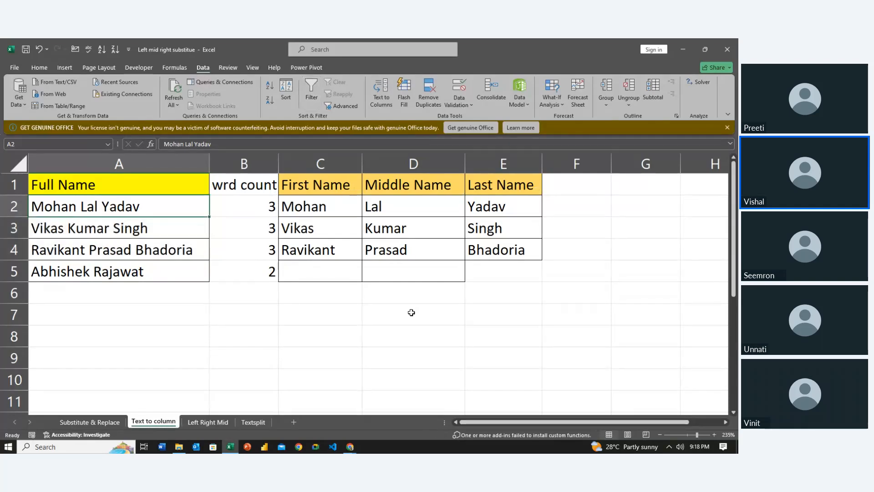
{"action": "key", "text": "Down"}
{"action": "key", "text": "Right"}
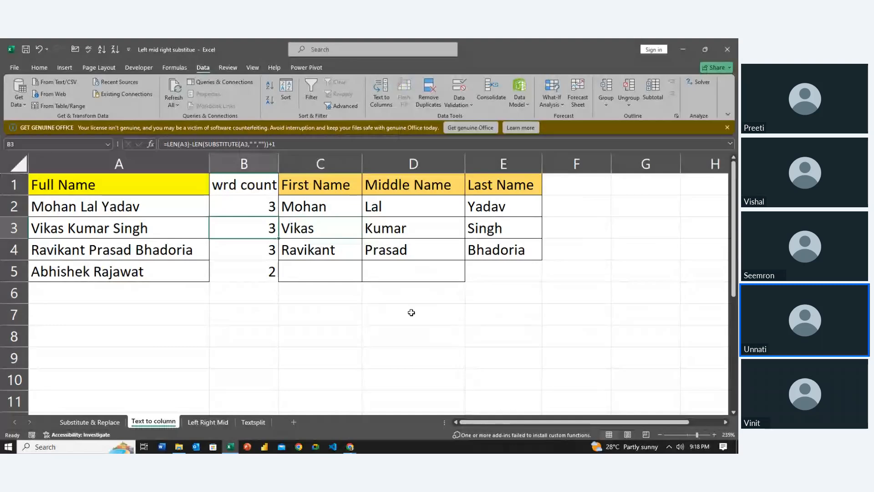
{"action": "key", "text": "Down"}
{"action": "key", "text": "Down"}
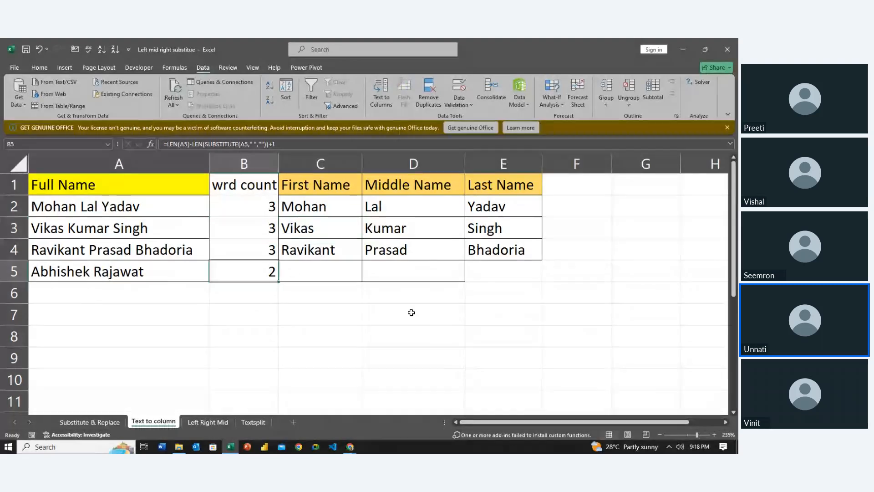
- Compare the two-word full name in A5 with the three-word names in A2:A4
{"action": "key", "text": "Left"}
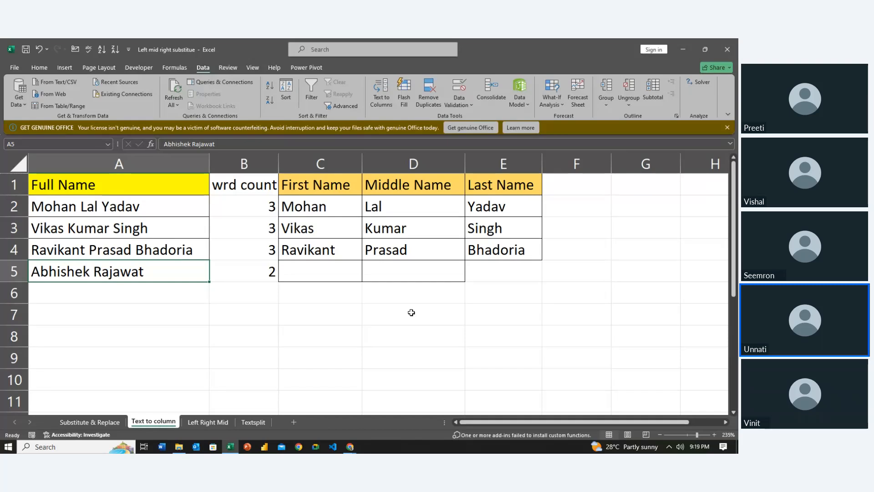
{"action": "key", "text": "Up"}
{"action": "key", "text": "Up"}
{"action": "key", "text": "Up"}
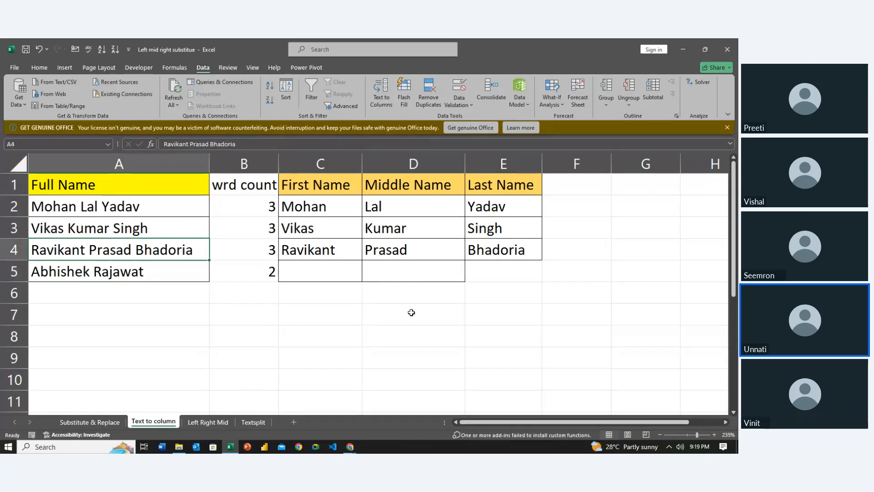
{"action": "key", "text": "Down"}
{"action": "key", "text": "Down"}
{"action": "key", "text": "Down"}
{"action": "key", "text": "Down"}
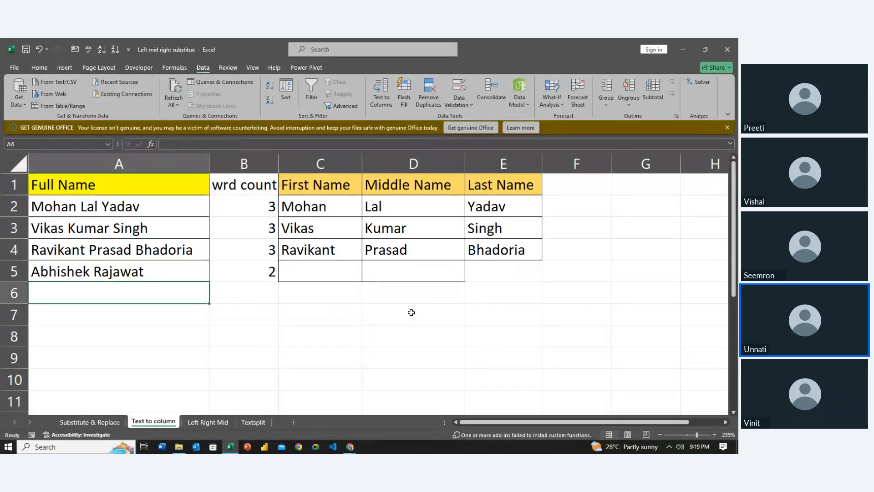
{"action": "key", "text": "Up"}
{"action": "key", "text": "Up"}
{"action": "key", "text": "Up"}
{"action": "key", "text": "Up"}
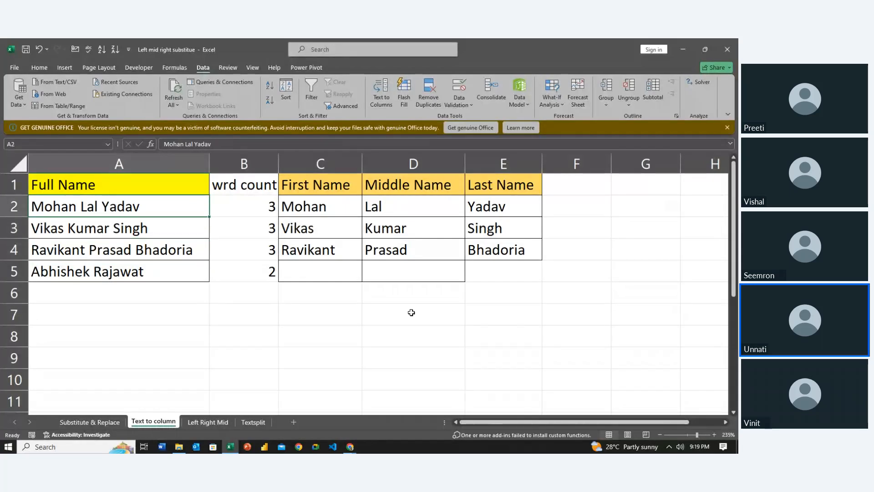
{"action": "key", "text": "Down"}
{"action": "key", "text": "Down"}
{"action": "key", "text": "Down"}
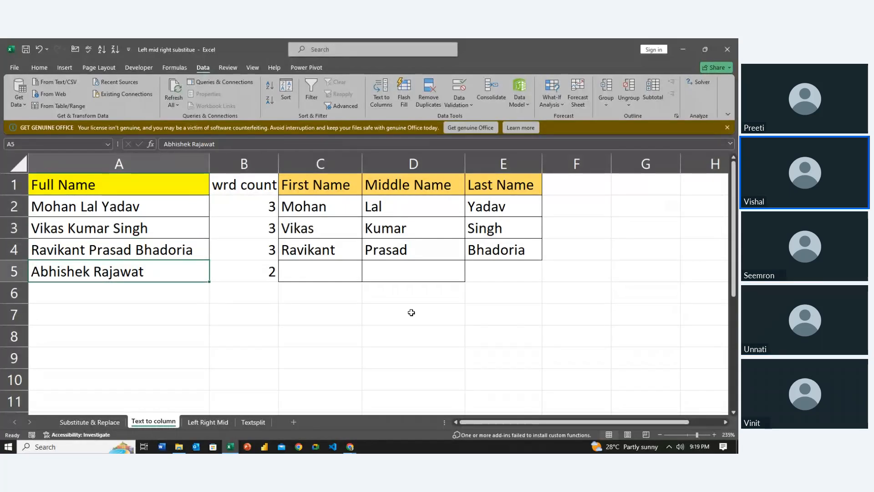
- Split the full name in A5 with Text to Columns, replacing the existing data, and inspect the result in B5
{"action": "left_click", "coordinate": [378, 95]}
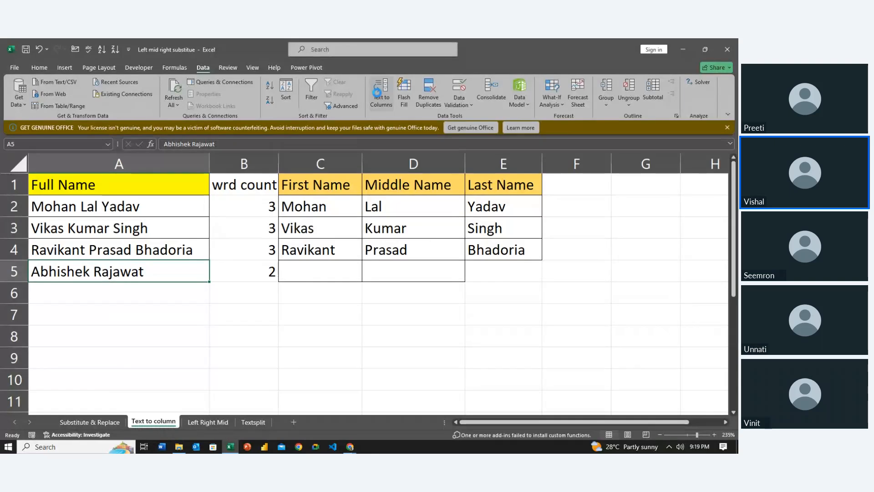
{"action": "left_click", "coordinate": [695, 402]}
{"action": "left_click", "coordinate": [356, 270]}
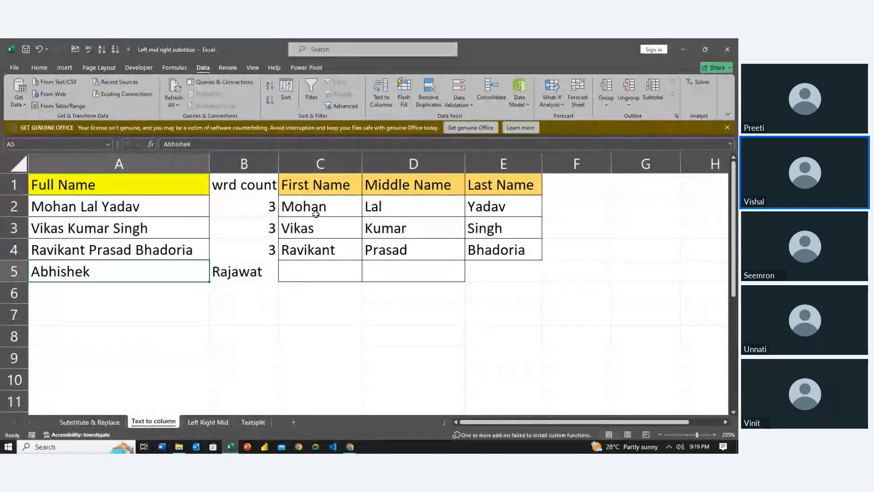
{"action": "left_click", "coordinate": [316, 214]}
{"action": "key", "text": "Down"}
{"action": "key", "text": "Left"}
{"action": "key", "text": "Down"}
{"action": "key", "text": "Down"}
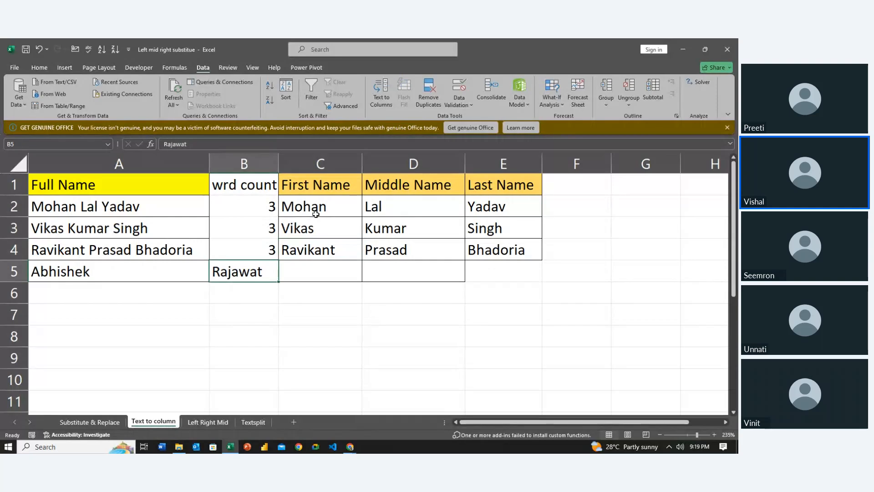
- Undo the split of A5, the filter removal and the split of A2:A4
{"action": "key", "text": "ctrl+z"}
{"action": "key", "text": "Up"}
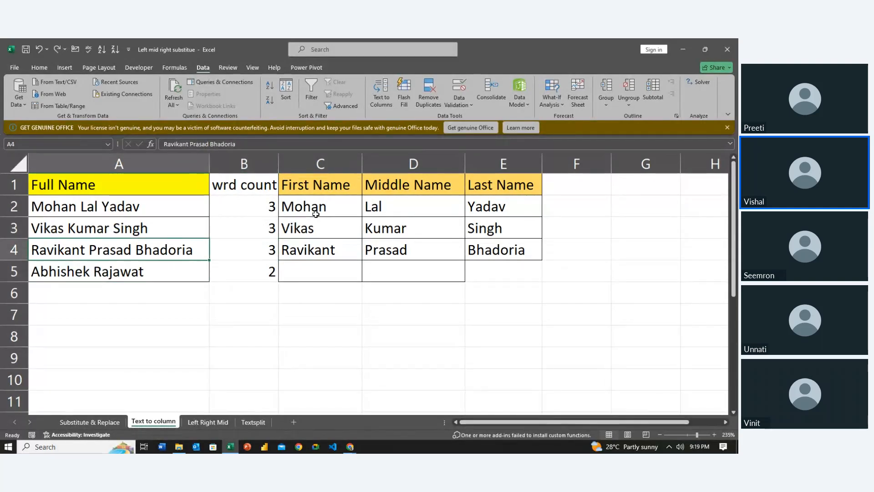
{"action": "key", "text": "ctrl+z"}
{"action": "key", "text": "ctrl+z"}
{"action": "key", "text": "Left"}
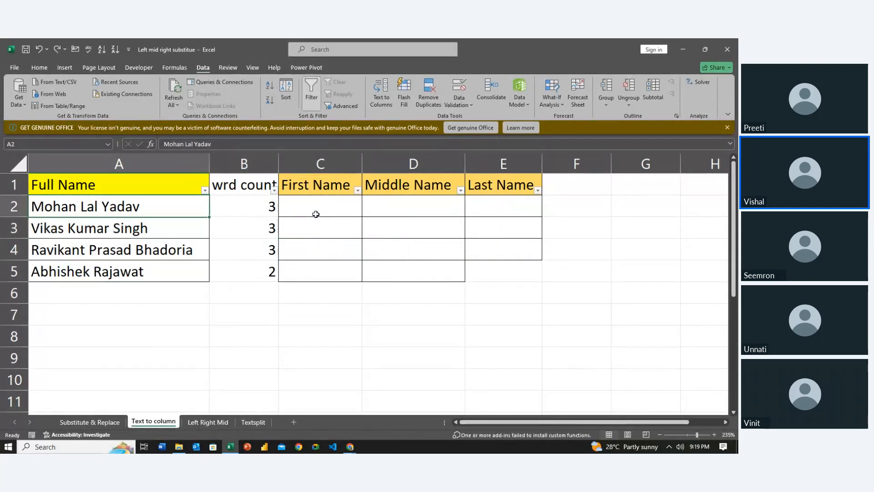
- Open the filter options of the Full Name column and go to its list of names
{"action": "key", "text": "Up"}
{"action": "key", "text": "Right"}
{"action": "key", "text": "Left"}
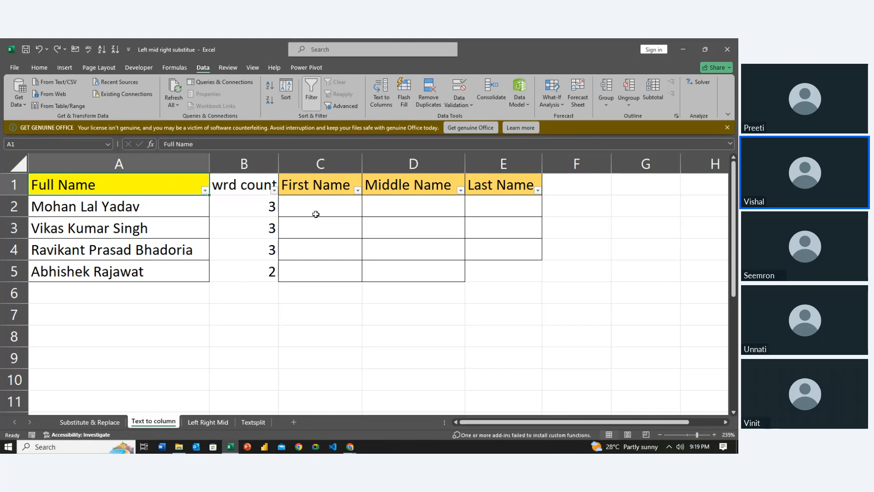
{"action": "key", "text": "alt+Down"}
{"action": "key", "text": "Down"}
{"action": "key", "text": "Down"}
{"action": "key", "text": "Down"}
{"action": "key", "text": "Down"}
{"action": "key", "text": "Down"}
{"action": "key", "text": "Down"}
{"action": "key", "text": "Down"}
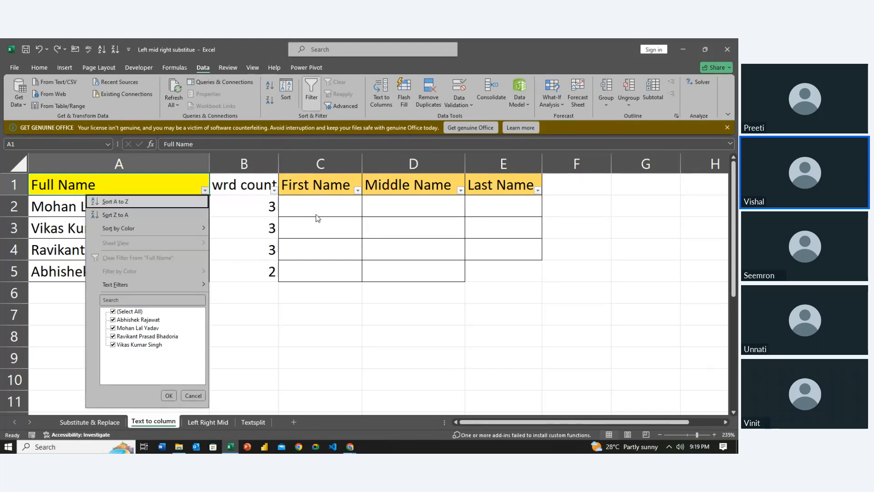
{"action": "key", "text": "Down"}
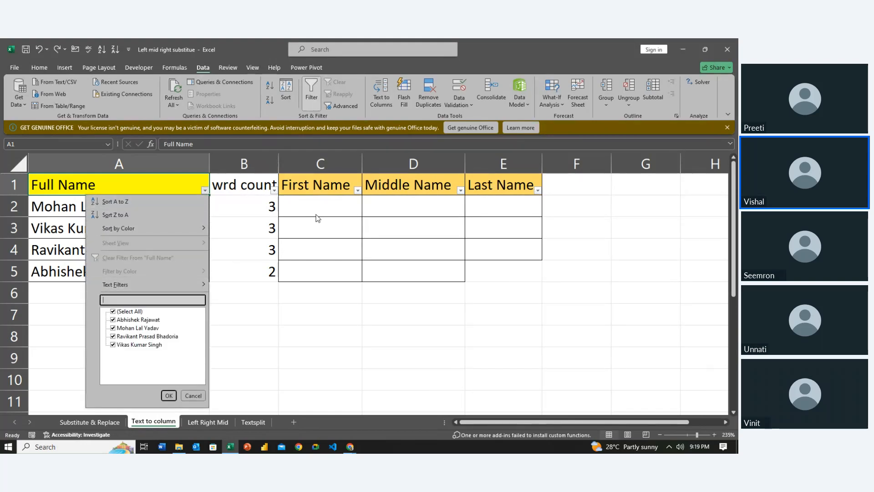
{"action": "key", "text": "Down"}
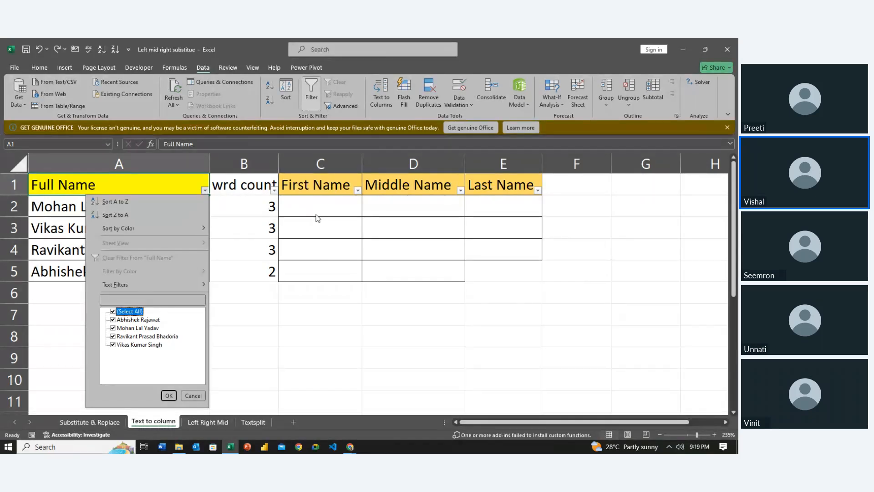
- Filter the Full Name column to show only the three-word names, excluding the two-word name
{"action": "key", "text": "space"}
{"action": "key", "text": "Down"}
{"action": "key", "text": "Down"}
{"action": "key", "text": "Down"}
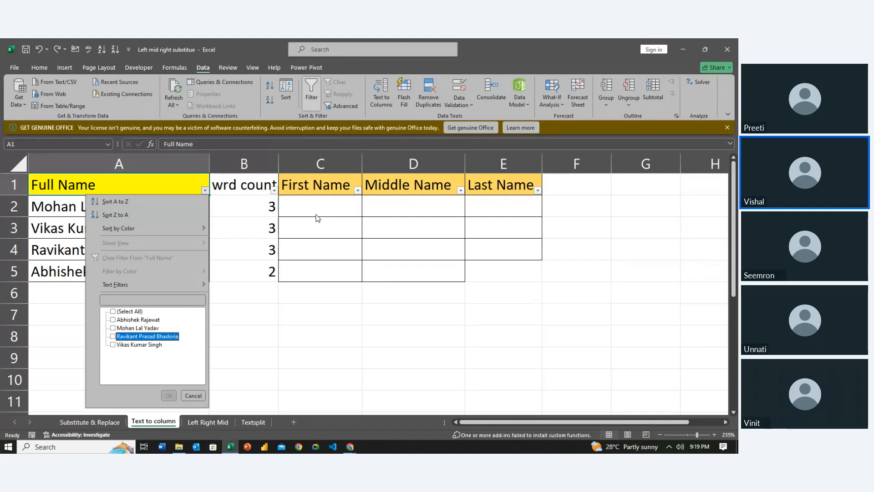
{"action": "key", "text": "Up"}
{"action": "key", "text": "Up"}
{"action": "key", "text": "space"}
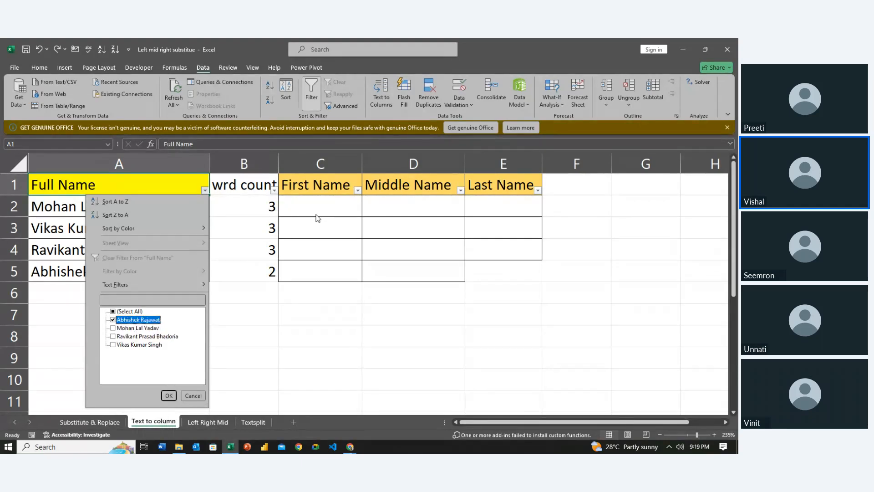
{"action": "key", "text": "Up"}
{"action": "key", "text": "Down"}
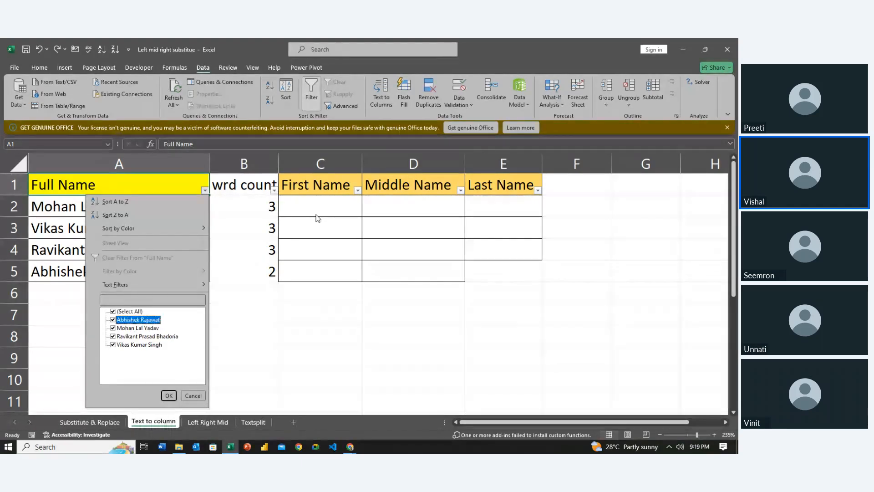
{"action": "key", "text": "space"}
{"action": "key", "text": "Return"}
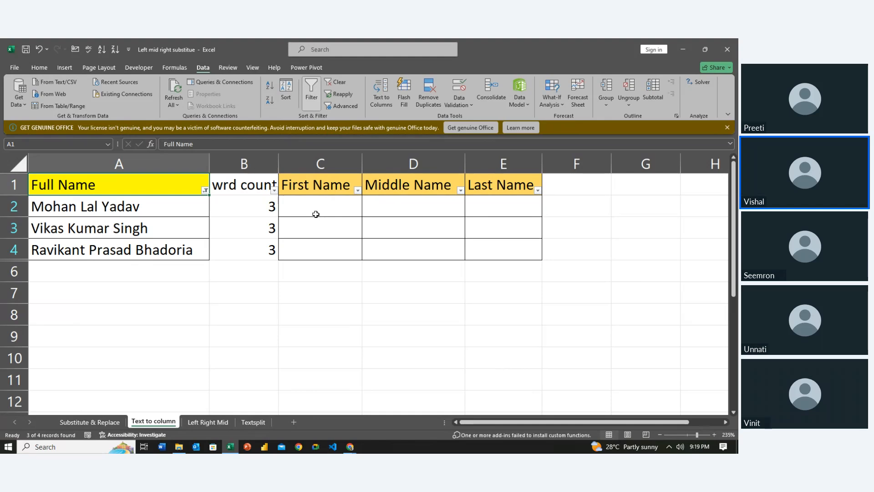
- Split the three-word names in A2:A4 at spaces with Text to Columns, using C2 as the destination
{"action": "key", "text": "Down"}
{"action": "key", "text": "shift+Down"}
{"action": "key", "text": "shift+Down"}
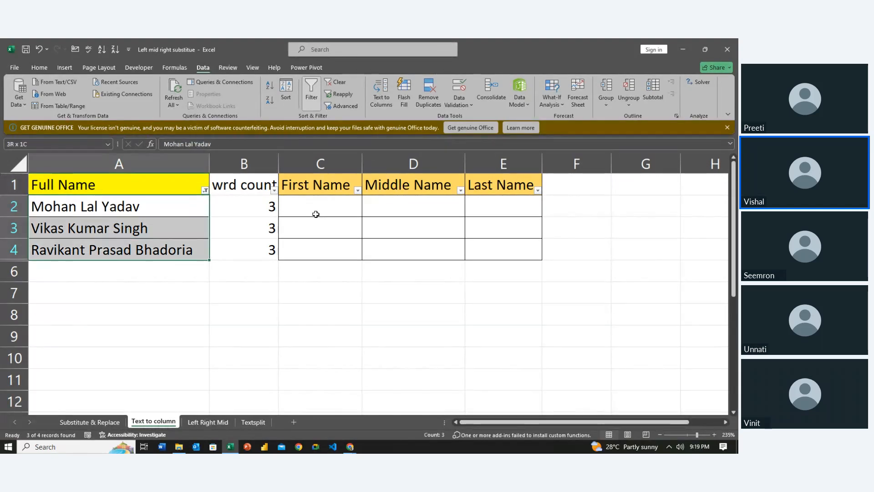
{"action": "left_click", "coordinate": [386, 106]}
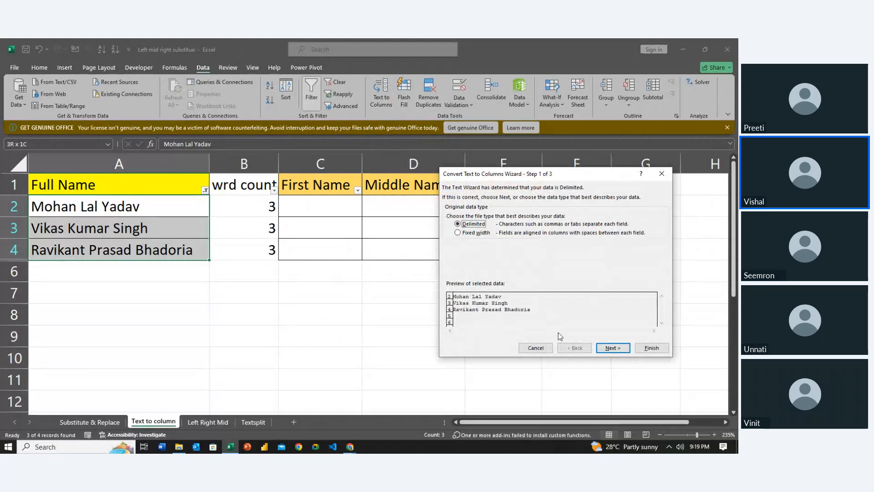
{"action": "left_click", "coordinate": [613, 348]}
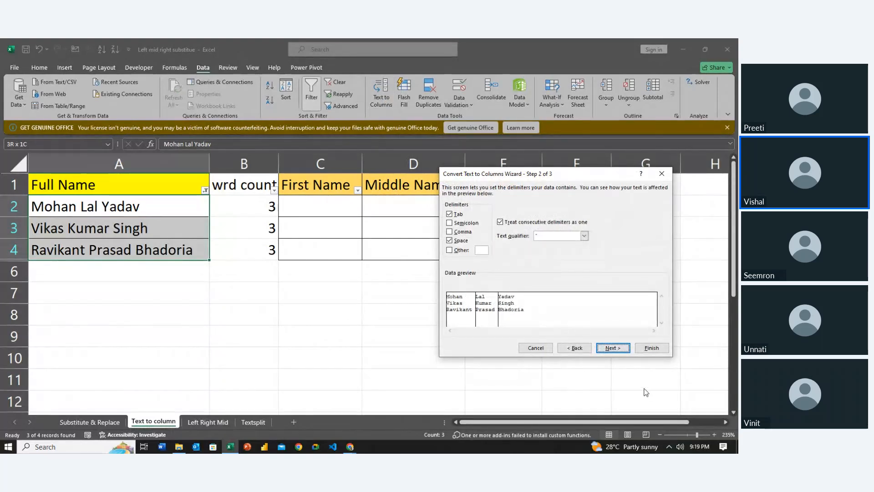
{"action": "left_click", "coordinate": [613, 347]}
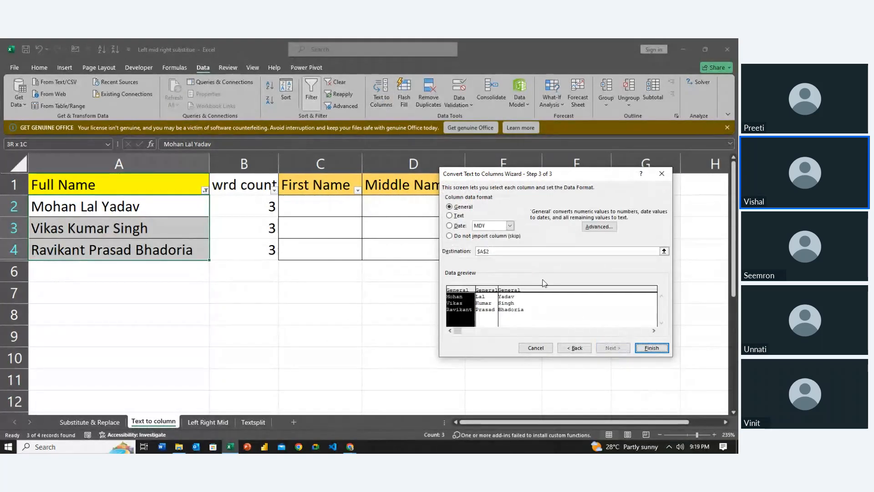
{"action": "left_click", "coordinate": [484, 252]}
{"action": "key", "text": "BackSpace"}
{"action": "type", "text": "c"}
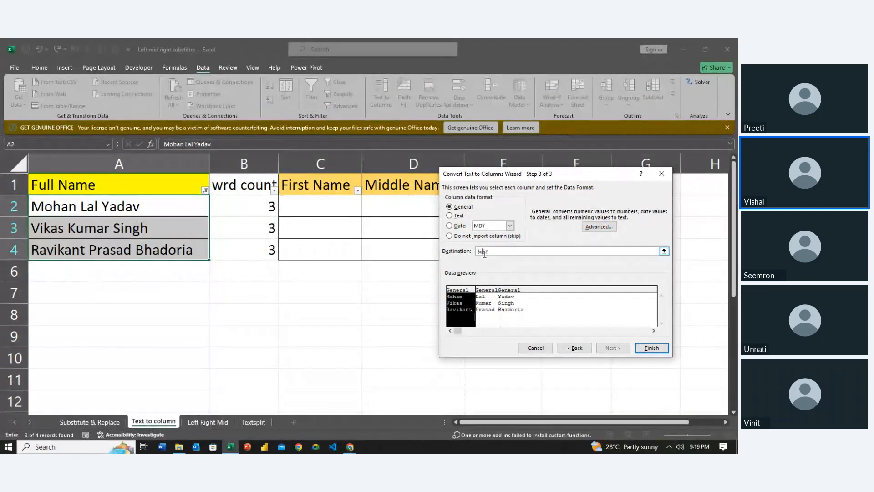
{"action": "key", "text": "Return"}
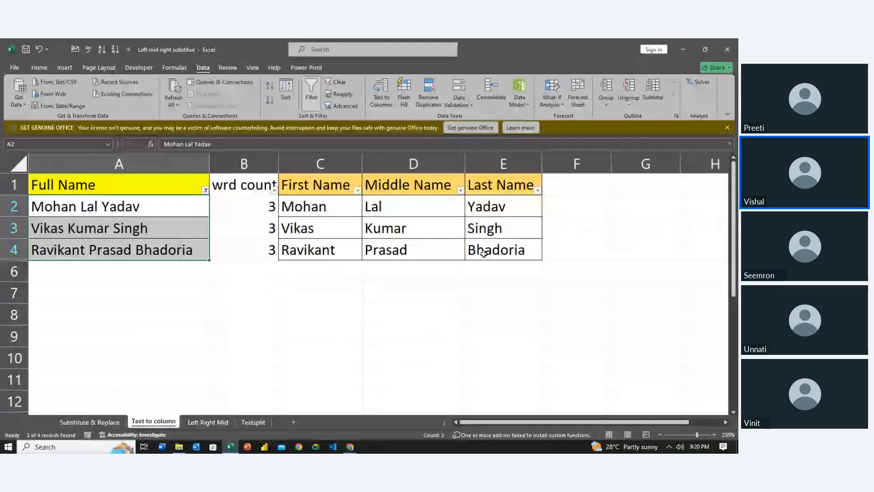
- Change the Full Name filter to show only the two-word name in row 5
{"action": "key", "text": "Up"}
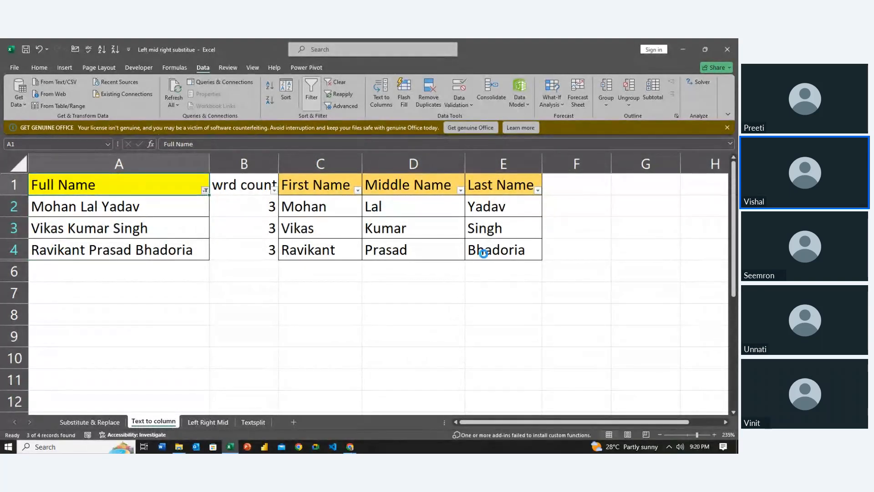
{"action": "key", "text": "alt+Down"}
{"action": "key", "text": "Down"}
{"action": "key", "text": "Down"}
{"action": "key", "text": "Down"}
{"action": "key", "text": "Down"}
{"action": "key", "text": "Down"}
{"action": "key", "text": "Down"}
{"action": "key", "text": "Down"}
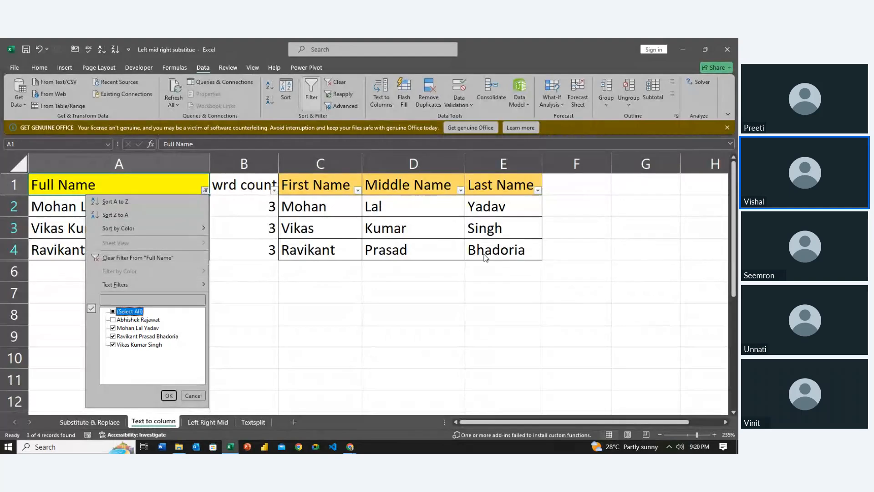
{"action": "key", "text": "Down"}
{"action": "key", "text": "Up"}
{"action": "key", "text": "space"}
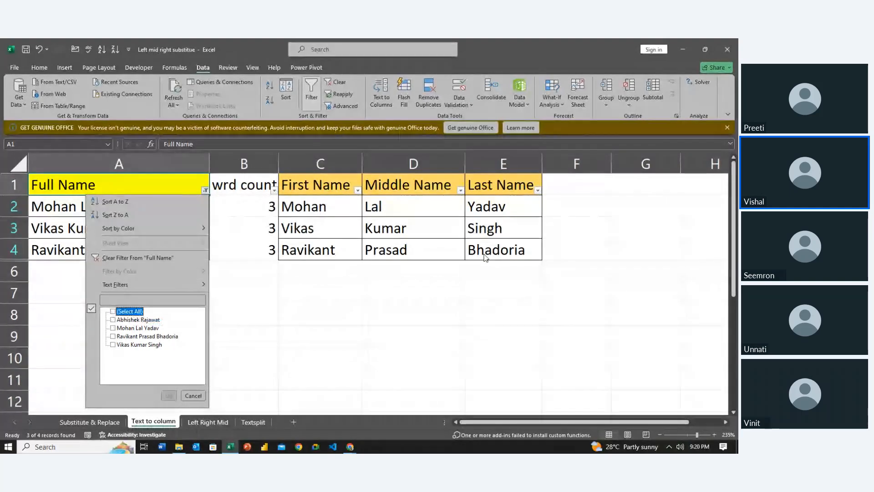
{"action": "key", "text": "Down"}
{"action": "key", "text": "space"}
{"action": "key", "text": "Return"}
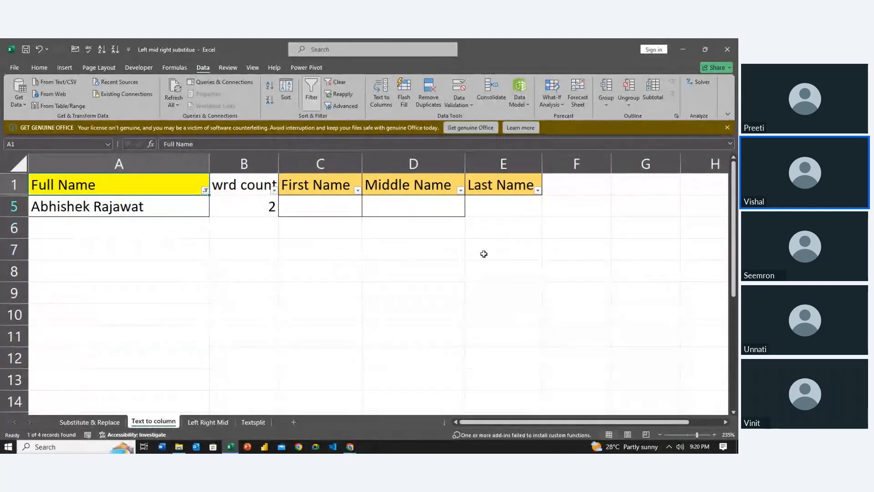
- Split the two-word name in A5 at the space with Text to Columns into destination C5, replacing existing data
{"action": "key", "text": "Down"}
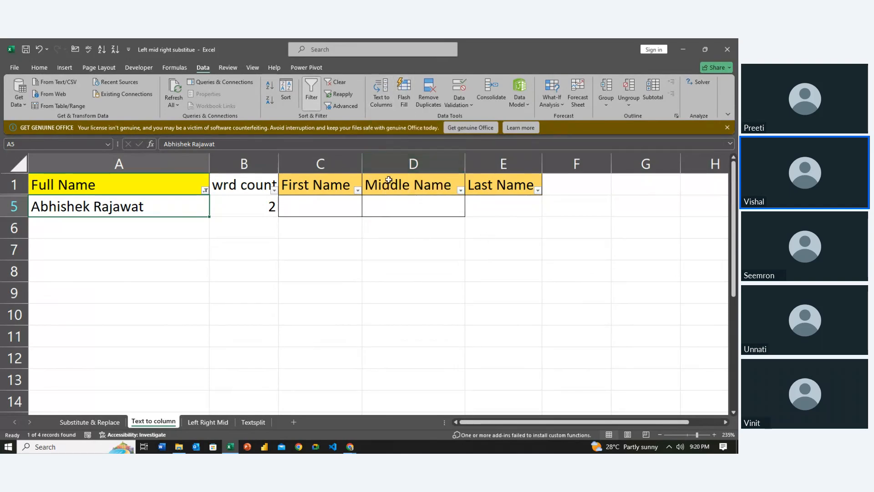
{"action": "left_click", "coordinate": [380, 97]}
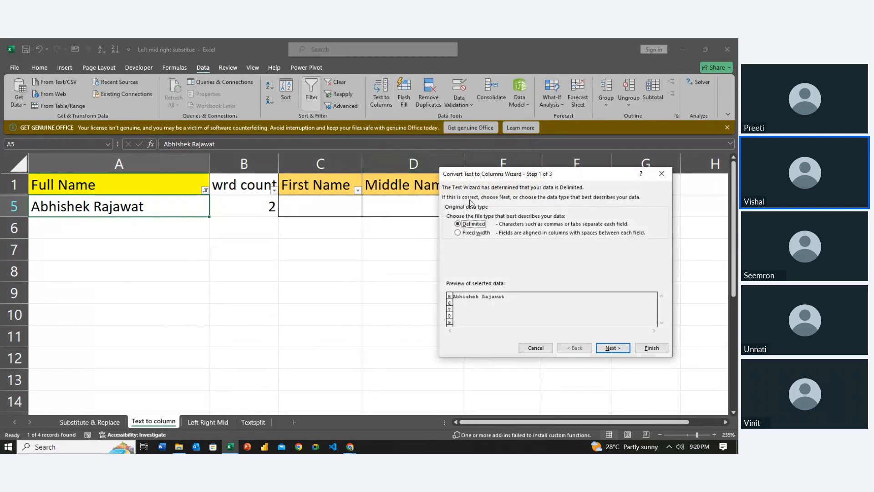
{"action": "left_click", "coordinate": [605, 347]}
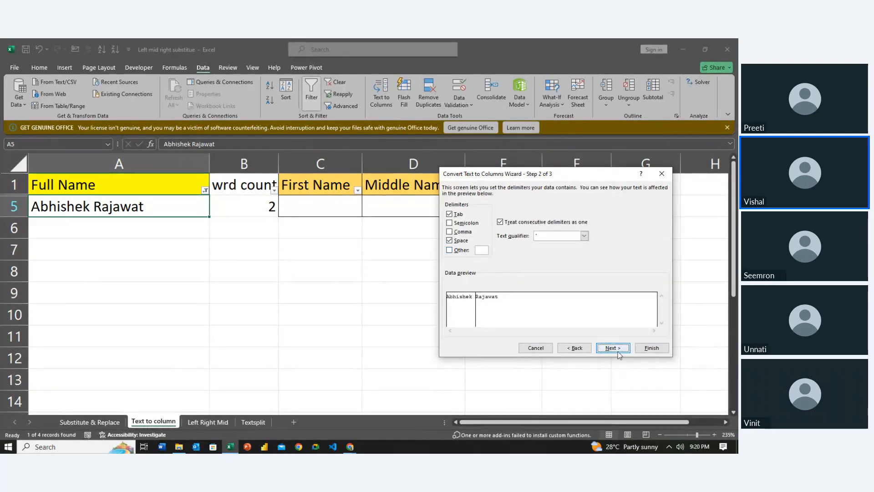
{"action": "left_click", "coordinate": [613, 349]}
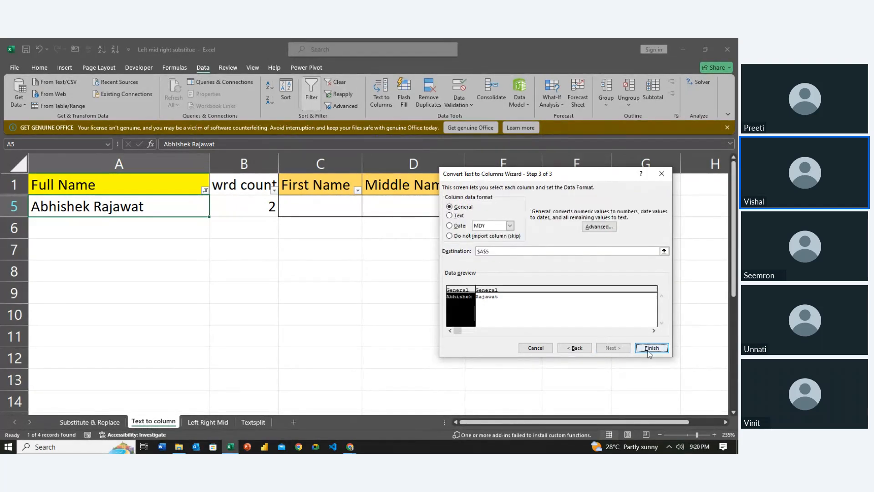
{"action": "left_click", "coordinate": [483, 253]}
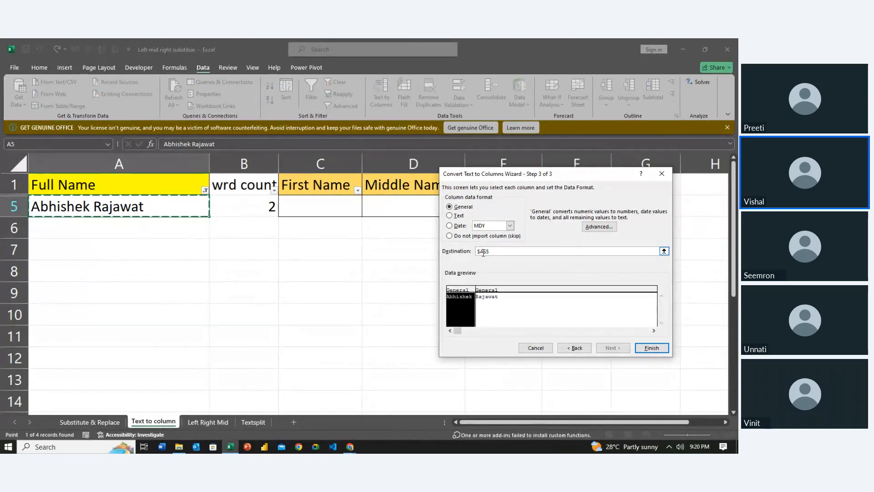
{"action": "key", "text": "BackSpace"}
{"action": "type", "text": "C"}
{"action": "key", "text": "Return"}
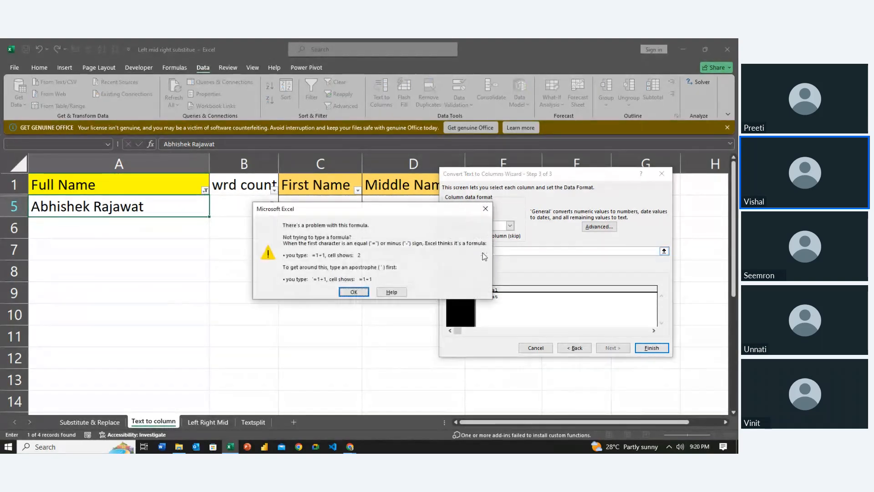
{"action": "key", "text": "Return"}
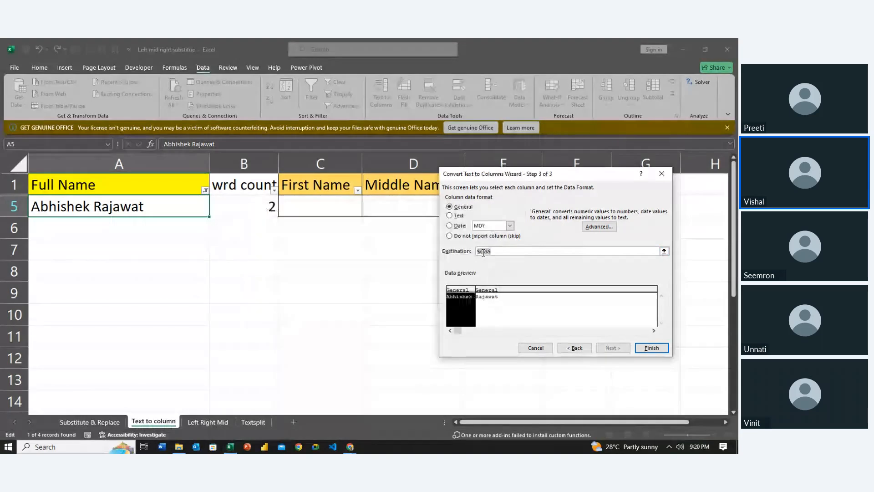
{"action": "key", "text": "Return"}
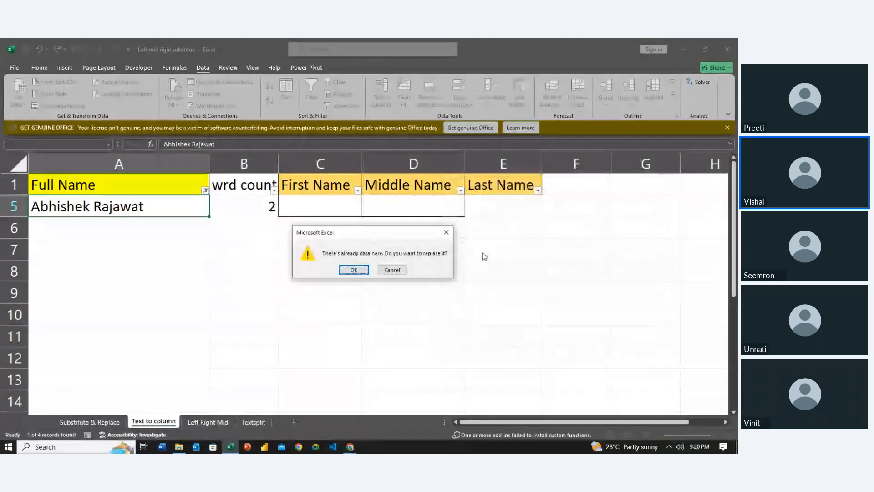
{"action": "key", "text": "Return"}
- Move the surname from the Middle Name cell D5 to the Last Name cell E5
{"action": "key", "text": "Right"}
{"action": "key", "text": "Right"}
{"action": "key", "text": "Right"}
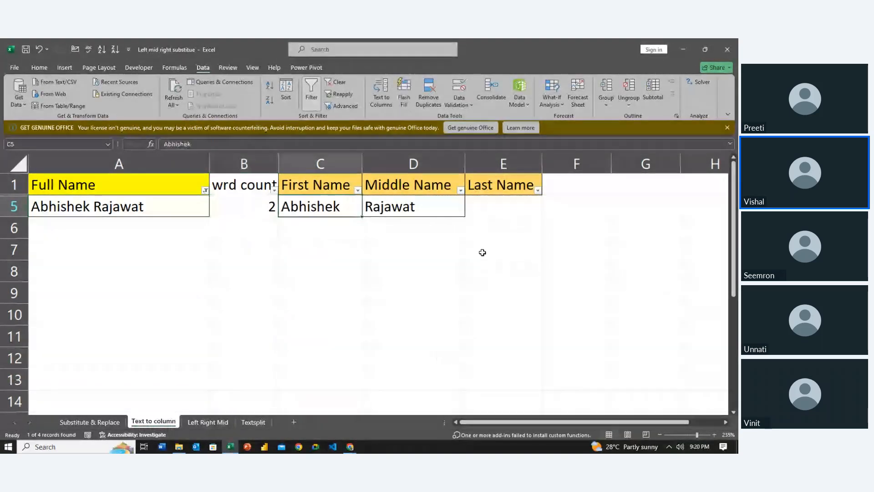
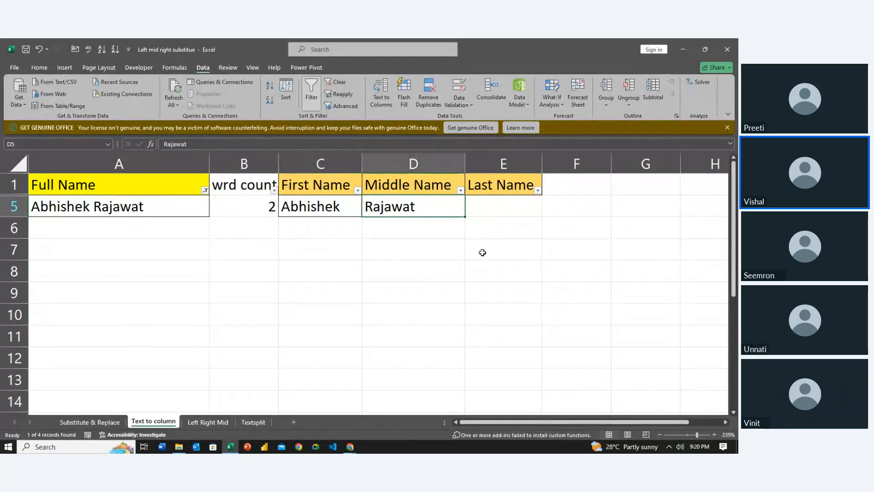
{"action": "key", "text": "ctrl+c"}
{"action": "key", "text": "Right"}
{"action": "key", "text": "ctrl+v"}
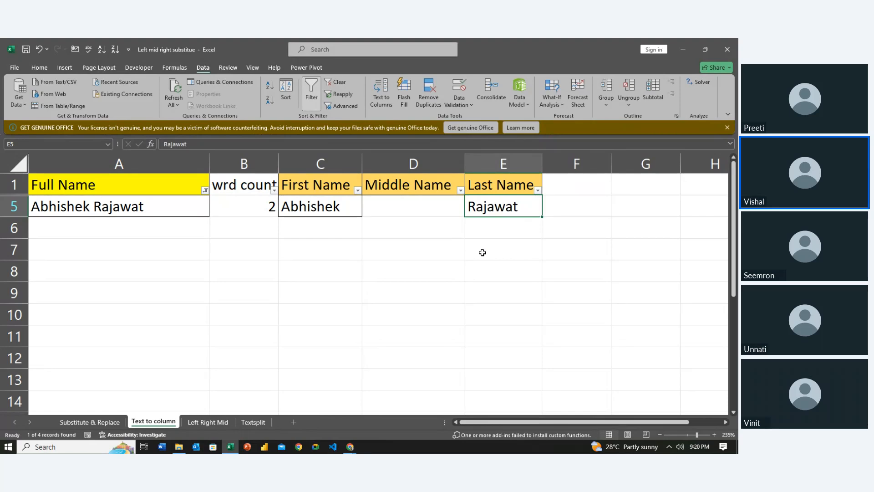
{"action": "key", "text": "Left"}
{"action": "key", "text": "Left"}
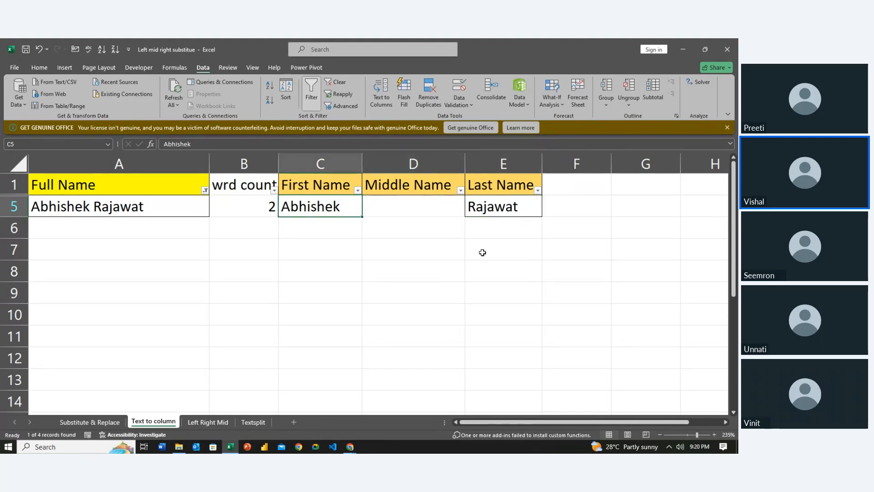
- Reselect all names in the Full Name filter so every row is shown
{"action": "key", "text": "ctrl+Home"}
{"action": "key", "text": "alt+Down"}
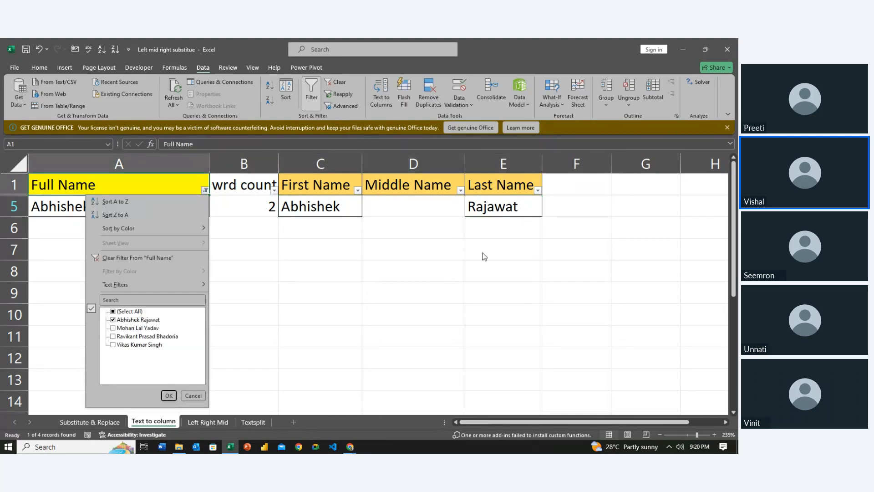
{"action": "key", "text": "Down"}
{"action": "key", "text": "Down"}
{"action": "key", "text": "Down"}
{"action": "key", "text": "Down"}
{"action": "key", "text": "Down"}
{"action": "key", "text": "Down"}
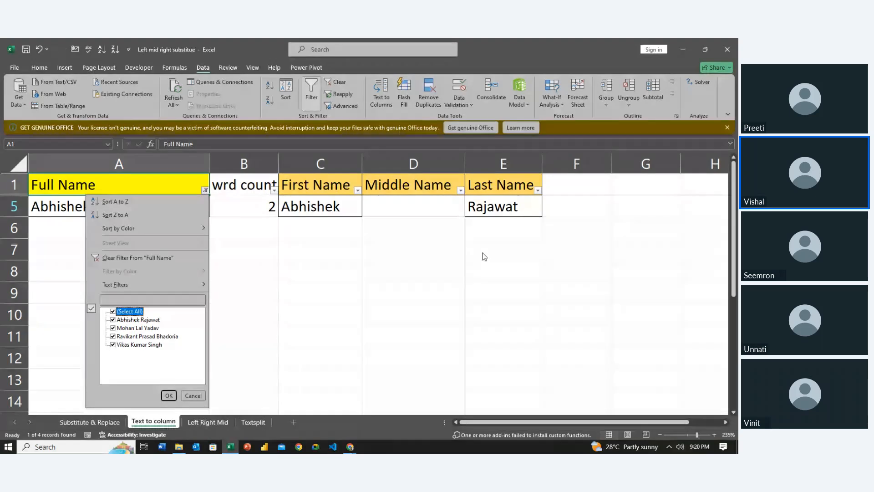
{"action": "key", "text": "space"}
{"action": "key", "text": "Return"}
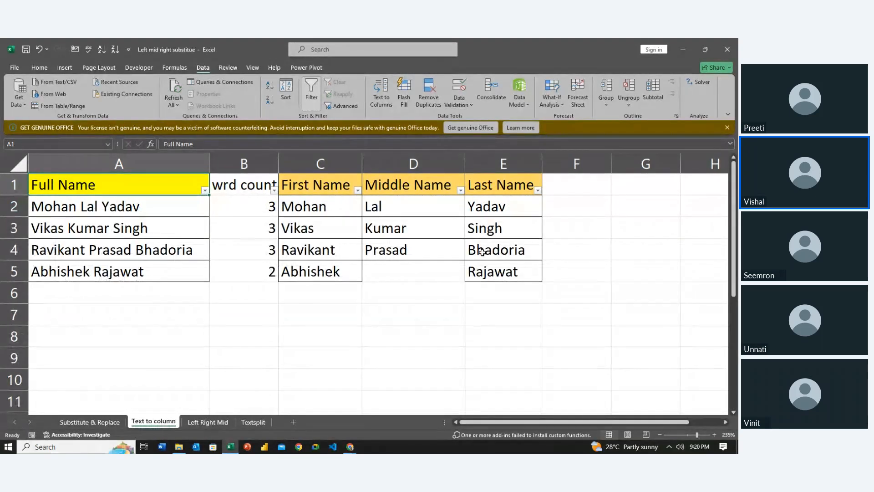
- Apply all borders to the empty Middle Name cell D5
{"action": "key", "text": "Right"}
{"action": "key", "text": "Right"}
{"action": "key", "text": "Right"}
{"action": "key", "text": "Down"}
{"action": "key", "text": "Down"}
{"action": "key", "text": "Down"}
{"action": "key", "text": "Down"}
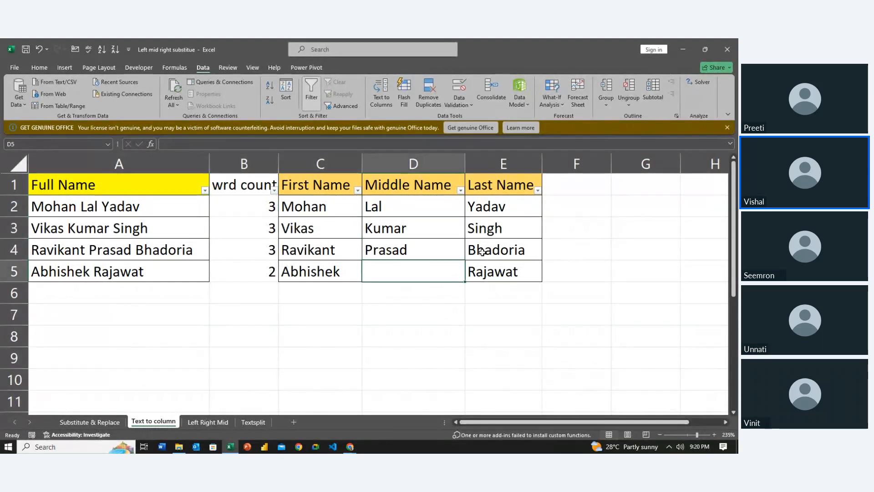
{"action": "left_click", "coordinate": [40, 67]}
{"action": "left_click", "coordinate": [145, 101]}
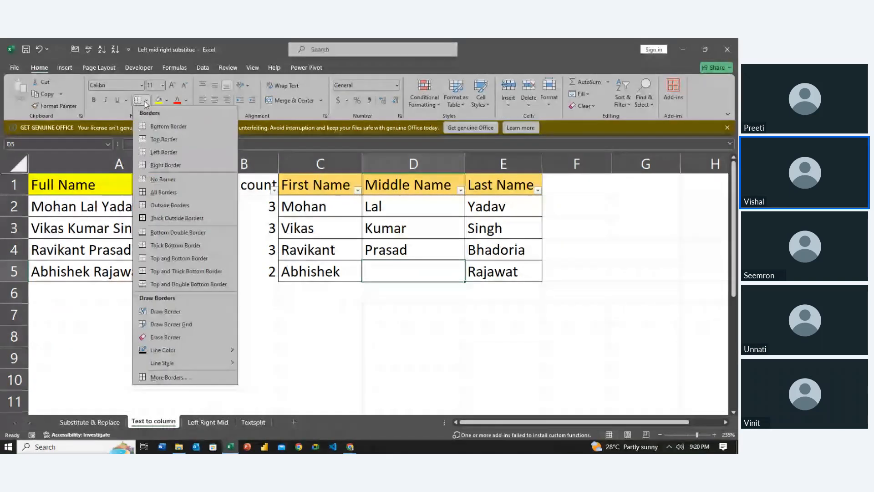
{"action": "left_click", "coordinate": [154, 193]}
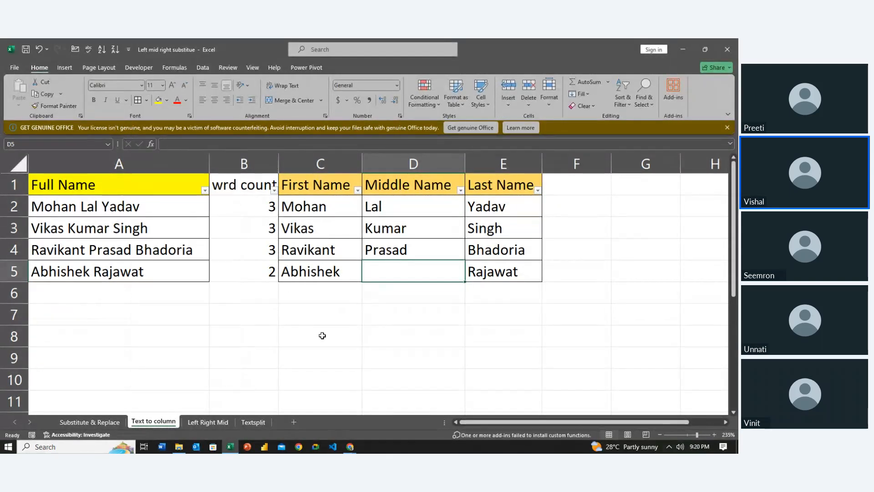
- Review the two-word name in A5 against its split name parts in row 5
{"action": "left_click", "coordinate": [322, 336]}
{"action": "key", "text": "Left"}
{"action": "key", "text": "Up"}
{"action": "key", "text": "Up"}
{"action": "key", "text": "Right"}
{"action": "key", "text": "Up"}
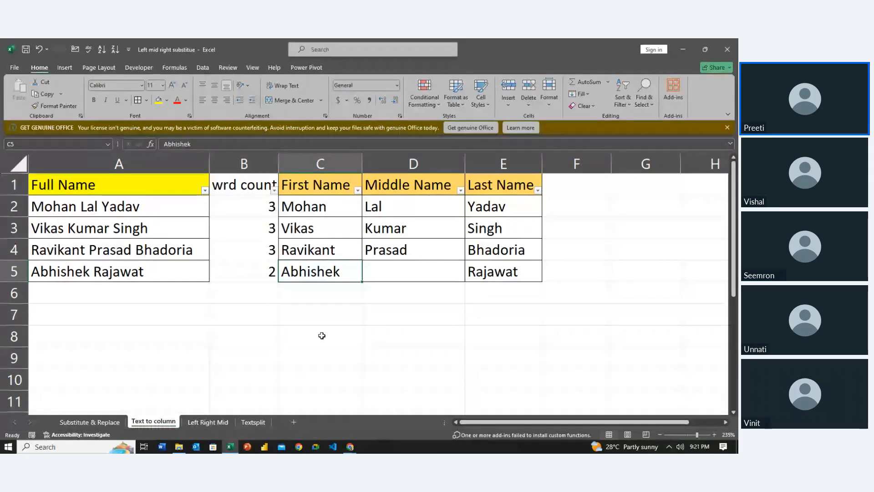
{"action": "key", "text": "Left"}
{"action": "key", "text": "Left"}
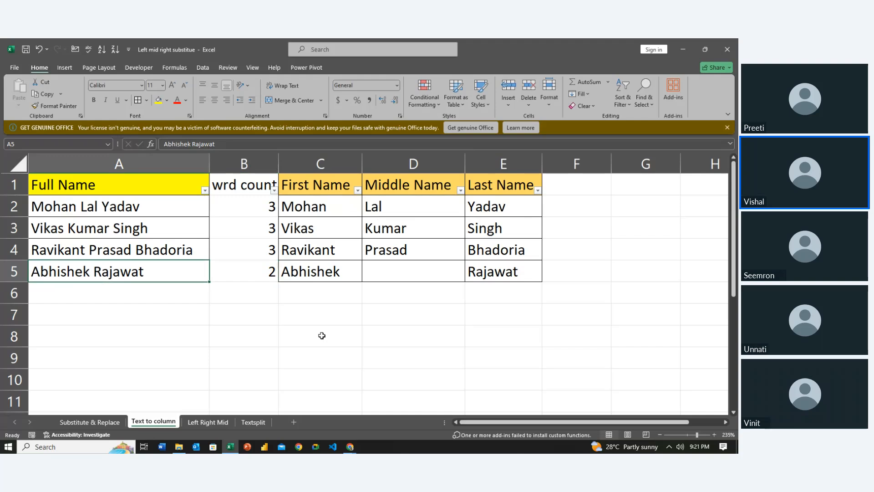
{"action": "key", "text": "Right"}
{"action": "key", "text": "Left"}
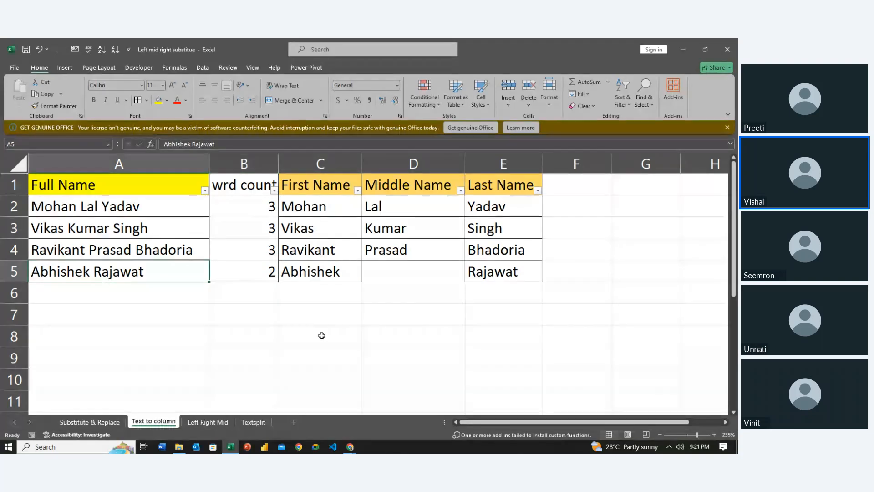
- Compare the word count in B5 with the first, middle and last name cells of the same row
{"action": "key", "text": "Right"}
{"action": "key", "text": "Right"}
{"action": "key", "text": "Right"}
{"action": "key", "text": "Left"}
{"action": "key", "text": "Left"}
{"action": "key", "text": "Left"}
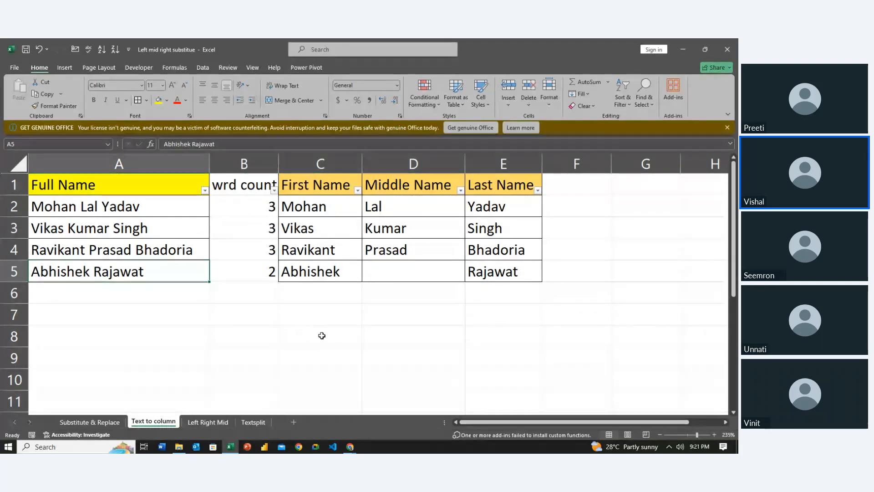
{"action": "key", "text": "Right"}
{"action": "key", "text": "Right"}
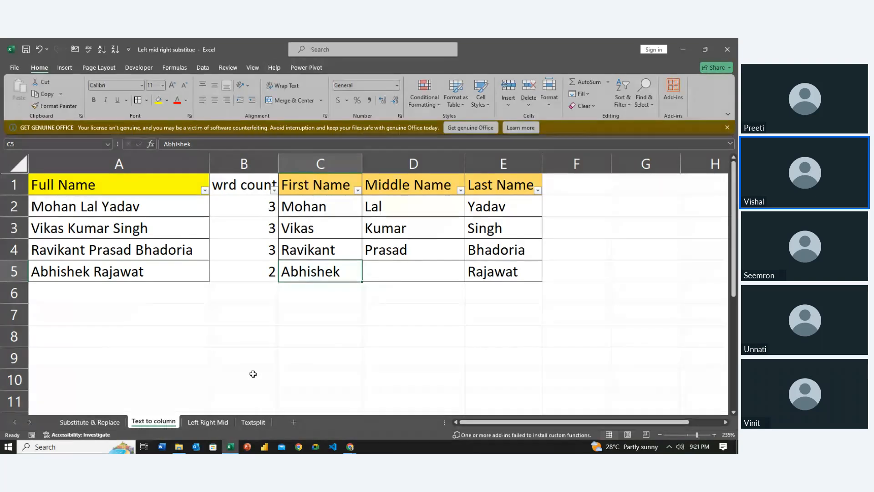
- Open the Left Right Mid sheet and examine the LEFT and MID formulas that split the three-word name in row 8
{"action": "left_click", "coordinate": [219, 421]}
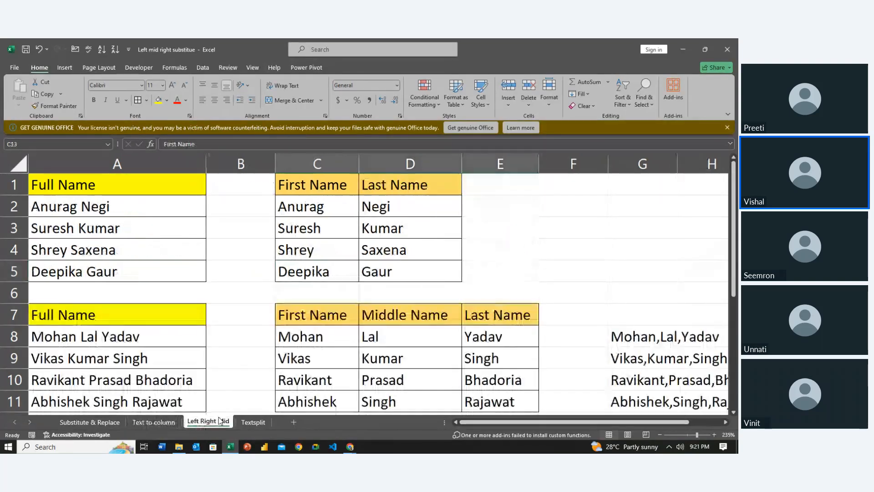
{"action": "left_click", "coordinate": [221, 341]}
{"action": "key", "text": "Right"}
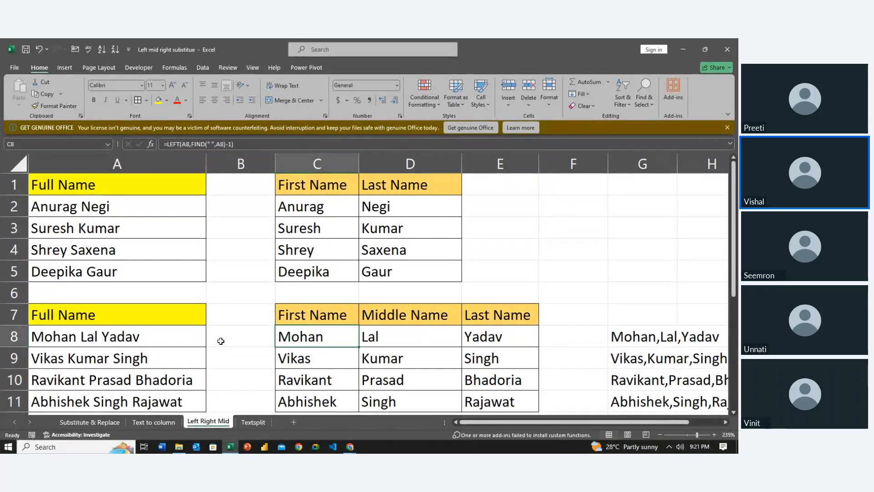
{"action": "key", "text": "Right"}
{"action": "key", "text": "Right"}
{"action": "key", "text": "Right"}
{"action": "key", "text": "Right"}
{"action": "key", "text": "Right"}
{"action": "key", "text": "Left"}
{"action": "key", "text": "Left"}
{"action": "key", "text": "Left"}
{"action": "key", "text": "Left"}
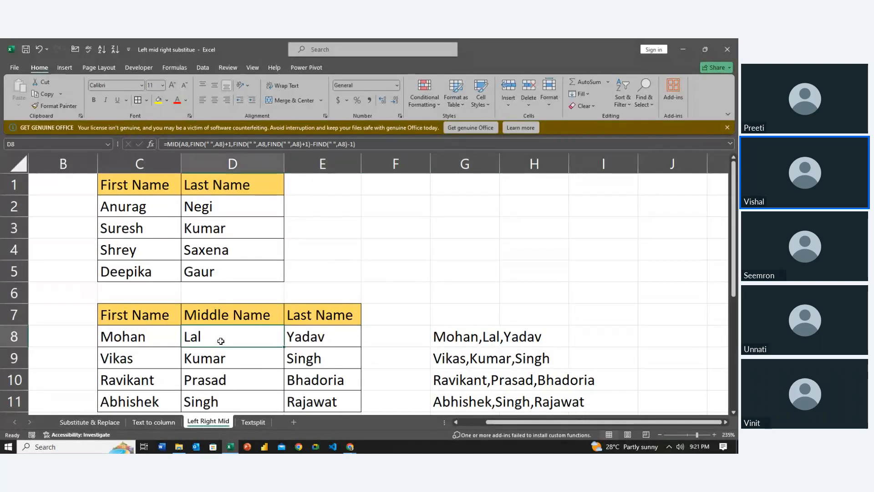
- Look through the three Full Name lists in column A, from the two-word names down to the list headed in A13
{"action": "key", "text": "Left"}
{"action": "key", "text": "Left"}
{"action": "key", "text": "Left"}
{"action": "key", "text": "Up"}
{"action": "key", "text": "Up"}
{"action": "key", "text": "Up"}
{"action": "key", "text": "Up"}
{"action": "key", "text": "Up"}
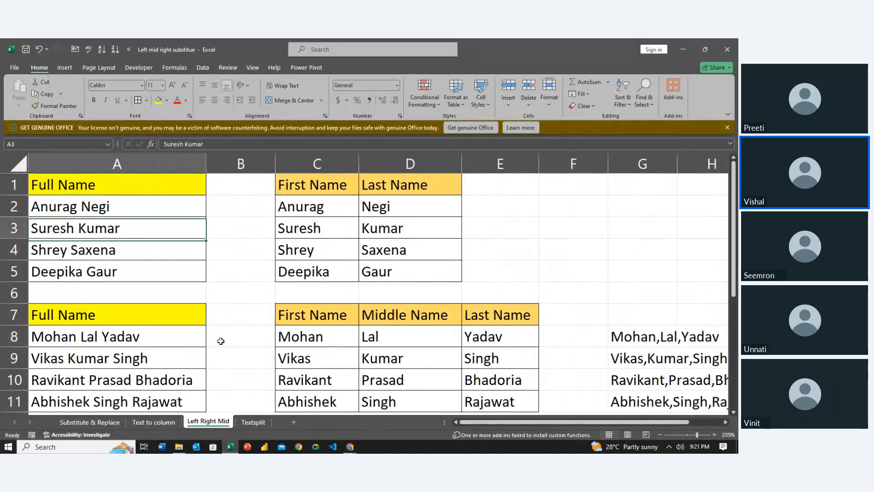
{"action": "key", "text": "Down"}
{"action": "key", "text": "Down"}
{"action": "key", "text": "Down"}
{"action": "key", "text": "Down"}
{"action": "key", "text": "Down"}
{"action": "key", "text": "Down"}
{"action": "key", "text": "Down"}
{"action": "key", "text": "Down"}
{"action": "key", "text": "Down"}
{"action": "key", "text": "Down"}
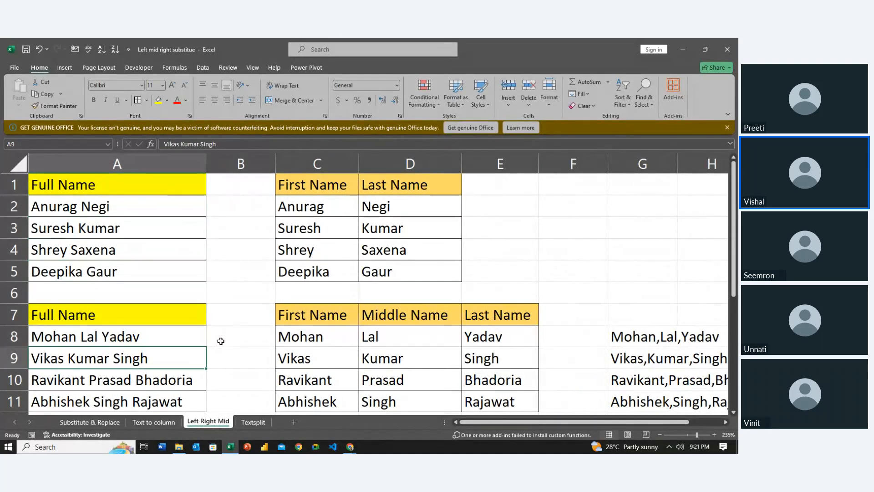
{"action": "key", "text": "Down"}
{"action": "key", "text": "Down"}
{"action": "key", "text": "Down"}
{"action": "key", "text": "Down"}
{"action": "key", "text": "Down"}
{"action": "key", "text": "Down"}
{"action": "key", "text": "Down"}
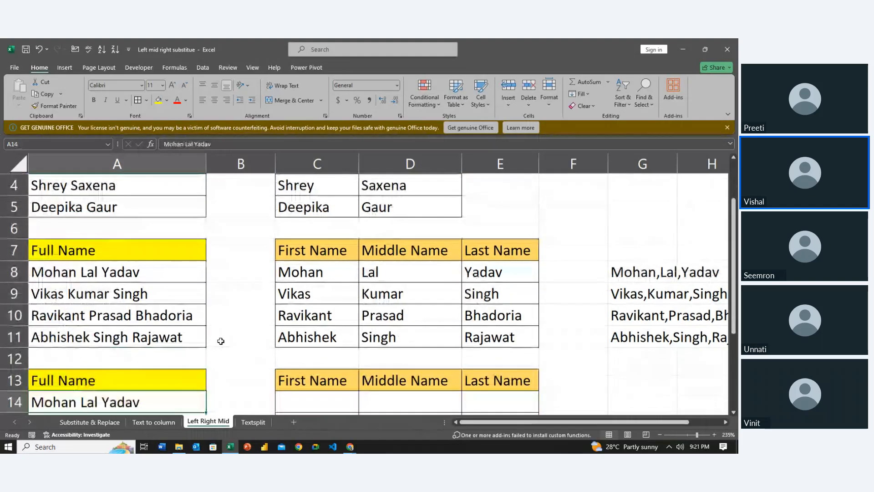
{"action": "key", "text": "Down"}
{"action": "key", "text": "Down"}
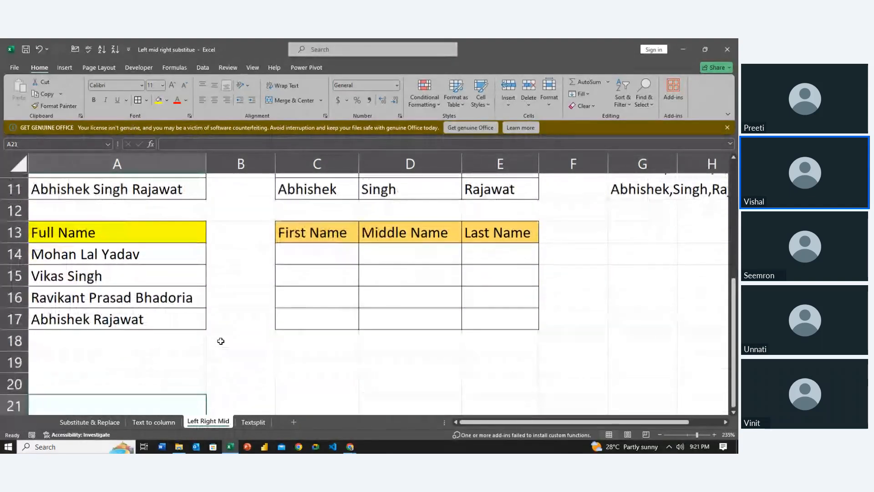
- Examine the mixed two- and three-word names in A14:A17 and their empty name columns
{"action": "key", "text": "Up"}
{"action": "key", "text": "Up"}
{"action": "key", "text": "Up"}
{"action": "key", "text": "Up"}
{"action": "key", "text": "Up"}
{"action": "key", "text": "Up"}
{"action": "key", "text": "Up"}
{"action": "key", "text": "Up"}
{"action": "key", "text": "Down"}
{"action": "key", "text": "Down"}
{"action": "key", "text": "Down"}
{"action": "key", "text": "Down"}
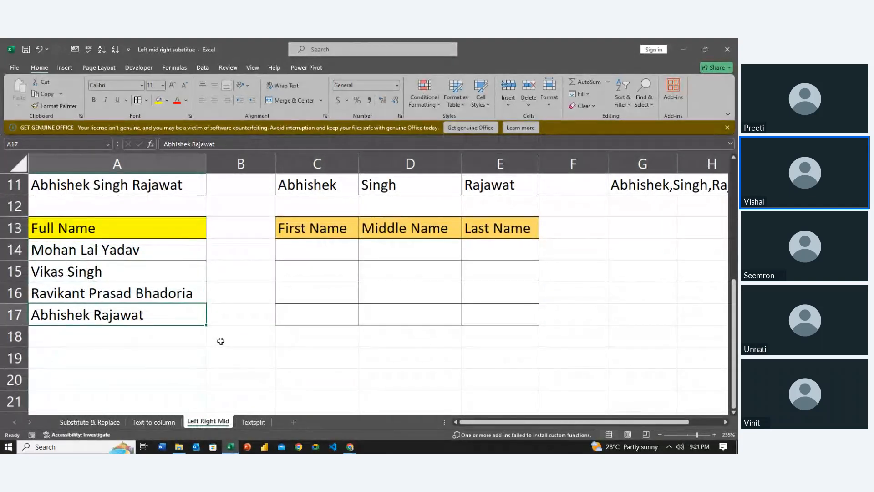
- Clear the existing First Name and Last Name formulas in C2:D5
{"action": "key", "text": "Up"}
{"action": "key", "text": "Up"}
{"action": "key", "text": "Up"}
{"action": "key", "text": "Up"}
{"action": "key", "text": "Up"}
{"action": "key", "text": "Up"}
{"action": "key", "text": "Up"}
{"action": "key", "text": "Up"}
{"action": "key", "text": "Up"}
{"action": "key", "text": "Up"}
{"action": "key", "text": "Up"}
{"action": "key", "text": "Up"}
{"action": "key", "text": "Up"}
{"action": "key", "text": "Up"}
{"action": "key", "text": "Up"}
{"action": "key", "text": "Up"}
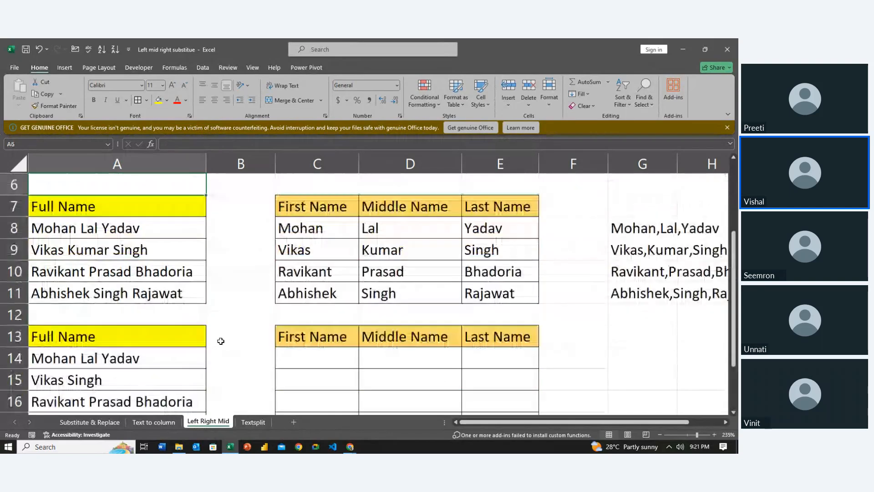
{"action": "key", "text": "Down"}
{"action": "key", "text": "Right"}
{"action": "key", "text": "Right"}
{"action": "key", "text": "shift+Down"}
{"action": "key", "text": "shift+Down"}
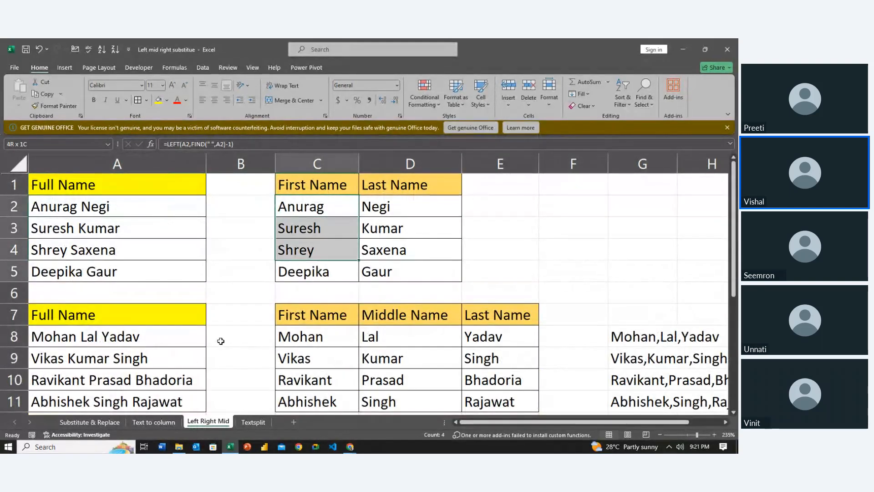
{"action": "key", "text": "shift+Down"}
{"action": "key", "text": "shift+Right"}
{"action": "key", "text": "Delete"}
- Clear the First, Middle and Last Name formulas in C8:E11 of the second table
{"action": "key", "text": "Down"}
{"action": "key", "text": "Down"}
{"action": "key", "text": "Down"}
{"action": "key", "text": "Down"}
{"action": "key", "text": "Down"}
{"action": "key", "text": "Down"}
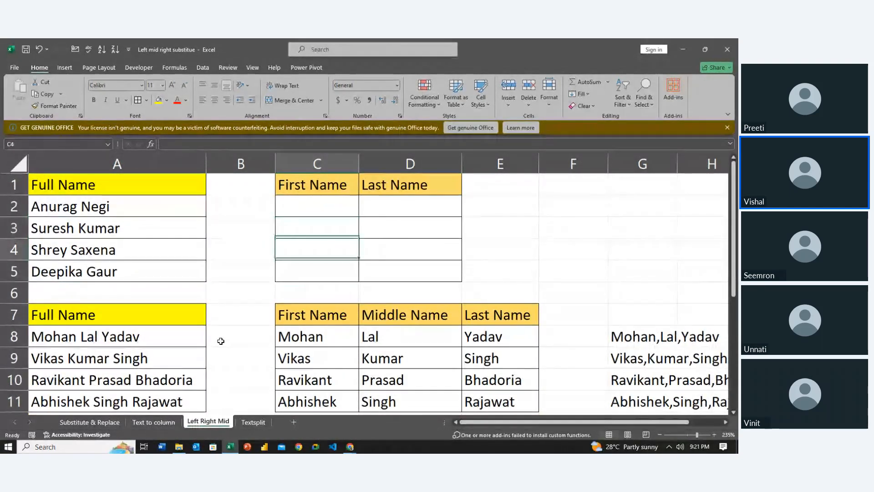
{"action": "key", "text": "shift+Down"}
{"action": "key", "text": "shift+Down"}
{"action": "key", "text": "shift+Down"}
{"action": "key", "text": "shift+Right"}
{"action": "key", "text": "shift+Right"}
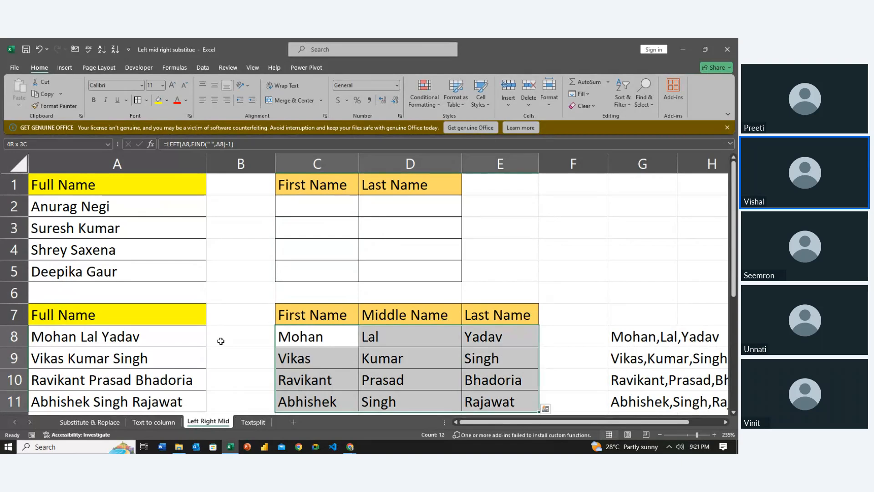
{"action": "key", "text": "Delete"}
{"action": "left_click", "coordinate": [220, 341]}
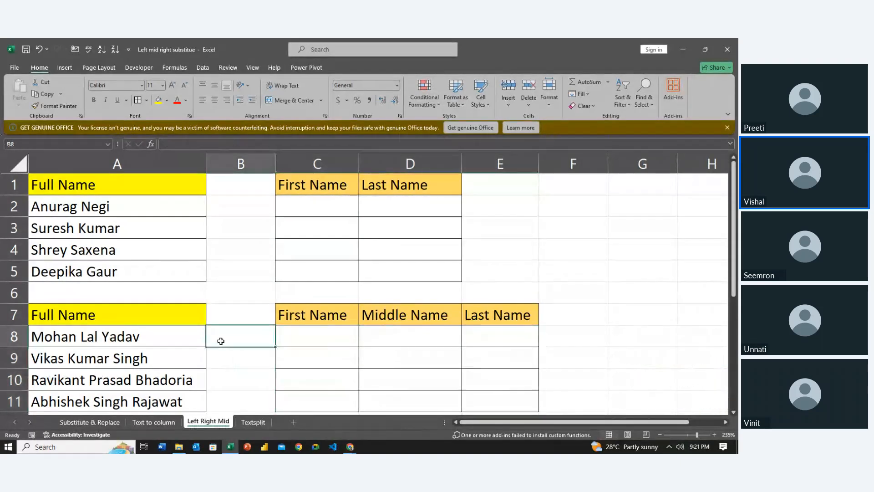
- Review the two-word full names in A2:A5 of the first table
{"action": "key", "text": "Right"}
{"action": "key", "text": "Up"}
{"action": "key", "text": "Up"}
{"action": "key", "text": "Left"}
{"action": "key", "text": "Down"}
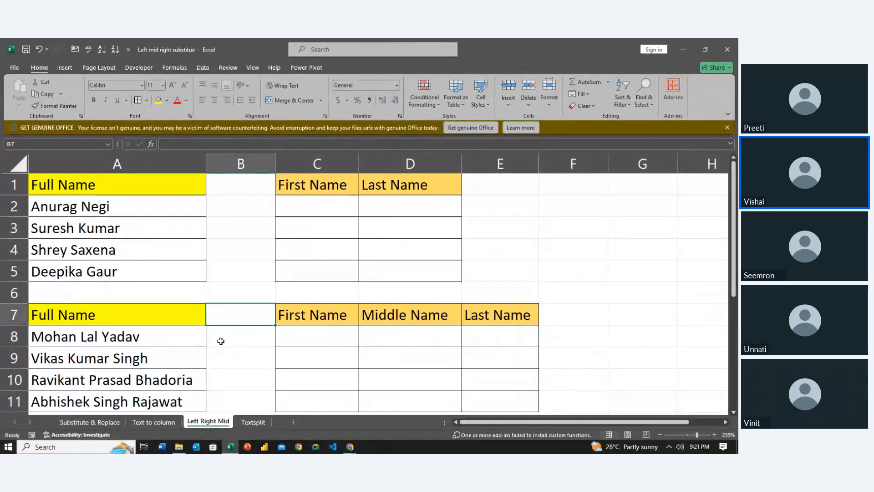
{"action": "key", "text": "Left"}
{"action": "key", "text": "Up"}
{"action": "key", "text": "Up"}
{"action": "key", "text": "Up"}
{"action": "key", "text": "Up"}
{"action": "key", "text": "Up"}
{"action": "key", "text": "Down"}
{"action": "key", "text": "Down"}
{"action": "key", "text": "Down"}
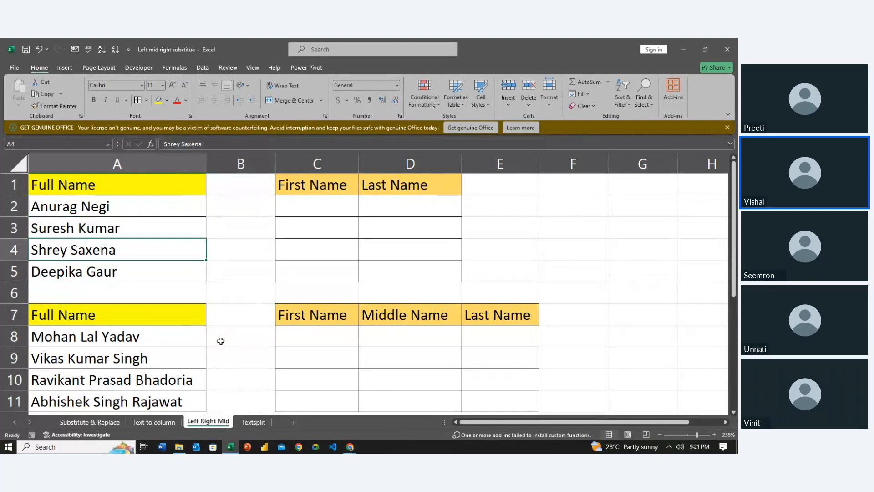
{"action": "key", "text": "Down"}
{"action": "key", "text": "Up"}
{"action": "key", "text": "Up"}
{"action": "key", "text": "Up"}
{"action": "key", "text": "Up"}
{"action": "key", "text": "Down"}
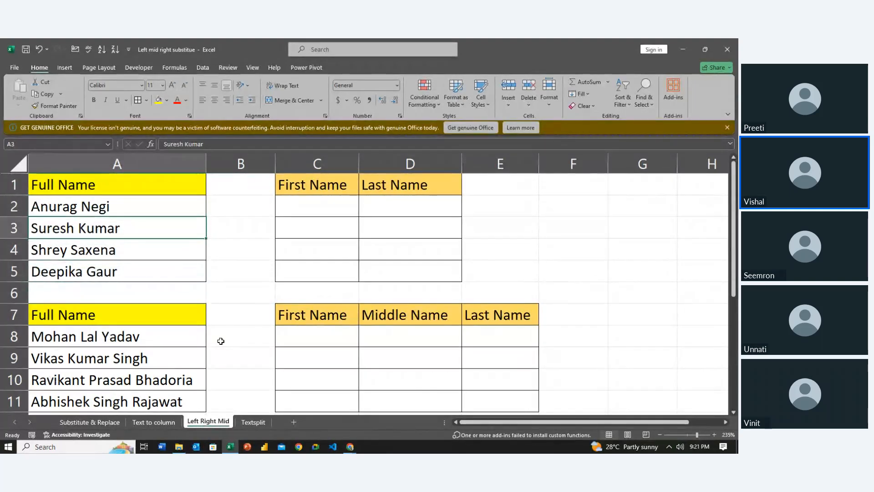
{"action": "key", "text": "Down"}
{"action": "key", "text": "Down"}
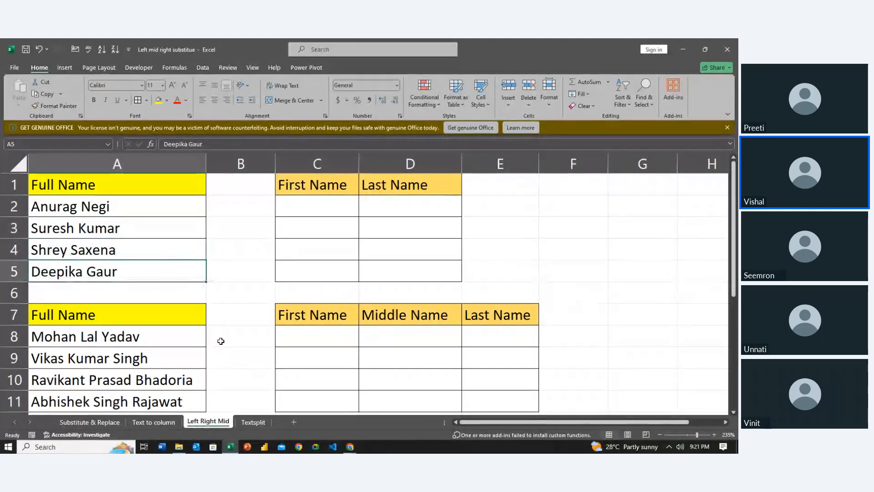
- Review the three-word names in A8:A11 and the mixed-length names in the list below them
{"action": "key", "text": "Down"}
{"action": "key", "text": "Down"}
{"action": "key", "text": "Down"}
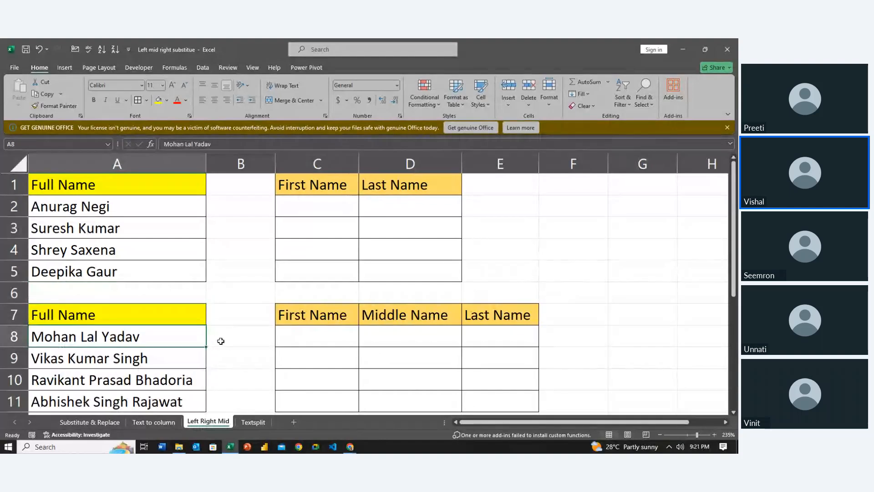
{"action": "key", "text": "Down"}
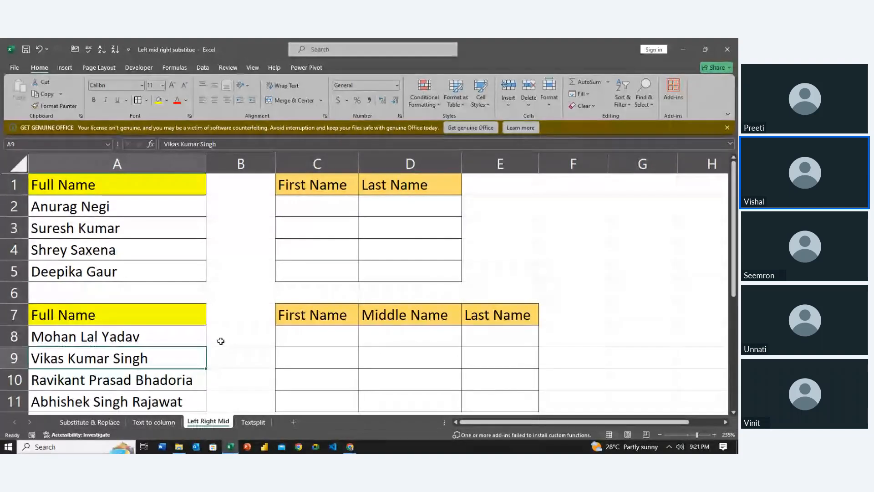
{"action": "key", "text": "Down"}
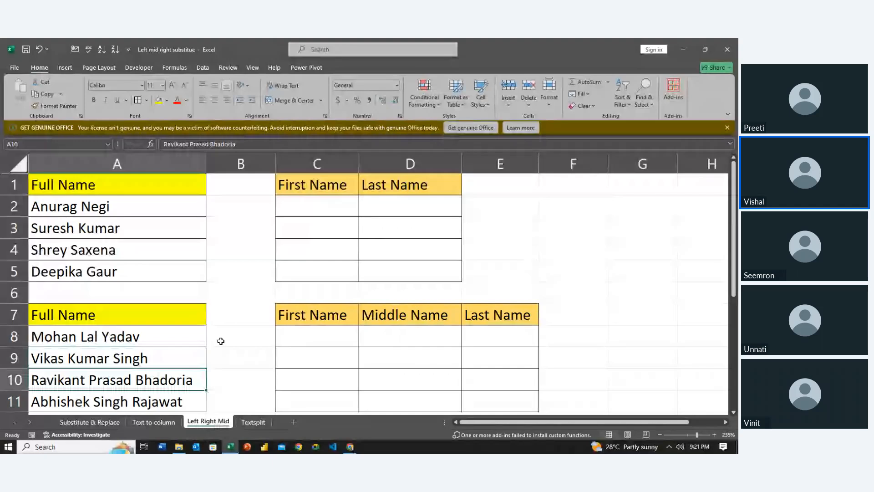
{"action": "key", "text": "Down"}
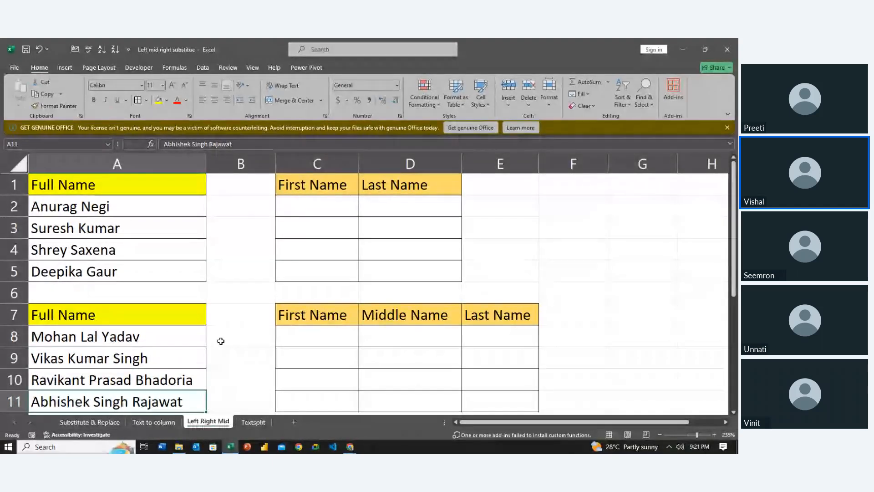
{"action": "key", "text": "Down"}
{"action": "key", "text": "Down"}
{"action": "key", "text": "Down"}
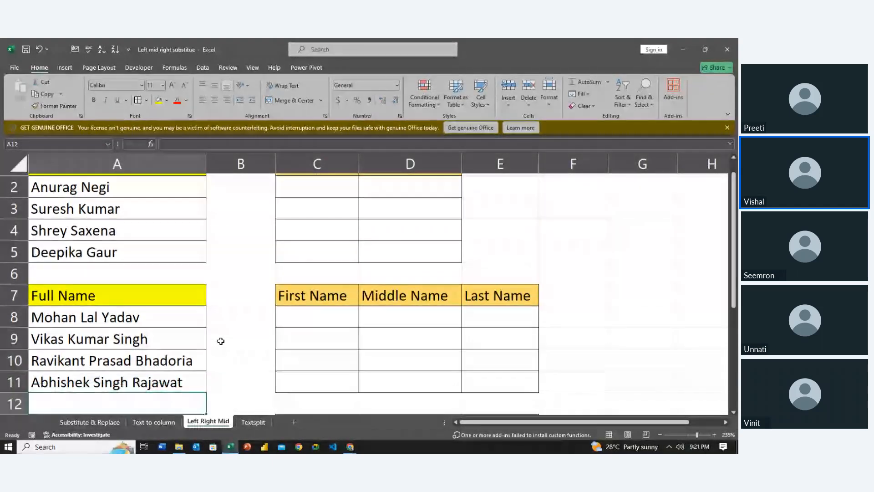
{"action": "key", "text": "Down"}
{"action": "key", "text": "Down"}
{"action": "key", "text": "Down"}
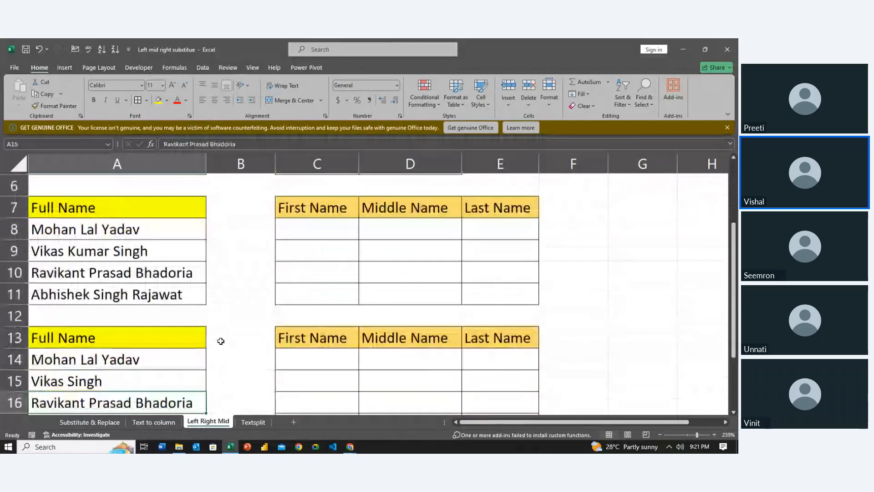
- Return to the first full name in A2 of the first table
{"action": "key", "text": "Up"}
{"action": "key", "text": "Up"}
{"action": "key", "text": "Up"}
{"action": "key", "text": "Up"}
{"action": "key", "text": "Up"}
{"action": "key", "text": "Up"}
{"action": "key", "text": "Up"}
{"action": "key", "text": "Up"}
{"action": "key", "text": "Up"}
{"action": "key", "text": "Up"}
{"action": "key", "text": "Up"}
{"action": "key", "text": "Up"}
{"action": "key", "text": "Up"}
{"action": "key", "text": "Up"}
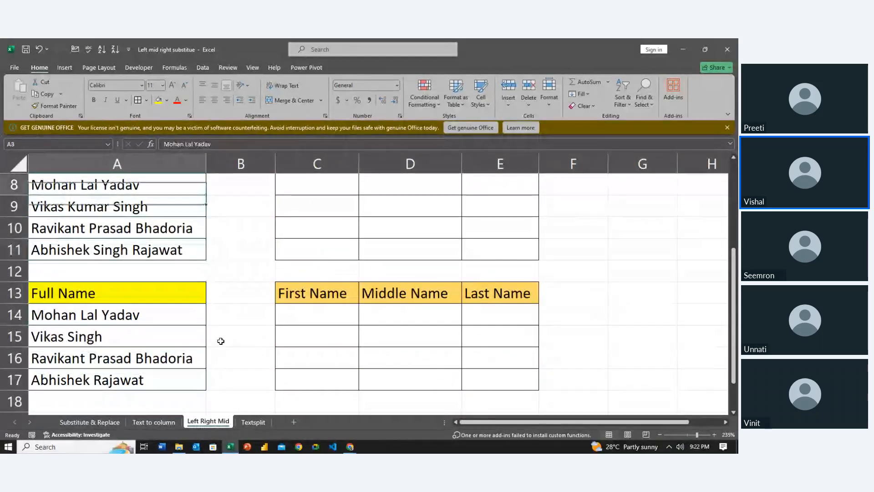
{"action": "key", "text": "Up"}
{"action": "key", "text": "Up"}
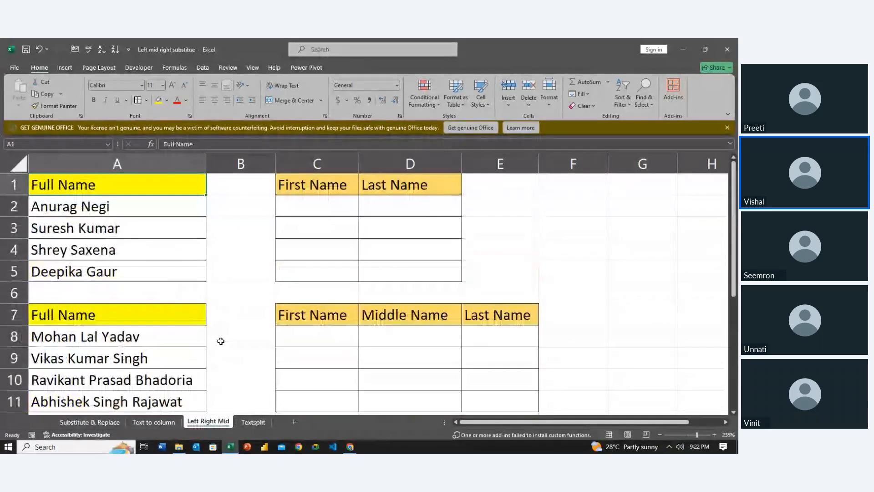
{"action": "key", "text": "Down"}
{"action": "key", "text": "Down"}
{"action": "key", "text": "Up"}
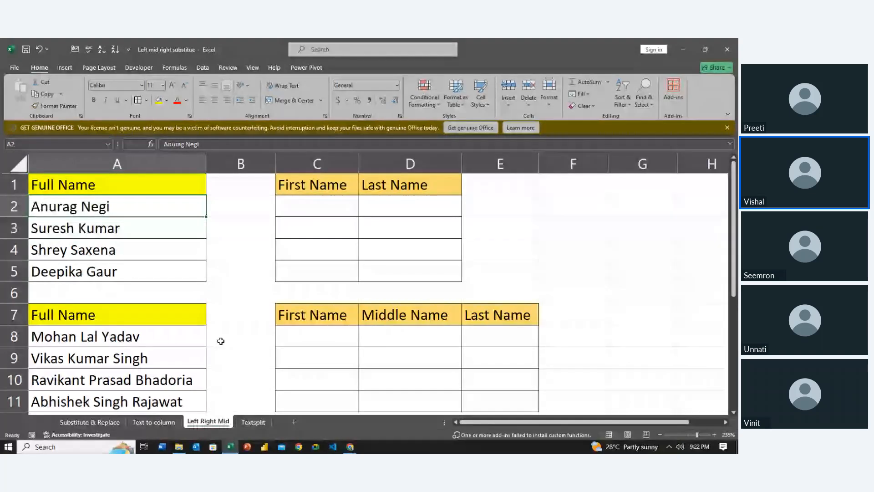
- Try extracting the first name in C2 with the formula =LEFT(A2,6)
{"action": "key", "text": "Right"}
{"action": "key", "text": "Right"}
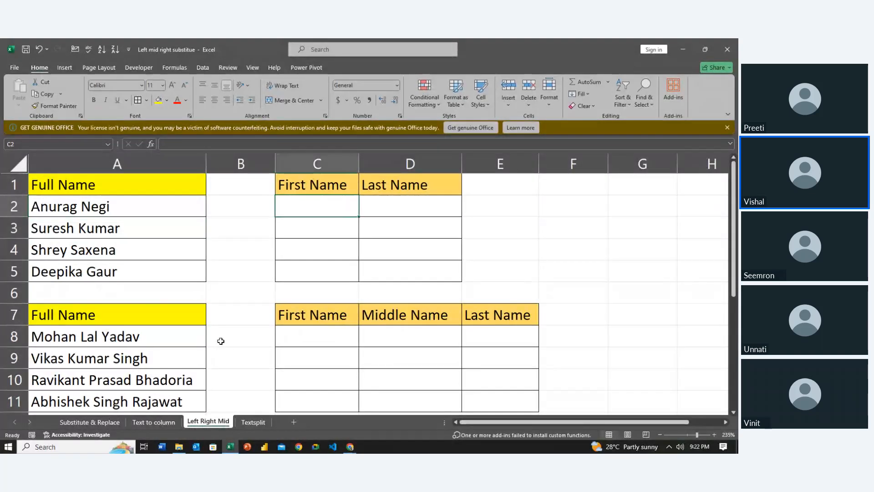
{"action": "type", "text": "="}
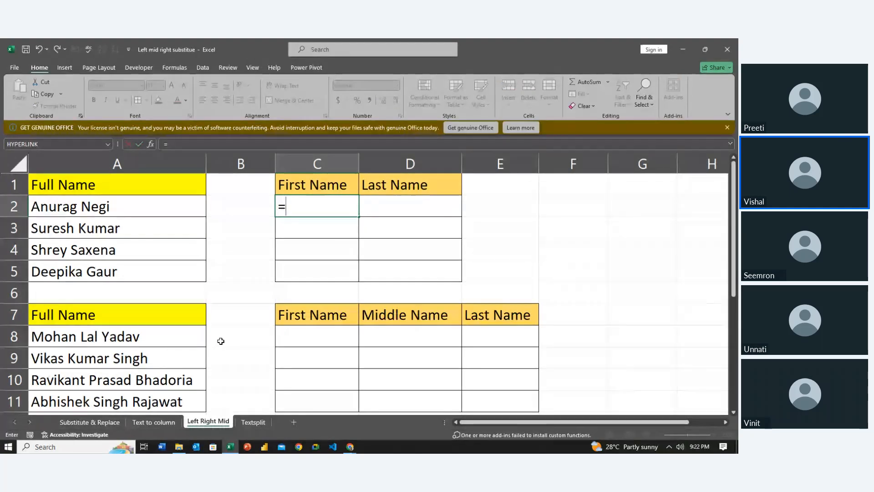
{"action": "type", "text": "lef"}
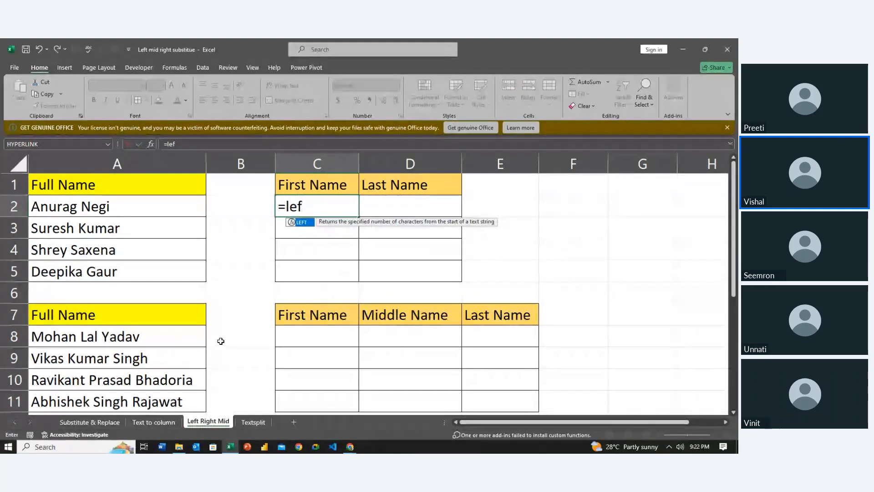
{"action": "key", "text": "Tab"}
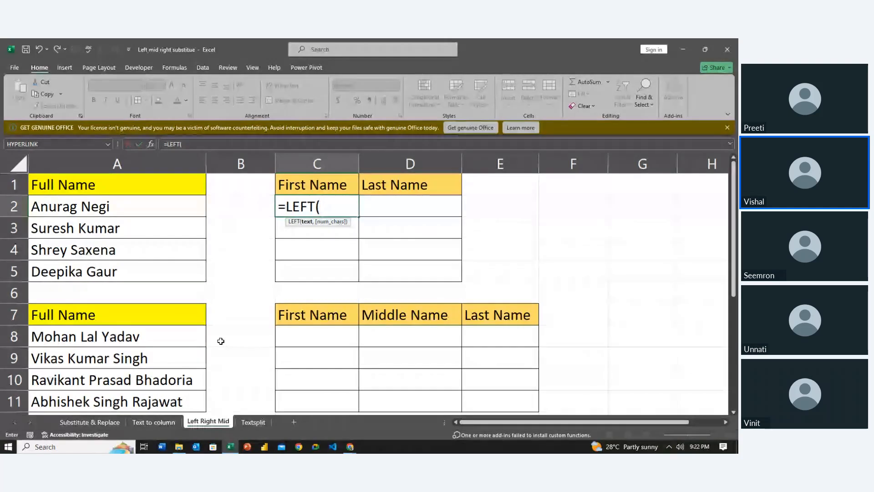
{"action": "left_click", "coordinate": [167, 208]}
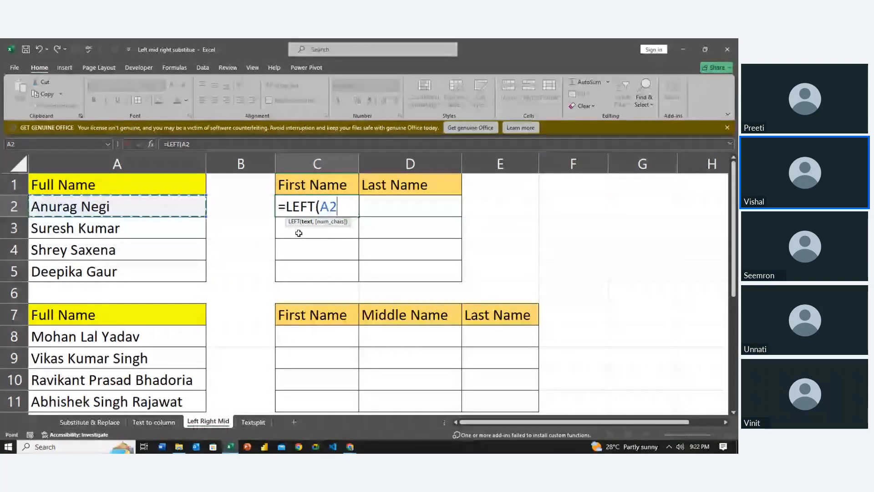
{"action": "type", "text": ","}
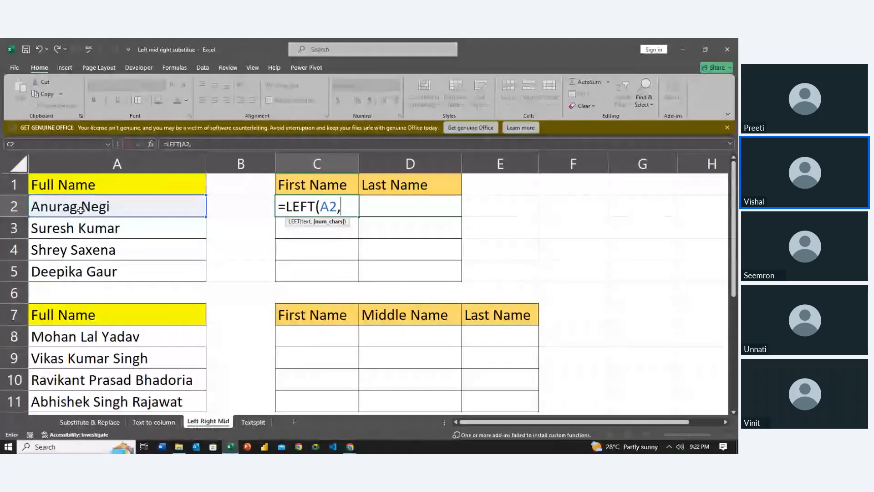
{"action": "type", "text": "6"}
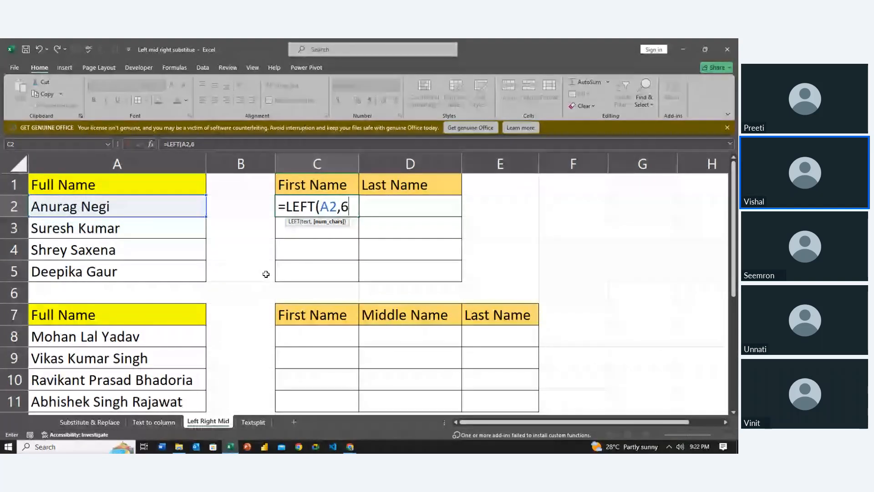
{"action": "key", "text": "Return"}
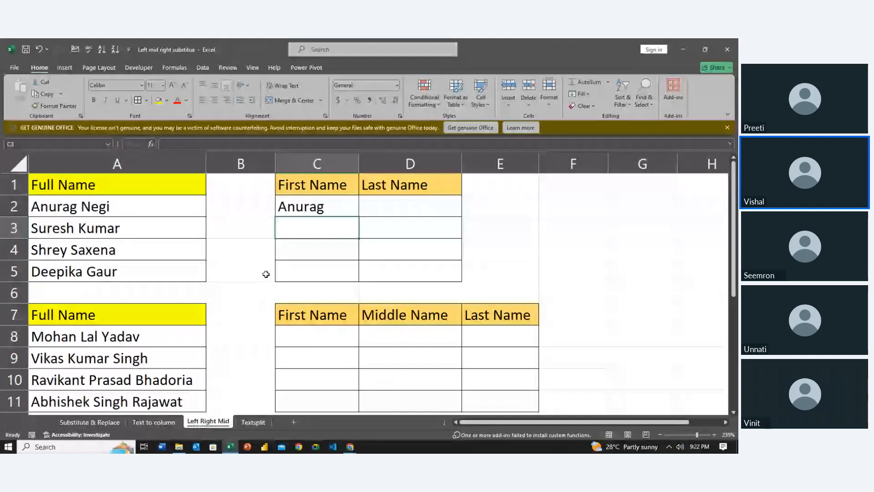
- Try extracting the last name in D2 with the formula =RIGHT(A2,4)
{"action": "key", "text": "Right"}
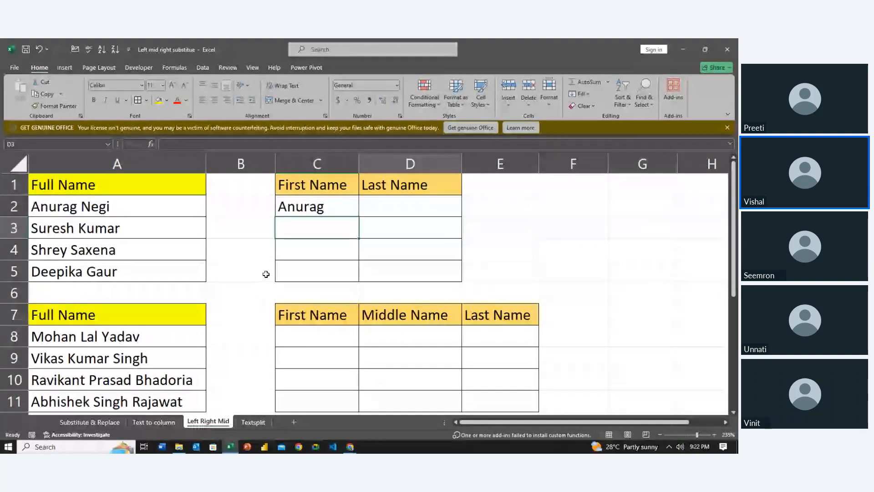
{"action": "key", "text": "Up"}
{"action": "type", "text": "="}
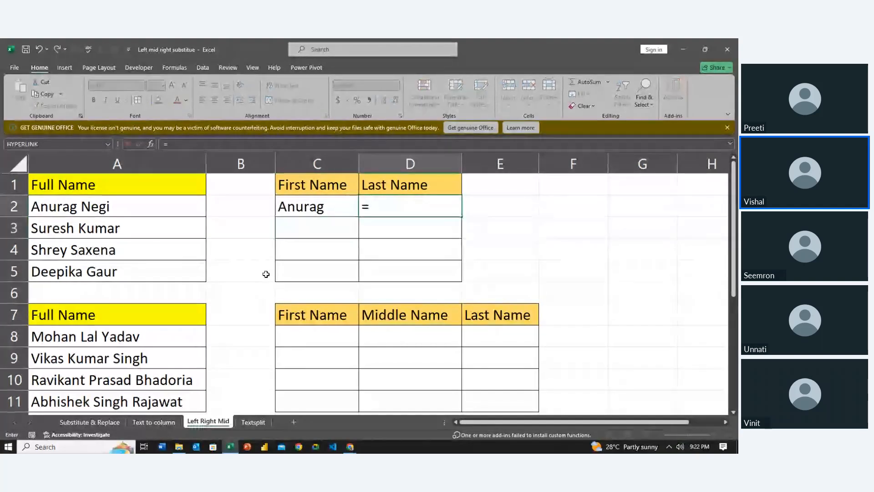
{"action": "type", "text": "RIGHT("}
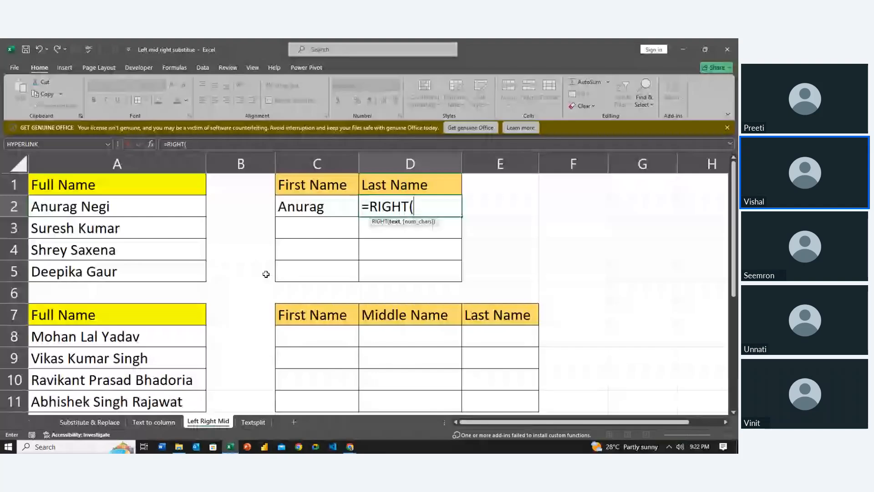
{"action": "left_click", "coordinate": [176, 211]}
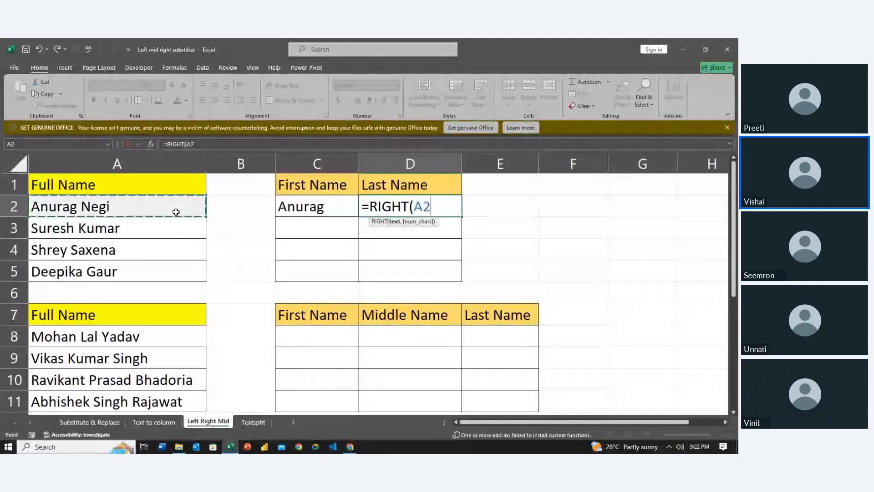
{"action": "type", "text": ","}
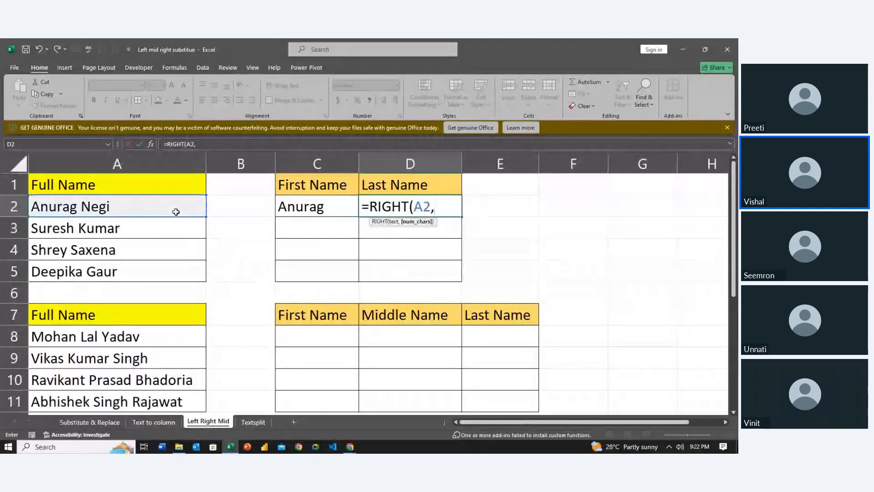
{"action": "type", "text": "4"}
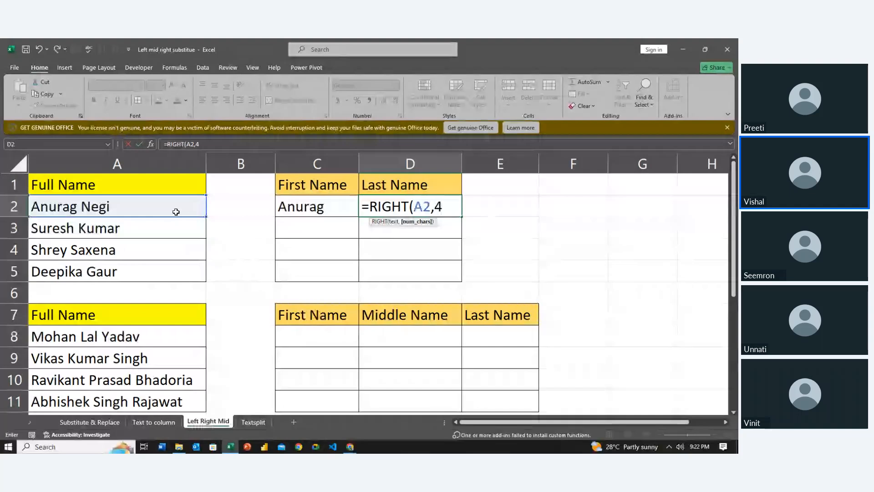
{"action": "key", "text": "Return"}
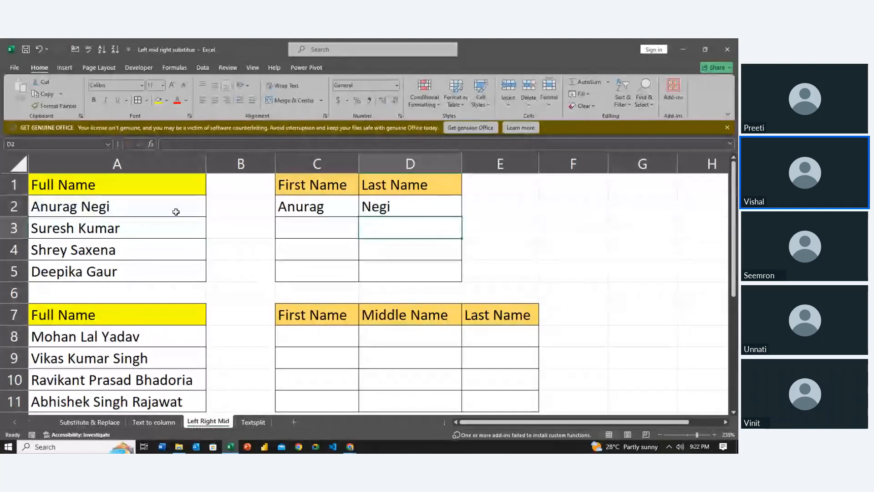
- Try filling the LEFT and RIGHT formulas from C2:D2 down through row 5
{"action": "key", "text": "Up"}
{"action": "key", "text": "Left"}
{"action": "key", "text": "shift+Right"}
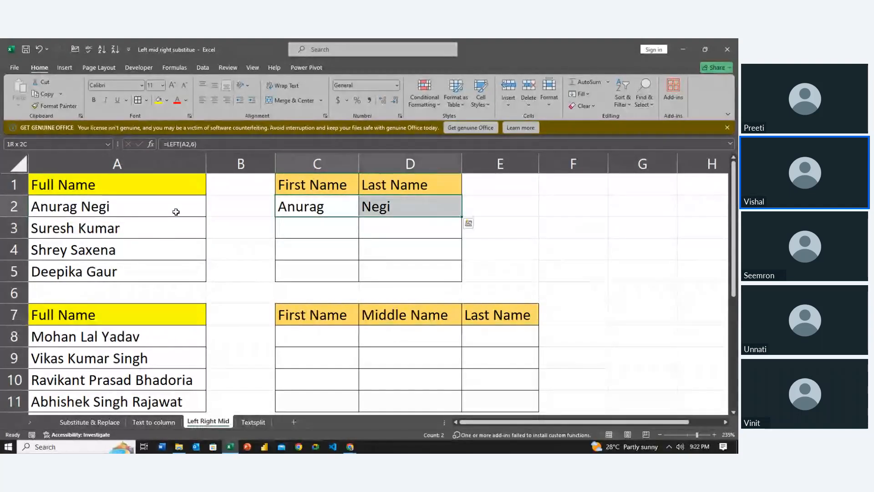
{"action": "key", "text": "shift+Down"}
{"action": "key", "text": "shift+Down"}
{"action": "key", "text": "shift+Down"}
{"action": "key", "text": "ctrl+d"}
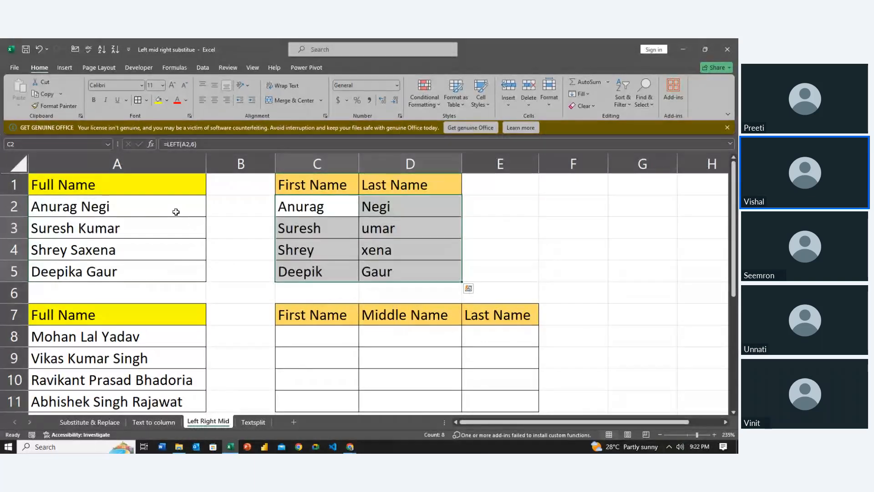
- Clear the fixed-length LEFT and RIGHT formulas from the first table's First Name and Last Name cells
{"action": "key", "text": "Left"}
{"action": "key", "text": "Right"}
{"action": "key", "text": "shift+Down"}
{"action": "key", "text": "shift+Down"}
{"action": "key", "text": "shift+Down"}
{"action": "key", "text": "shift+Right"}
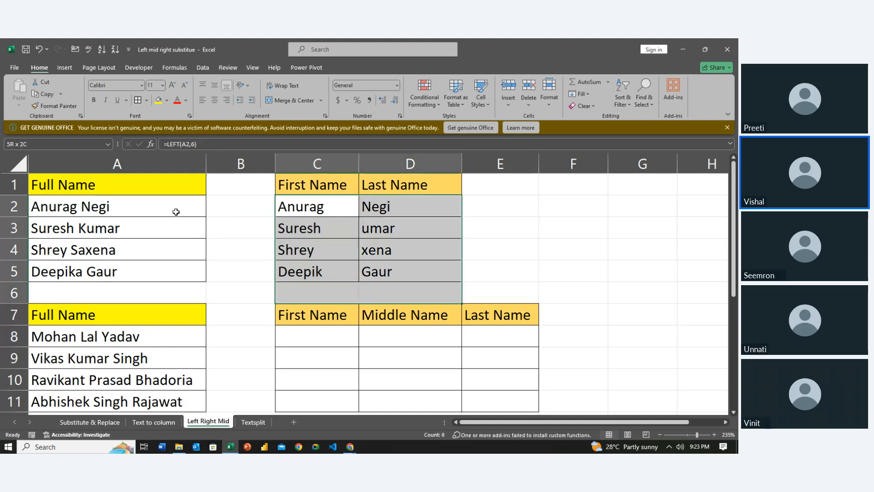
{"action": "key", "text": "Delete"}
{"action": "key", "text": "Left"}
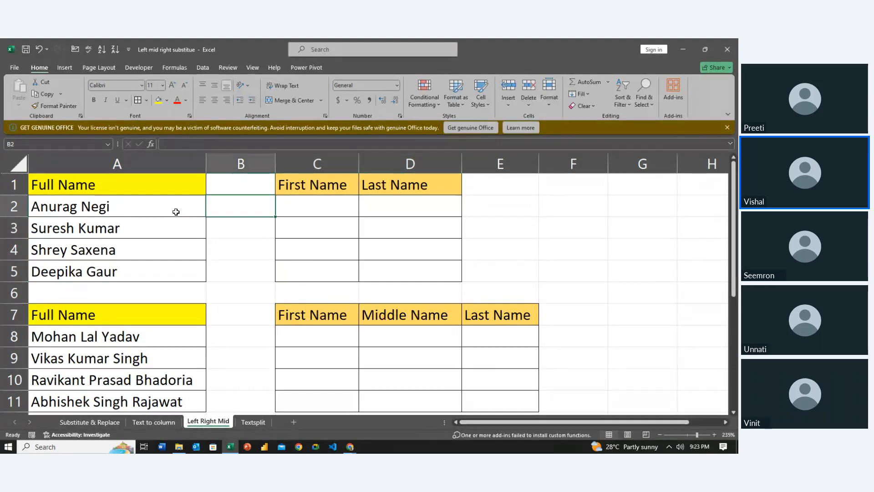
{"action": "key", "text": "Right"}
{"action": "key", "text": "Left"}
{"action": "key", "text": "Right"}
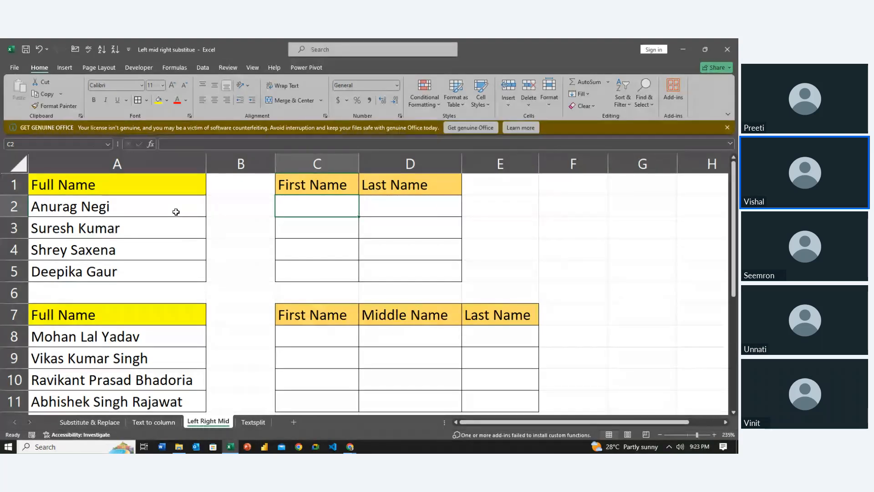
{"action": "key", "text": "shift+Down"}
{"action": "key", "text": "shift+Down"}
{"action": "key", "text": "shift+Down"}
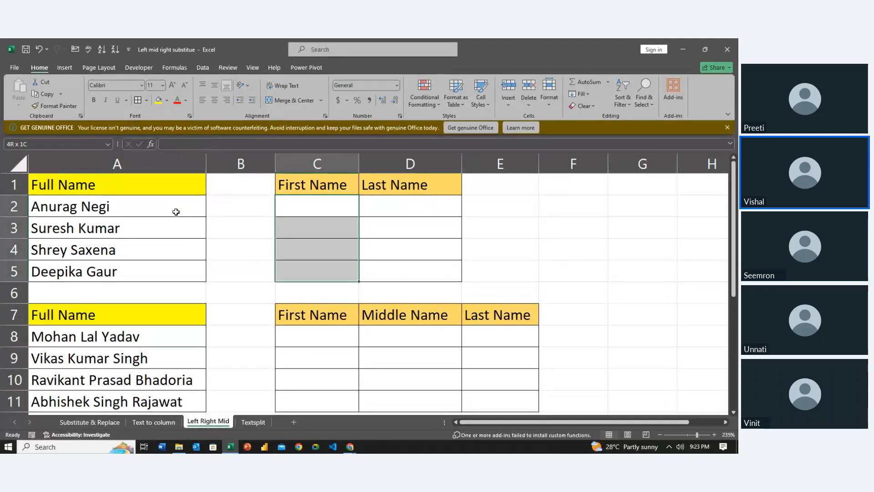
{"action": "key", "text": "Right"}
{"action": "key", "text": "Left"}
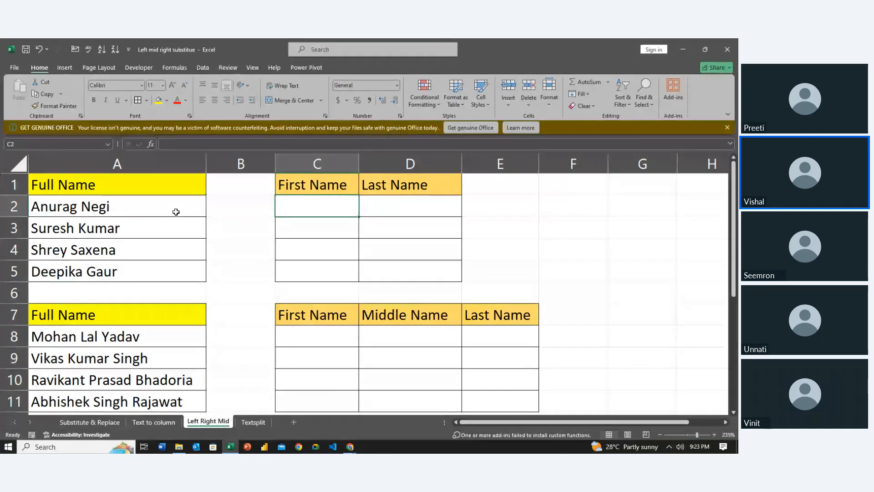
- Examine where the space separates the first and last names in A2 and the entries below it
{"action": "key", "text": "Left"}
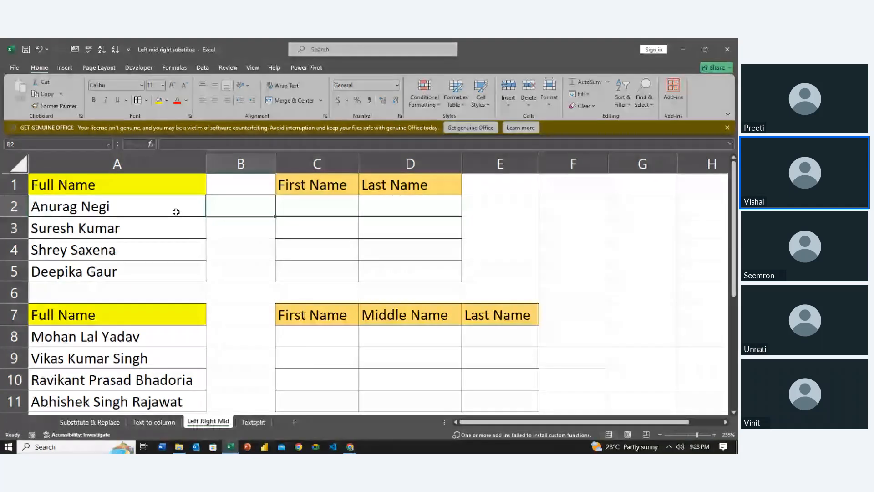
{"action": "key", "text": "Left"}
{"action": "key", "text": "ctrl+c"}
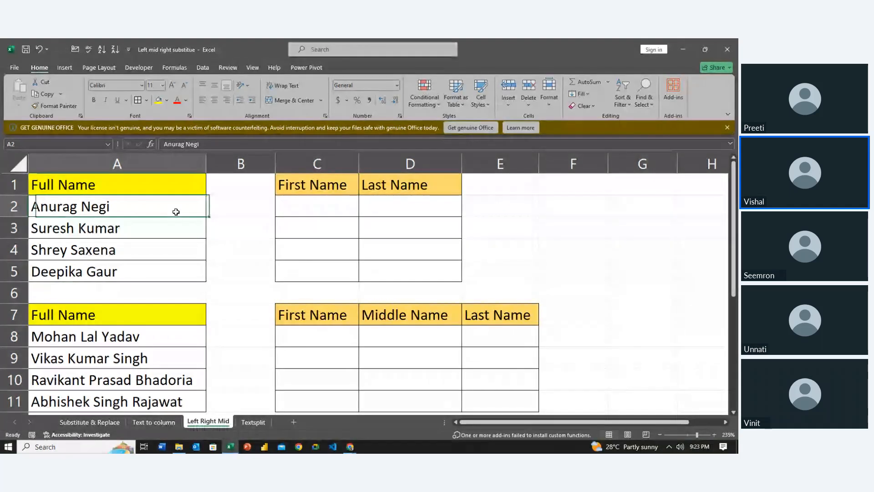
{"action": "key", "text": "Escape"}
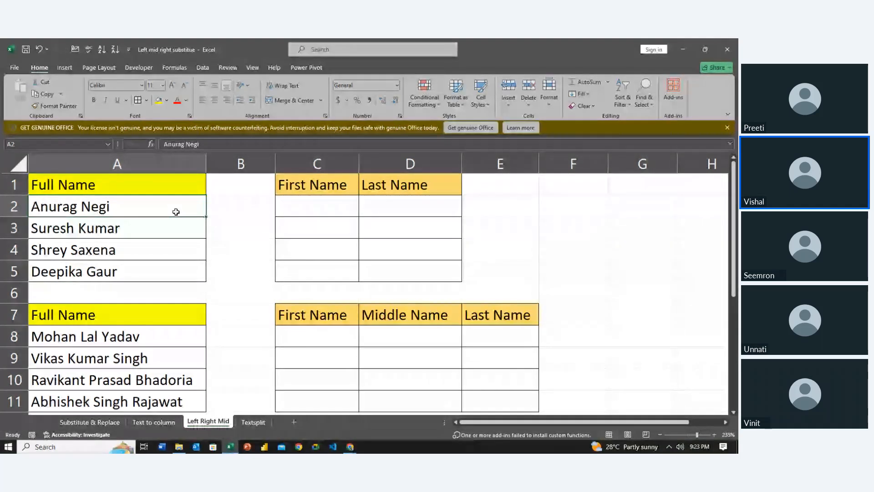
{"action": "double_click", "coordinate": [79, 211]}
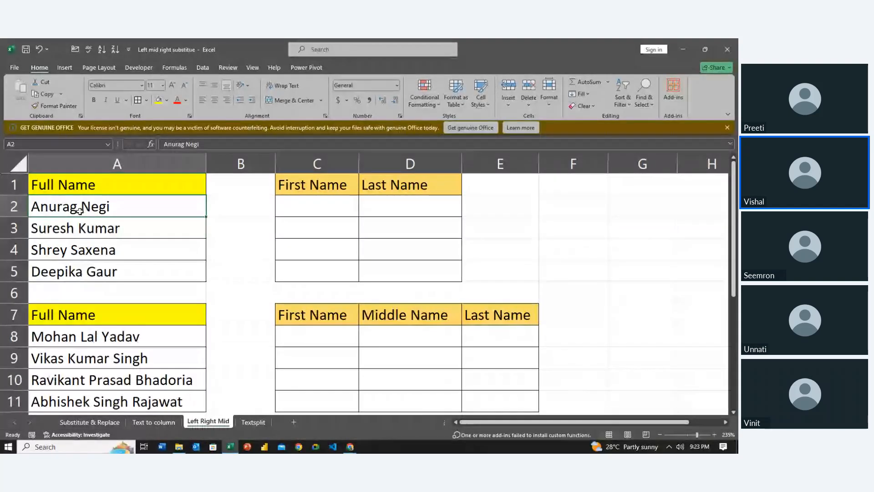
{"action": "double_click", "coordinate": [78, 211]}
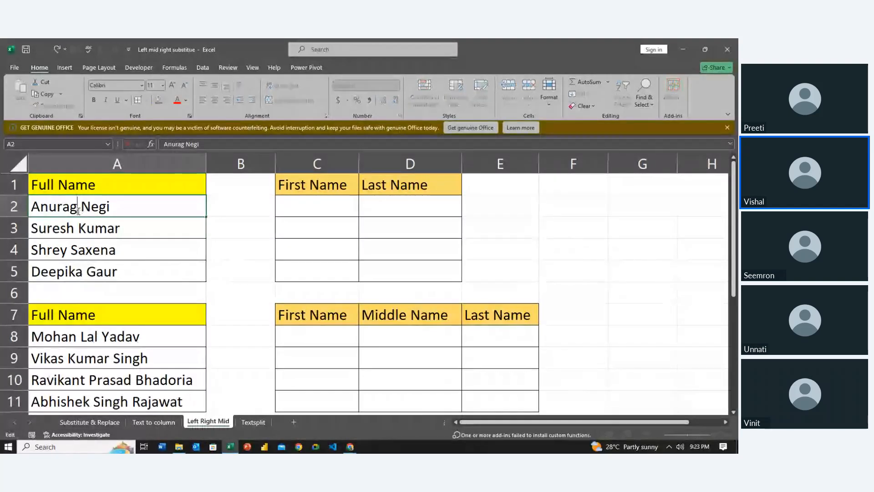
{"action": "left_click", "coordinate": [76, 227]}
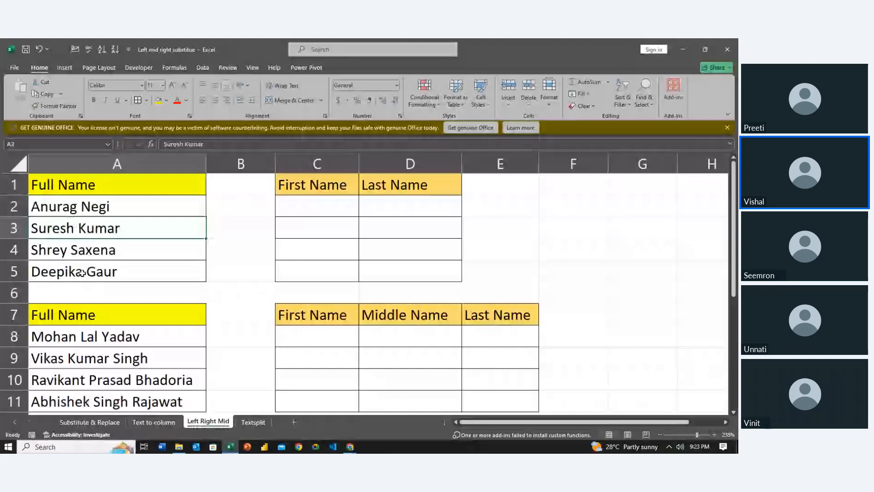
{"action": "left_click", "coordinate": [57, 205]}
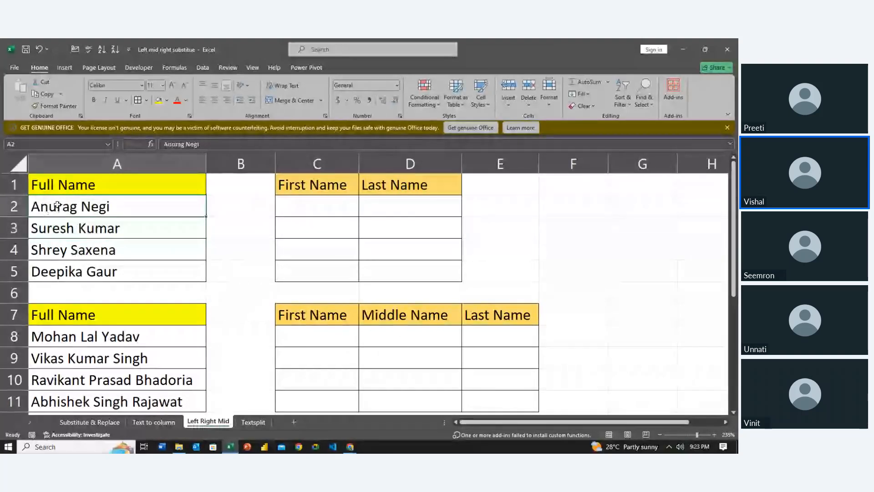
{"action": "double_click", "coordinate": [81, 209]}
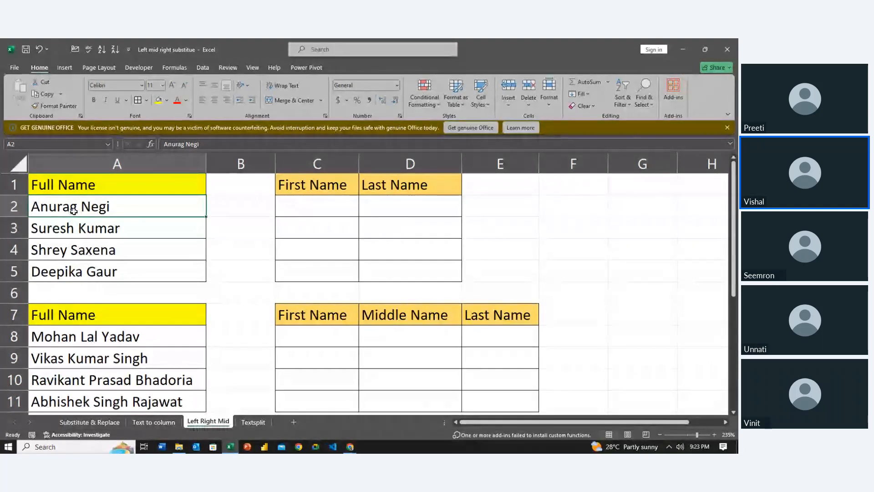
{"action": "double_click", "coordinate": [120, 205]}
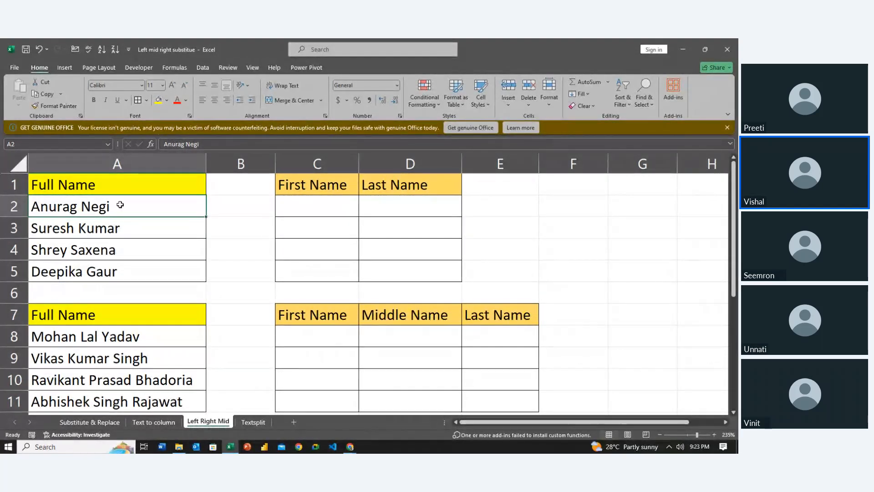
{"action": "left_click", "coordinate": [289, 209]}
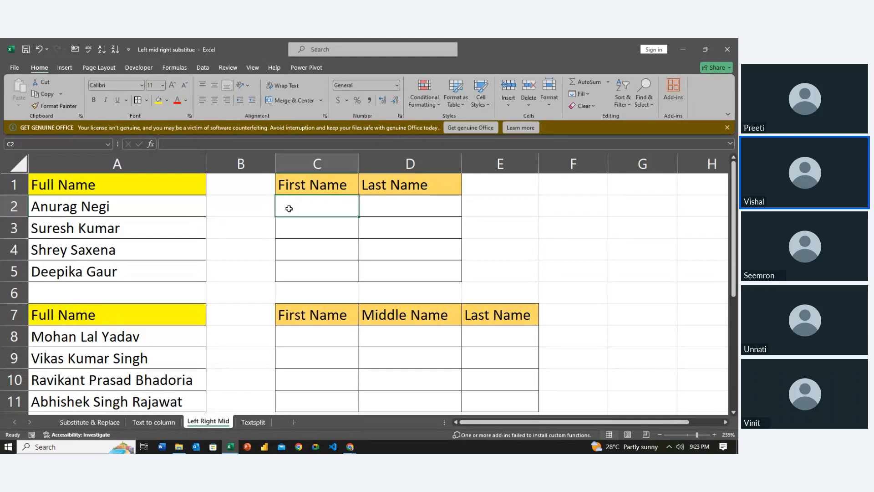
{"action": "type", "text": "=lef"}
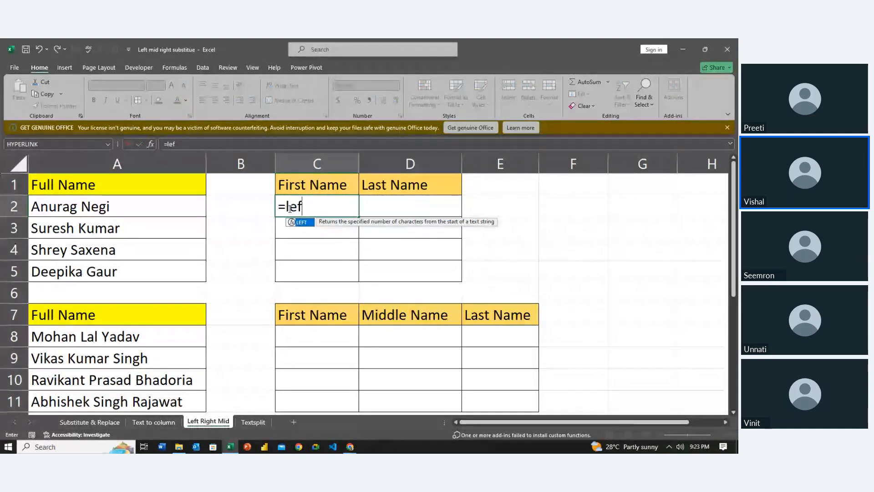
{"action": "key", "text": "BackSpace"}
{"action": "key", "text": "BackSpace"}
{"action": "key", "text": "BackSpace"}
{"action": "key", "text": "BackSpace"}
- Find the position of the space in A2's full name with the formula =FIND(" ",A2) in F2
{"action": "key", "text": "Right"}
{"action": "key", "text": "Right"}
{"action": "key", "text": "Right"}
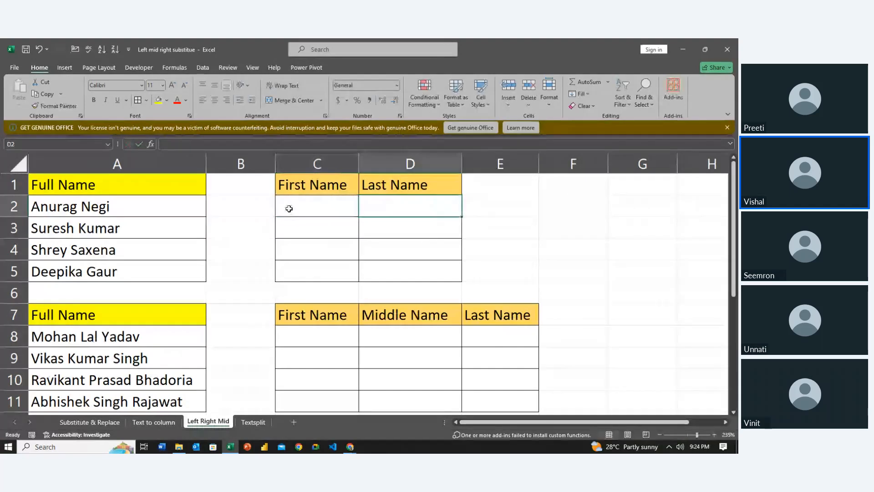
{"action": "type", "text": "="}
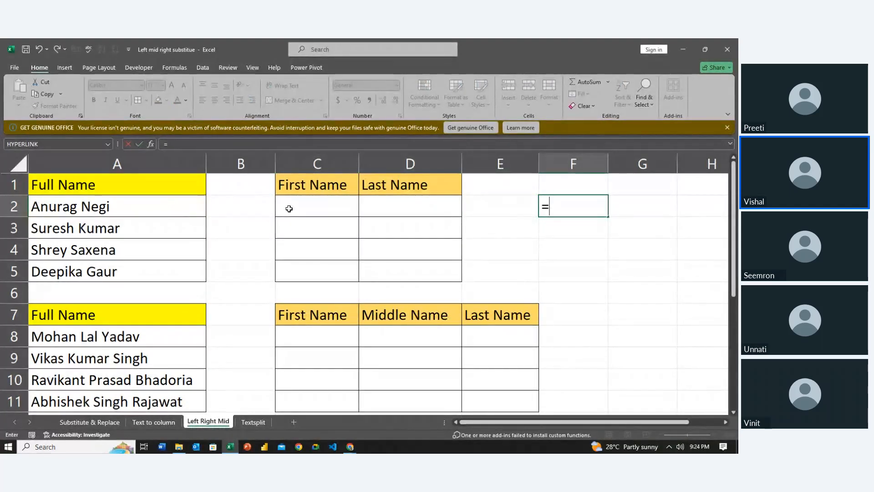
{"action": "key", "text": "BackSpace"}
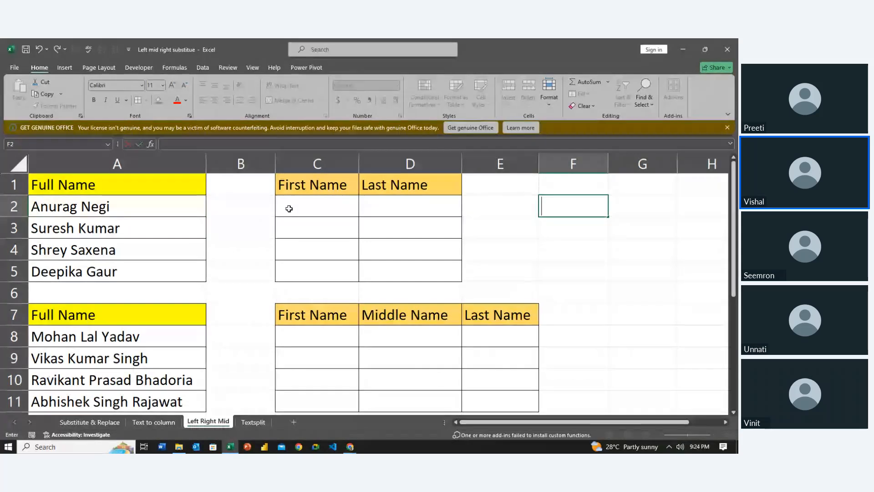
{"action": "type", "text": "f"}
{"action": "key", "text": "BackSpace"}
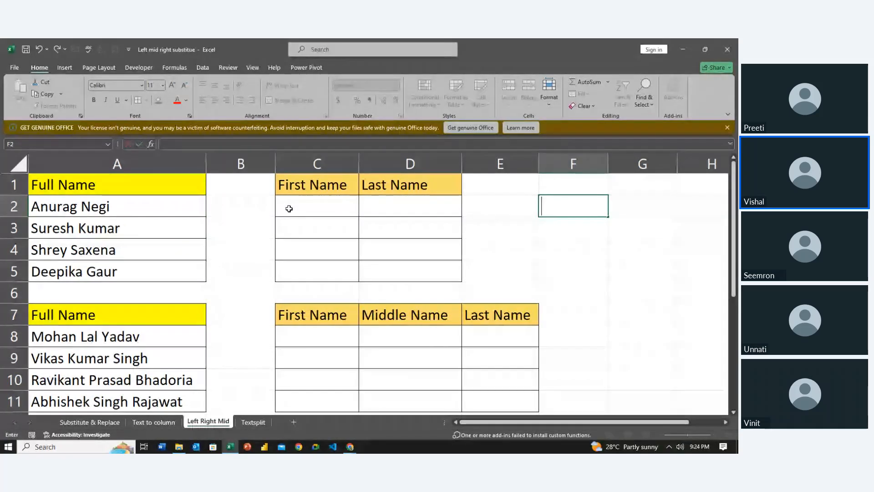
{"action": "type", "text": "=find"}
{"action": "key", "text": "Tab"}
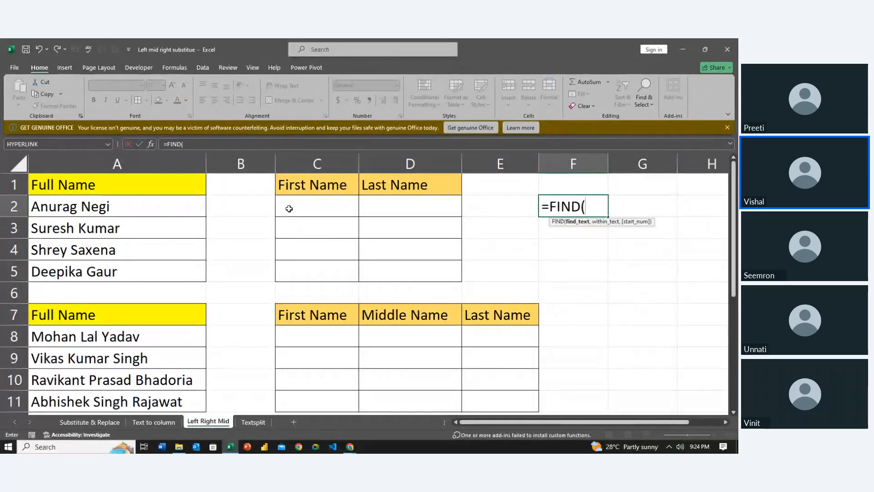
{"action": "type", "text": "\" \","}
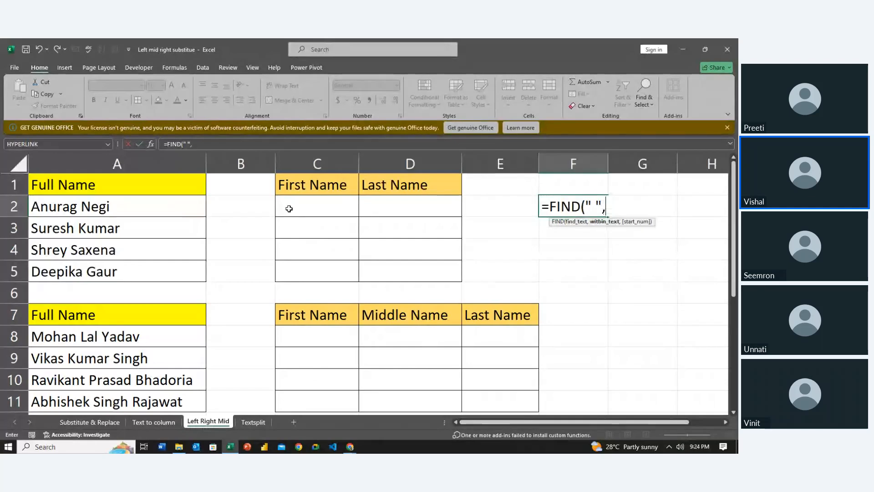
{"action": "left_click", "coordinate": [141, 207]}
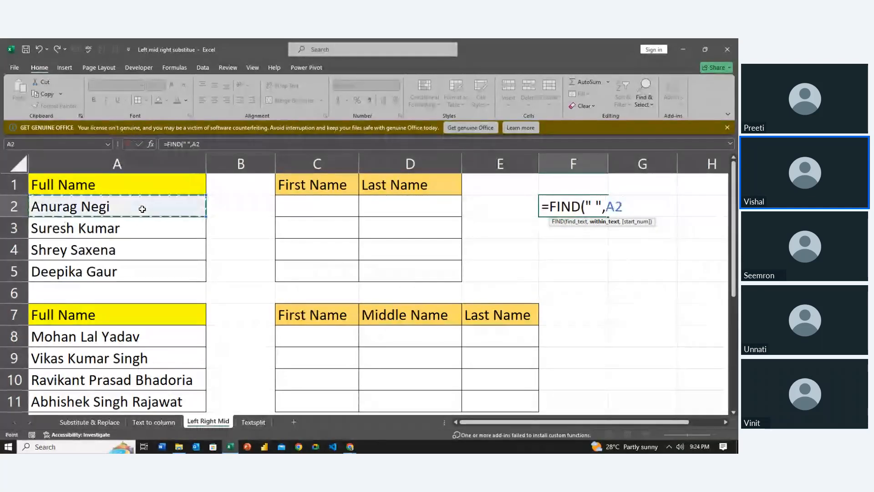
{"action": "key", "text": "Return"}
{"action": "key", "text": "Up"}
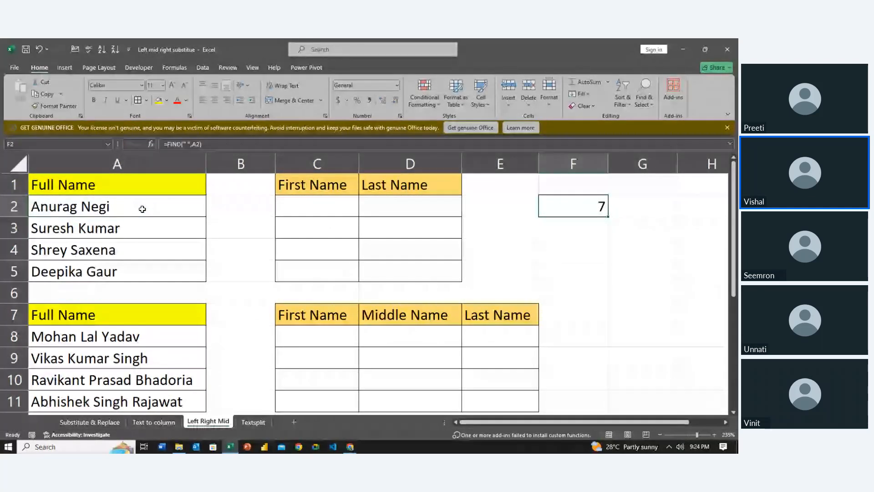
- Calculate the first name's length in F3 by subtracting one from the space position with the formula =F2-1
{"action": "key", "text": "Down"}
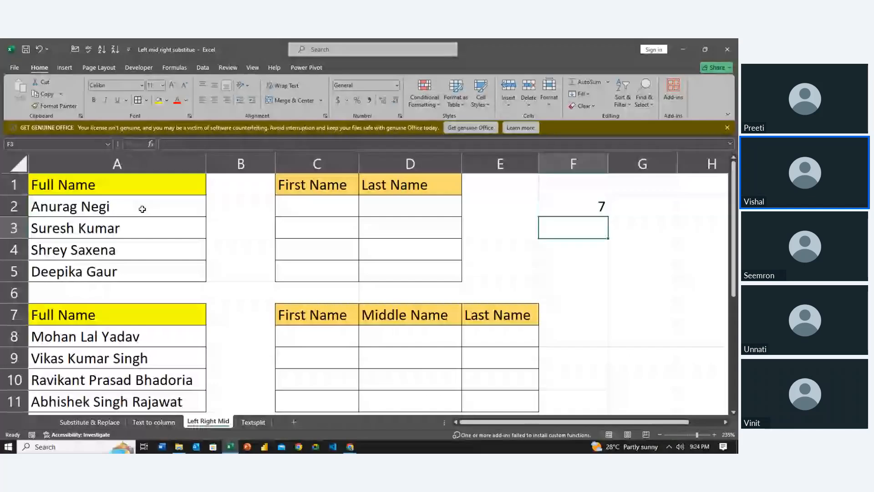
{"action": "type", "text": "="}
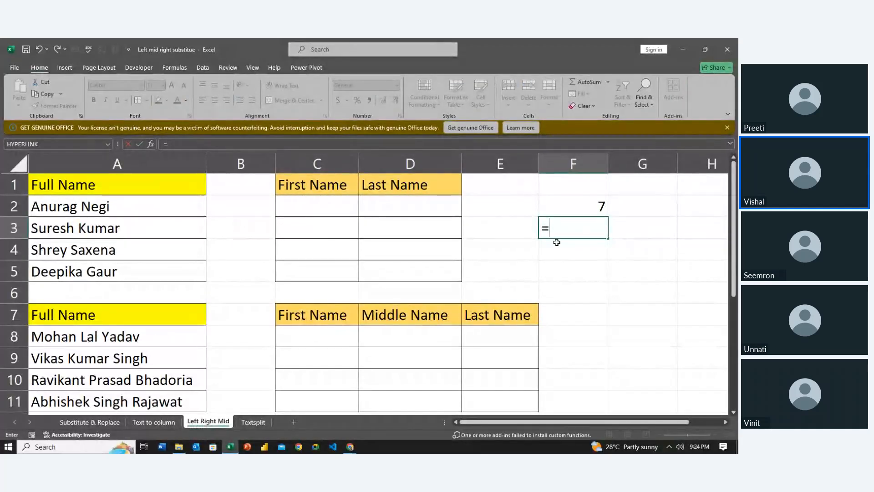
{"action": "left_click", "coordinate": [563, 212]}
{"action": "type", "text": ","}
{"action": "key", "text": "BackSpace"}
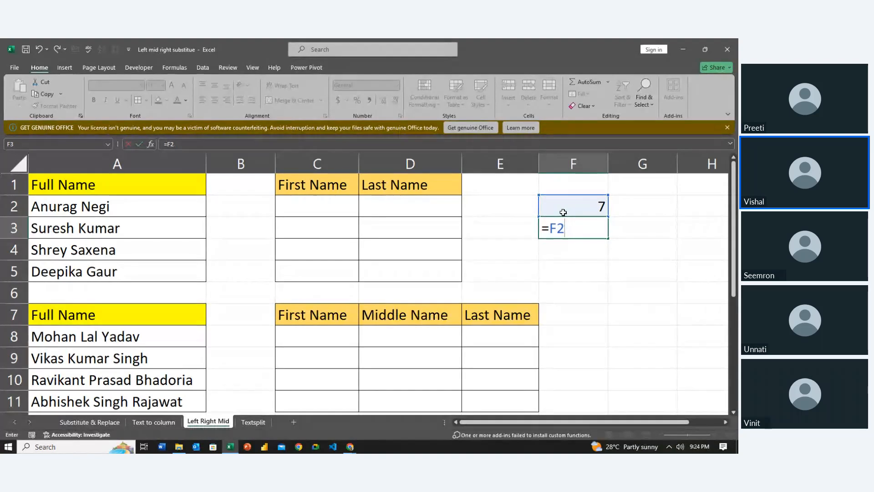
{"action": "type", "text": "-1"}
{"action": "key", "text": "Return"}
{"action": "key", "text": "Up"}
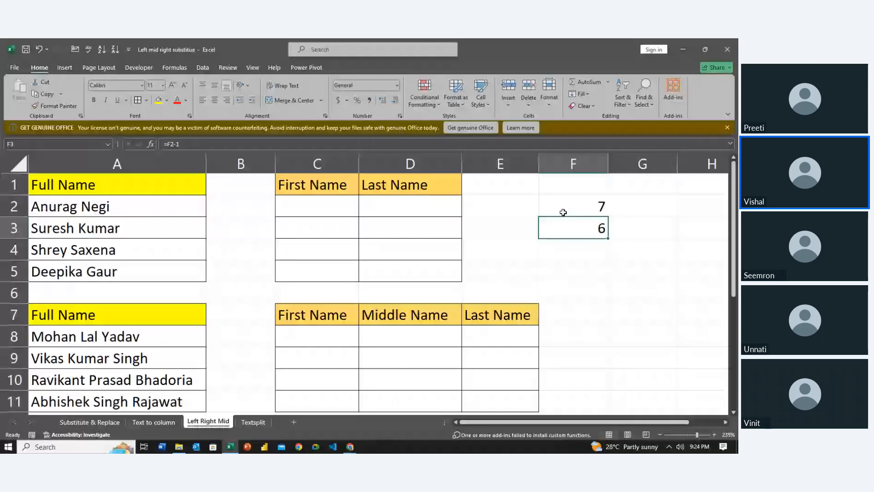
{"action": "key", "text": "Left"}
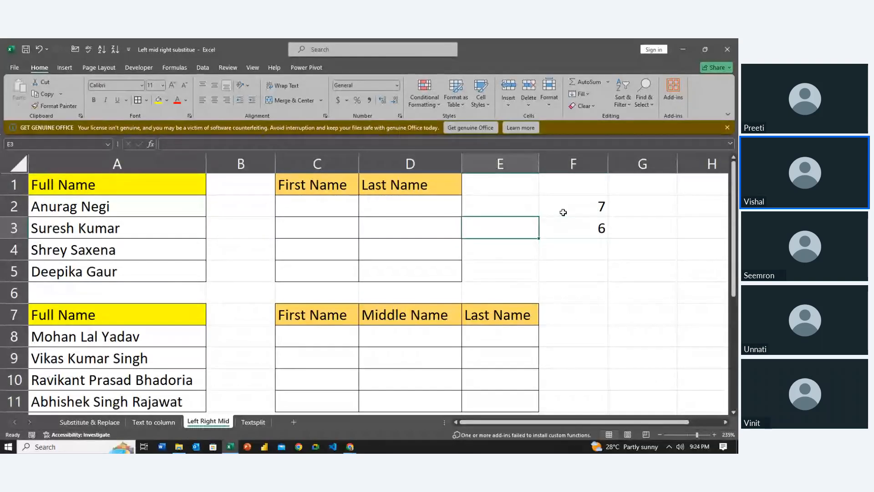
- Change the FIND formula in F2 to search the full name in A4 instead, as =FIND(" ",A4)
{"action": "left_click", "coordinate": [563, 212]}
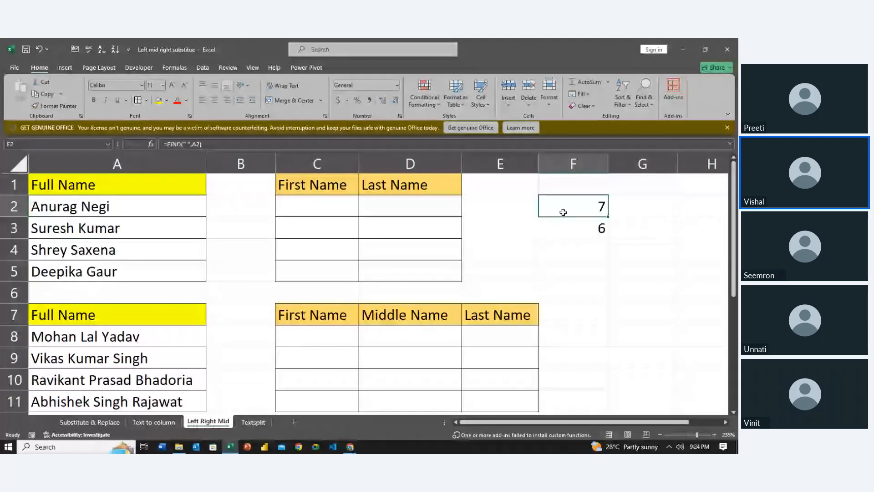
{"action": "double_click", "coordinate": [563, 212]}
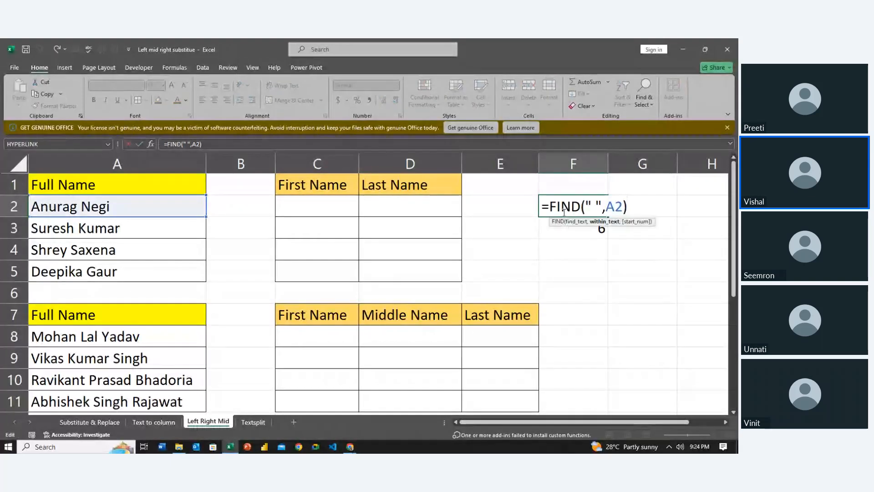
{"action": "key", "text": "BackSpace"}
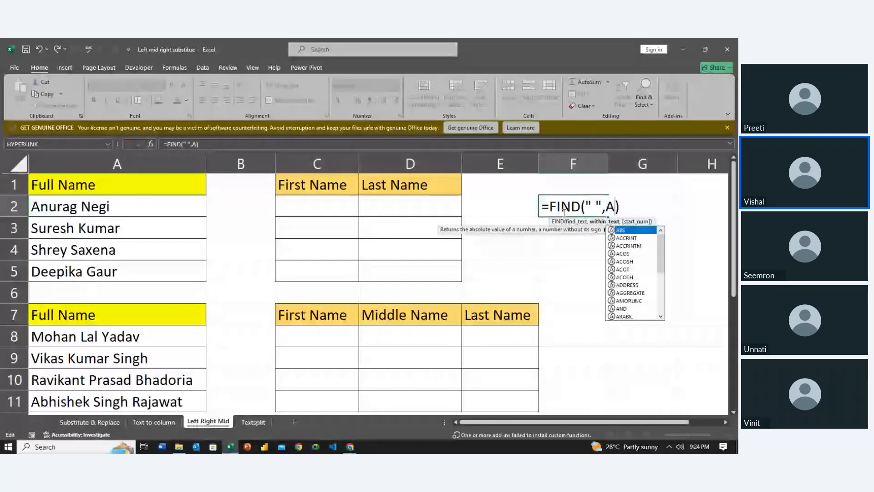
{"action": "type", "text": "3"}
{"action": "key", "text": "BackSpace"}
{"action": "type", "text": "4"}
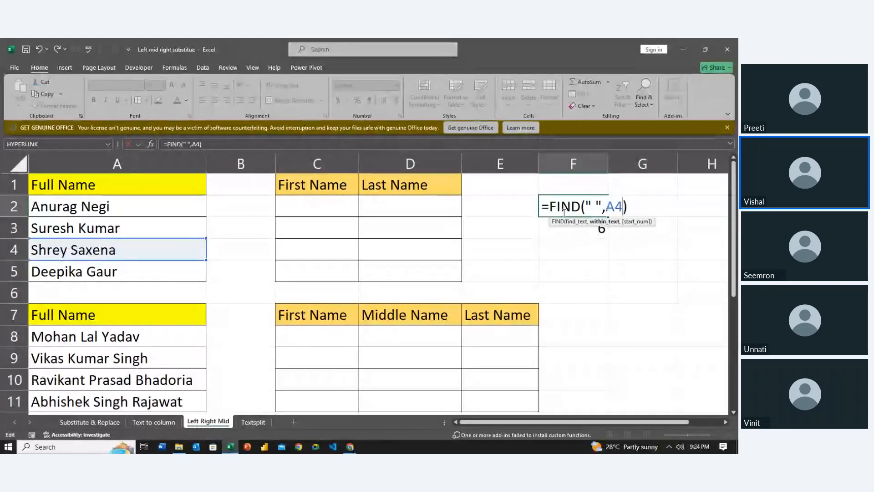
{"action": "key", "text": "Return"}
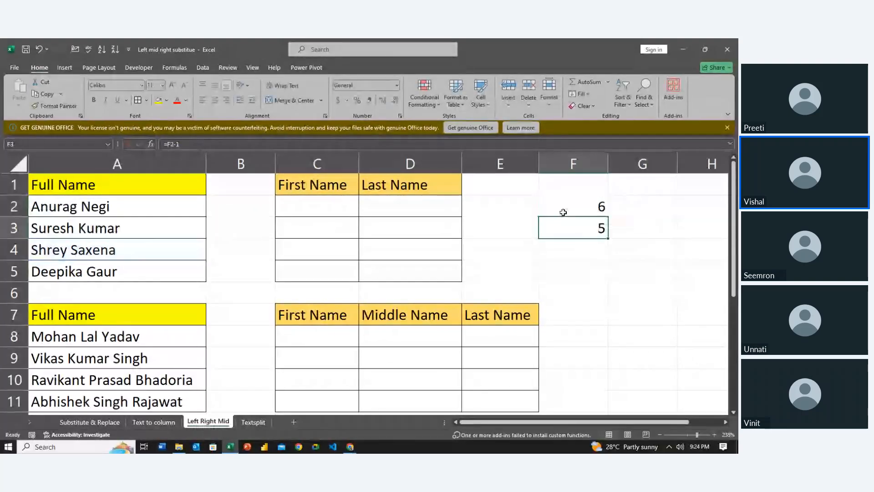
- Extract the first name in C2 with the formula =LEFT(A2,FIND(" ",A2)-1)
{"action": "key", "text": "Left"}
{"action": "key", "text": "Left"}
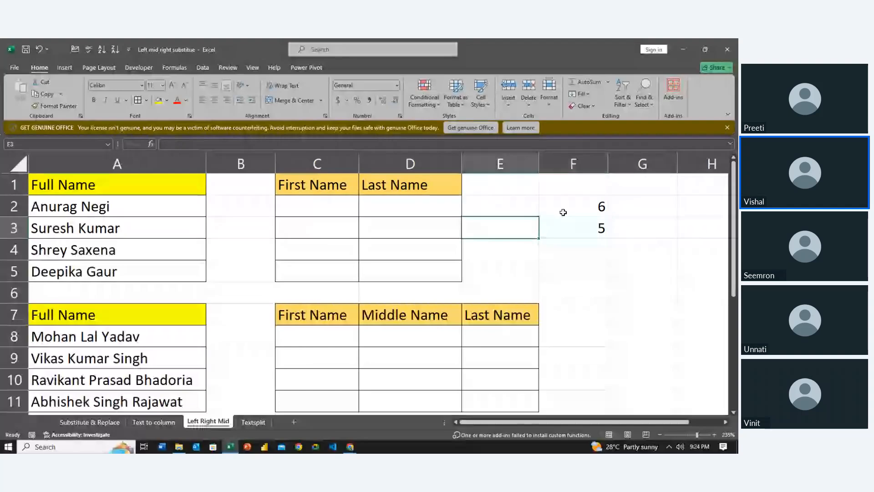
{"action": "key", "text": "Up"}
{"action": "type", "text": "="}
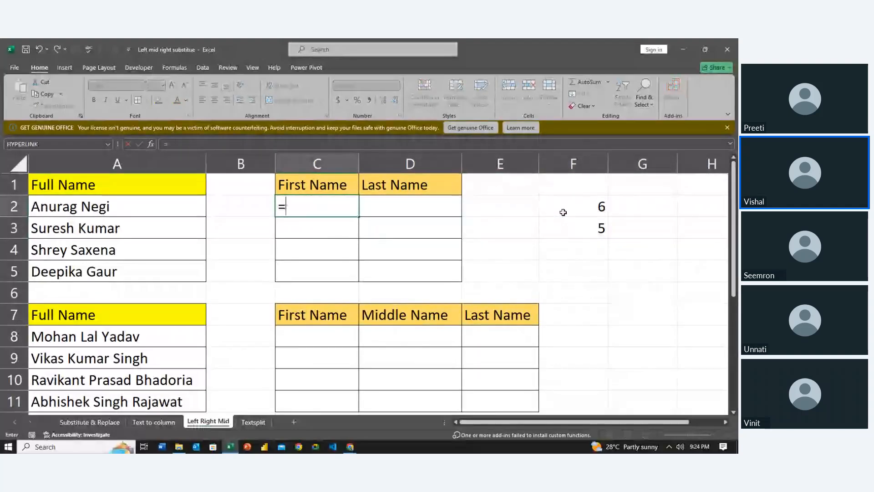
{"action": "type", "text": "lef"}
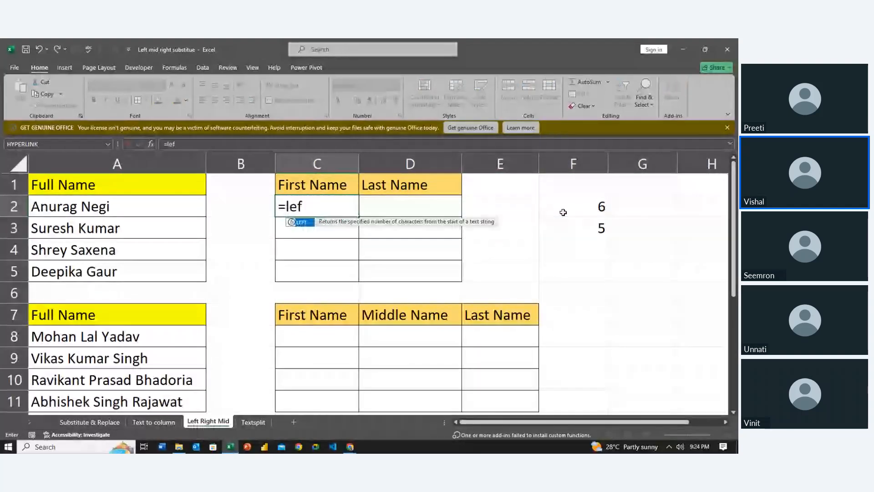
{"action": "key", "text": "Tab"}
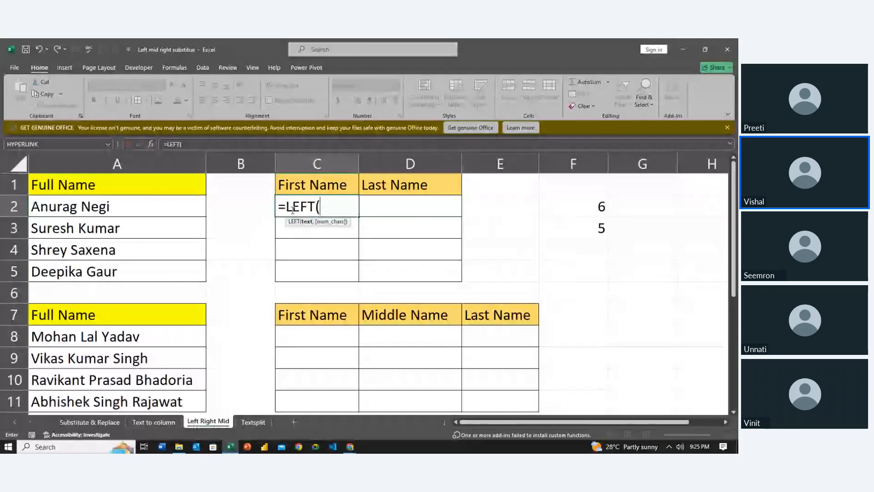
{"action": "left_click", "coordinate": [124, 216]}
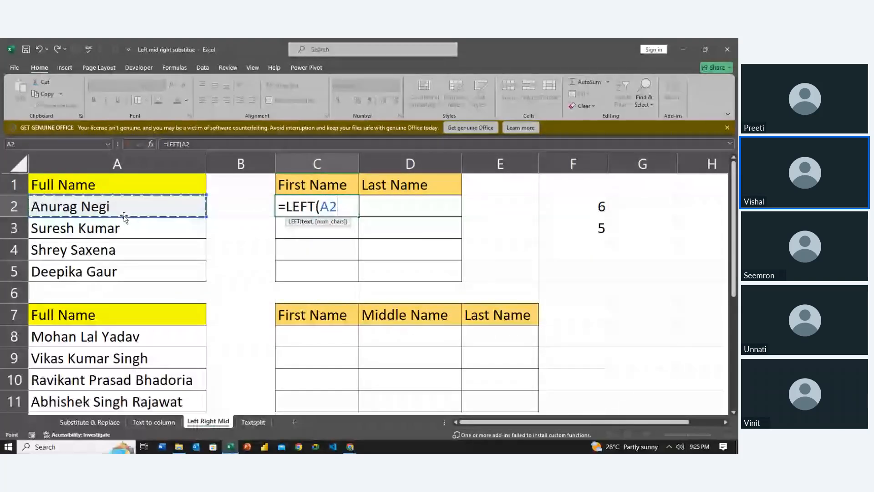
{"action": "type", "text": ","}
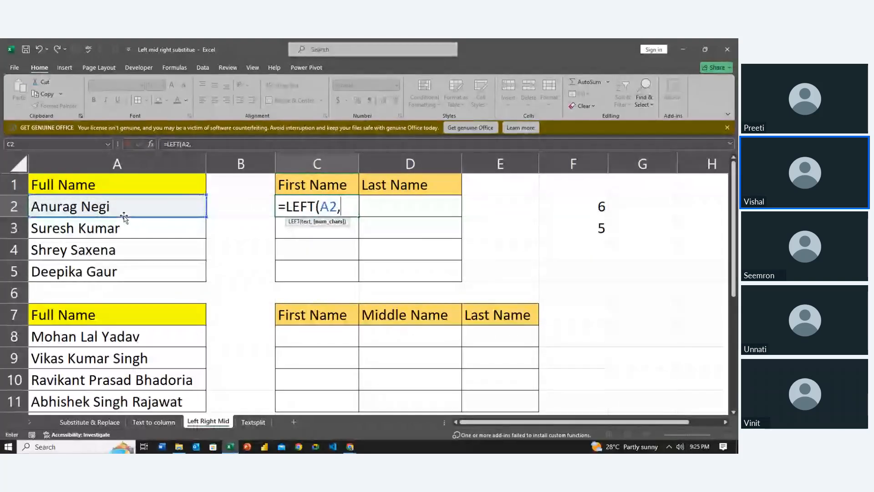
{"action": "type", "text": "find"}
{"action": "key", "text": "Tab"}
{"action": "type", "text": "\""}
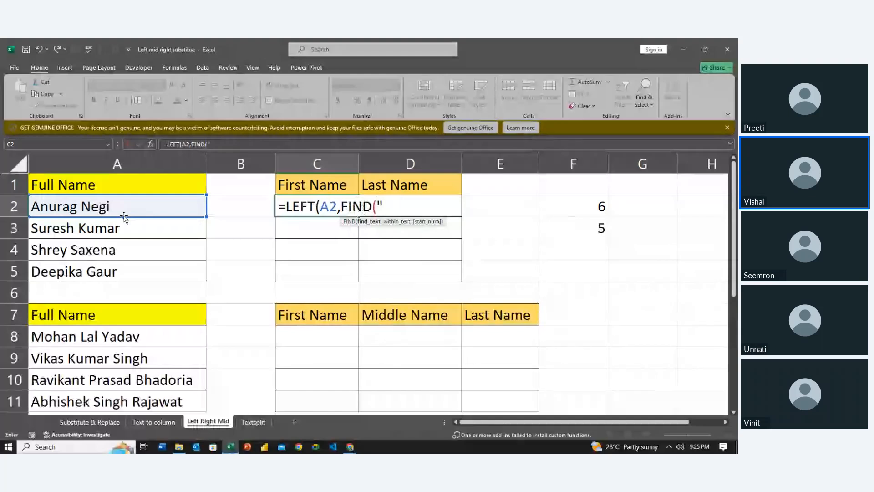
{"action": "type", "text": " \","}
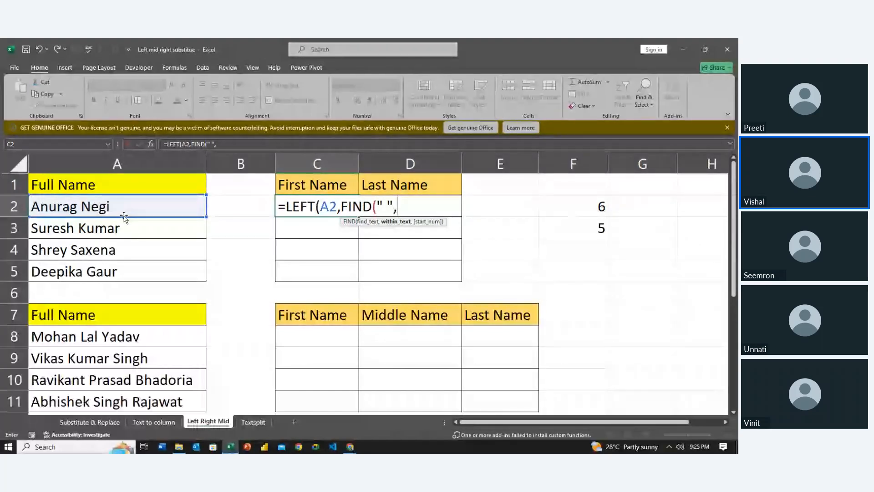
{"action": "left_click", "coordinate": [125, 208]}
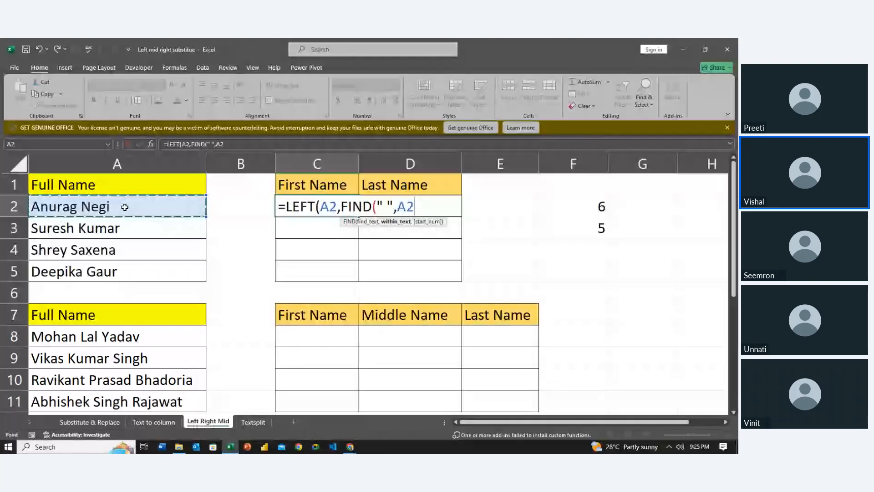
{"action": "type", "text": ")"}
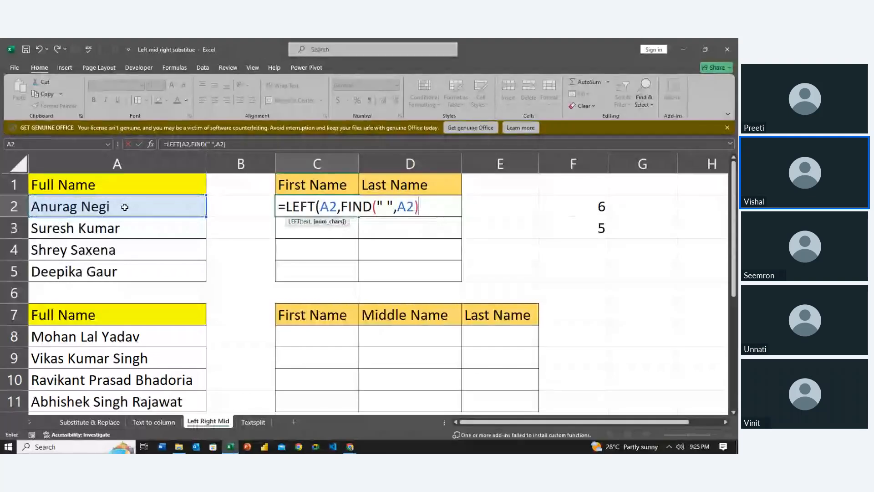
{"action": "type", "text": "-1)"}
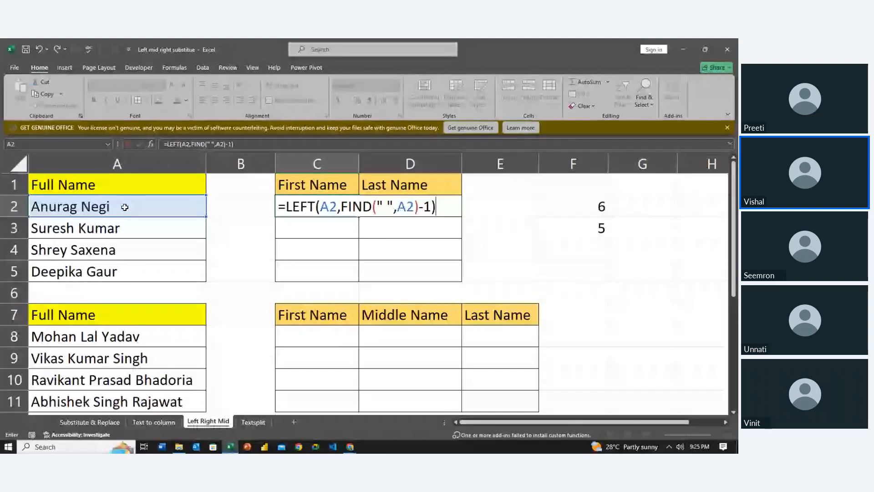
{"action": "key", "text": "Return"}
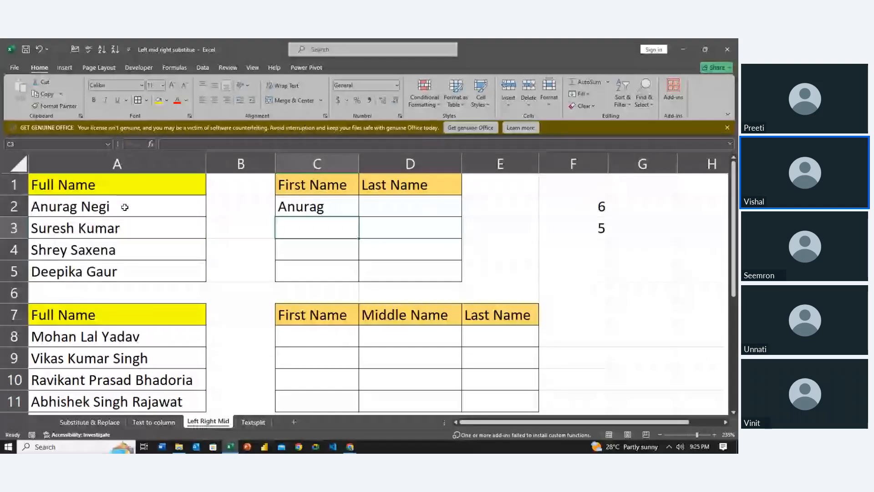
- Fill the LEFT and FIND formula from C2 down through C5 in the First Name column
{"action": "key", "text": "Up"}
{"action": "key", "text": "shift+Down"}
{"action": "key", "text": "shift+Down"}
{"action": "key", "text": "shift+Down"}
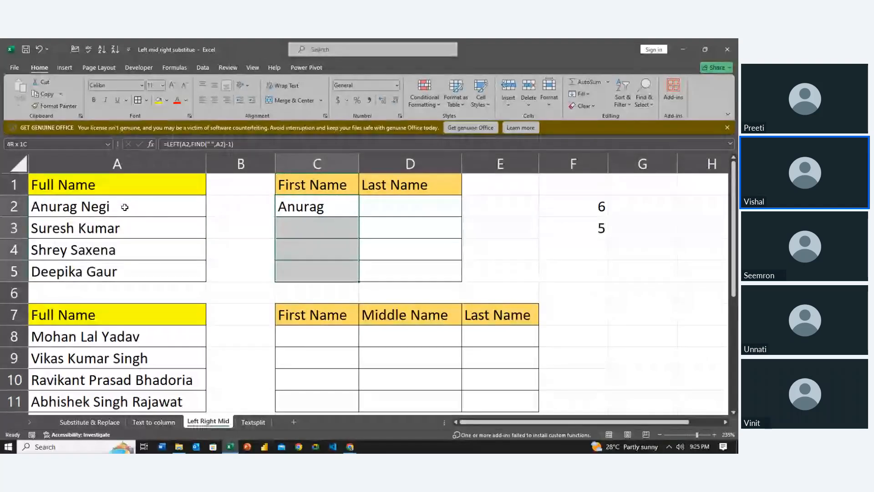
{"action": "key", "text": "ctrl+d"}
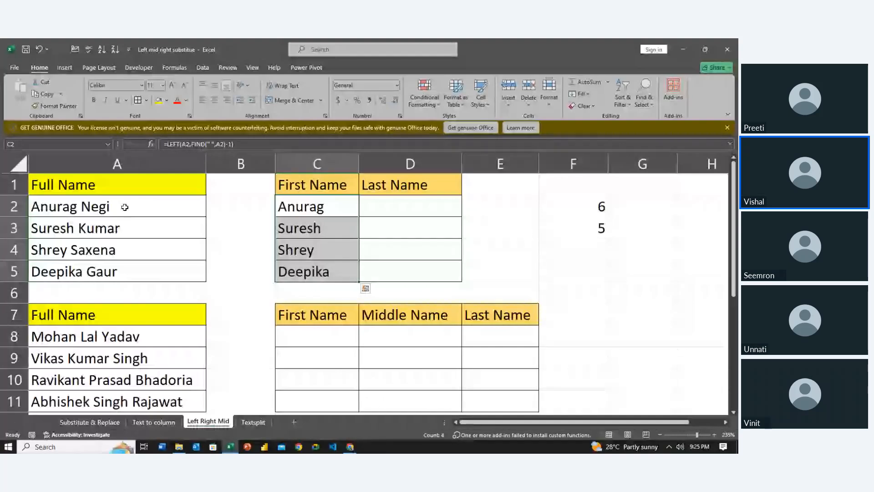
{"action": "key", "text": "shift+BackSpace"}
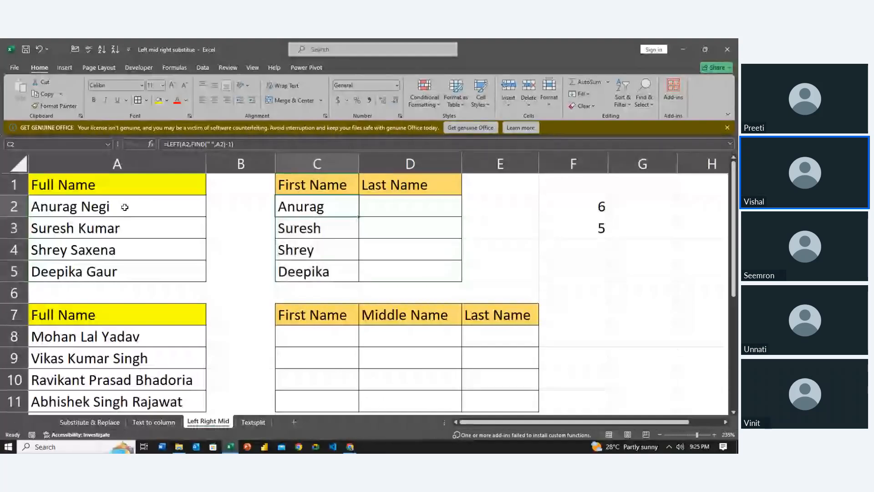
{"action": "key", "text": "shift+Down"}
{"action": "key", "text": "shift+Down"}
{"action": "key", "text": "shift+Down"}
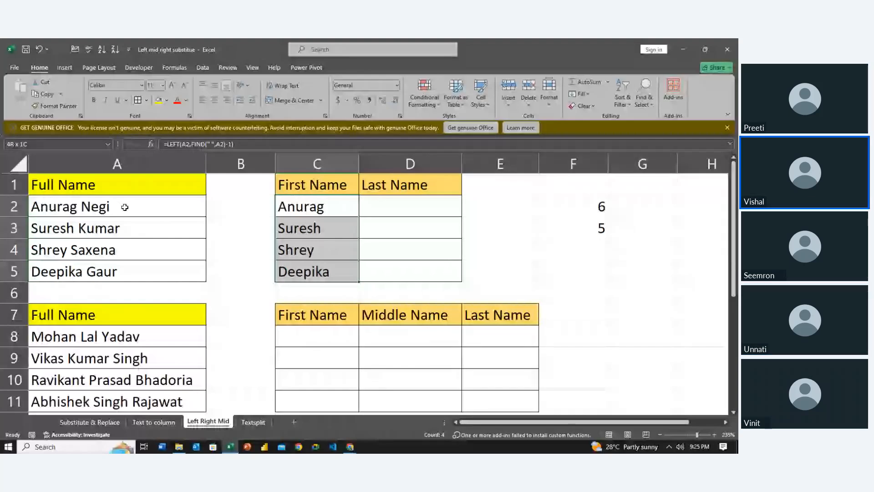
- Clear the helper formulas from cells F2 and F3
{"action": "key", "text": "Right"}
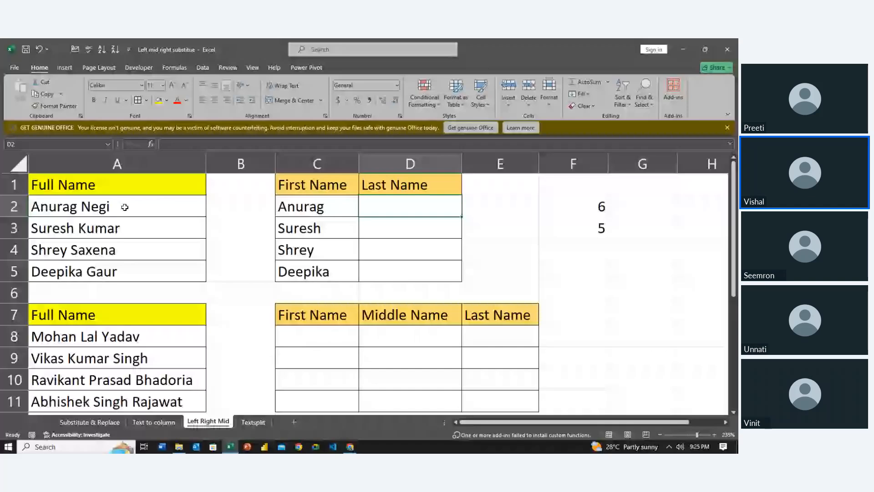
{"action": "key", "text": "Left"}
{"action": "left_click", "coordinate": [125, 207]}
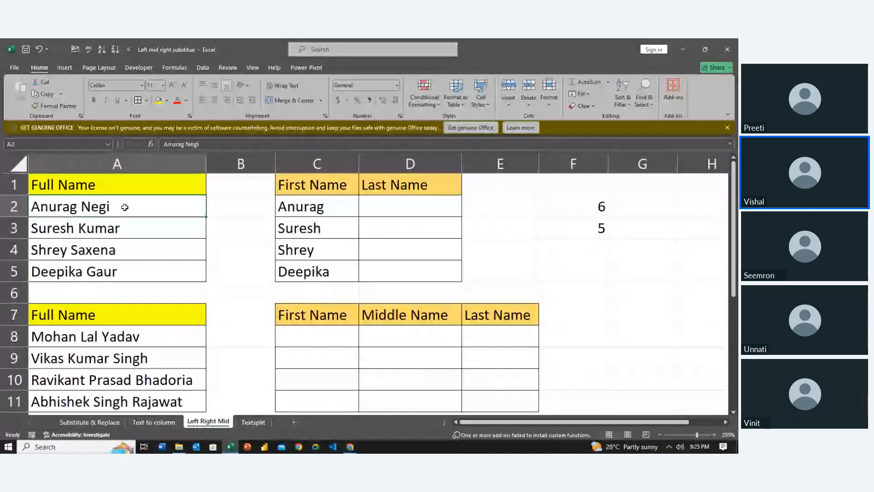
{"action": "key", "text": "Right"}
{"action": "key", "text": "Right"}
{"action": "key", "text": "Right"}
{"action": "key", "text": "Right"}
{"action": "key", "text": "Right"}
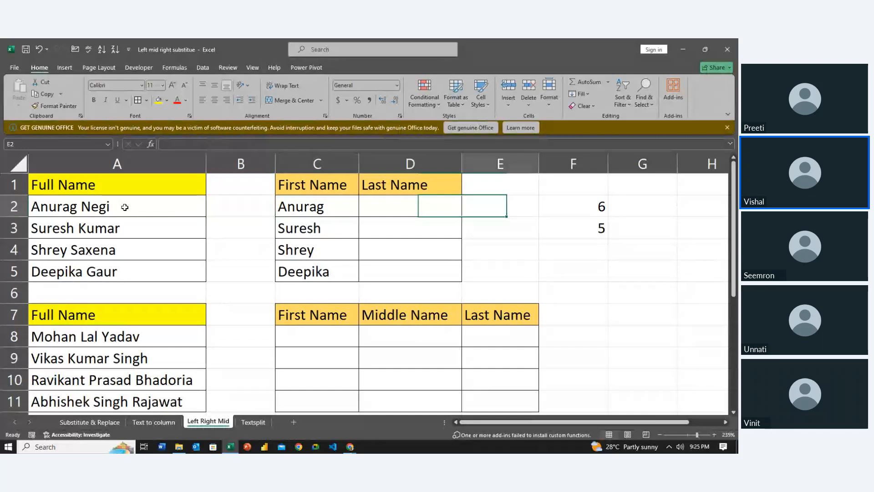
{"action": "key", "text": "Delete"}
{"action": "key", "text": "Down"}
{"action": "key", "text": "Delete"}
- Calculate the total length of the full name in A2 by entering =LEN(A2) in F2
{"action": "key", "text": "Up"}
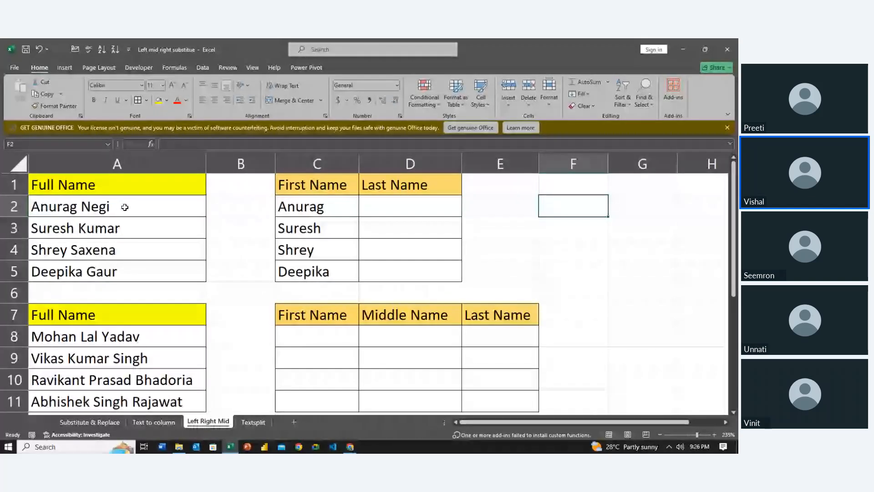
{"action": "type", "text": "="}
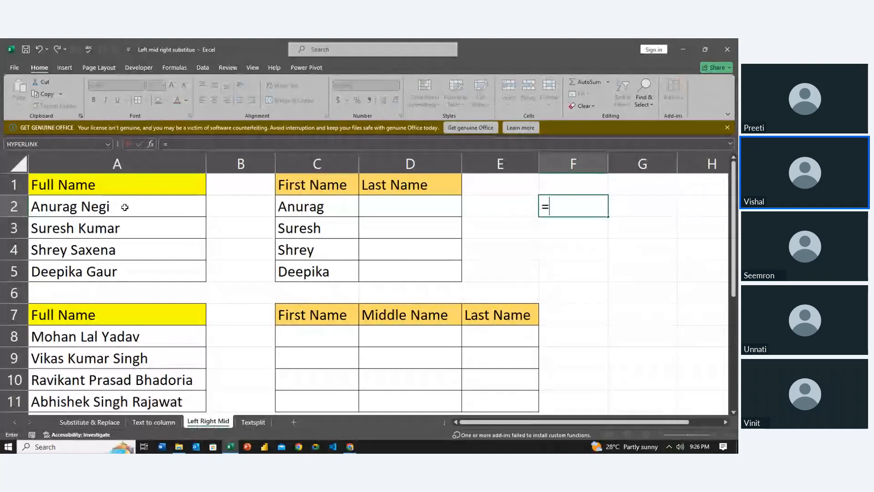
{"action": "type", "text": "len"}
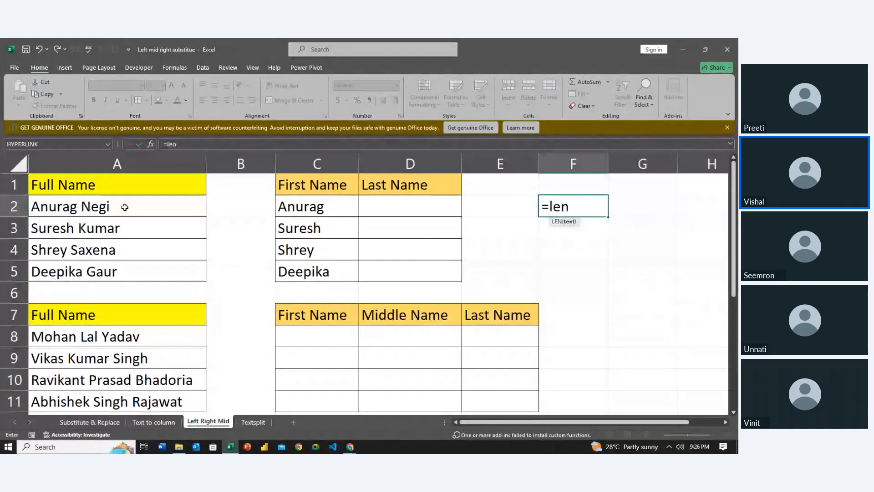
{"action": "key", "text": "Tab"}
{"action": "left_click", "coordinate": [74, 208]}
{"action": "key", "text": "Return"}
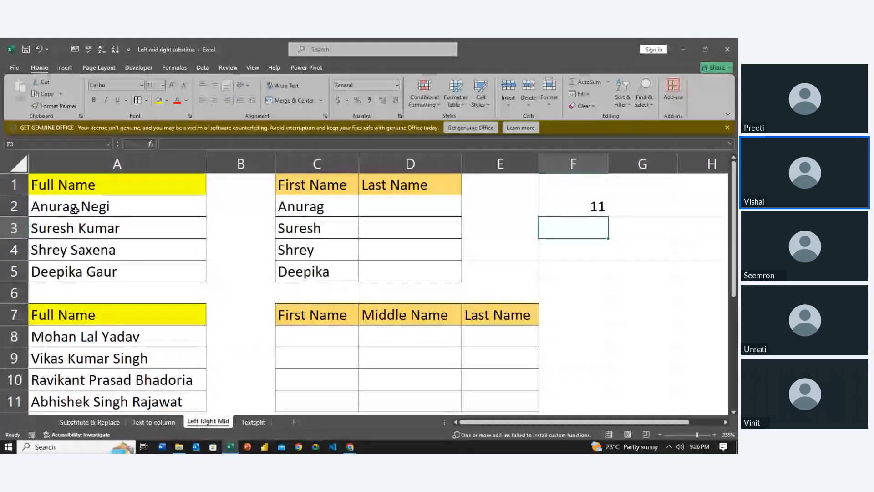
{"action": "key", "text": "Up"}
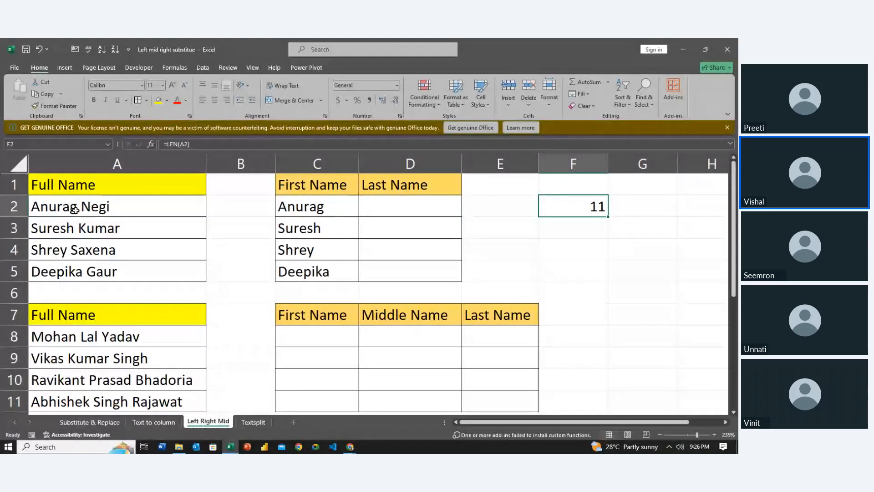
- Find the position of the space in the full name in A2 by entering =FIND(" ",A2) in F3
{"action": "key", "text": "Left"}
{"action": "key", "text": "Left"}
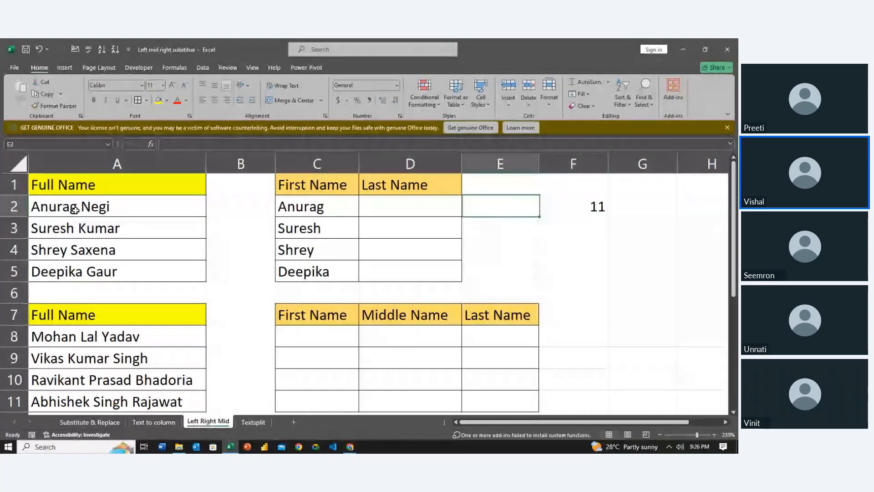
{"action": "left_click", "coordinate": [74, 209]}
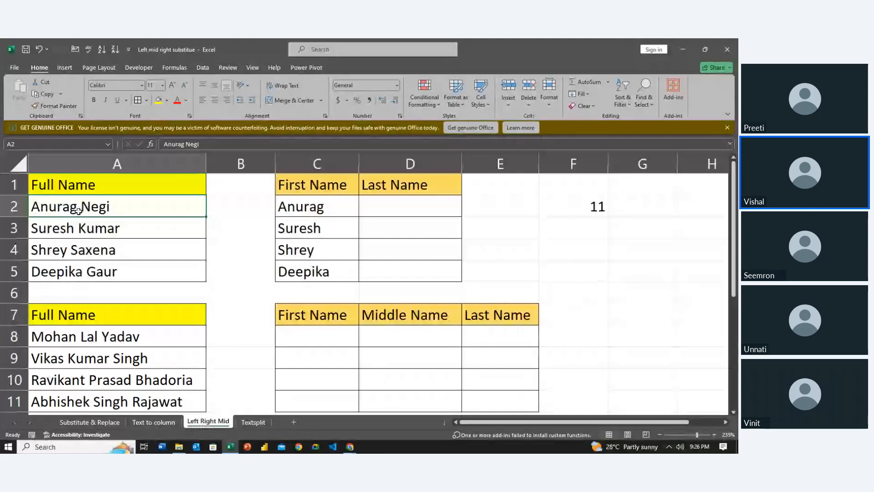
{"action": "key", "text": "Down"}
{"action": "key", "text": "Right"}
{"action": "key", "text": "Right"}
{"action": "key", "text": "Right"}
{"action": "key", "text": "Right"}
{"action": "key", "text": "Right"}
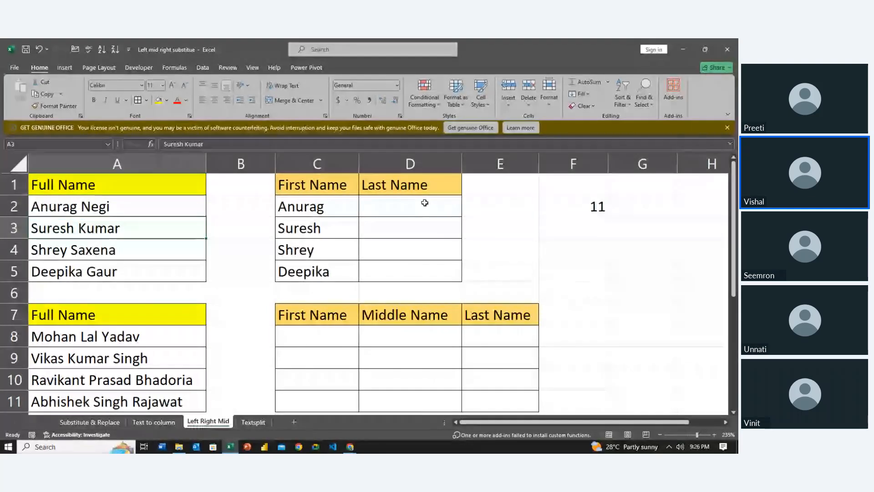
{"action": "type", "text": "=find"}
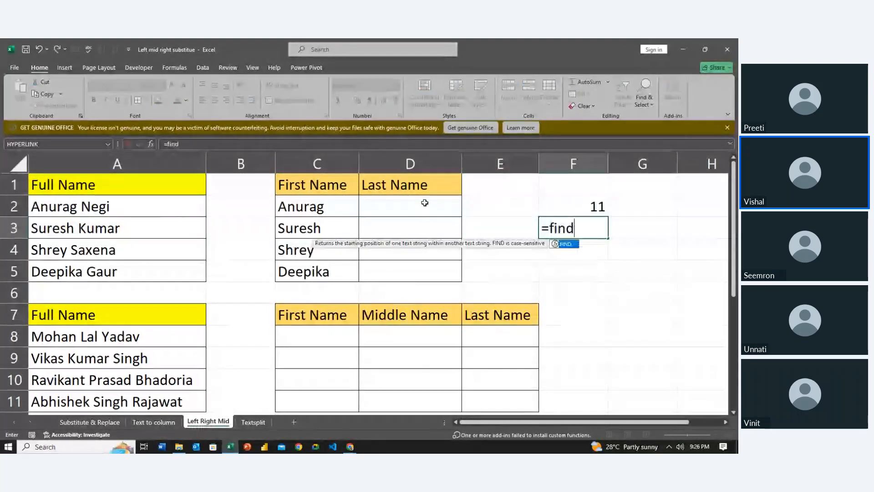
{"action": "key", "text": "Tab"}
{"action": "type", "text": "\""}
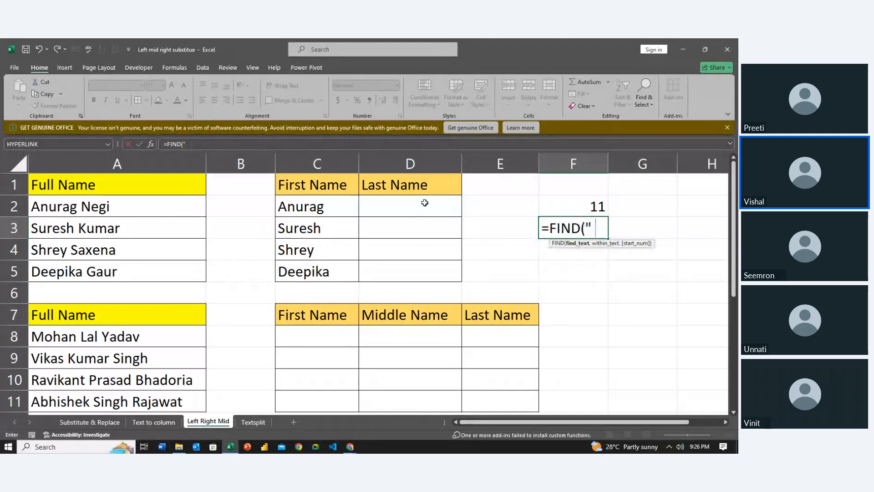
{"action": "type", "text": " \","}
{"action": "left_click", "coordinate": [169, 211]}
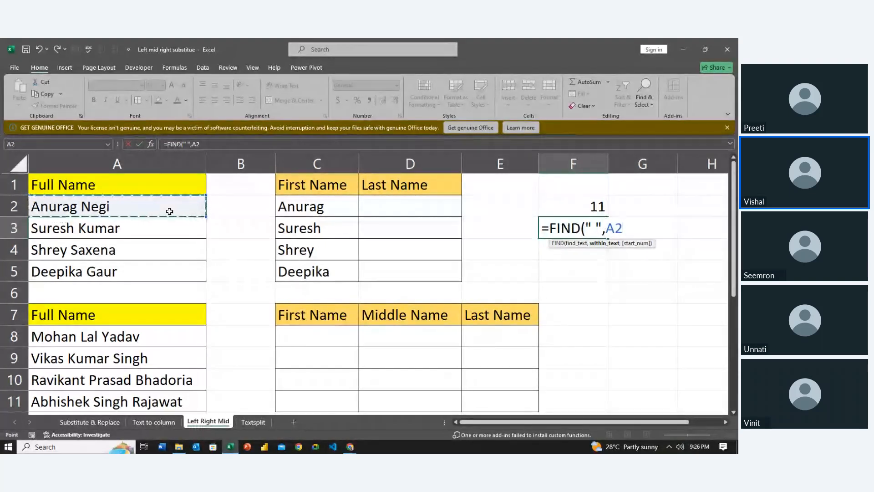
{"action": "type", "text": ")"}
{"action": "key", "text": "ctrl+Return"}
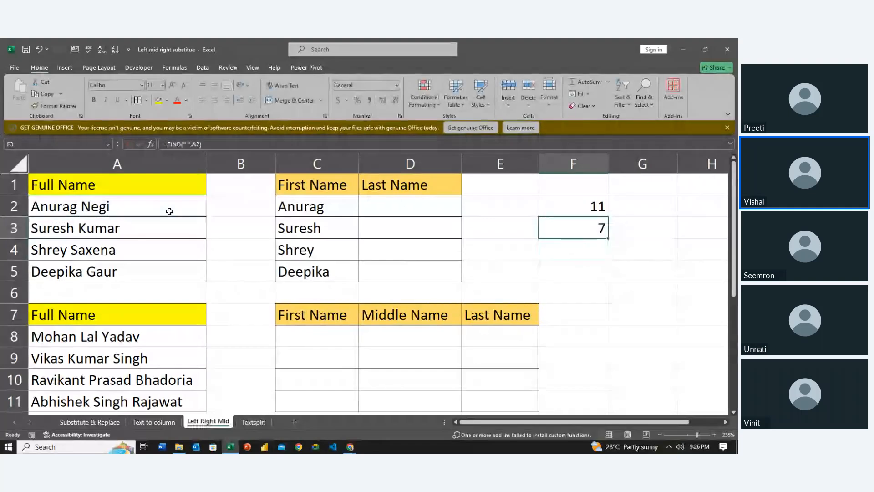
- Review the full names in A2:A5 and the length and space-position helper formulas in F2 and F3
{"action": "key", "text": "Up"}
{"action": "key", "text": "Left"}
{"action": "key", "text": "Left"}
{"action": "key", "text": "Left"}
{"action": "key", "text": "Left"}
{"action": "key", "text": "Left"}
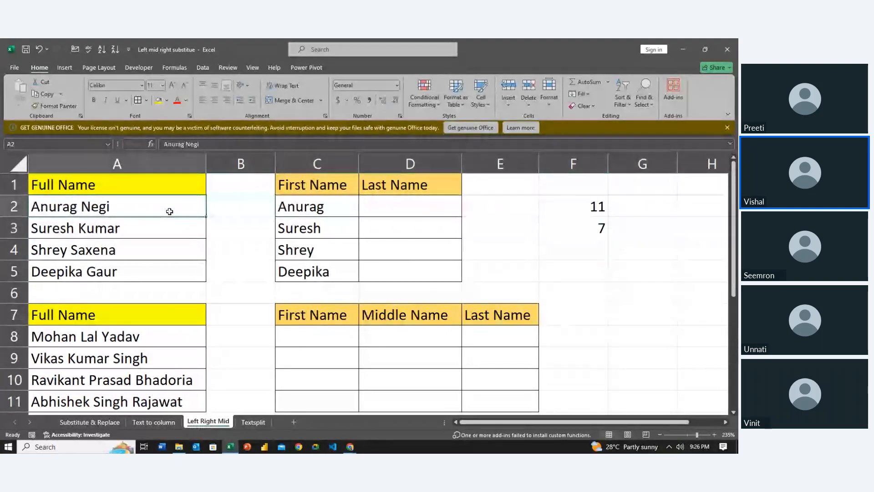
{"action": "key", "text": "shift+Down"}
{"action": "key", "text": "shift+Down"}
{"action": "key", "text": "shift+Down"}
{"action": "key", "text": "Right"}
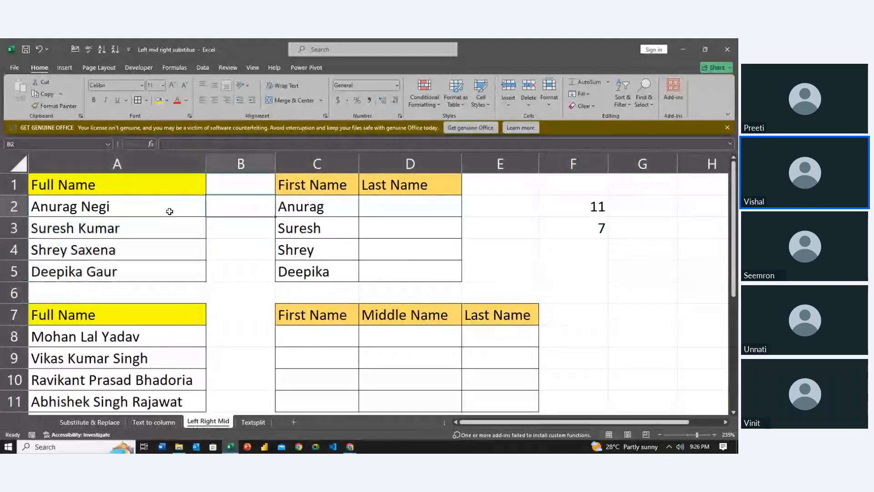
{"action": "key", "text": "Right"}
{"action": "key", "text": "Right"}
{"action": "key", "text": "Right"}
{"action": "key", "text": "Right"}
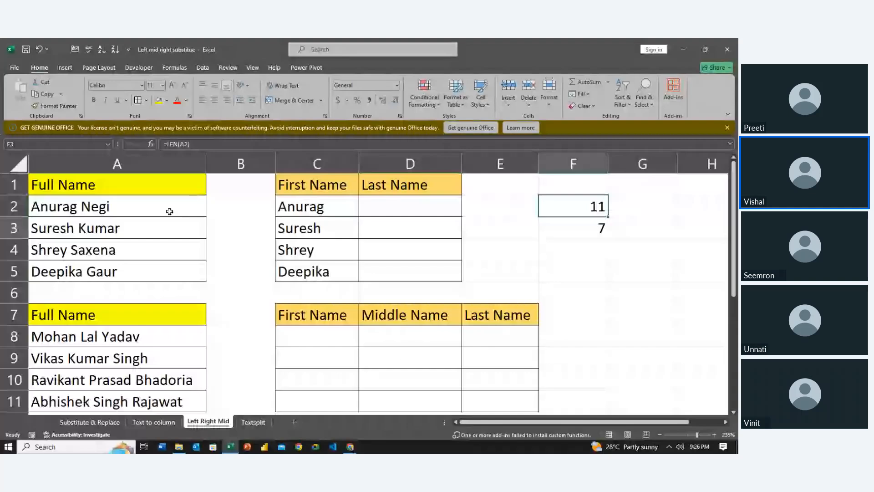
{"action": "key", "text": "Down"}
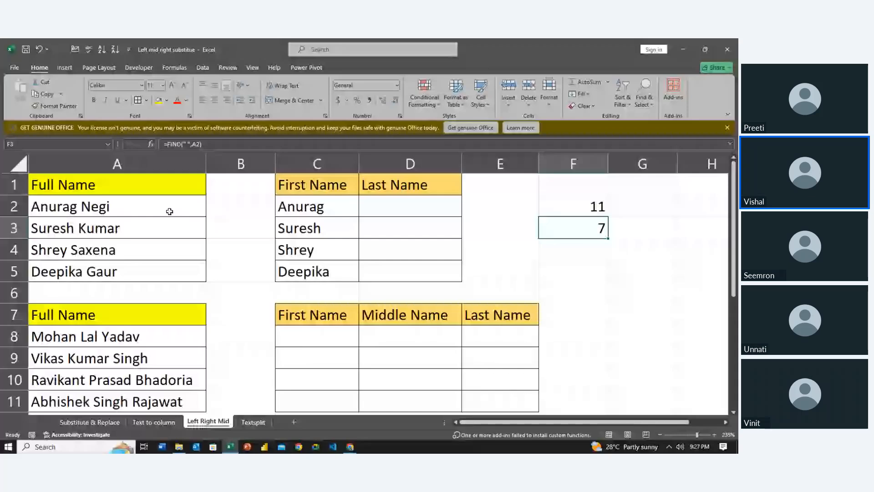
- Subtract the space position from the name length in F4 with the formula =F2-F3
{"action": "key", "text": "Down"}
{"action": "type", "text": "="}
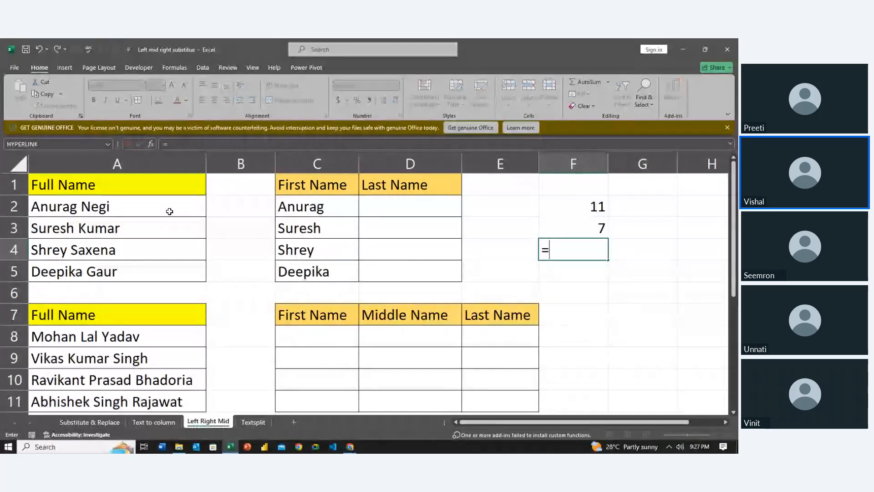
{"action": "key", "text": "Up"}
{"action": "key", "text": "Up"}
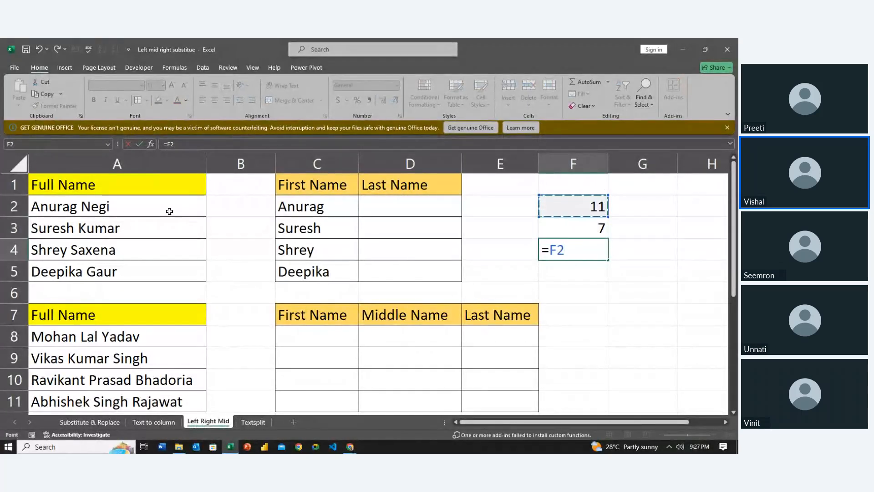
{"action": "type", "text": "-"}
{"action": "key", "text": "Down"}
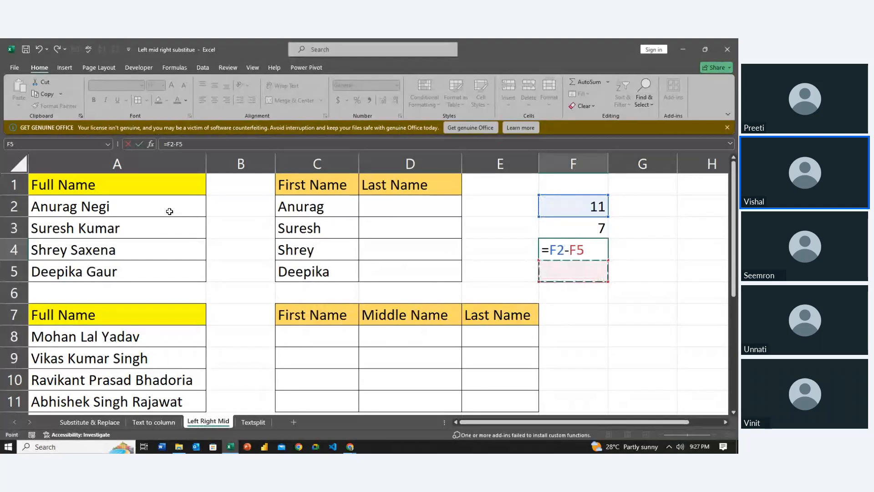
{"action": "key", "text": "Up"}
{"action": "key", "text": "Up"}
{"action": "key", "text": "Return"}
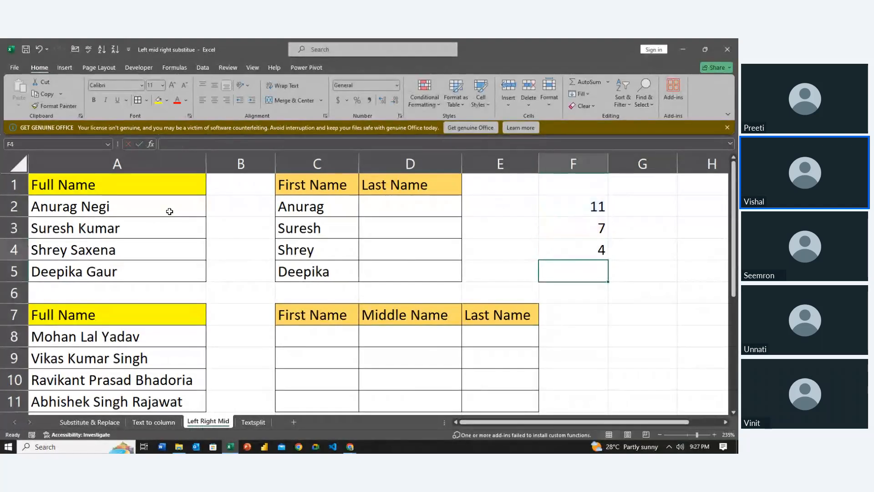
- Change the LEN formula in F2 to refer to A4
{"action": "key", "text": "Up"}
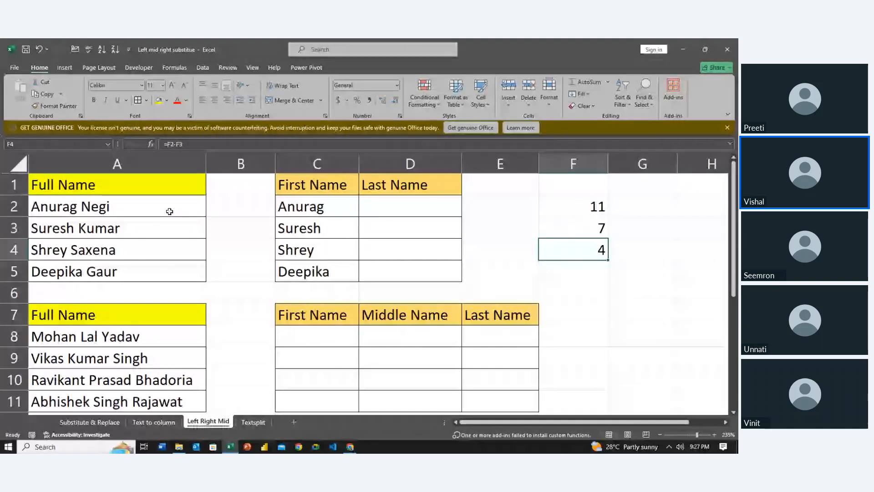
{"action": "key", "text": "Up"}
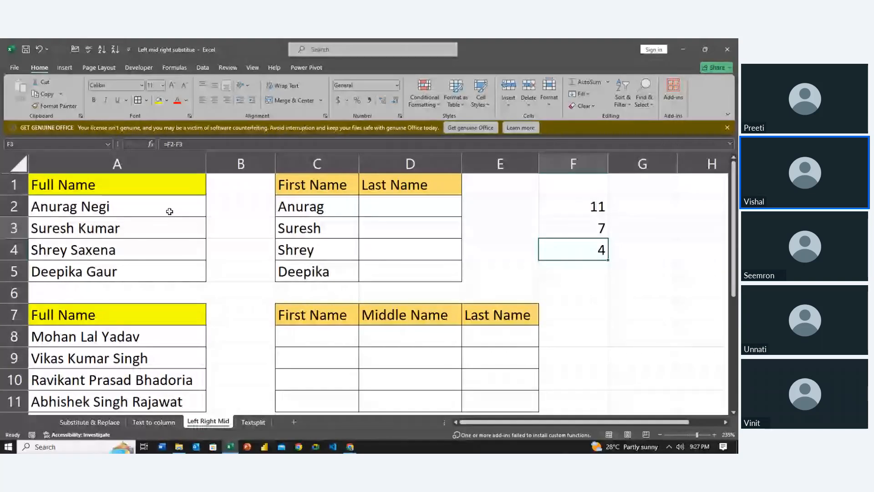
{"action": "key", "text": "Up"}
{"action": "key", "text": "F2"}
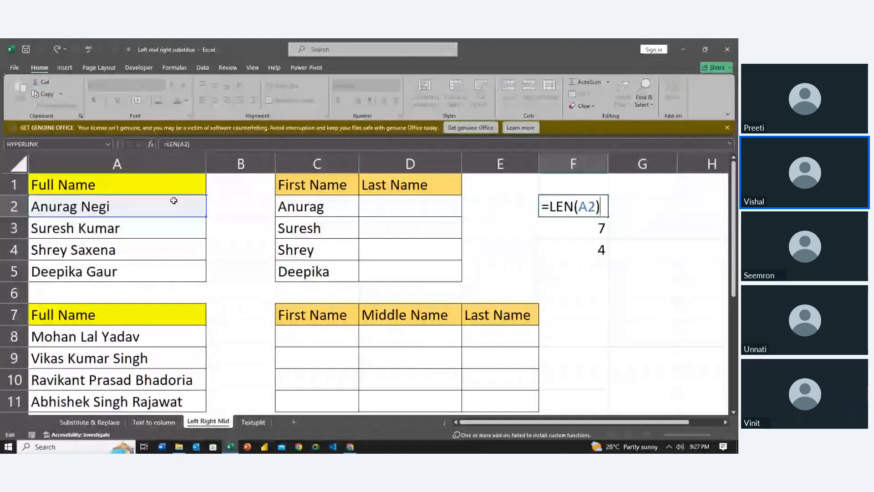
{"action": "key", "text": "Left"}
{"action": "key", "text": "BackSpace"}
{"action": "type", "text": "4"}
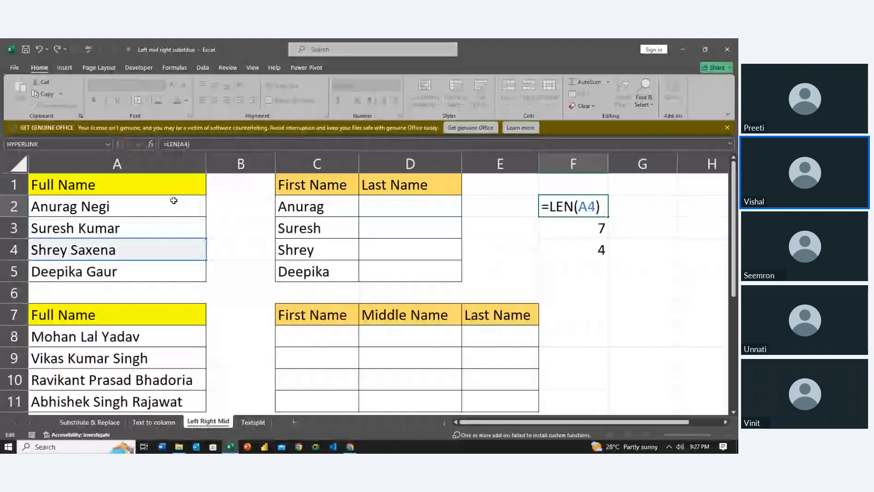
{"action": "key", "text": "Return"}
- Change the FIND formula in F3 to search for the space in A4
{"action": "key", "text": "F2"}
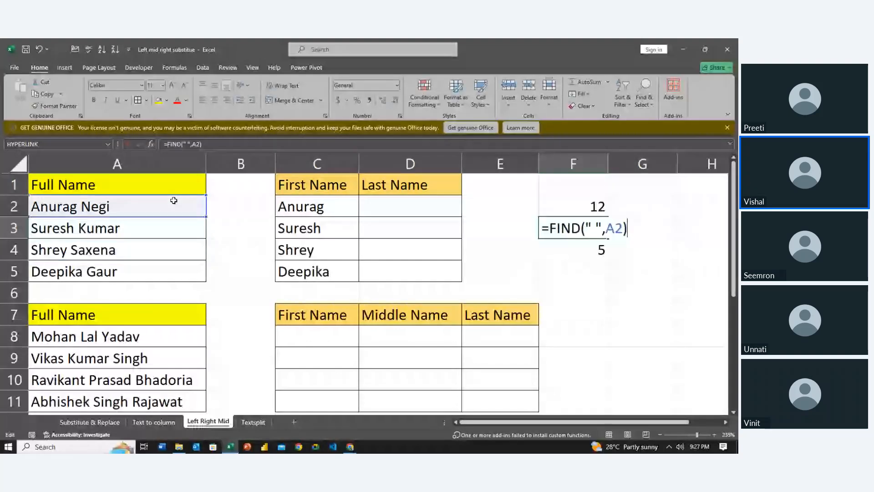
{"action": "key", "text": "Left"}
{"action": "key", "text": "BackSpace"}
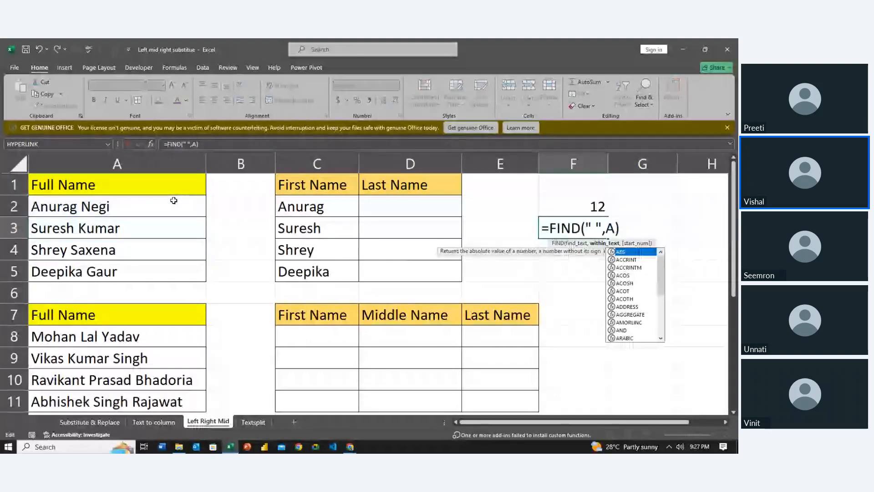
{"action": "type", "text": "4"}
{"action": "key", "text": "Return"}
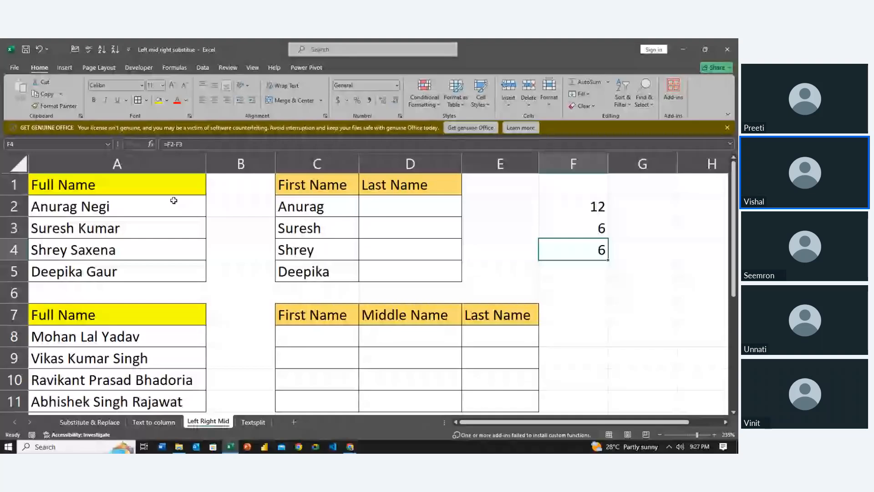
- Begin a RIGHT formula in D2 that takes text from A2, with LEN(A2) starting its character count
{"action": "key", "text": "Up"}
{"action": "key", "text": "Left"}
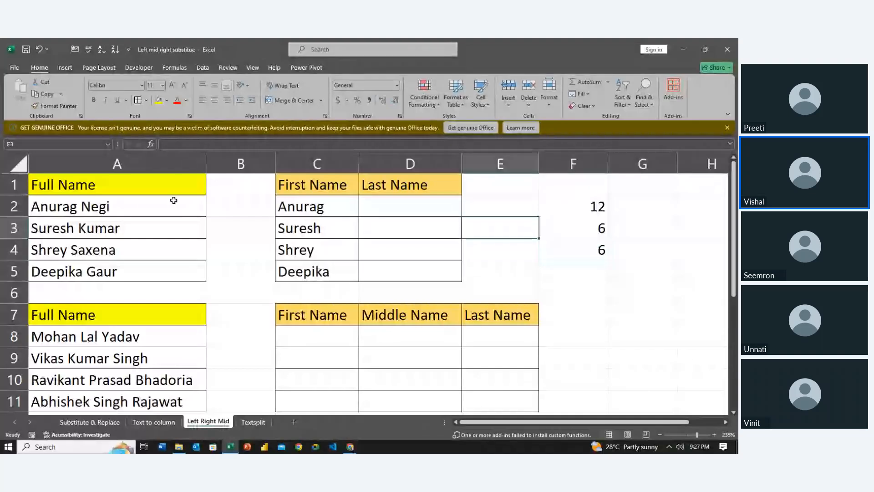
{"action": "key", "text": "Up"}
{"action": "key", "text": "Left"}
{"action": "type", "text": "=ri"}
{"action": "key", "text": "Tab"}
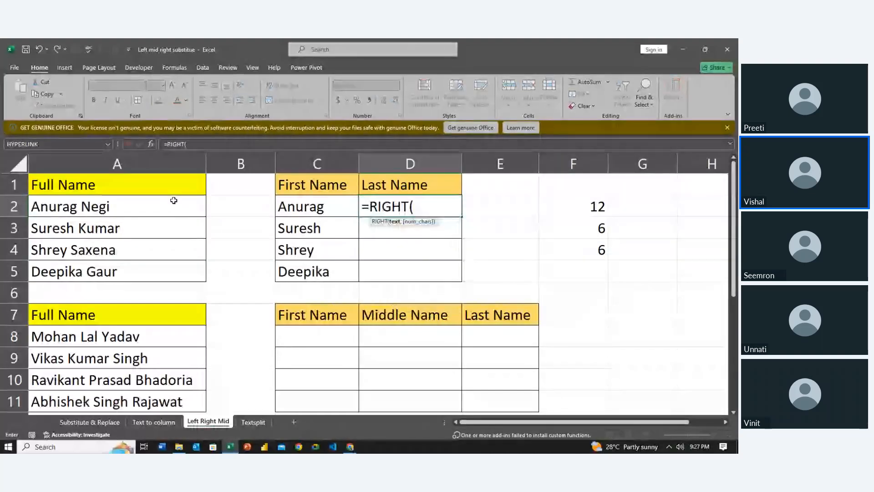
{"action": "left_click", "coordinate": [173, 200]}
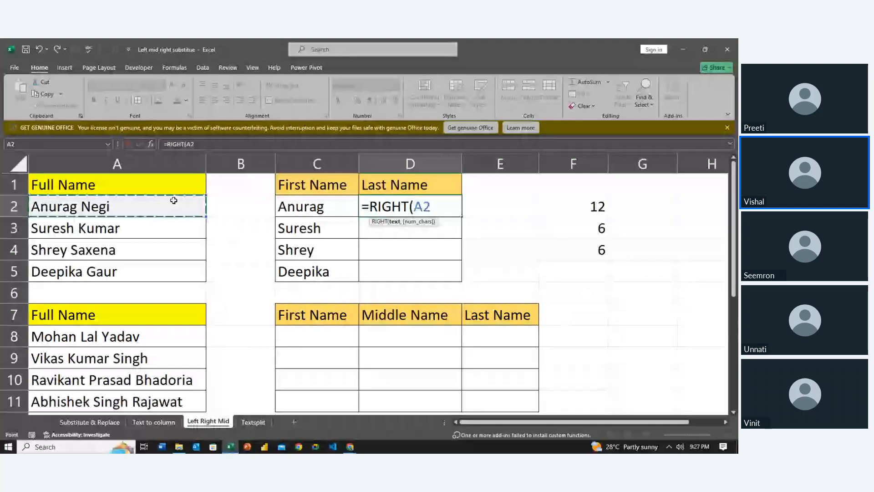
{"action": "type", "text": ",LEN("}
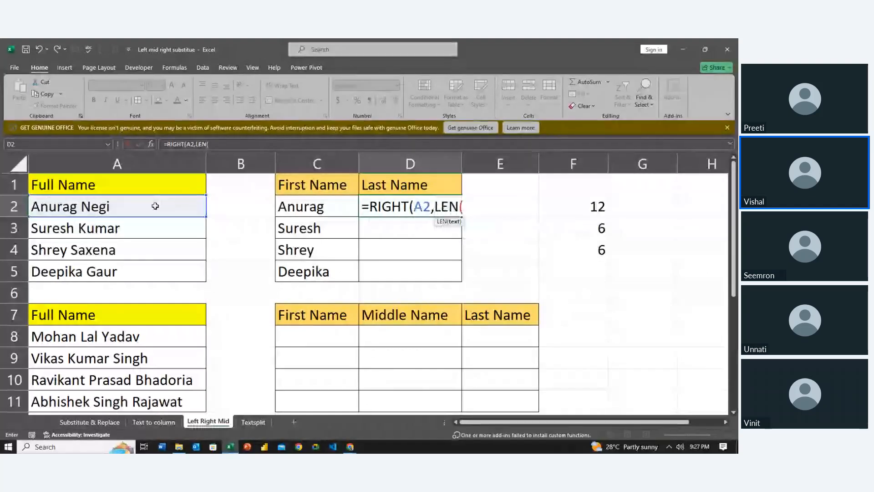
{"action": "left_click", "coordinate": [156, 206]}
{"action": "type", "text": ")"}
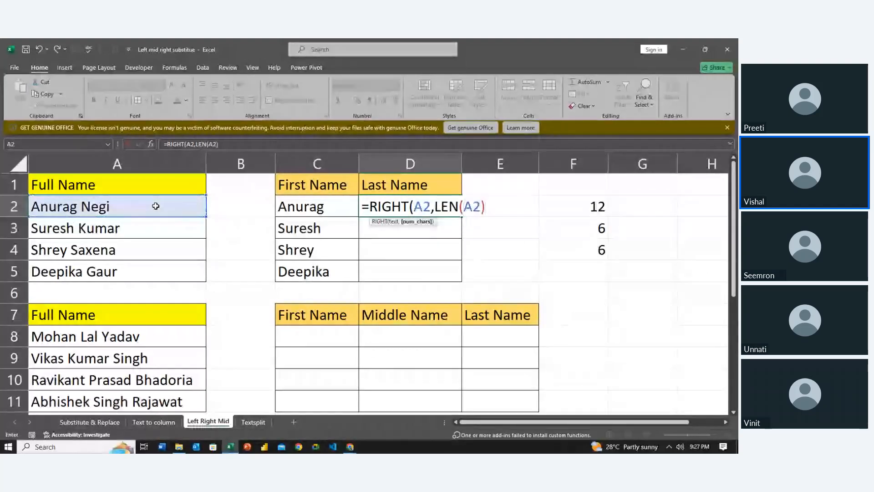
- Complete the D2 formula by subtracting FIND(" ",A2) from the length, and fill it down to D5
{"action": "type", "text": "-fi"}
{"action": "key", "text": "Tab"}
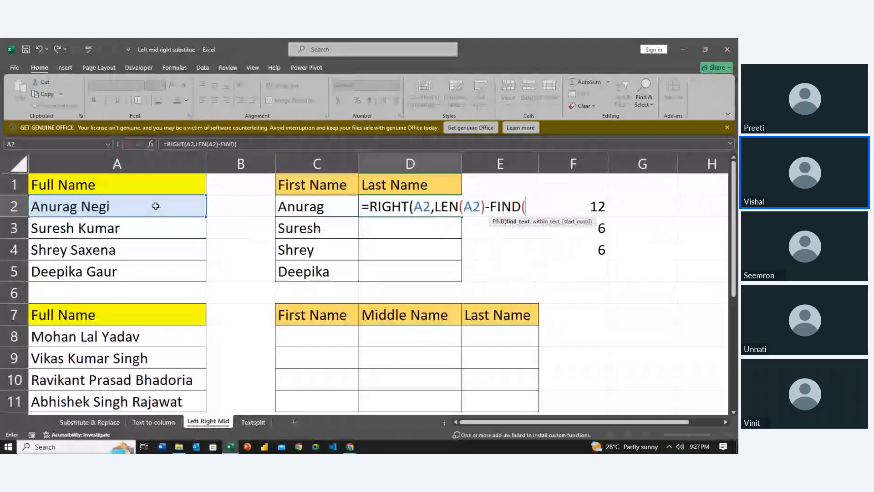
{"action": "type", "text": "\" \","}
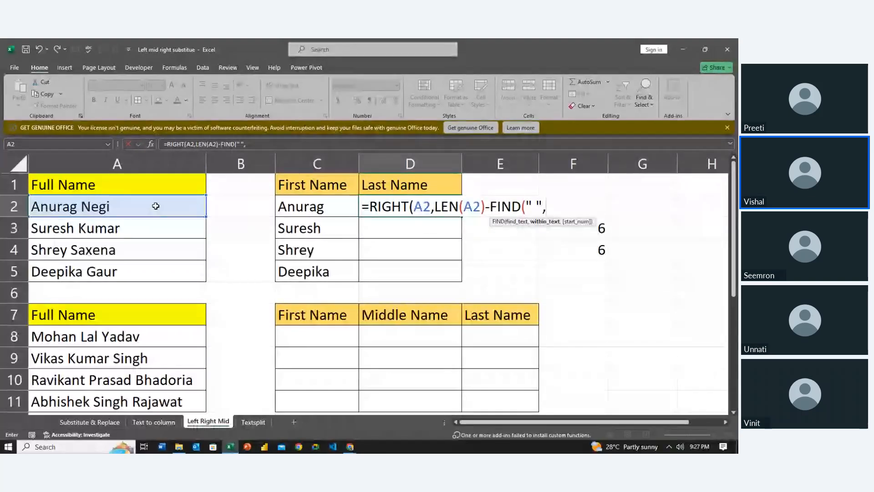
{"action": "type", "text": "a2"}
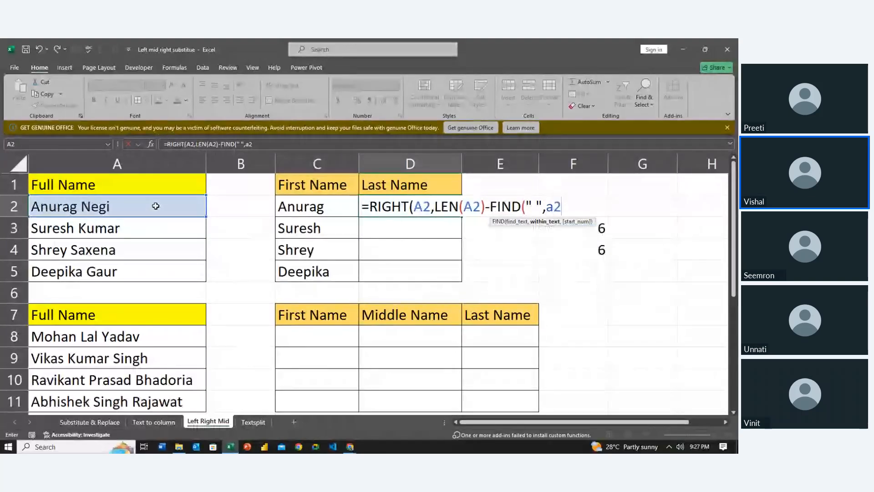
{"action": "key", "text": "Return"}
{"action": "key", "text": "Return"}
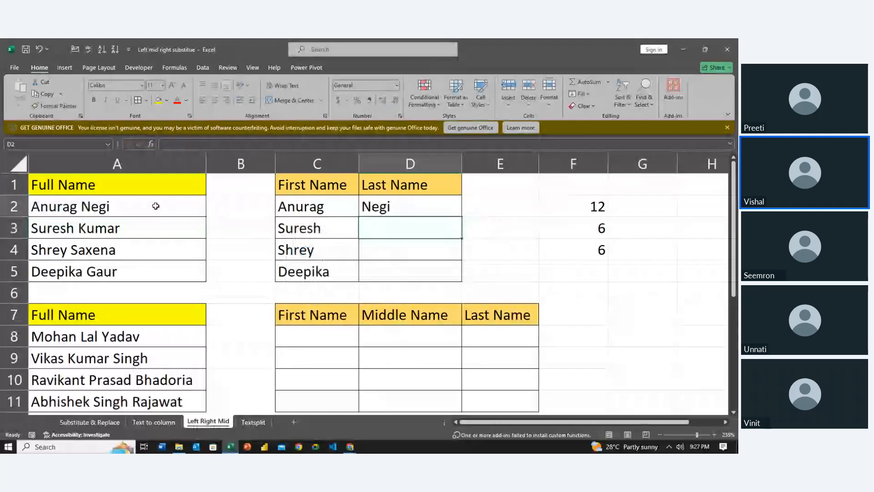
{"action": "left_click_drag", "start_coordinate": [461, 237], "coordinate": [461, 280]}
- Compare the helper values in F2:F3 with the RIGHT formulas in D2 and D3
{"action": "key", "text": "Right"}
{"action": "key", "text": "Right"}
{"action": "key", "text": "shift+Down"}
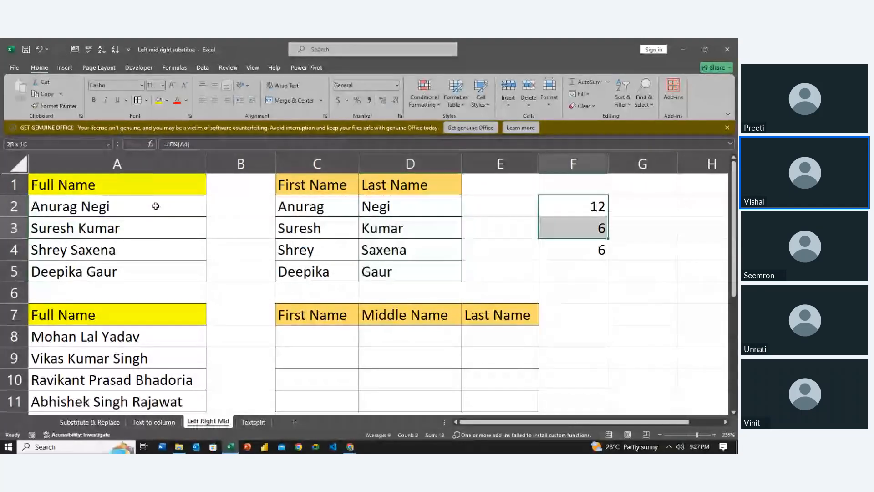
{"action": "key", "text": "Left"}
{"action": "key", "text": "Left"}
{"action": "key", "text": "F2"}
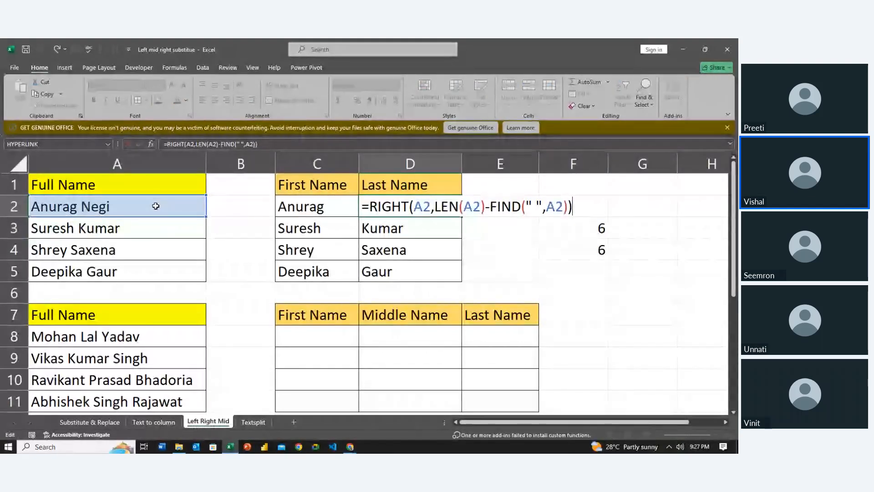
{"action": "key", "text": "Return"}
{"action": "key", "text": "F2"}
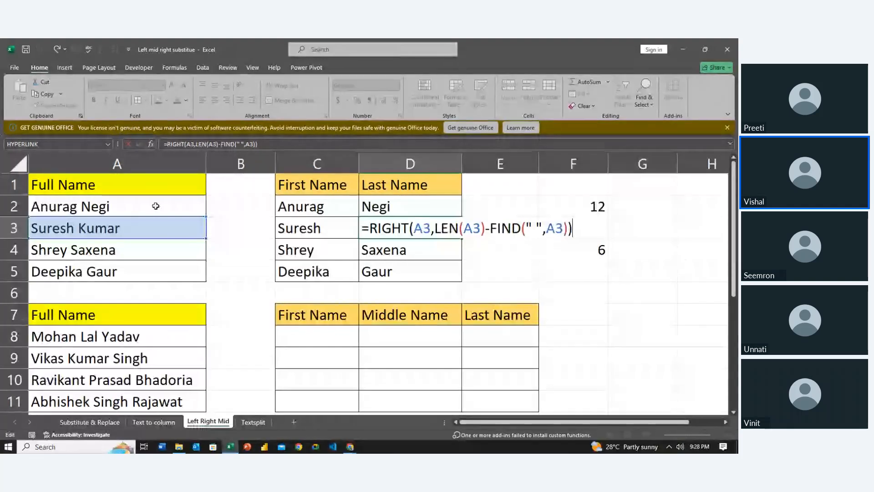
{"action": "key", "text": "Return"}
- Clear the helper calculations in F2:F4
{"action": "key", "text": "Right"}
{"action": "key", "text": "Right"}
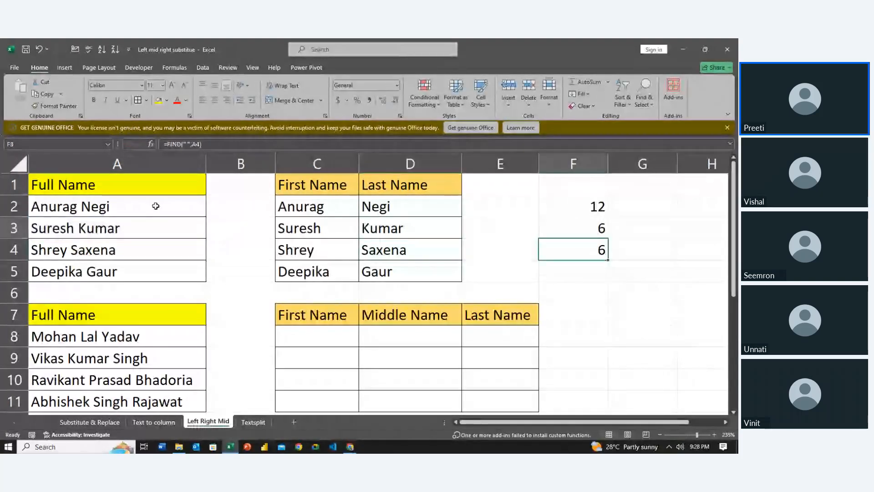
{"action": "key", "text": "Up"}
{"action": "key", "text": "Up"}
{"action": "key", "text": "shift+Down"}
{"action": "key", "text": "shift+Down"}
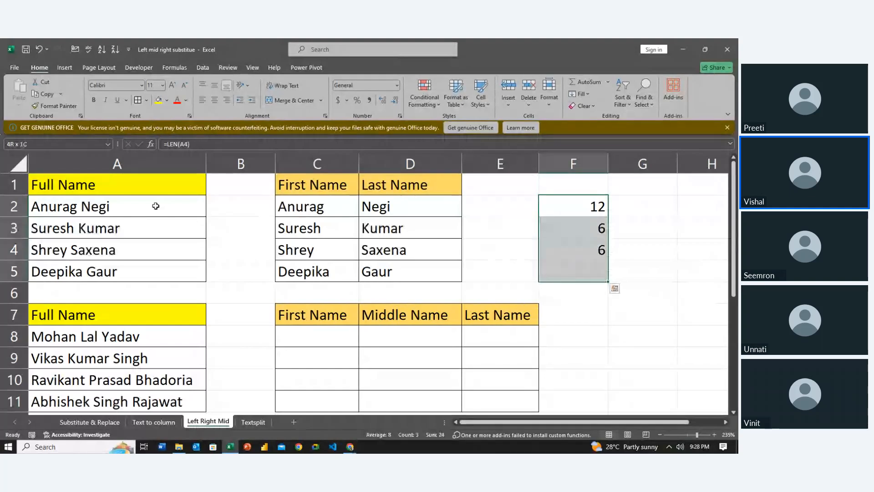
{"action": "key", "text": "shift+Up"}
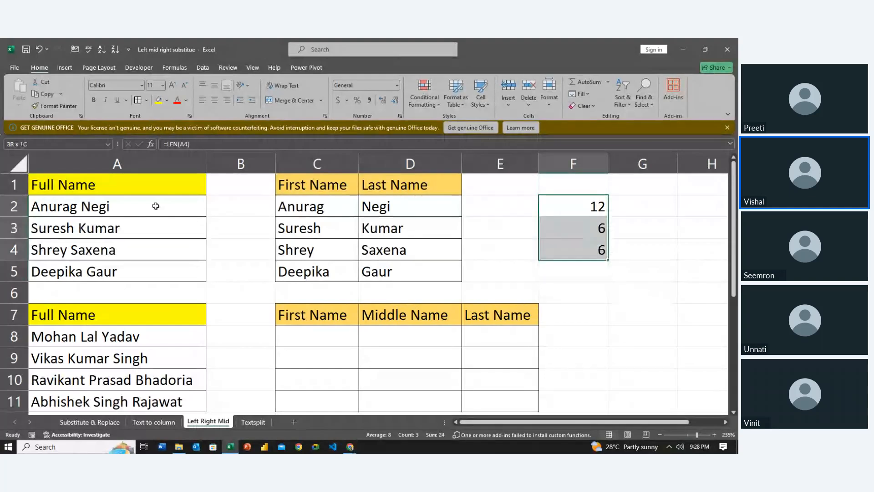
{"action": "key", "text": "Delete"}
- Begin a LEFT formula in C8, the first First Name cell of the second table, with A8 as its text
{"action": "key", "text": "Left"}
{"action": "key", "text": "Left"}
{"action": "key", "text": "Down"}
{"action": "key", "text": "Down"}
{"action": "key", "text": "Left"}
{"action": "key", "text": "Down"}
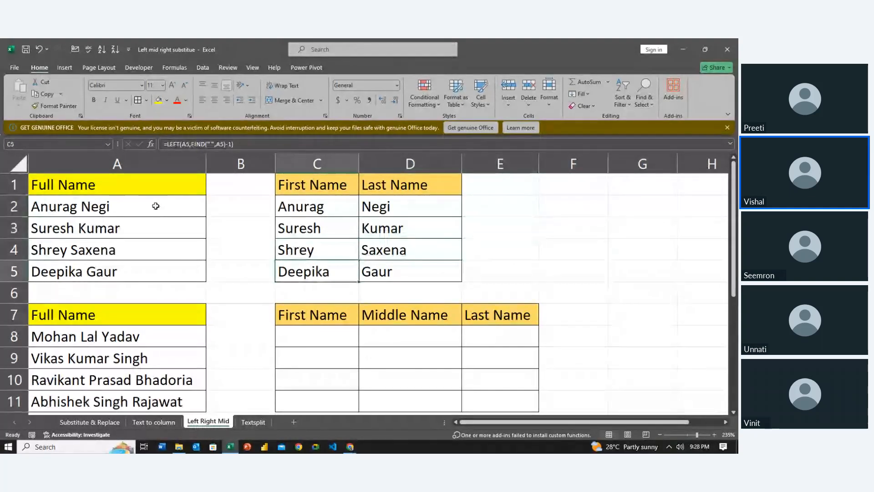
{"action": "key", "text": "Down"}
{"action": "key", "text": "Down"}
{"action": "key", "text": "Down"}
{"action": "key", "text": "Down"}
{"action": "key", "text": "Down"}
{"action": "key", "text": "Down"}
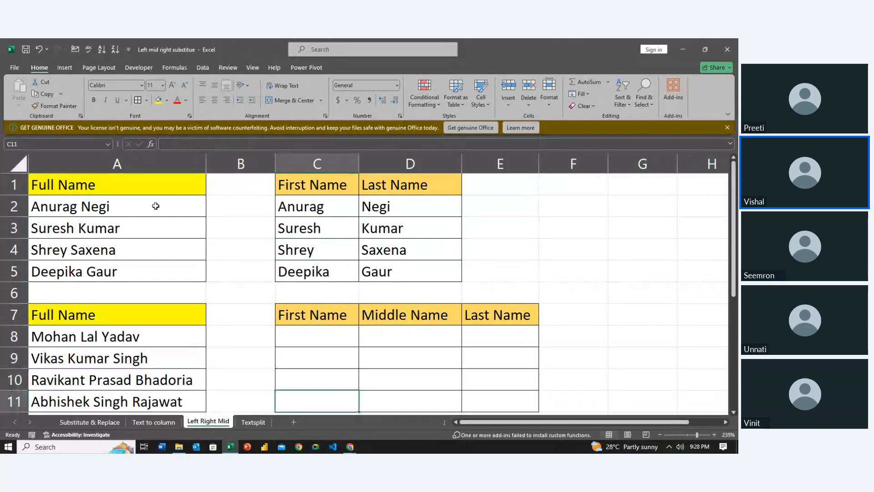
{"action": "scroll", "coordinate": [155, 205], "scroll_direction": "down", "scroll_amount": 1}
{"action": "key", "text": "Up"}
{"action": "key", "text": "Up"}
{"action": "key", "text": "Up"}
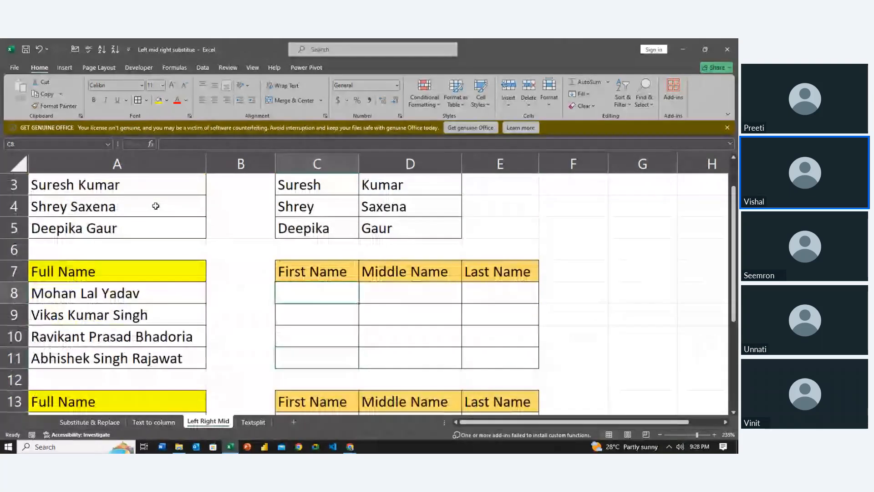
{"action": "type", "text": "=LEFT("}
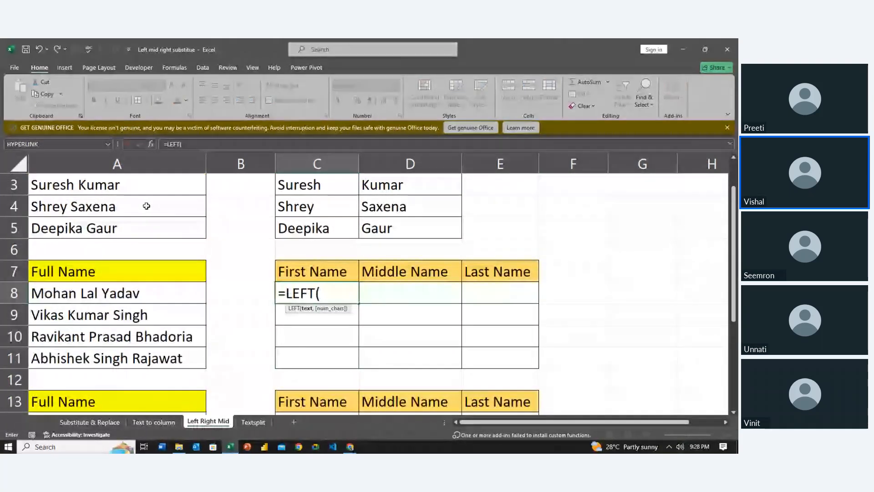
{"action": "left_click", "coordinate": [96, 290]}
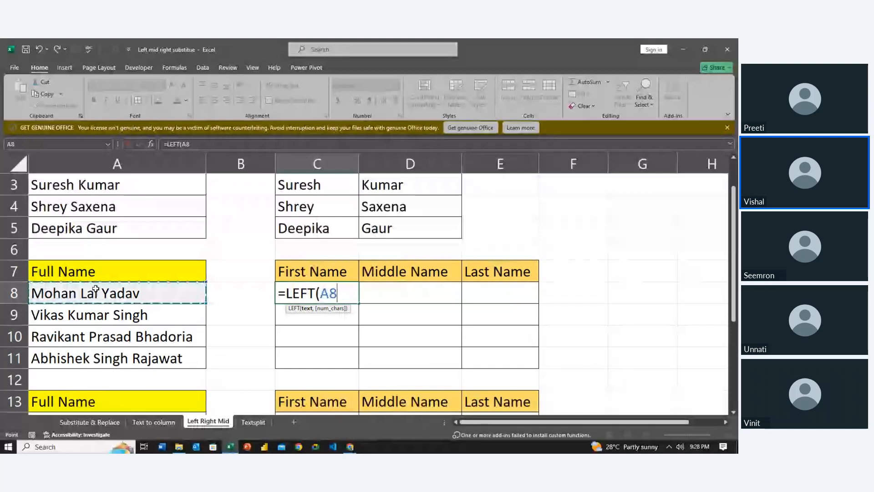
{"action": "type", "text": ","}
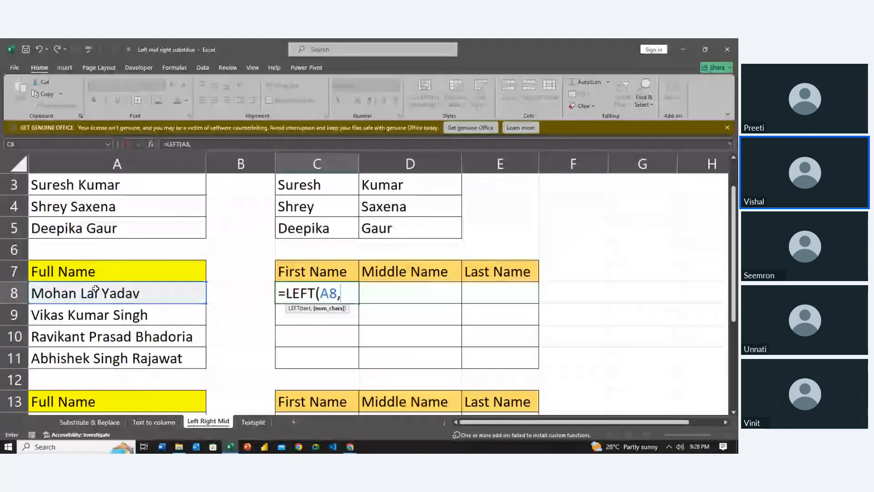
- Complete the C8 formula with FIND(" ",A8)-1 as the number of characters
{"action": "type", "text": "FIND(\" \","}
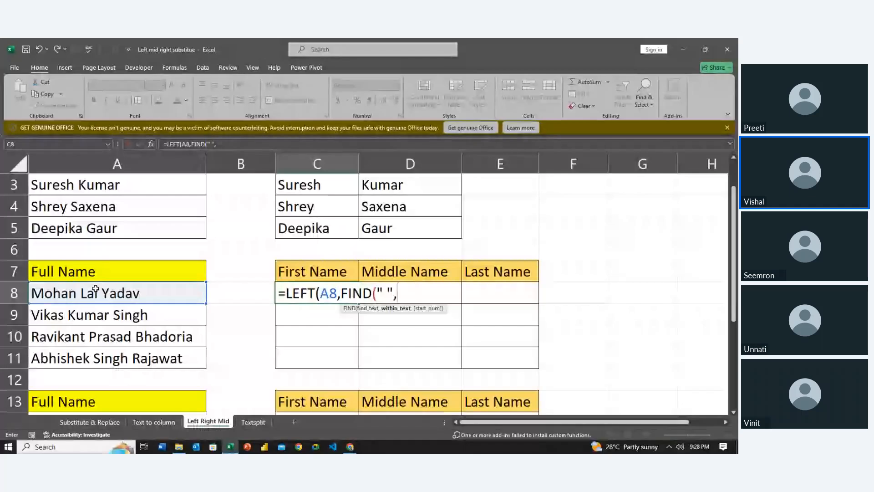
{"action": "left_click", "coordinate": [83, 295]}
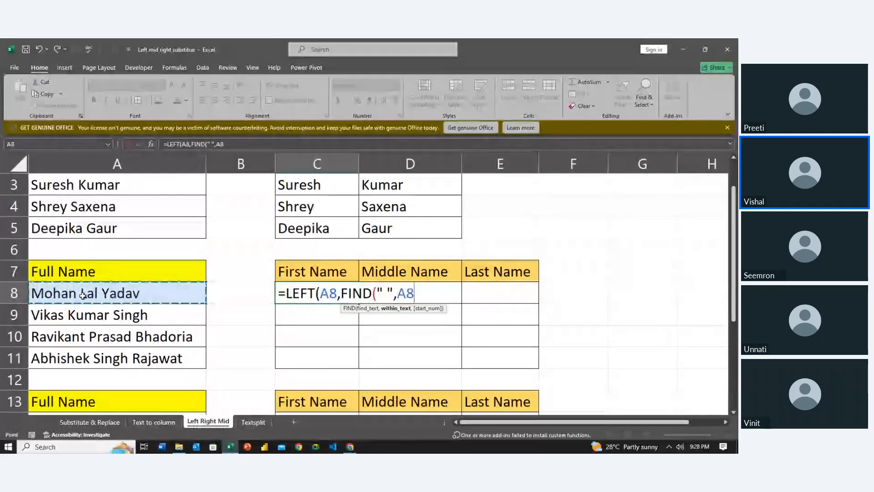
{"action": "type", "text": ")"}
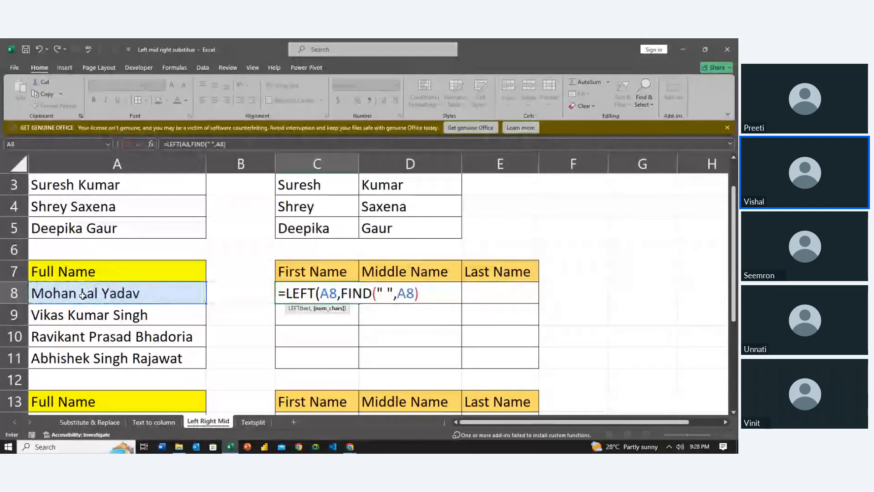
{"action": "type", "text": "-1"}
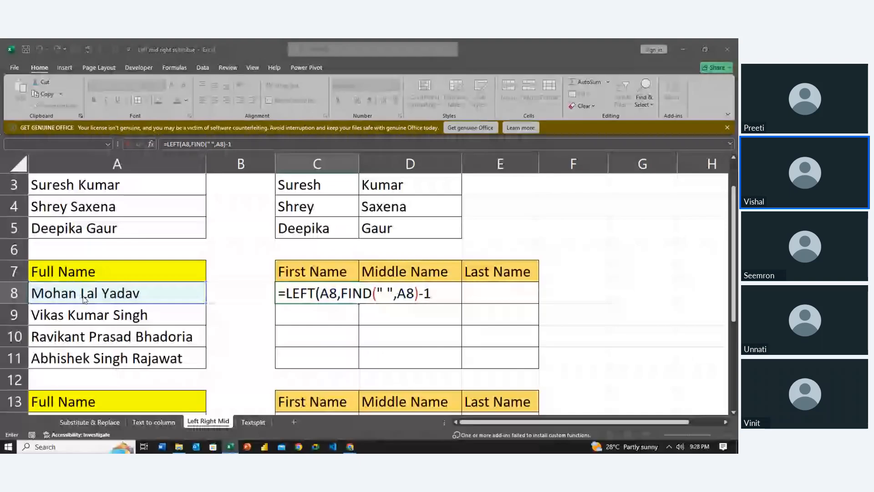
{"action": "key", "text": "Return"}
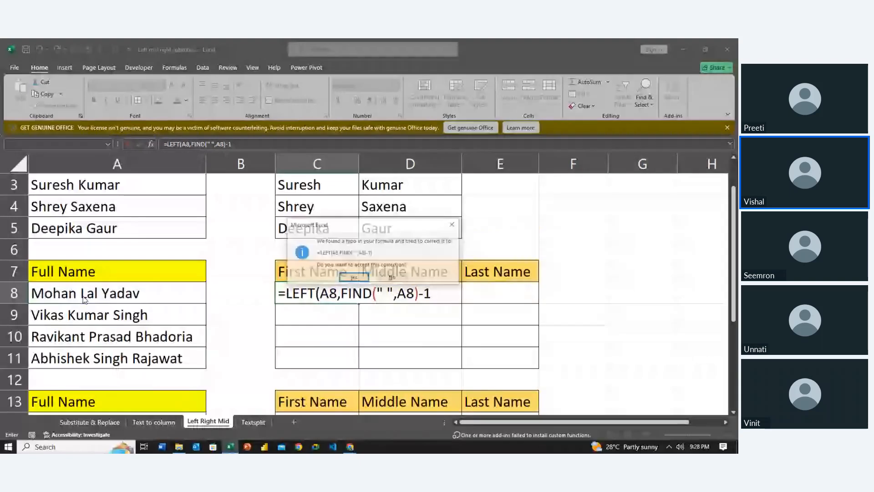
{"action": "key", "text": "Return"}
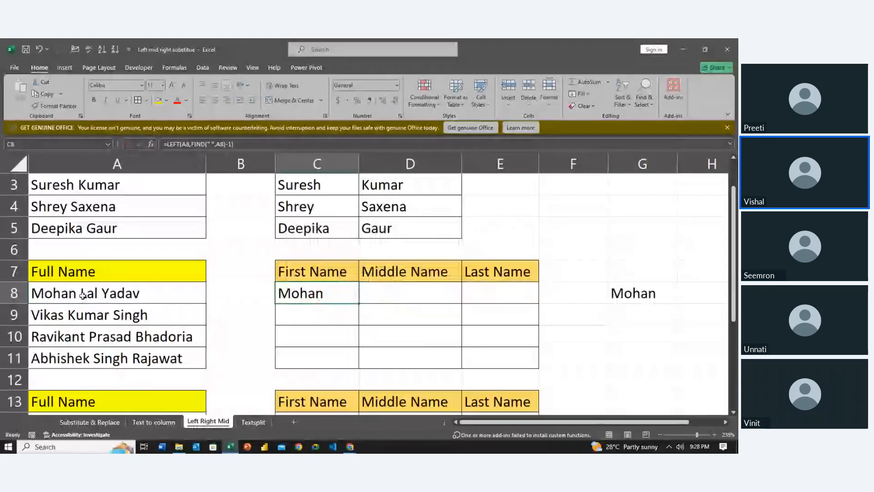
- Fill the First Name formula from C8 down to C11
{"action": "key", "text": "shift+Down"}
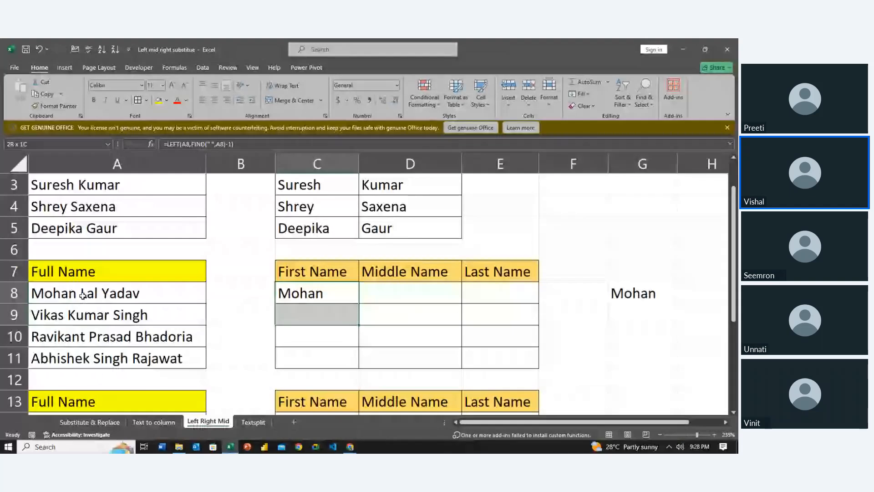
{"action": "key", "text": "shift+Down"}
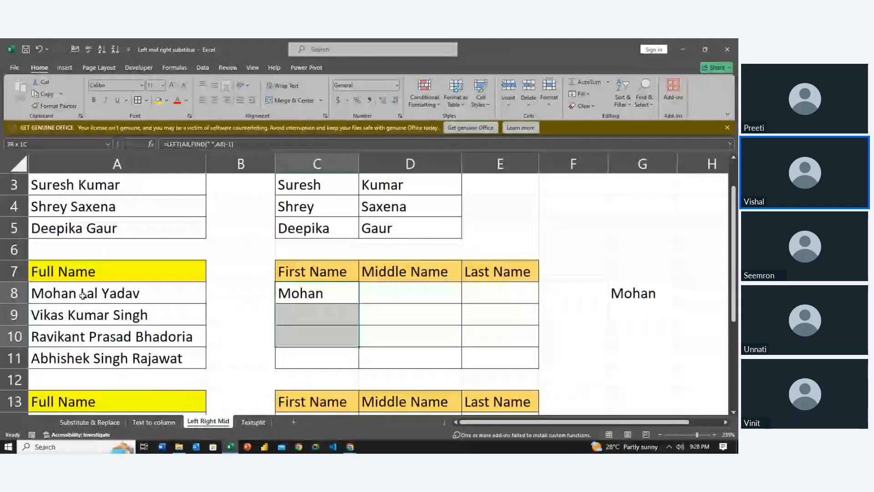
{"action": "key", "text": "shift+Down"}
{"action": "key", "text": "ctrl+d"}
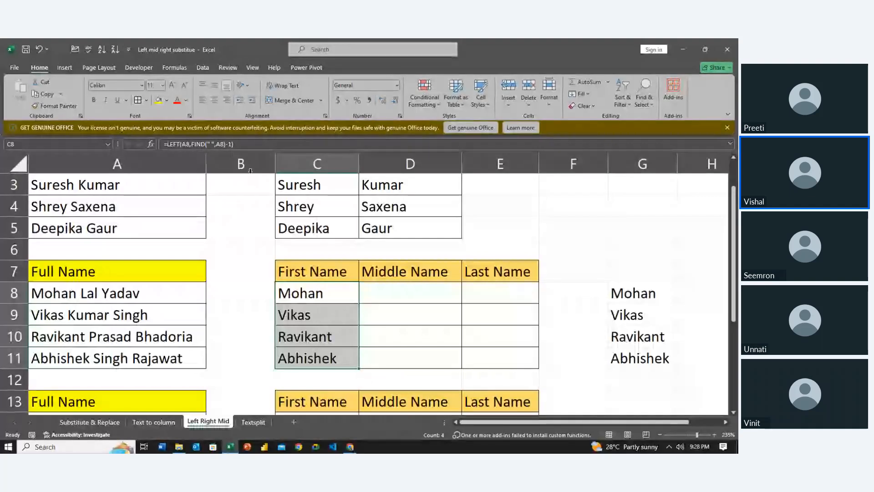
- Begin a RIGHT formula in E8 that takes text from A8, with LEN(A8) starting its character count
{"action": "key", "text": "Right"}
{"action": "key", "text": "Right"}
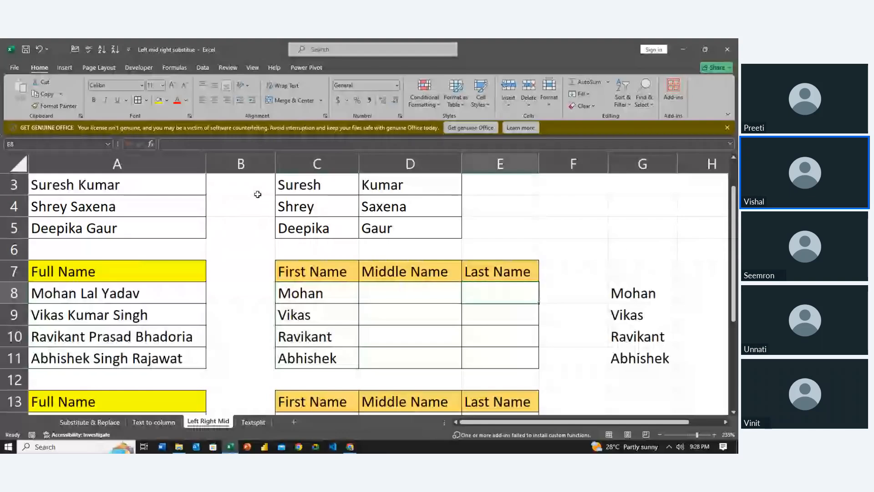
{"action": "type", "text": "="}
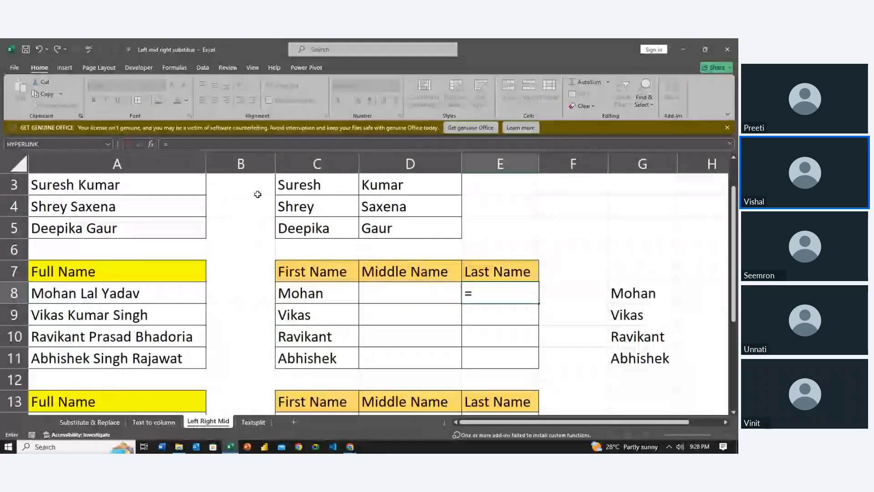
{"action": "type", "text": "RIGHT("}
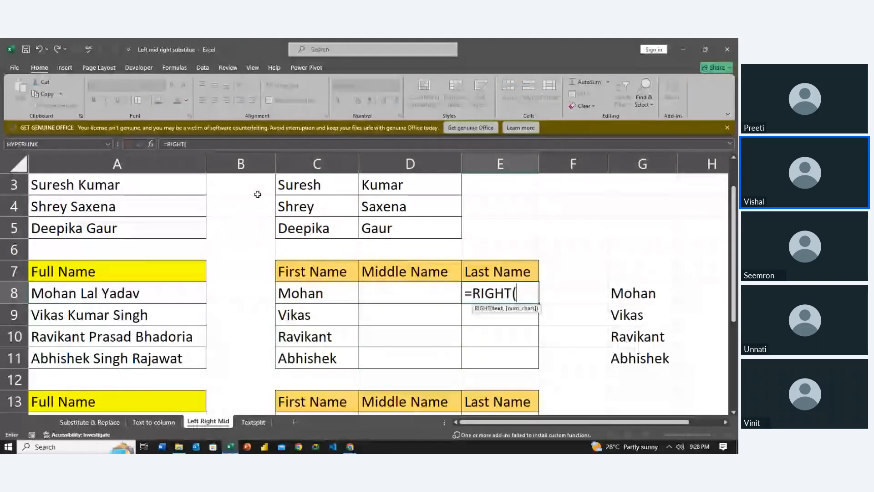
{"action": "left_click", "coordinate": [166, 293]}
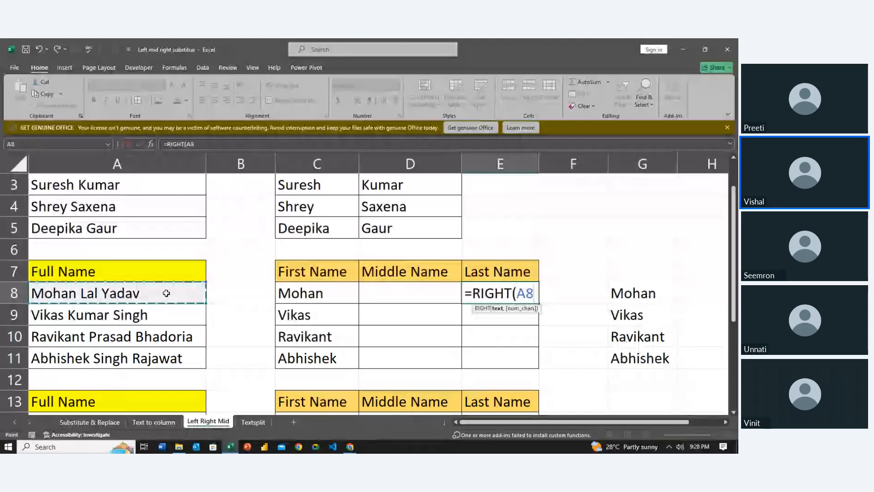
{"action": "type", "text": ",LEN("}
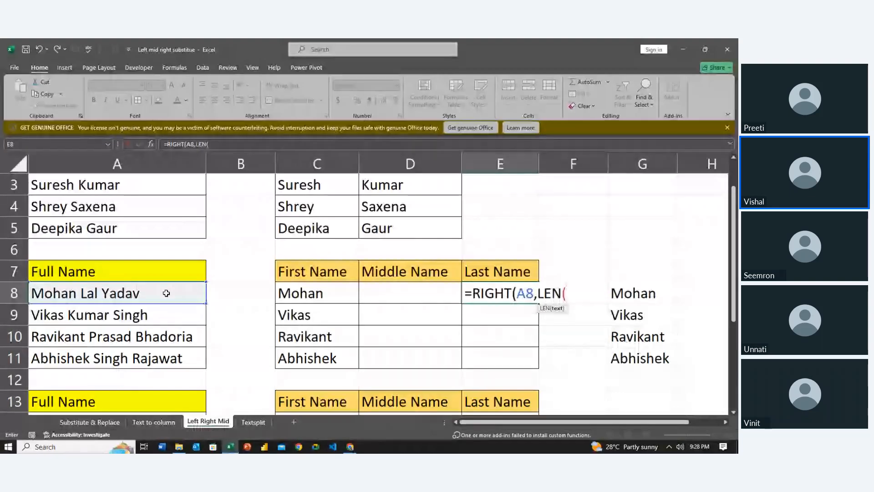
{"action": "left_click", "coordinate": [141, 299]}
{"action": "type", "text": ")"}
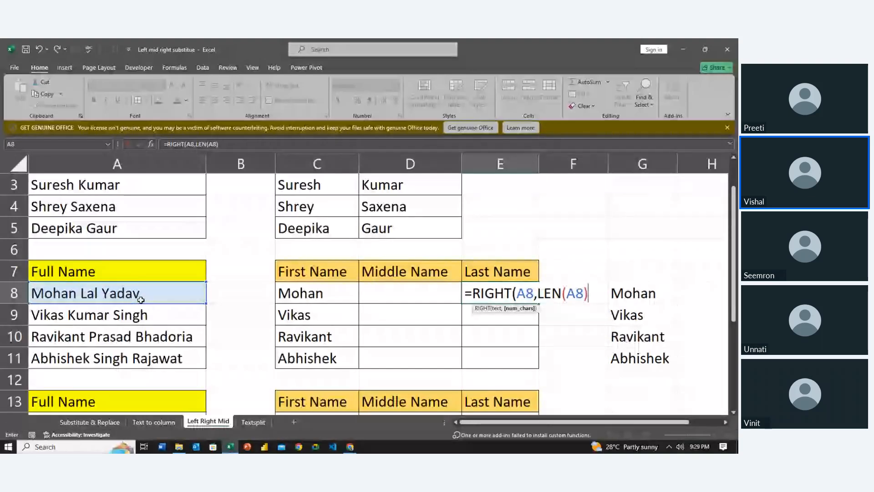
- Complete the E8 formula by subtracting FIND(" ",A8) from the length
{"action": "type", "text": "-FIND"}
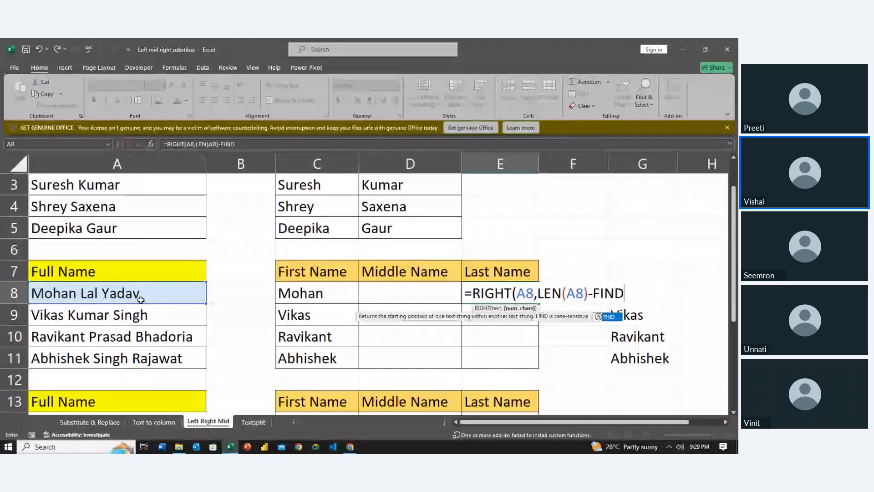
{"action": "type", "text": "("}
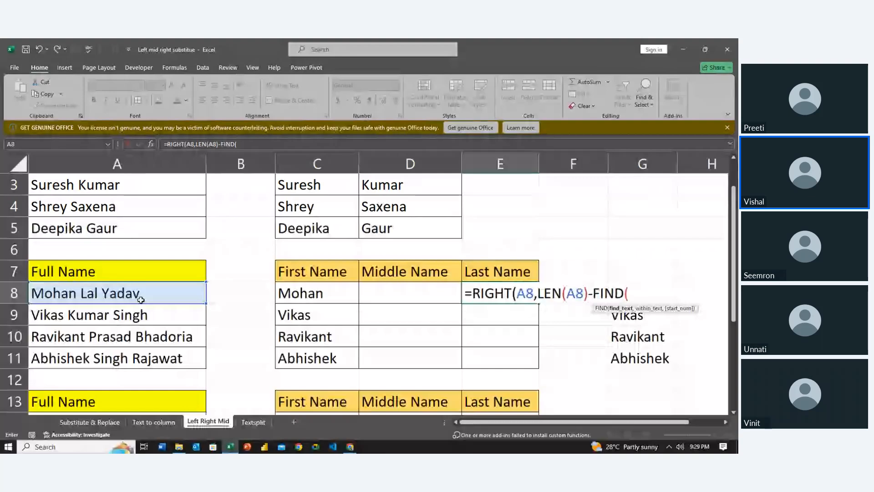
{"action": "type", "text": "\" \","}
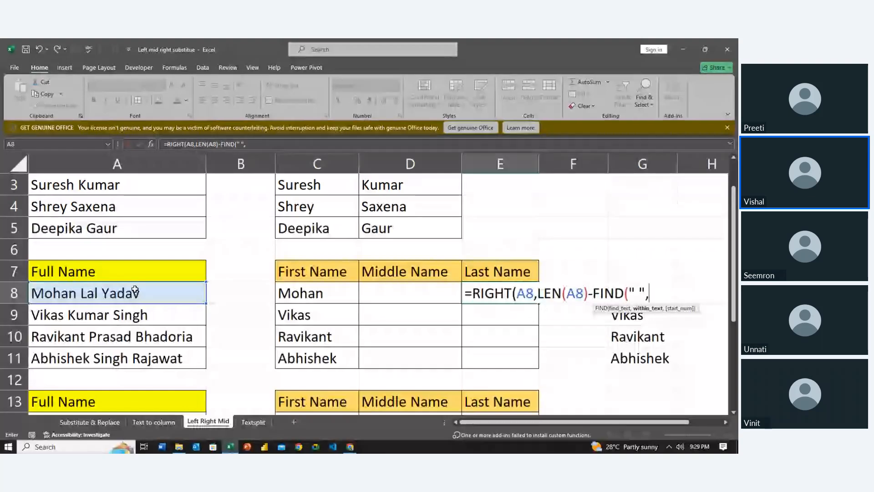
{"action": "left_click", "coordinate": [135, 290]}
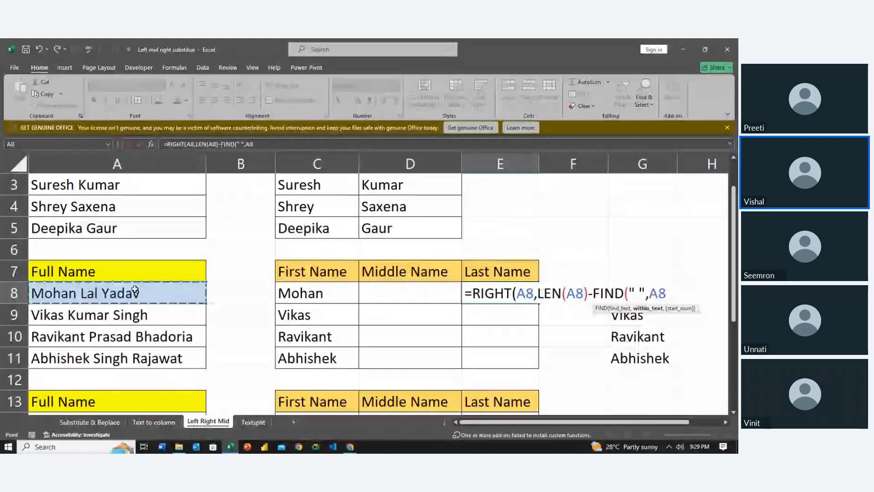
{"action": "key", "text": "Return"}
{"action": "key", "text": "Return"}
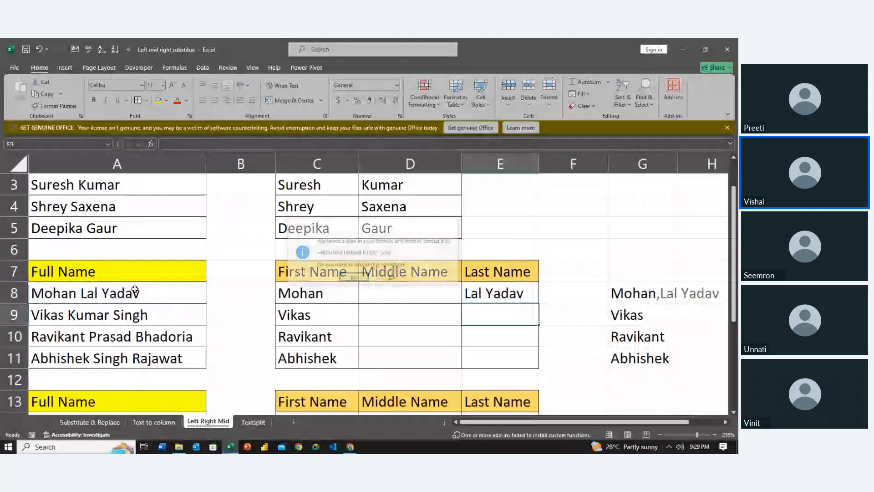
- Edit the E8 formula so its FIND starts searching after the first space, adding FIND(" ",A8)+1 as the start number
{"action": "key", "text": "Up"}
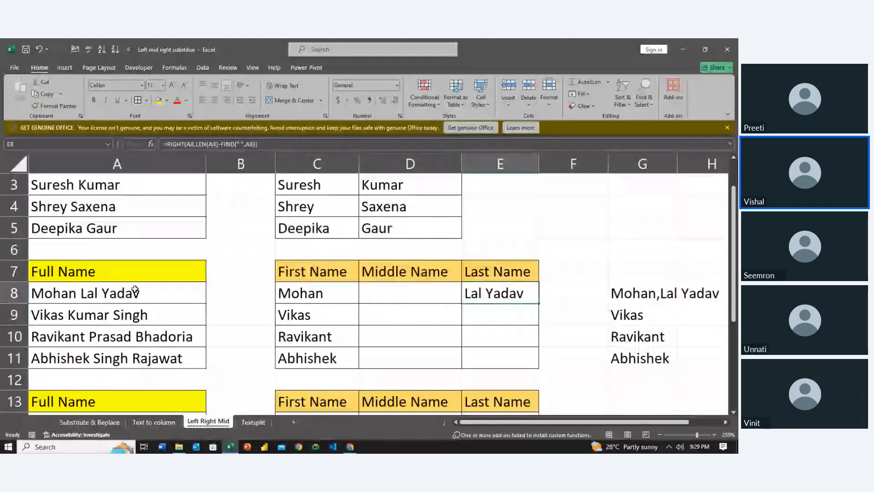
{"action": "key", "text": "F2"}
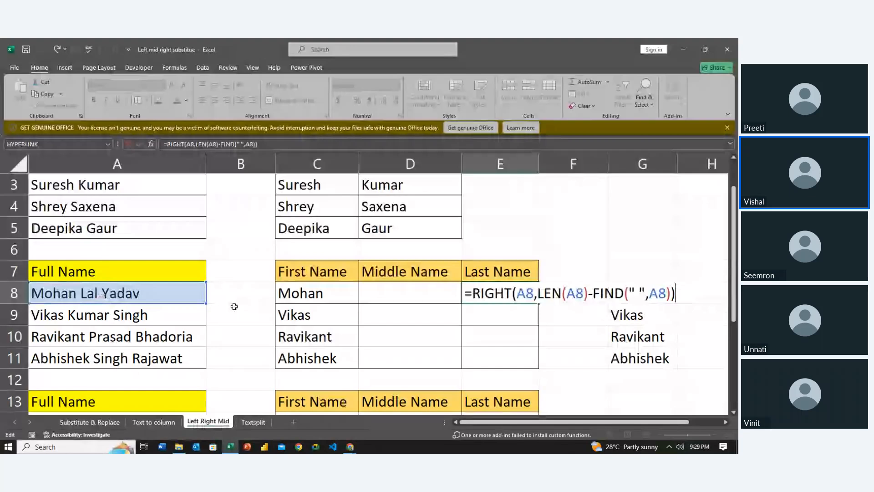
{"action": "left_click", "coordinate": [662, 296]}
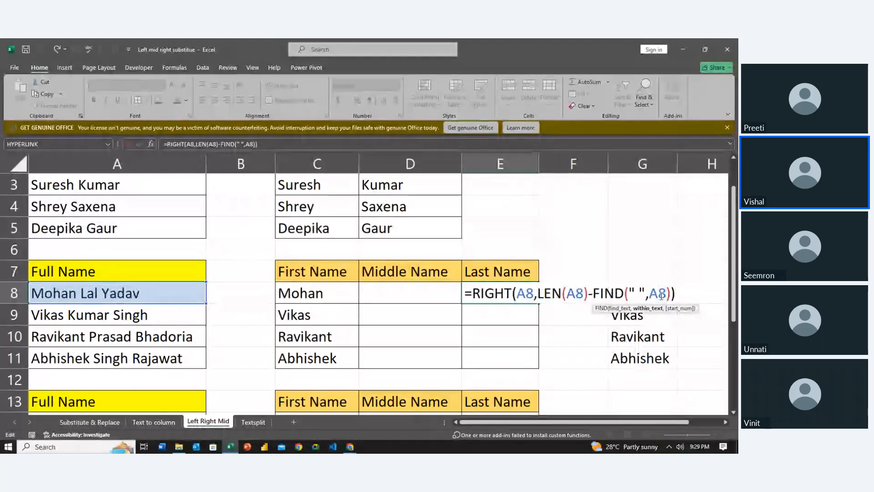
{"action": "type", "text": ",FIND("}
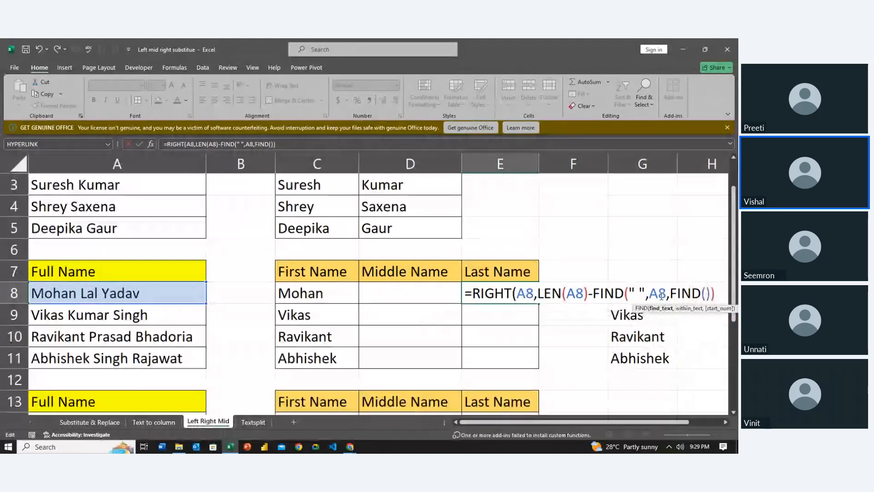
{"action": "type", "text": "\" \""}
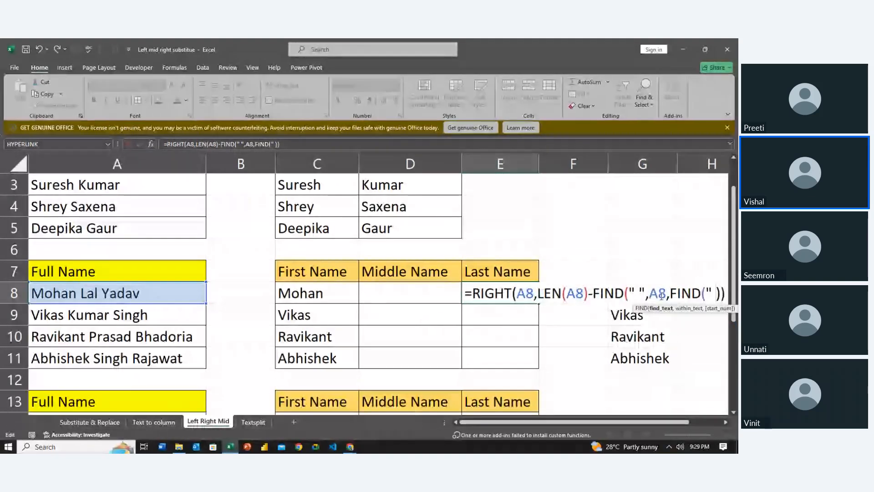
{"action": "type", "text": ",A8"}
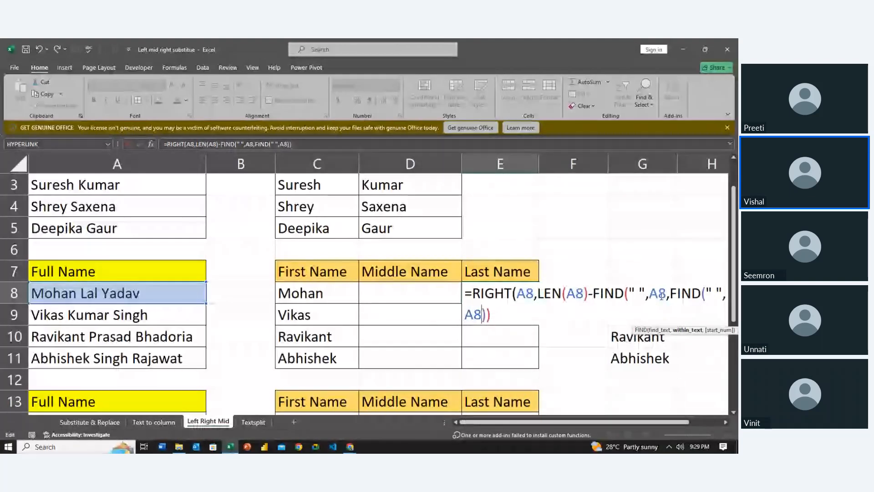
{"action": "key", "text": "Right"}
{"action": "type", "text": "+"}
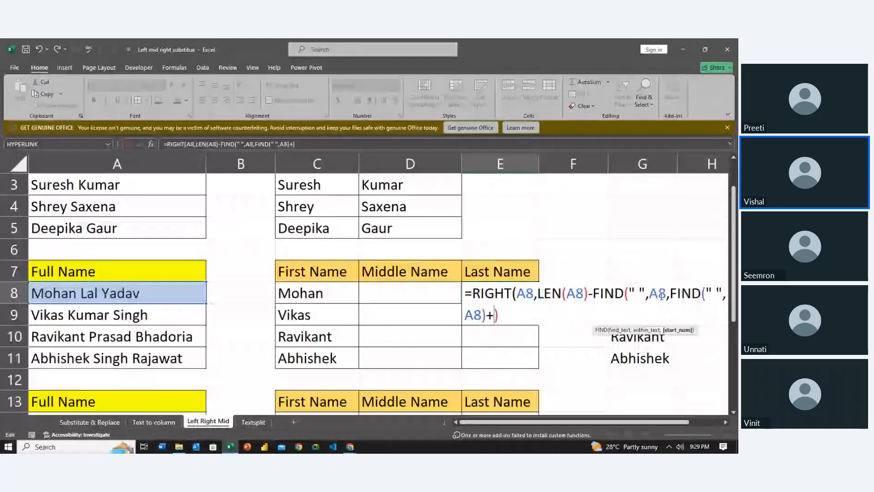
{"action": "type", "text": "1"}
{"action": "key", "text": "Return"}
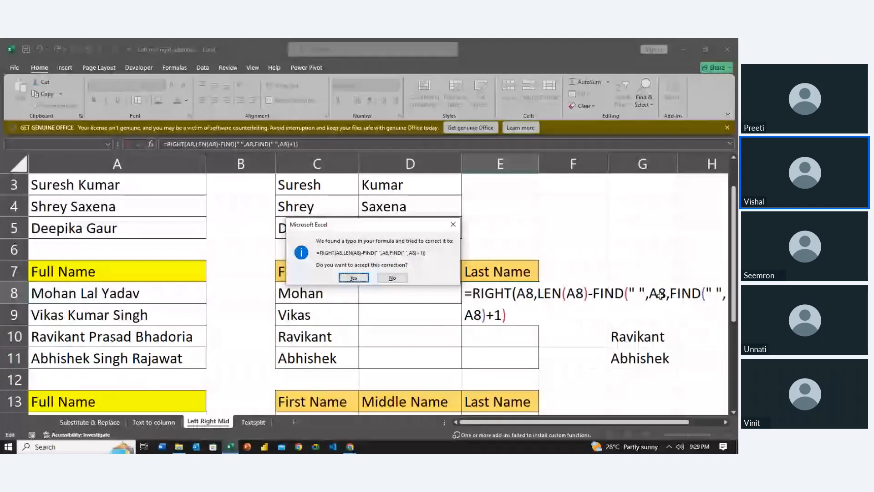
{"action": "key", "text": "Return"}
- Fill the Last Name formula from E8 down to E11
{"action": "key", "text": "shift+Down"}
{"action": "key", "text": "shift+Down"}
{"action": "key", "text": "shift+Down"}
{"action": "key", "text": "ctrl+d"}
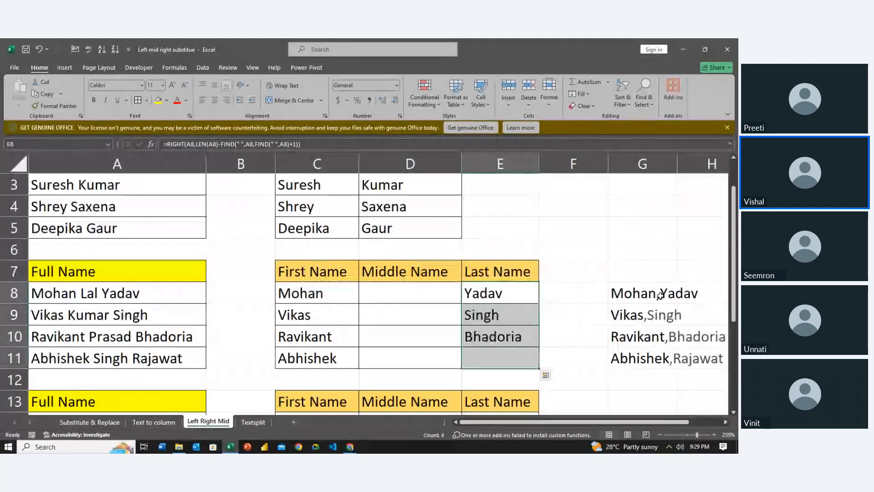
- Delete the TEXTJOIN formulas in G8:G11
{"action": "left_click", "coordinate": [660, 295]}
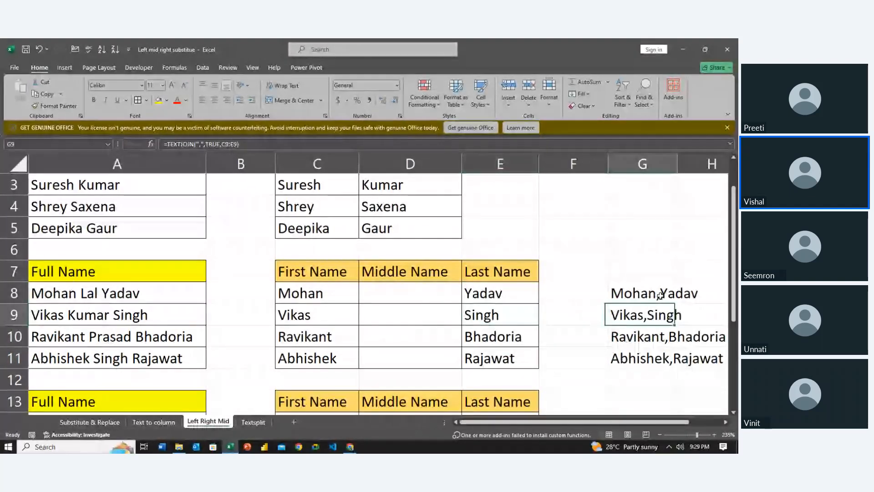
{"action": "left_click_drag", "start_coordinate": [660, 296], "coordinate": [655, 360]}
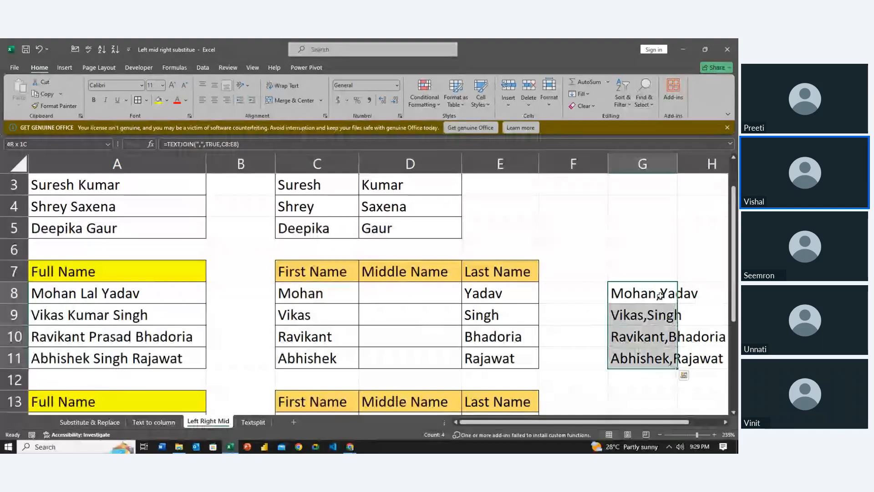
{"action": "key", "text": "Delete"}
- Evaluate the nested FIND portion inside the E10 Last Name formula, and restore the original expression
{"action": "key", "text": "Left"}
{"action": "key", "text": "Left"}
{"action": "key", "text": "shift+Down"}
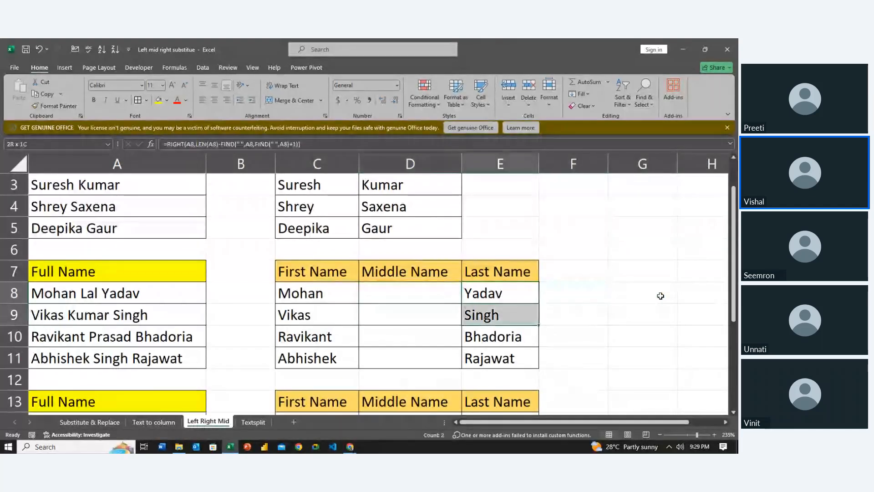
{"action": "key", "text": "shift+Down"}
{"action": "key", "text": "Down"}
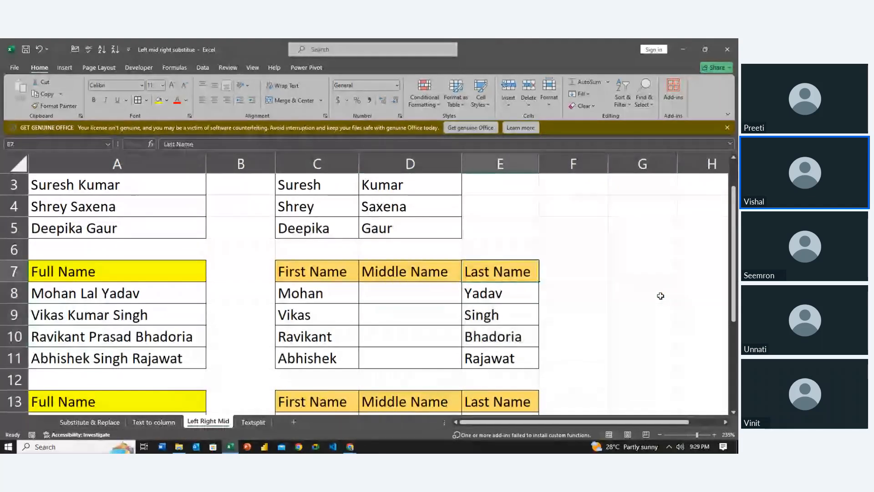
{"action": "key", "text": "Down"}
{"action": "key", "text": "F2"}
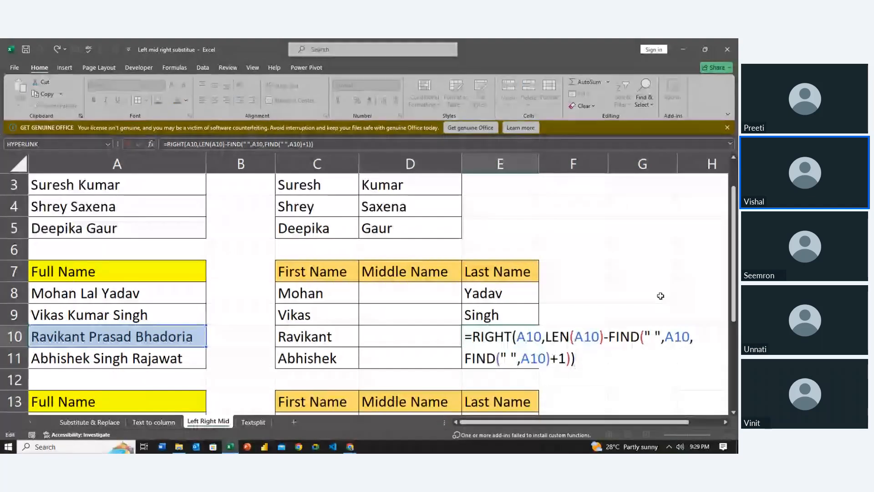
{"action": "key", "text": "Left"}
{"action": "key", "text": "Left"}
{"action": "key", "text": "Left"}
{"action": "key", "text": "Left"}
{"action": "key", "text": "Left"}
{"action": "key", "text": "Left"}
{"action": "key", "text": "Left"}
{"action": "key", "text": "Left"}
{"action": "key", "text": "Left"}
{"action": "key", "text": "Left"}
{"action": "key", "text": "Left"}
{"action": "key", "text": "Left"}
{"action": "key", "text": "Left"}
{"action": "key", "text": "Left"}
{"action": "key", "text": "Left"}
{"action": "key", "text": "Left"}
{"action": "key", "text": "Left"}
{"action": "key", "text": "Left"}
{"action": "key", "text": "Left"}
{"action": "key", "text": "Left"}
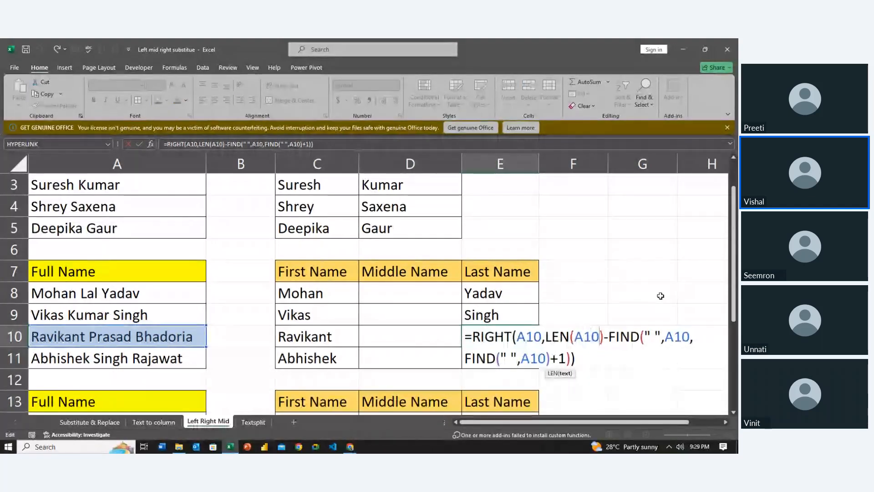
{"action": "key", "text": "shift+Right"}
{"action": "key", "text": "shift+Right"}
{"action": "key", "text": "shift+Right"}
{"action": "key", "text": "shift+Right"}
{"action": "key", "text": "shift+Right"}
{"action": "key", "text": "shift+Right"}
{"action": "key", "text": "shift+Right"}
{"action": "key", "text": "shift+Right"}
{"action": "key", "text": "shift+Right"}
{"action": "key", "text": "shift+Right"}
{"action": "key", "text": "shift+Right"}
{"action": "key", "text": "shift+Right"}
{"action": "key", "text": "shift+Right"}
{"action": "key", "text": "shift+Right"}
{"action": "key", "text": "shift+Right"}
{"action": "key", "text": "shift+Right"}
{"action": "key", "text": "shift+Right"}
{"action": "key", "text": "shift+Right"}
{"action": "key", "text": "shift+Right"}
{"action": "key", "text": "shift+Right"}
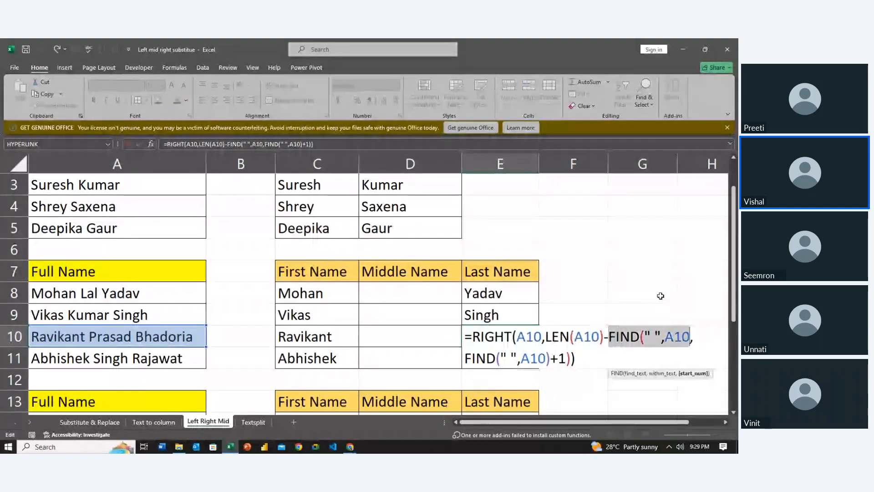
{"action": "key", "text": "shift+Right"}
{"action": "key", "text": "shift+Right"}
{"action": "key", "text": "shift+Right"}
{"action": "key", "text": "shift+Right"}
{"action": "key", "text": "shift+Right"}
{"action": "key", "text": "shift+Right"}
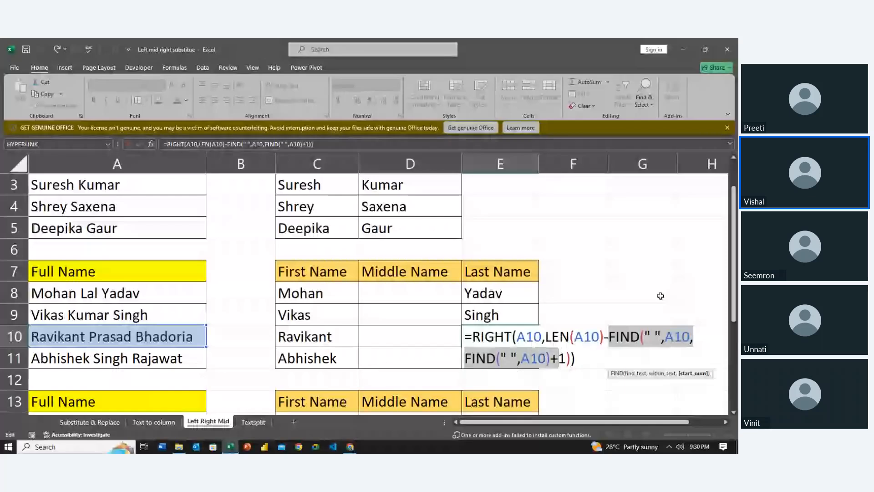
{"action": "key", "text": "F9"}
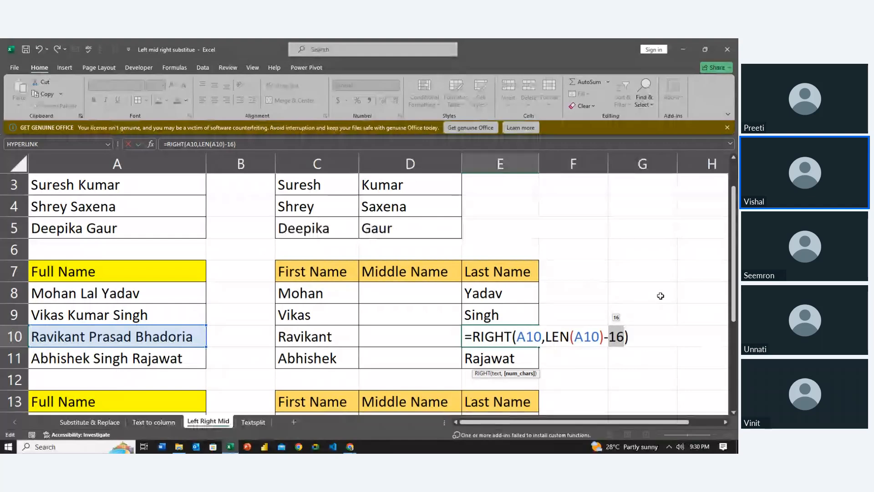
{"action": "key", "text": "ctrl+z"}
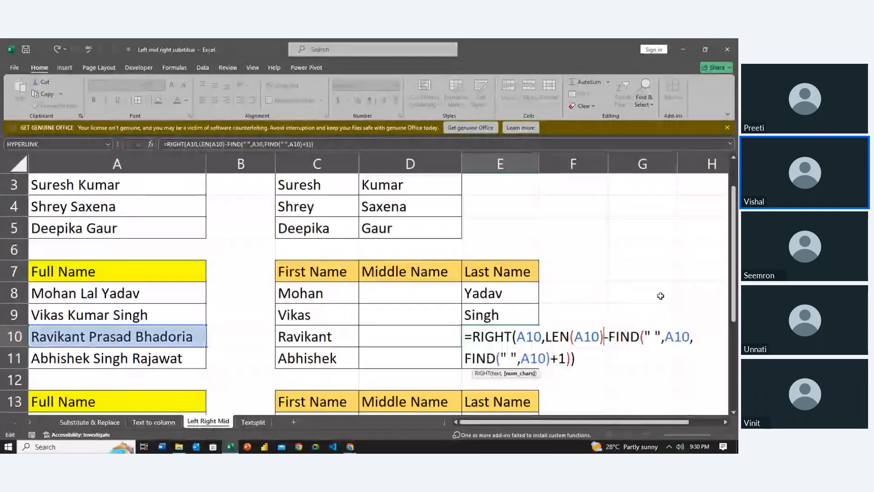
- Evaluate the LEN(A10) portion inside the E10 formula, restore it and leave the formula unchanged
{"action": "key", "text": "shift+Left"}
{"action": "key", "text": "shift+Left"}
{"action": "key", "text": "shift+Left"}
{"action": "key", "text": "shift+Left"}
{"action": "key", "text": "shift+Left"}
{"action": "key", "text": "shift+Left"}
{"action": "key", "text": "shift+Left"}
{"action": "key", "text": "shift+Left"}
{"action": "key", "text": "F9"}
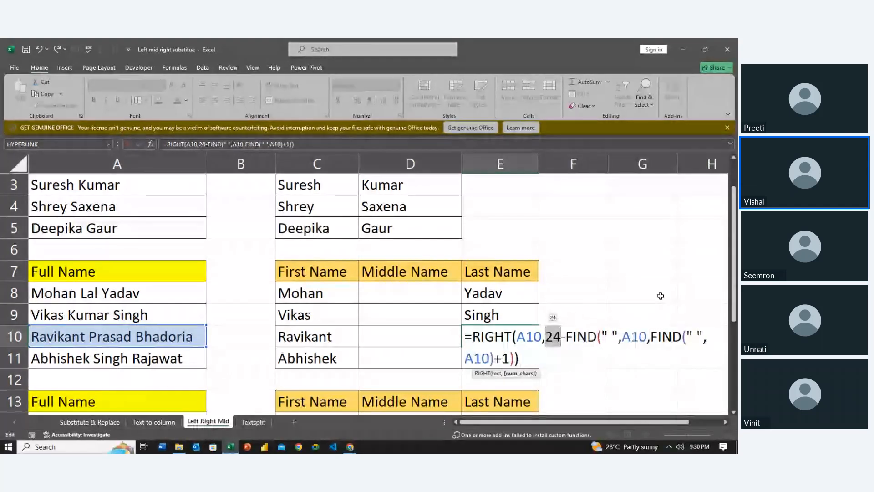
{"action": "key", "text": "ctrl+z"}
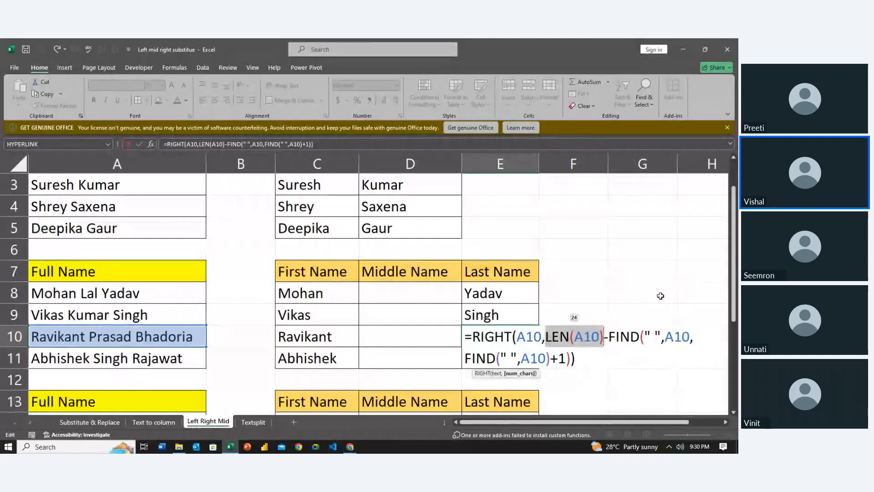
{"action": "key", "text": "Escape"}
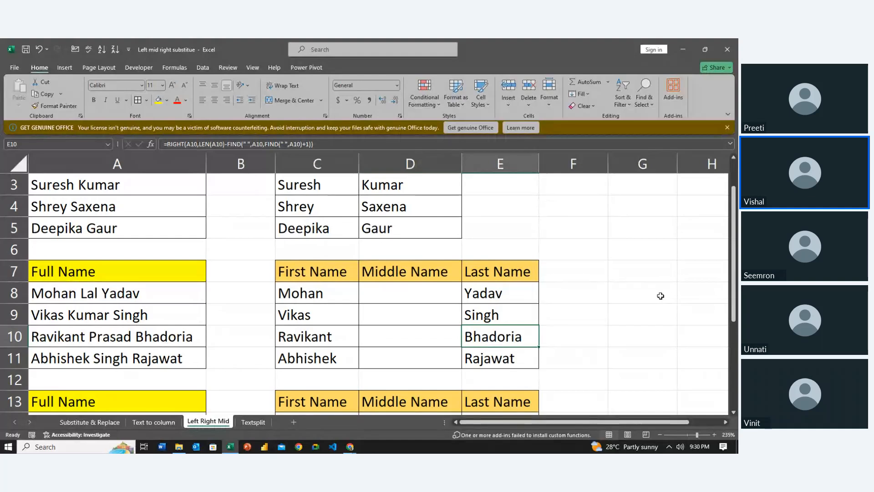
{"action": "key", "text": "Left"}
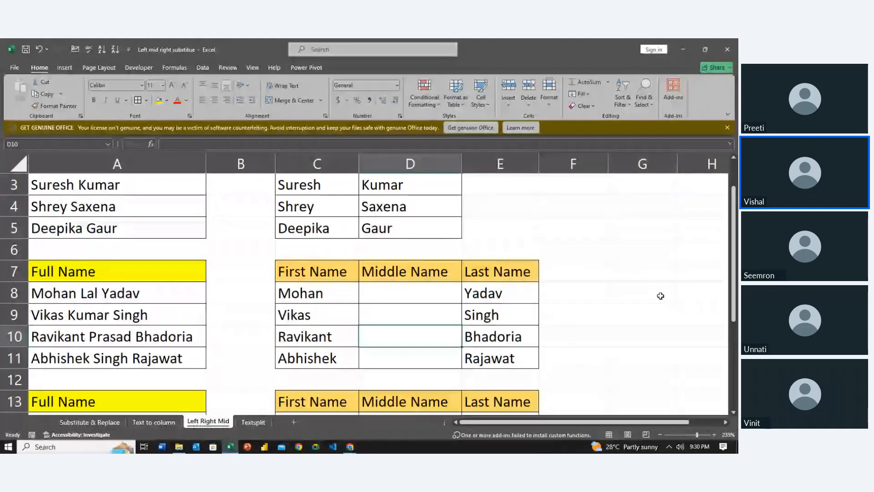
{"action": "key", "text": "Right"}
{"action": "key", "text": "Up"}
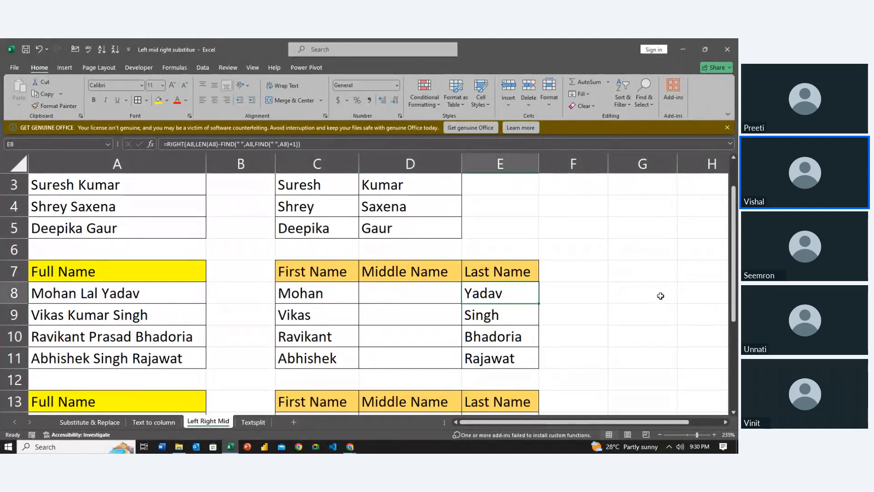
{"action": "key", "text": "Down"}
{"action": "key", "text": "Down"}
{"action": "key", "text": "Up"}
{"action": "key", "text": "Up"}
{"action": "key", "text": "Up"}
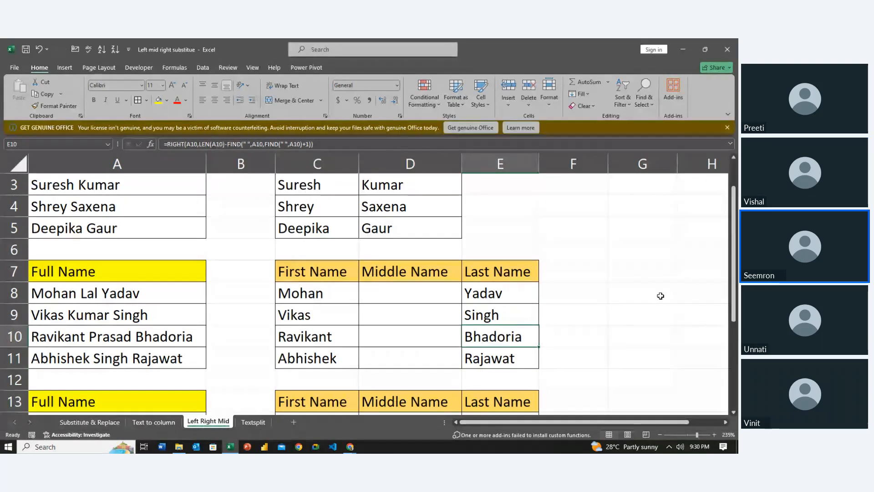
{"action": "key", "text": "Down"}
{"action": "key", "text": "Down"}
{"action": "key", "text": "Down"}
- Enter a MID formula in D8 that takes 3 characters from A8, starting at character 8
{"action": "key", "text": "Left"}
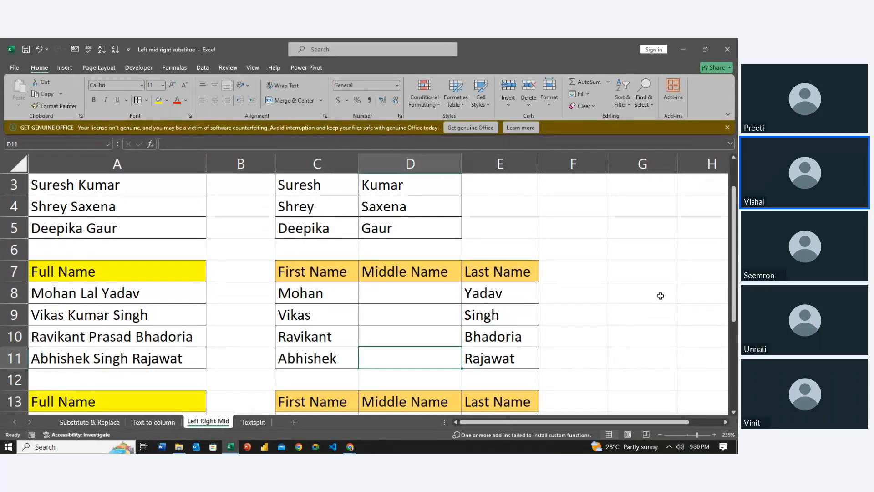
{"action": "key", "text": "Up"}
{"action": "key", "text": "Up"}
{"action": "key", "text": "Up"}
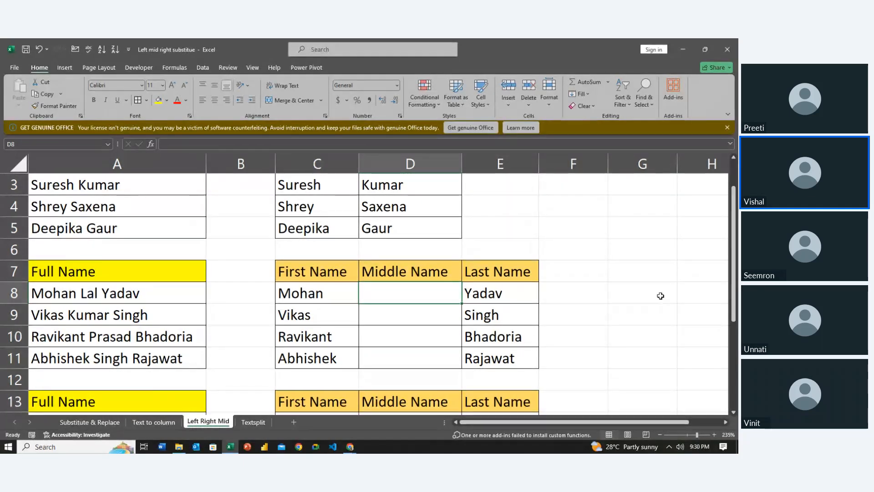
{"action": "type", "text": "=MID"}
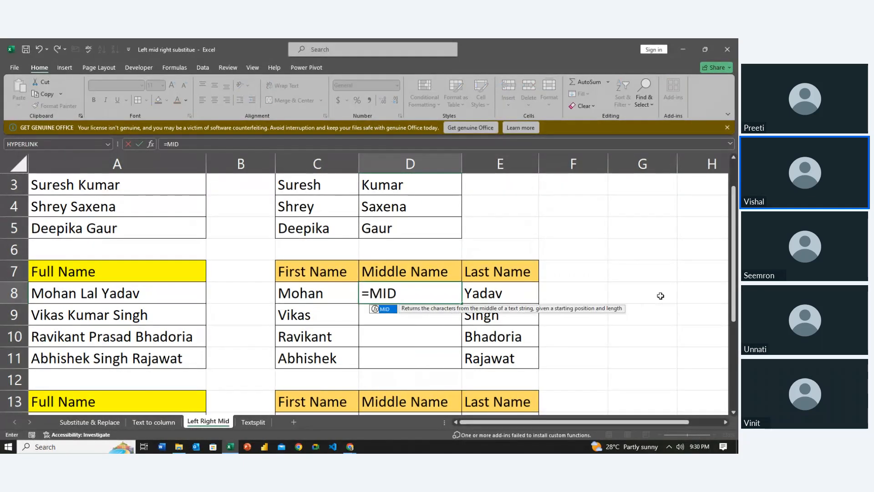
{"action": "type", "text": "("}
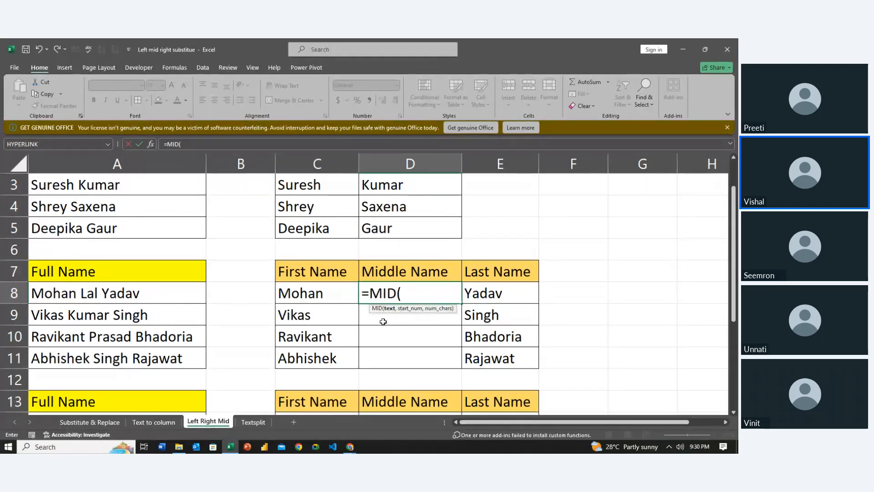
{"action": "left_click", "coordinate": [148, 290]}
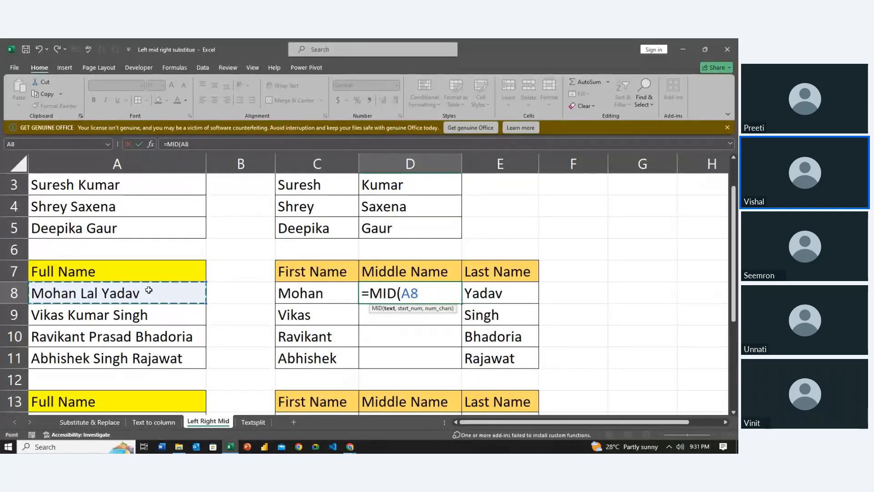
{"action": "type", "text": ",8"}
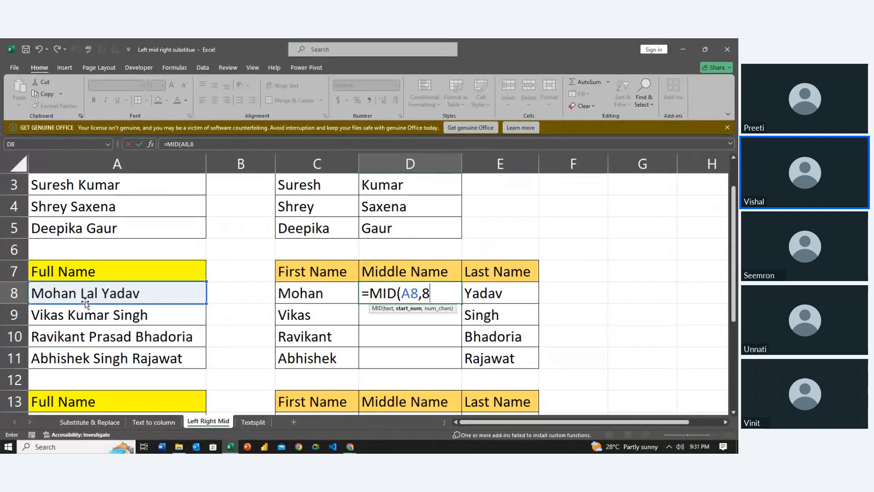
{"action": "type", "text": ","}
{"action": "type", "text": "3"}
{"action": "key", "text": "Return"}
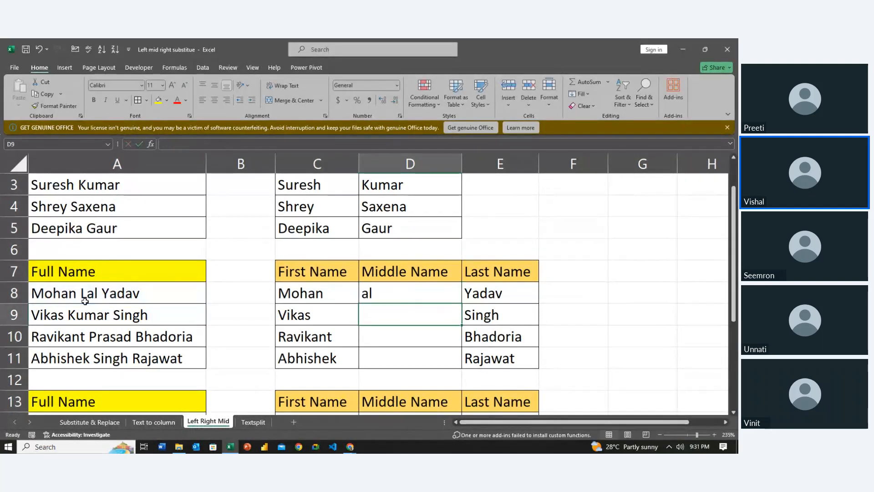
- Change the start number in the D8 MID formula to 7
{"action": "key", "text": "Up"}
{"action": "key", "text": "F2"}
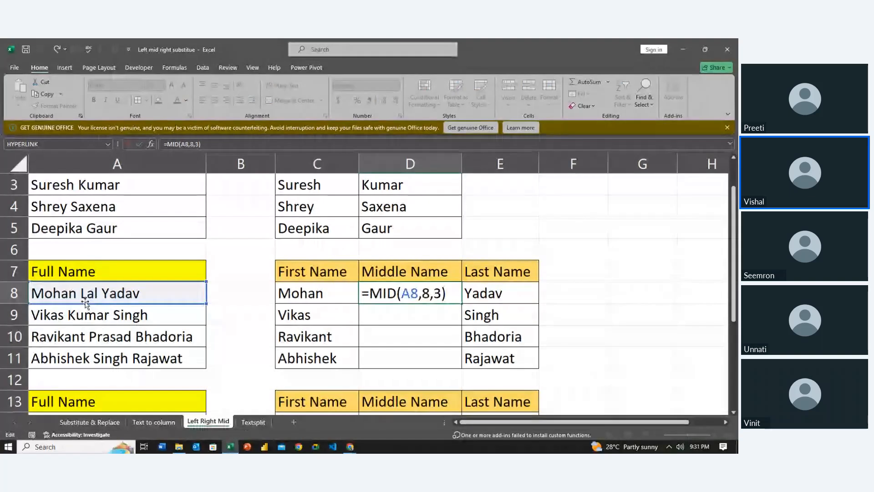
{"action": "key", "text": "Left"}
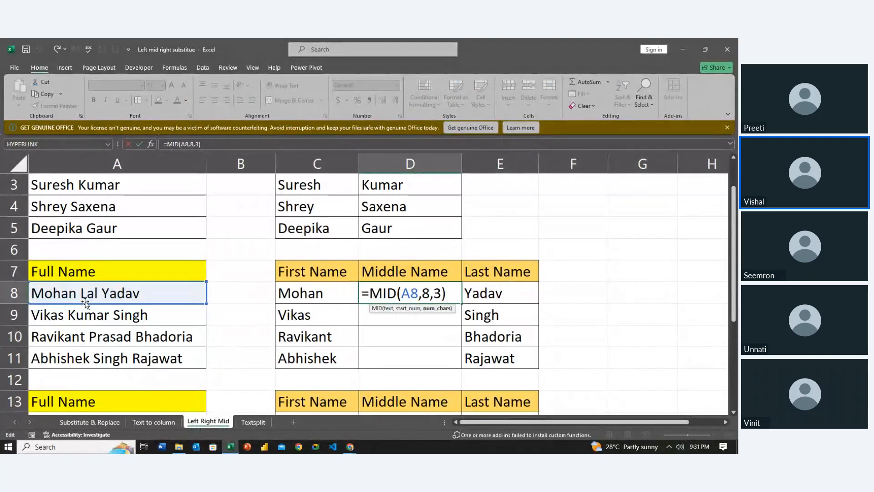
{"action": "key", "text": "Left"}
{"action": "key", "text": "Left"}
{"action": "key", "text": "BackSpace"}
{"action": "type", "text": "7"}
{"action": "key", "text": "ctrl+Return"}
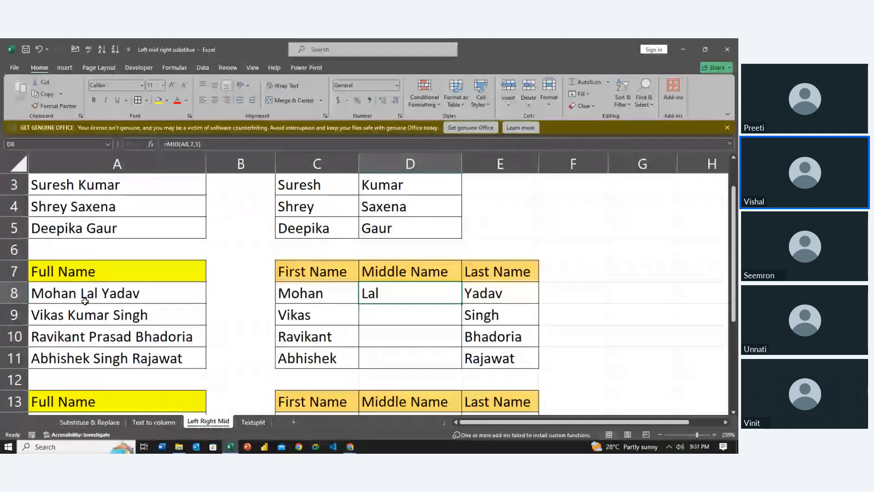
- Clear D8 and begin a new MID formula there with A8 as its text argument
{"action": "key", "text": "Delete"}
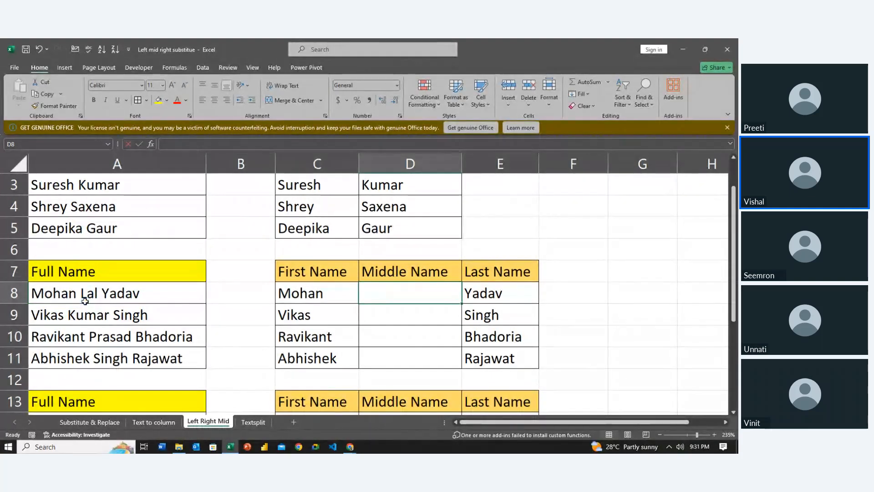
{"action": "type", "text": "MID"}
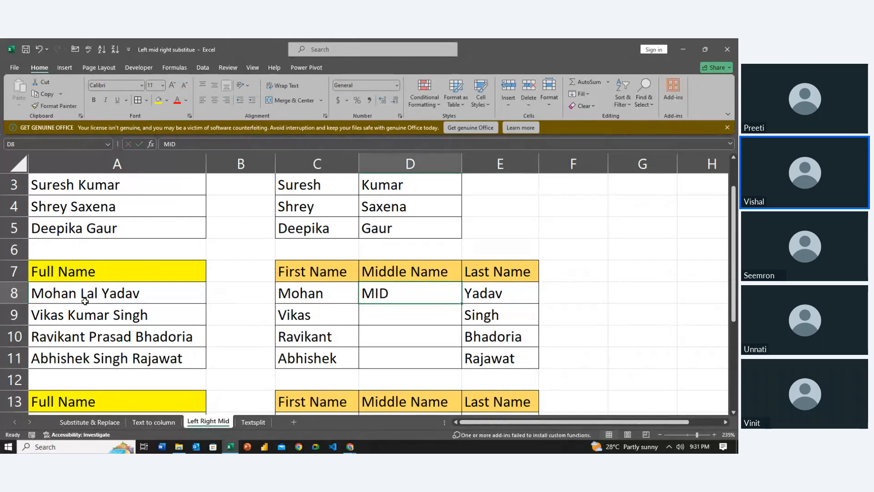
{"action": "key", "text": "BackSpace"}
{"action": "key", "text": "BackSpace"}
{"action": "key", "text": "BackSpace"}
{"action": "type", "text": "=MID("}
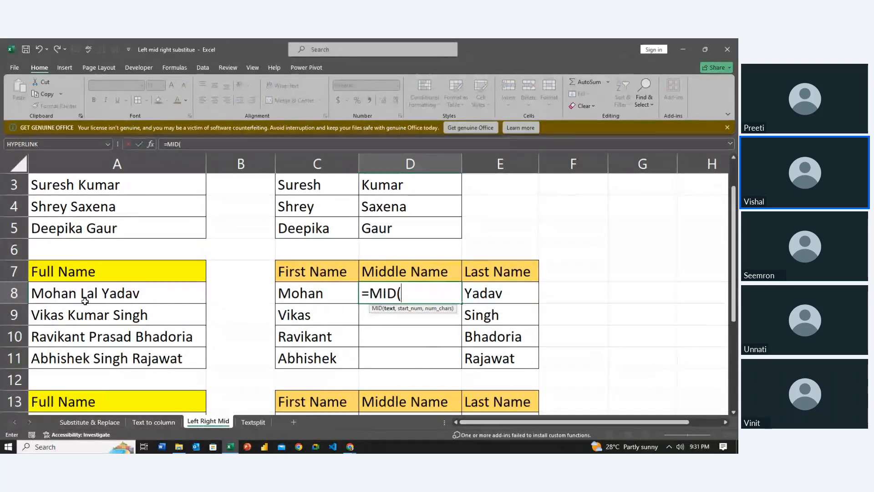
{"action": "left_click", "coordinate": [68, 292]}
{"action": "type", "text": ","}
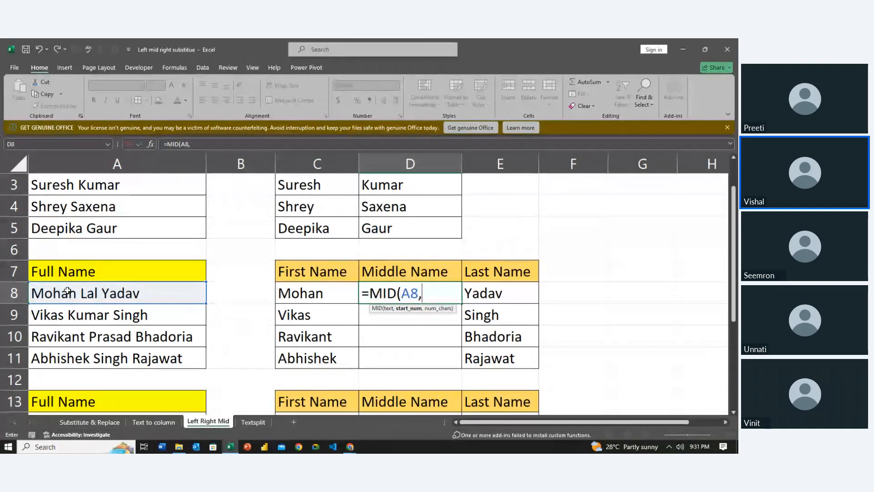
- Add FIND(" ",a8)+1 as the start number of the MID formula in D8
{"action": "type", "text": "find"}
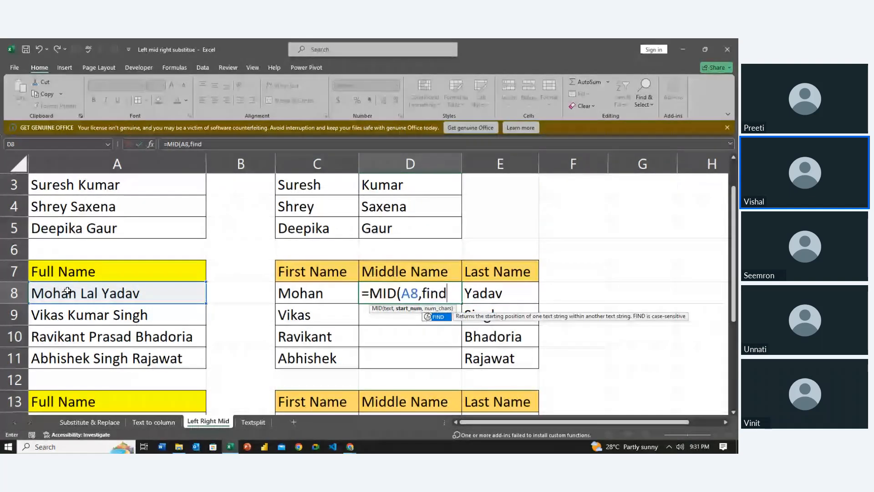
{"action": "key", "text": "Tab"}
{"action": "type", "text": "\" \""}
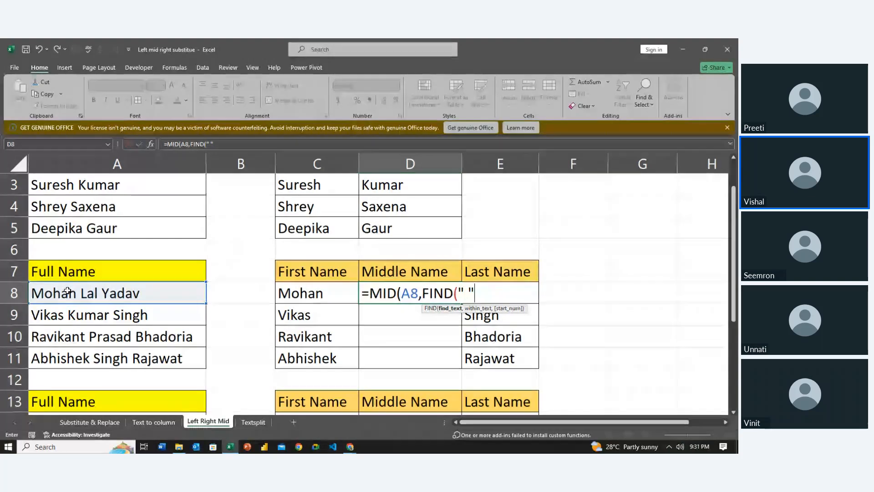
{"action": "type", "text": ",a"}
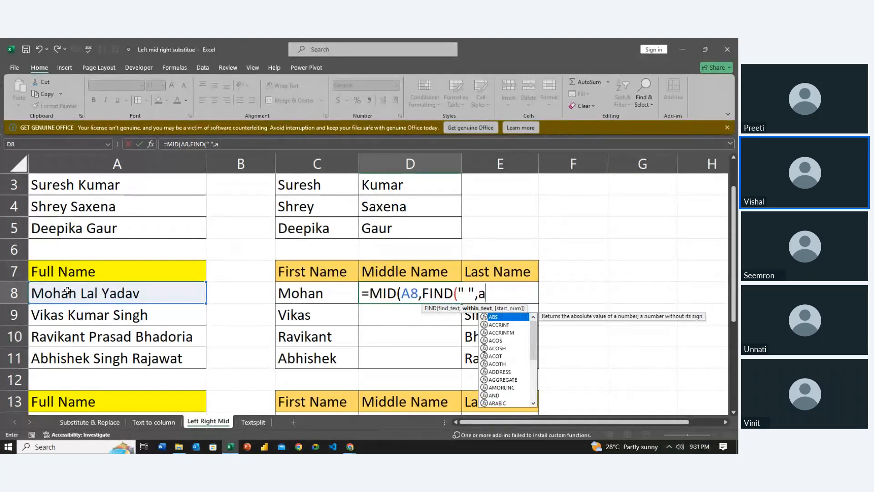
{"action": "type", "text": "8)"}
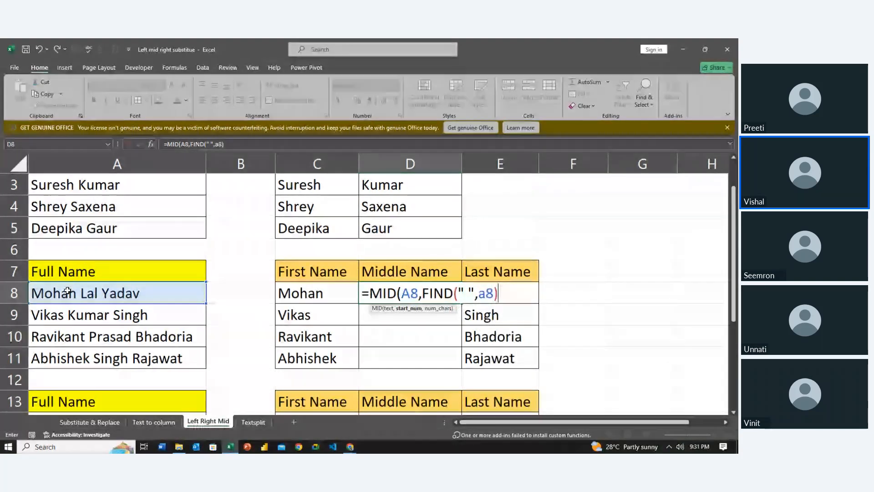
{"action": "type", "text": "+!"}
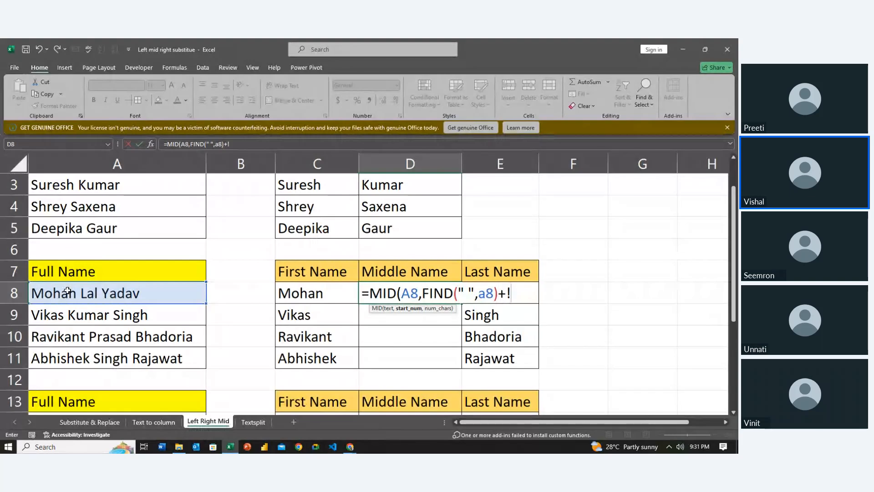
{"action": "key", "text": "BackSpace"}
{"action": "type", "text": "1"}
{"action": "key", "text": "Return"}
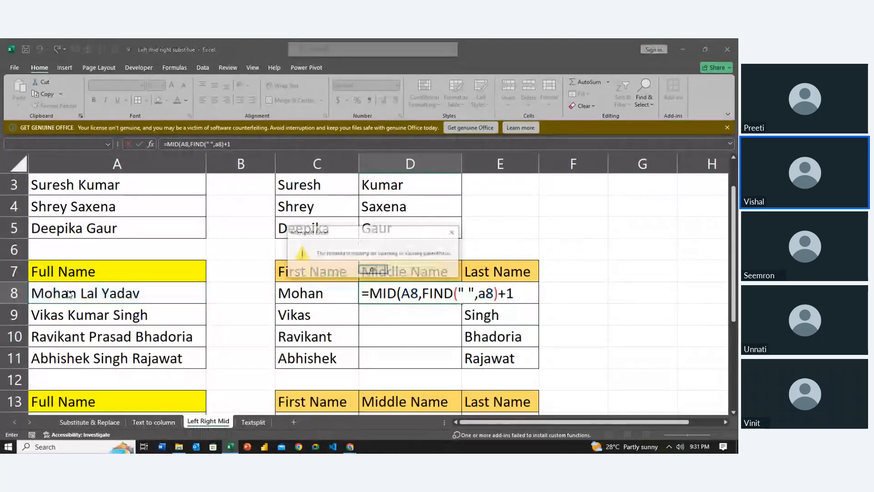
{"action": "key", "text": "Return"}
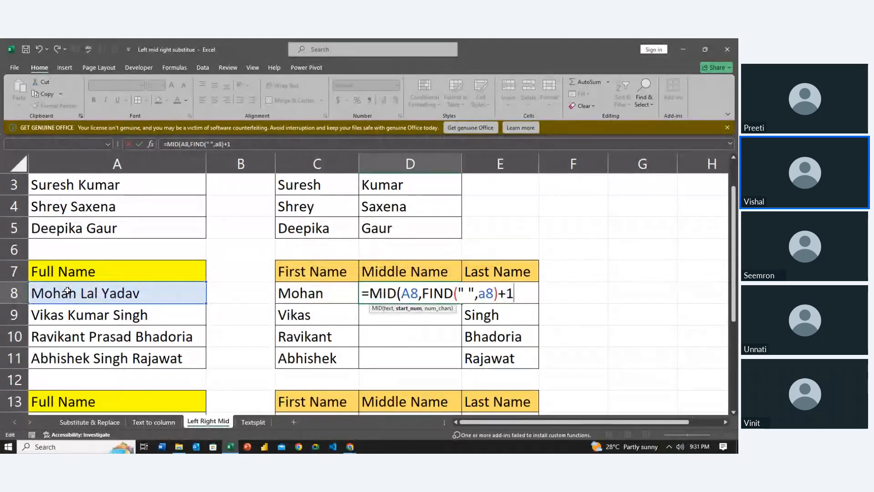
- Evaluate the FIND(" ",a8)+1 portion of the D8 formula, restore it and move on to the number-of-characters argument
{"action": "key", "text": "shift+Left"}
{"action": "key", "text": "shift+Left"}
{"action": "key", "text": "shift+Left"}
{"action": "key", "text": "shift+Left"}
{"action": "key", "text": "shift+Left"}
{"action": "key", "text": "shift+Left"}
{"action": "key", "text": "shift+Left"}
{"action": "key", "text": "shift+Left"}
{"action": "key", "text": "shift+Left"}
{"action": "key", "text": "shift+Left"}
{"action": "key", "text": "shift+Left"}
{"action": "key", "text": "shift+Left"}
{"action": "key", "text": "shift+Left"}
{"action": "key", "text": "shift+Left"}
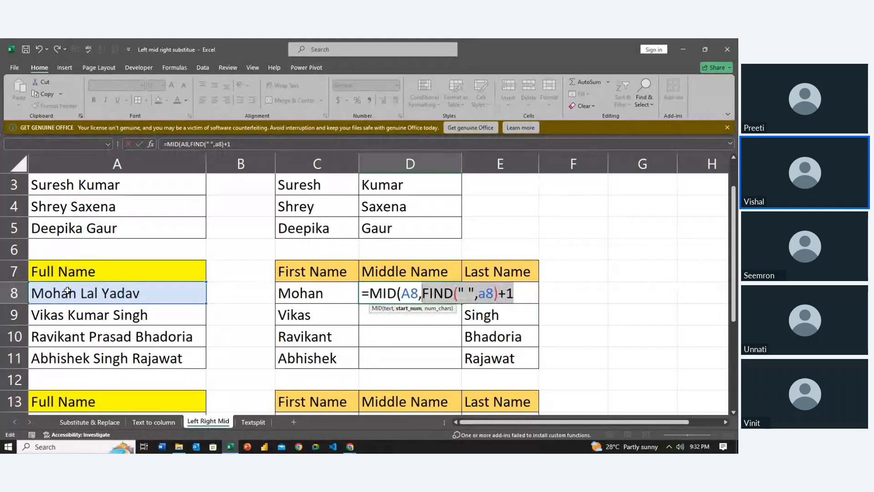
{"action": "type", "text": "7"}
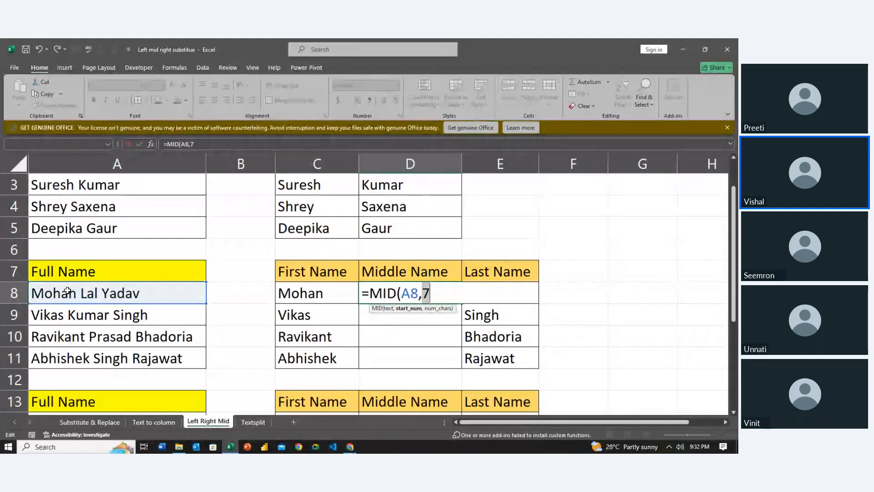
{"action": "key", "text": "ctrl+z"}
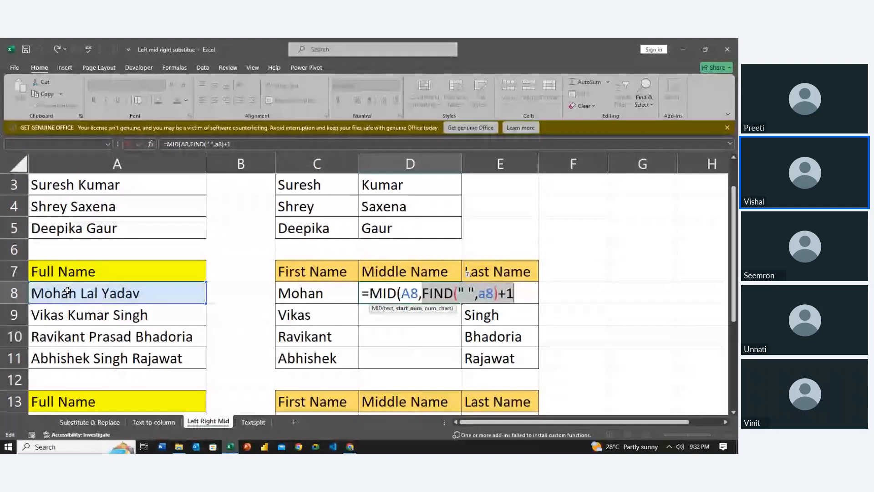
{"action": "key", "text": "Right"}
{"action": "key", "text": "Right"}
{"action": "key", "text": "Right"}
{"action": "key", "text": "Right"}
{"action": "key", "text": "Right"}
{"action": "key", "text": "Right"}
{"action": "key", "text": "Right"}
{"action": "key", "text": "Right"}
{"action": "key", "text": "Right"}
{"action": "key", "text": "Right"}
{"action": "key", "text": "Right"}
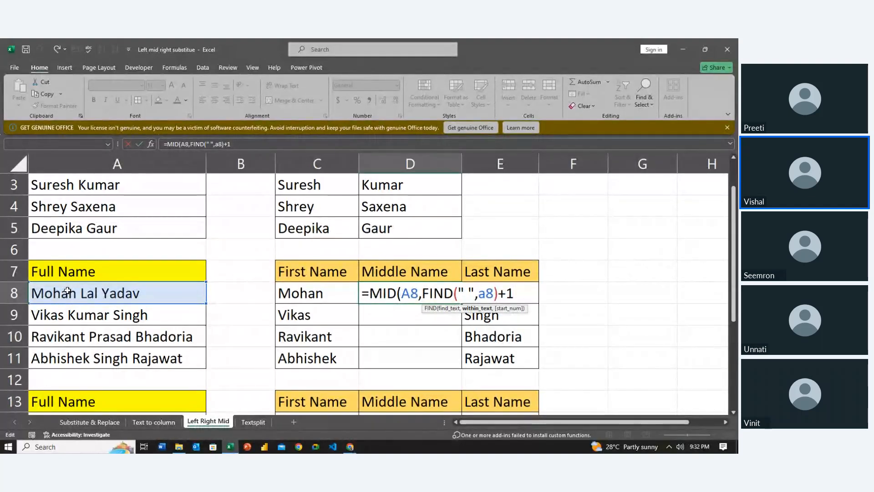
{"action": "key", "text": "Right"}
{"action": "key", "text": "Right"}
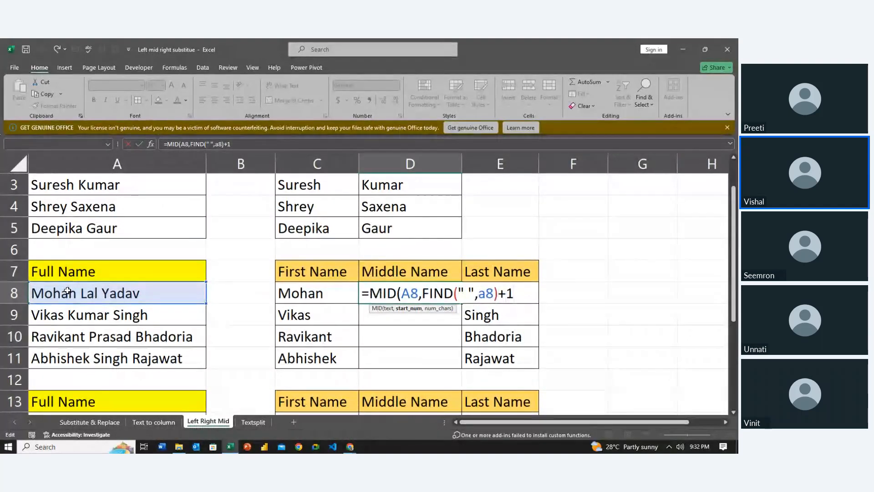
{"action": "type", "text": ","}
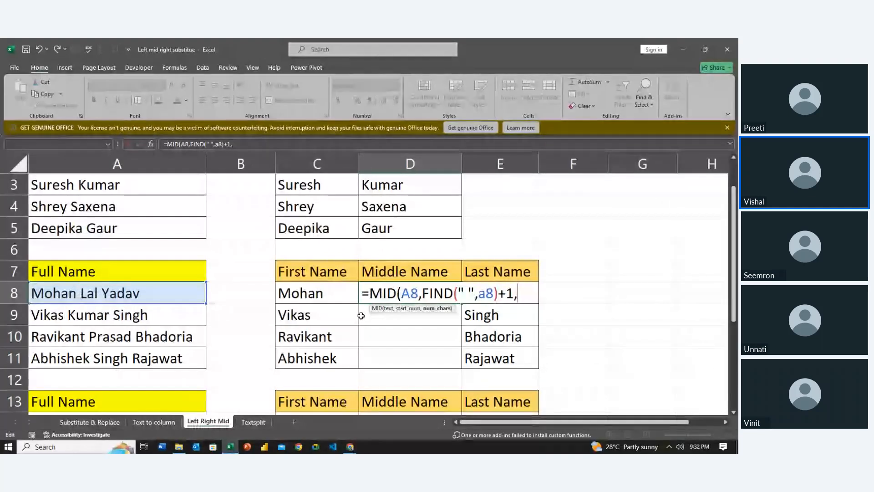
- Erase the unfinished MID formula from D8 and leave the cell empty
{"action": "key", "text": "BackSpace"}
{"action": "key", "text": "BackSpace"}
{"action": "key", "text": "BackSpace"}
{"action": "key", "text": "BackSpace"}
{"action": "key", "text": "BackSpace"}
{"action": "key", "text": "BackSpace"}
{"action": "key", "text": "BackSpace"}
{"action": "key", "text": "BackSpace"}
{"action": "key", "text": "BackSpace"}
{"action": "key", "text": "BackSpace"}
{"action": "key", "text": "BackSpace"}
{"action": "key", "text": "BackSpace"}
{"action": "key", "text": "BackSpace"}
{"action": "key", "text": "BackSpace"}
{"action": "key", "text": "BackSpace"}
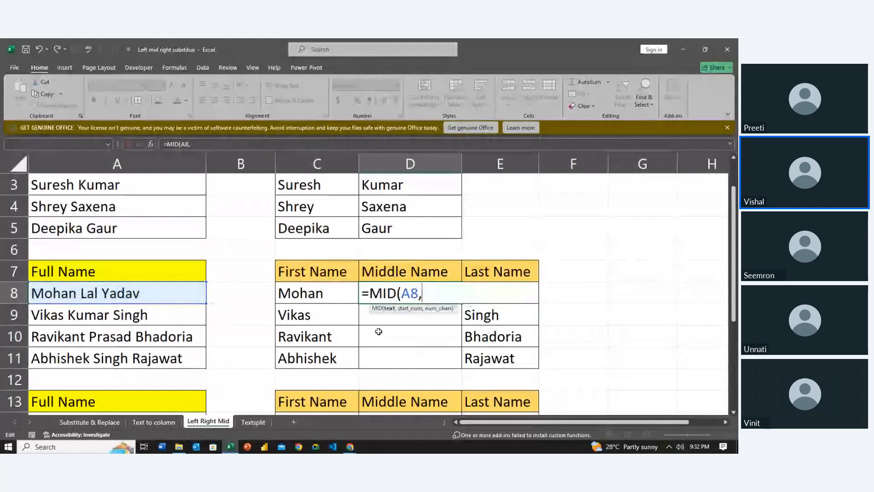
{"action": "key", "text": "BackSpace"}
{"action": "key", "text": "BackSpace"}
{"action": "key", "text": "BackSpace"}
{"action": "key", "text": "BackSpace"}
{"action": "key", "text": "BackSpace"}
{"action": "key", "text": "BackSpace"}
{"action": "key", "text": "BackSpace"}
{"action": "key", "text": "BackSpace"}
{"action": "key", "text": "Return"}
- Write a nested FIND formula in G6 that locates the second space in A8, starting one character after the first space
{"action": "key", "text": "Right"}
{"action": "key", "text": "Right"}
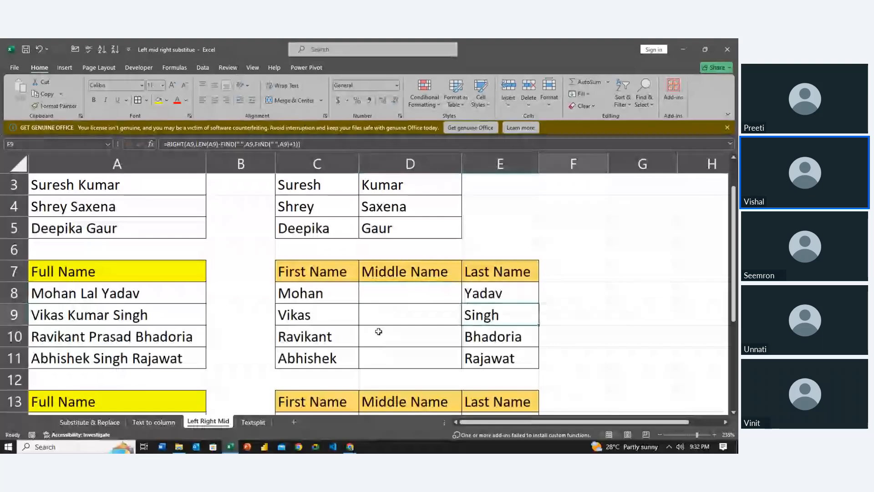
{"action": "key", "text": "Right"}
{"action": "key", "text": "Right"}
{"action": "key", "text": "Up"}
{"action": "key", "text": "Up"}
{"action": "key", "text": "Up"}
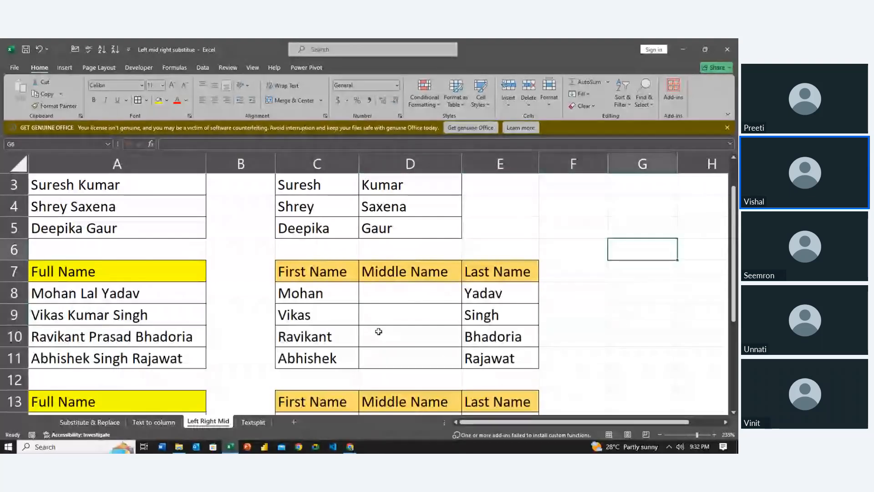
{"action": "type", "text": "=FIND("}
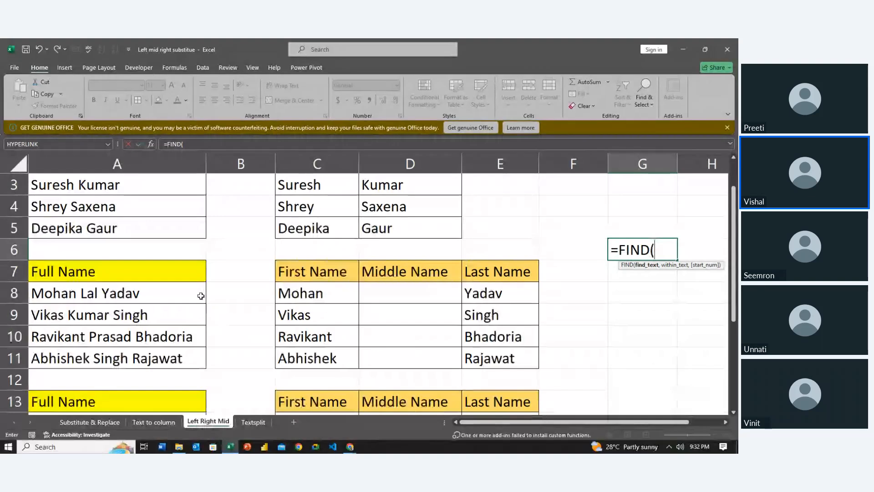
{"action": "type", "text": "\" \",a8"}
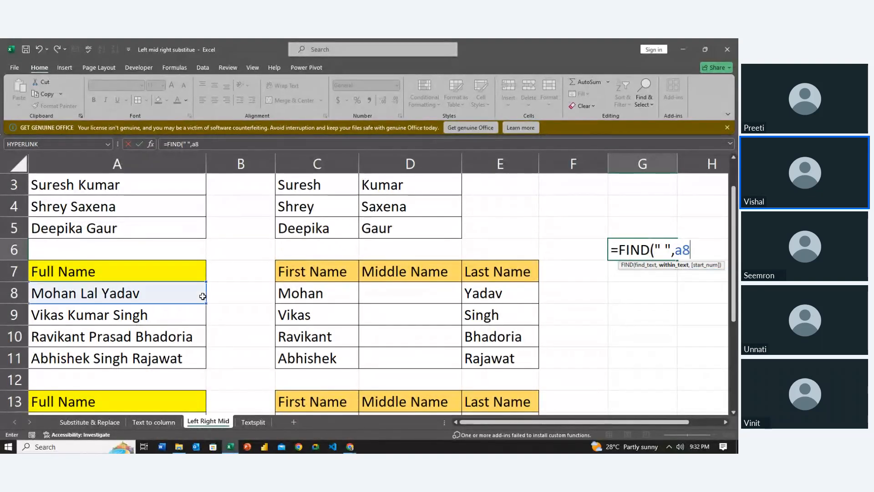
{"action": "type", "text": ",fi"}
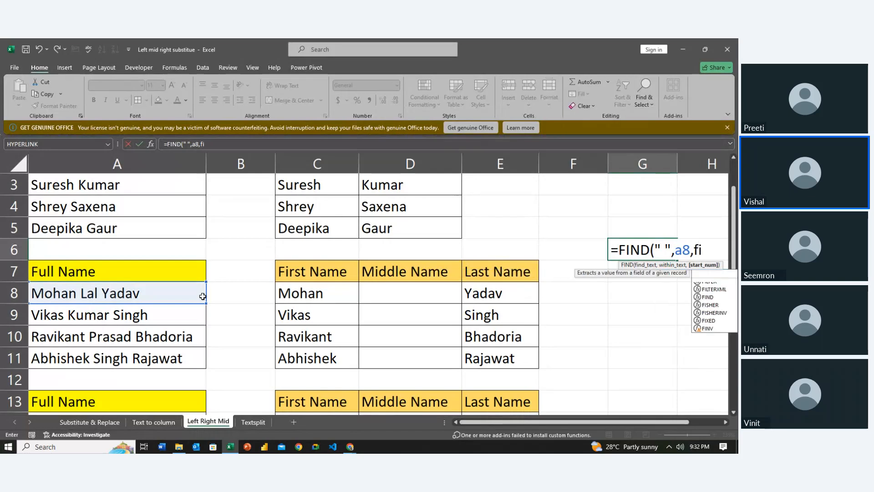
{"action": "type", "text": "nd\" \",a"}
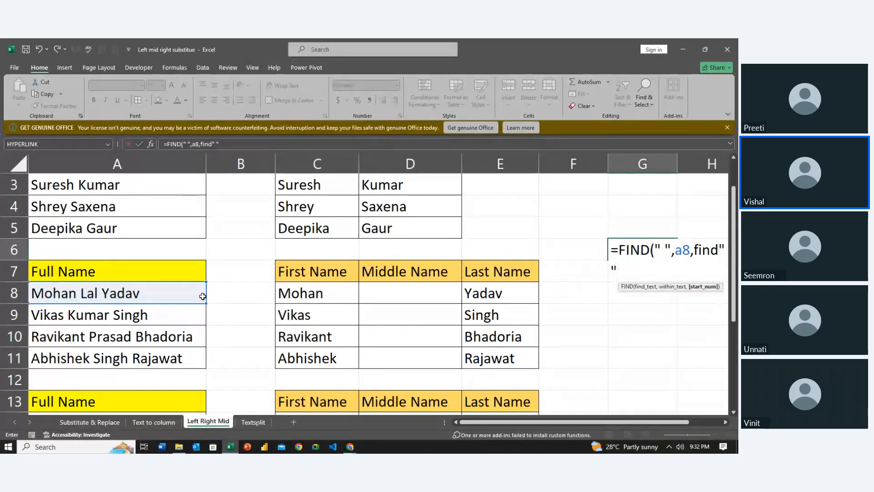
{"action": "type", "text": "8"}
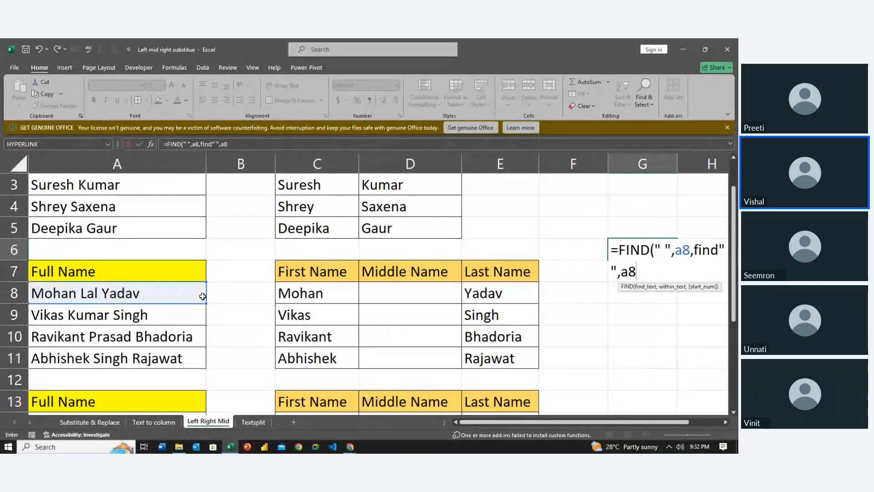
{"action": "type", "text": ")+1"}
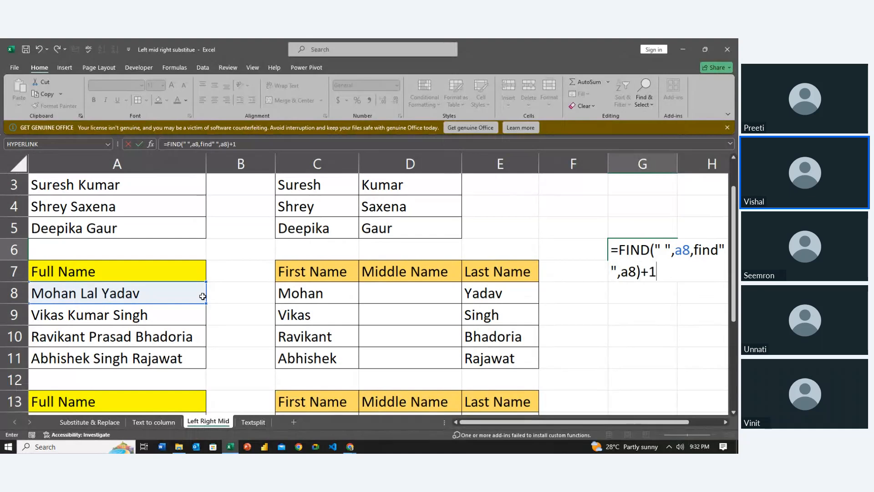
{"action": "key", "text": "Return"}
{"action": "key", "text": "Return"}
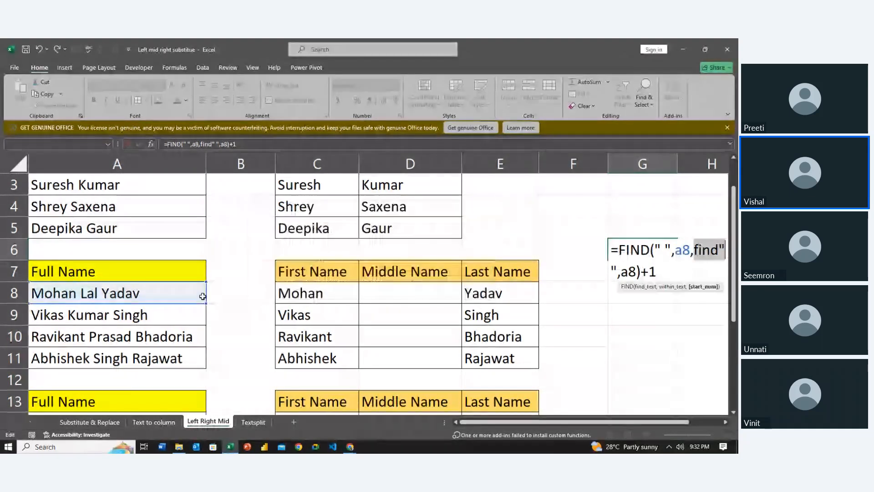
- Insert the missing opening parenthesis after the inner find in G6 and complete the formula as =FIND(" ",A8,FIND(" ",A8)+1)
{"action": "key", "text": "Left"}
{"action": "key", "text": "Right"}
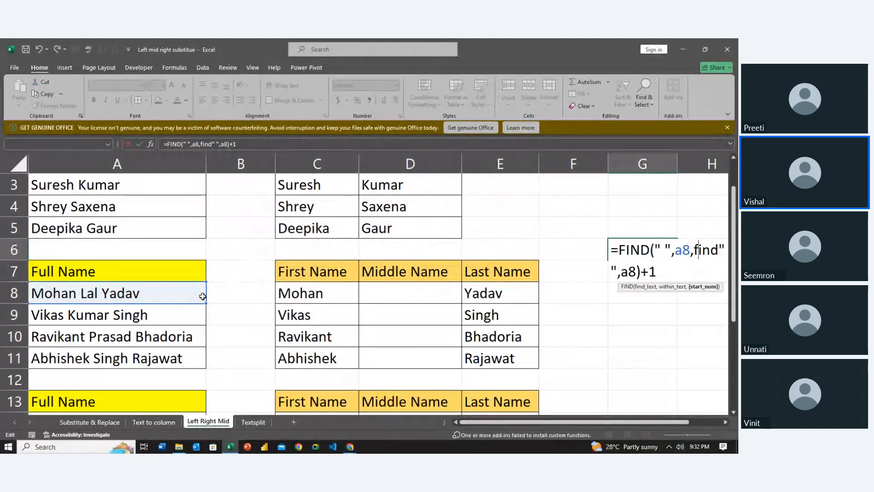
{"action": "key", "text": "Right"}
{"action": "key", "text": "Right"}
{"action": "key", "text": "Right"}
{"action": "type", "text": "("}
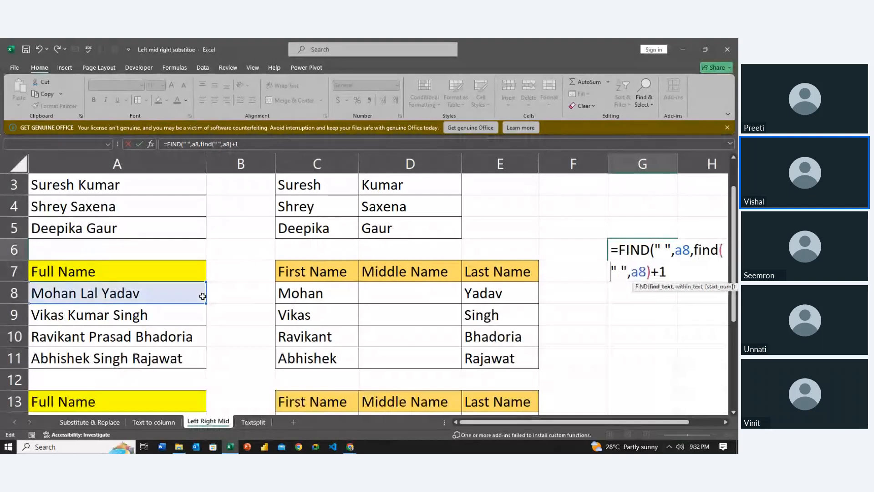
{"action": "key", "text": "Return"}
{"action": "key", "text": "Return"}
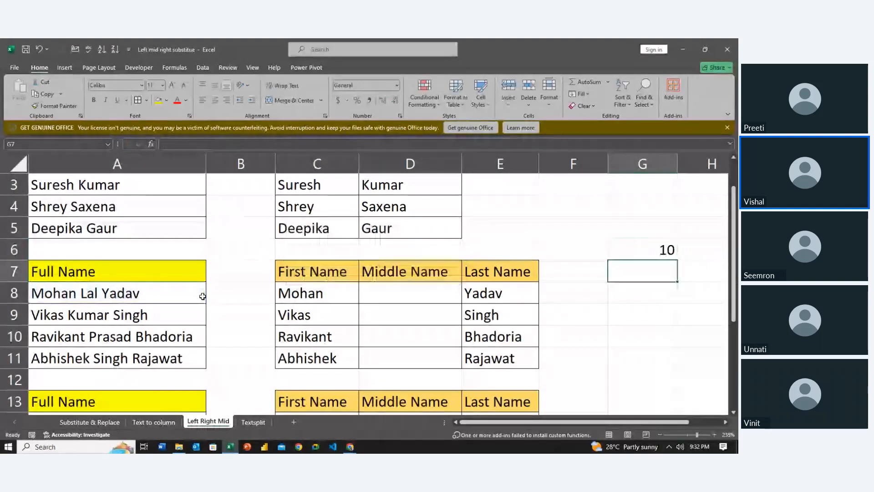
{"action": "key", "text": "Up"}
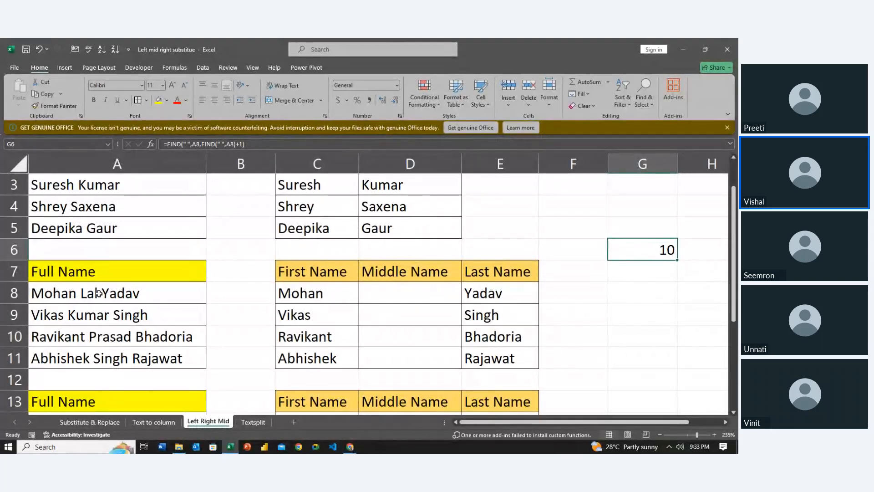
- Enter a FIND formula in G7 that locates the first space in A8
{"action": "left_click", "coordinate": [620, 271]}
{"action": "type", "text": "="}
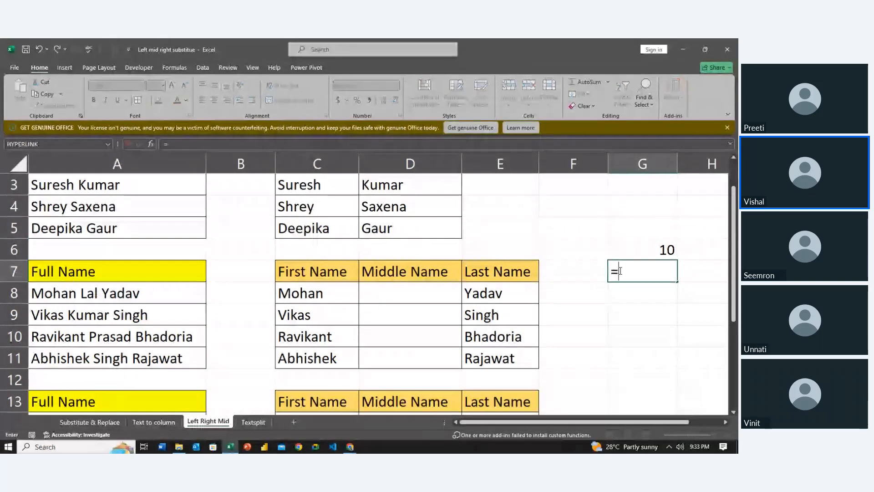
{"action": "type", "text": "find"}
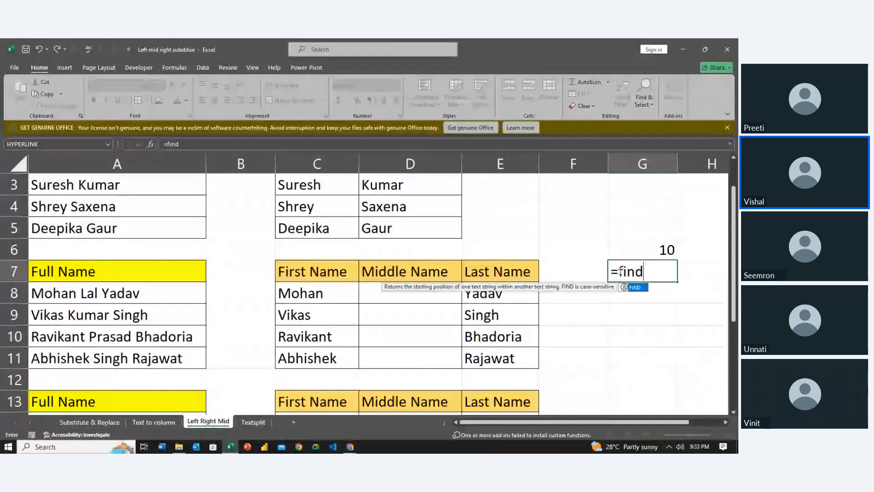
{"action": "key", "text": "Tab"}
{"action": "type", "text": "\" \","}
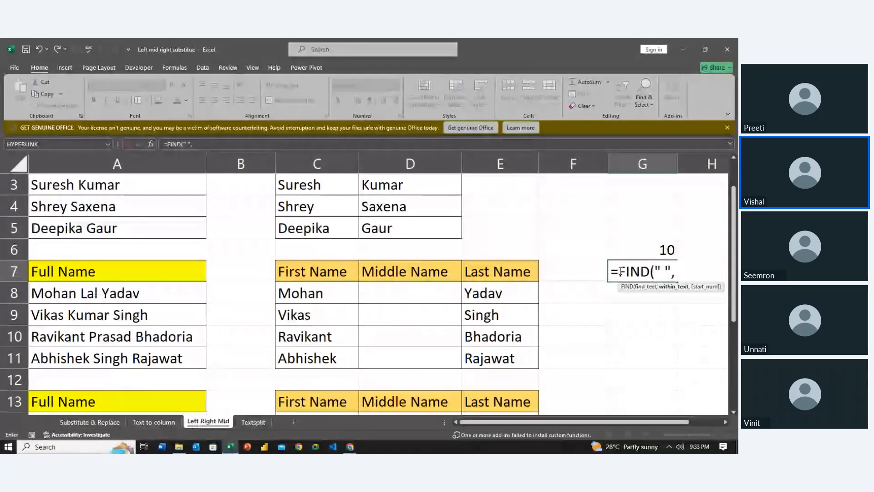
{"action": "type", "text": "a8"}
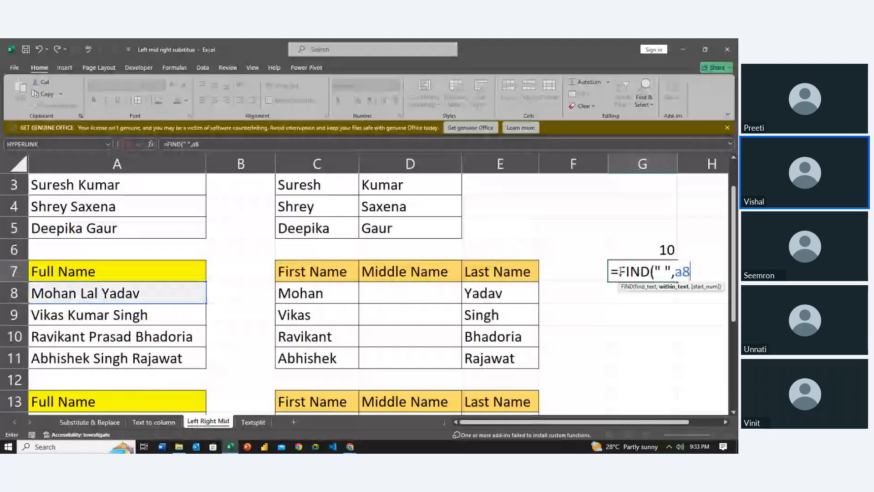
{"action": "key", "text": "Return"}
- Enter =G6-G7 in G8 to subtract the first space's position from the second space's position
{"action": "left_click", "coordinate": [620, 271]}
{"action": "key", "text": "shift+Up"}
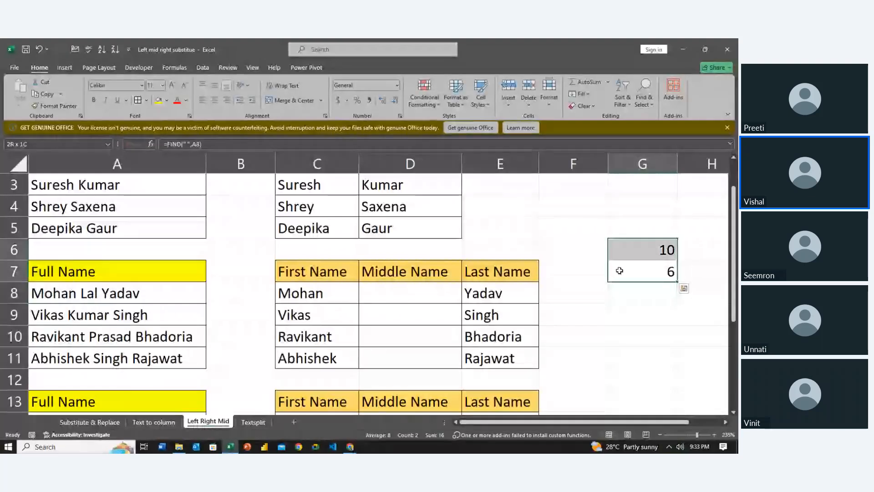
{"action": "left_click", "coordinate": [619, 270]}
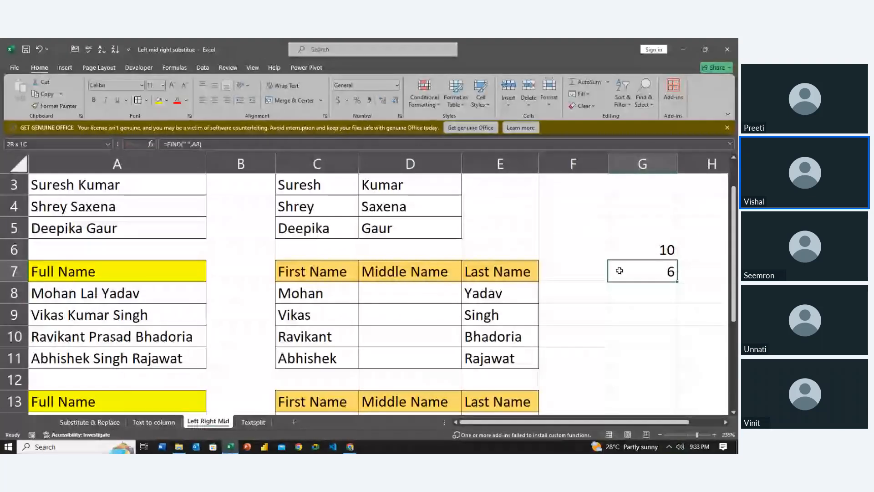
{"action": "key", "text": "Down"}
{"action": "type", "text": "="}
{"action": "left_click", "coordinate": [618, 248]}
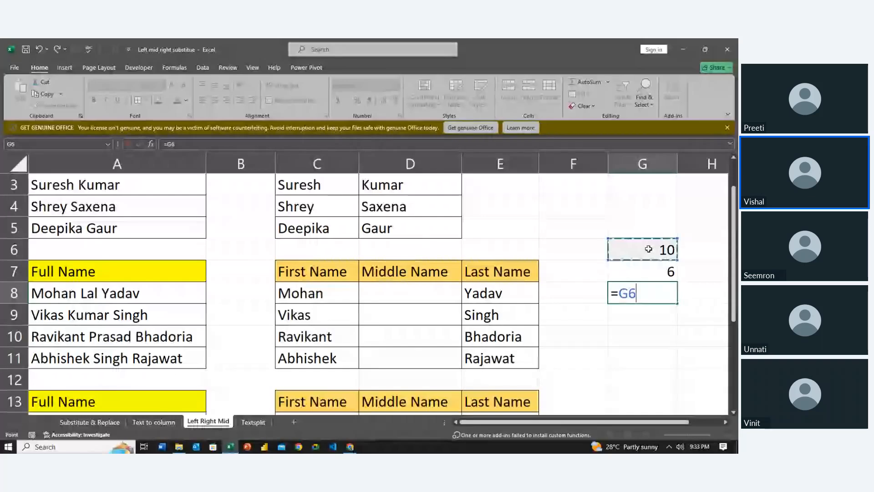
{"action": "type", "text": "-"}
{"action": "left_click", "coordinate": [643, 272]}
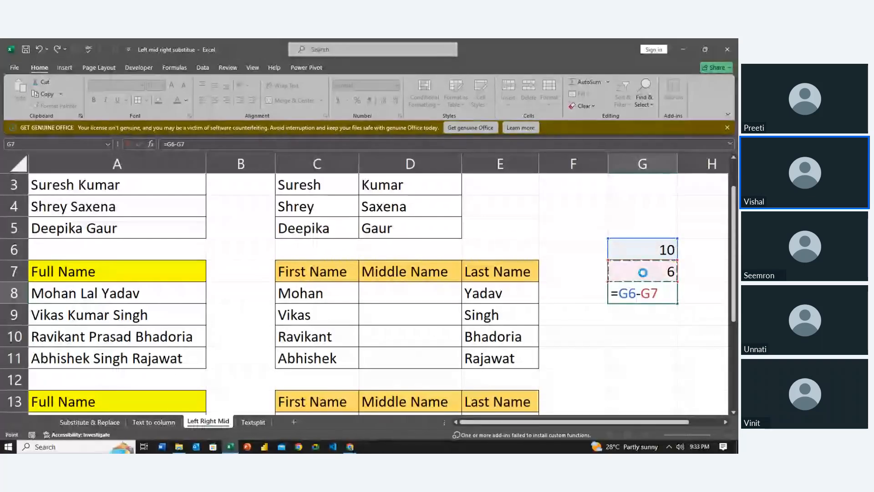
{"action": "key", "text": "Return"}
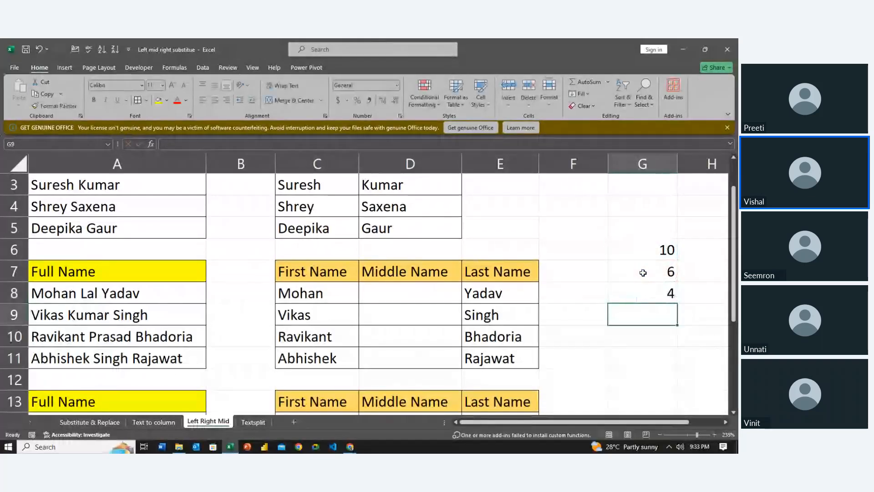
{"action": "key", "text": "Up"}
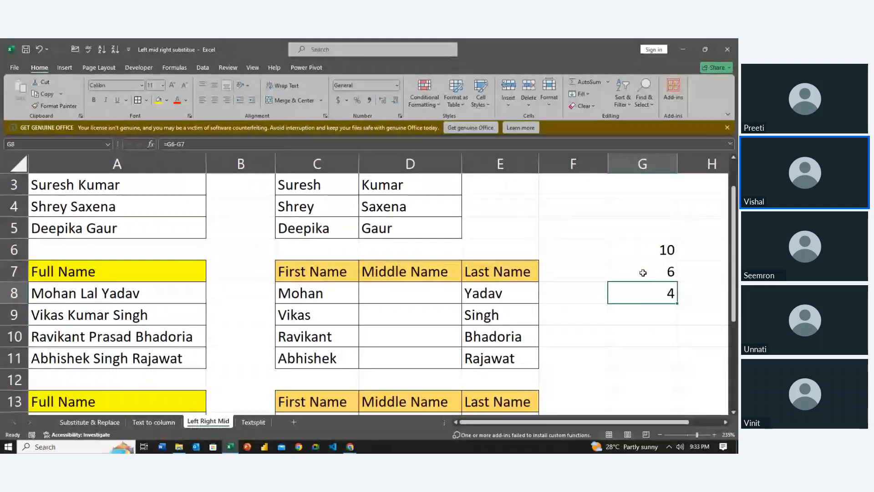
- Enter =G8-1 in G9 to get the middle name's length
{"action": "key", "text": "Down"}
{"action": "type", "text": "="}
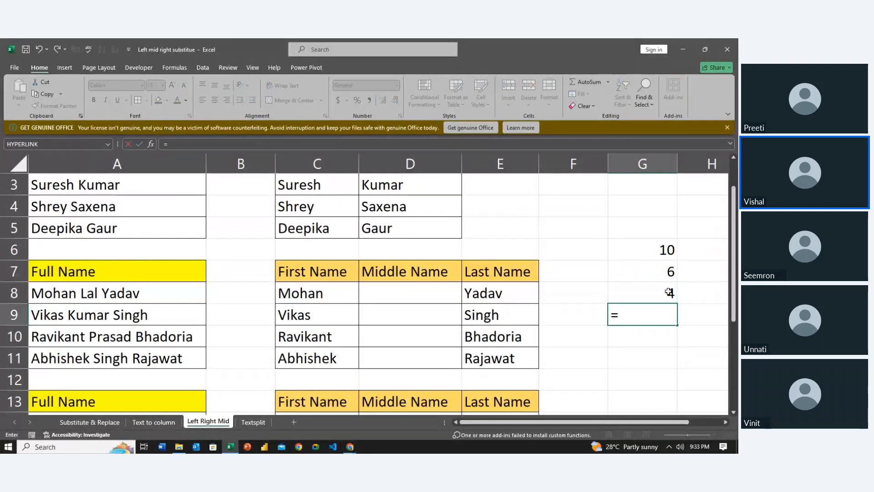
{"action": "left_click", "coordinate": [661, 293]}
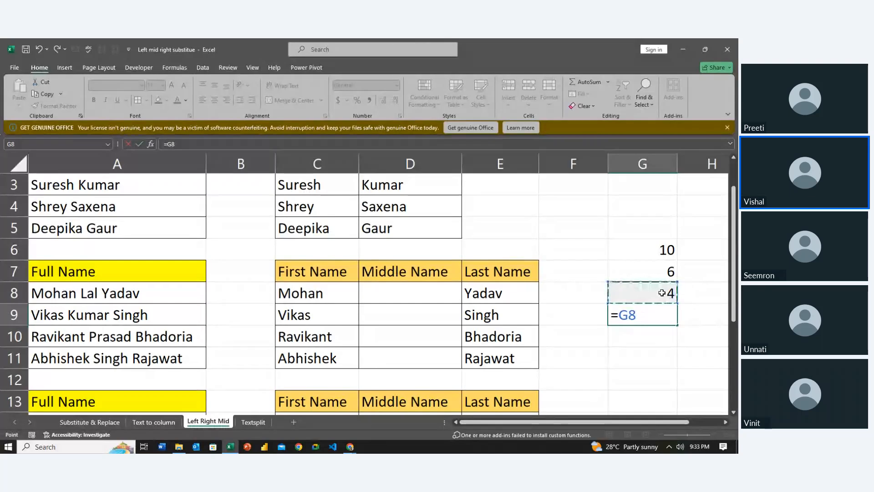
{"action": "type", "text": "-1"}
{"action": "key", "text": "Return"}
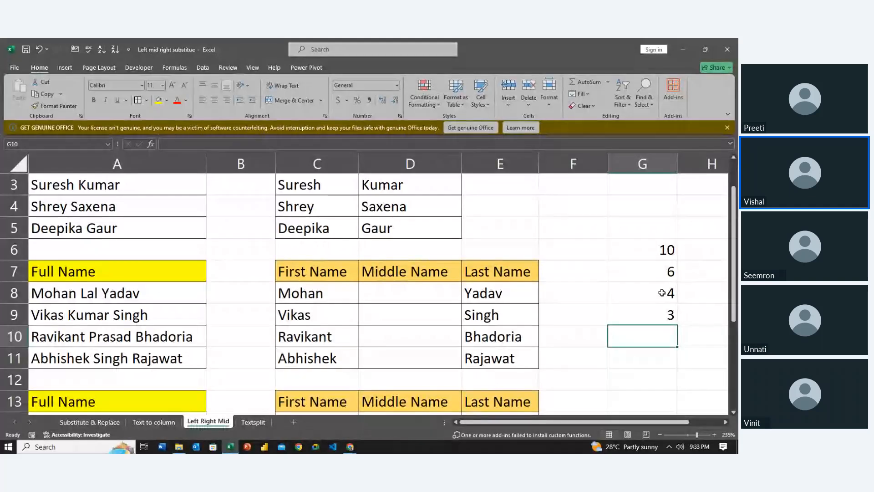
- Point both references of the nested FIND formula in G6 to A9, making it =FIND(" ",A9,FIND(" ",A9)+1)
{"action": "key", "text": "Up"}
{"action": "key", "text": "Up"}
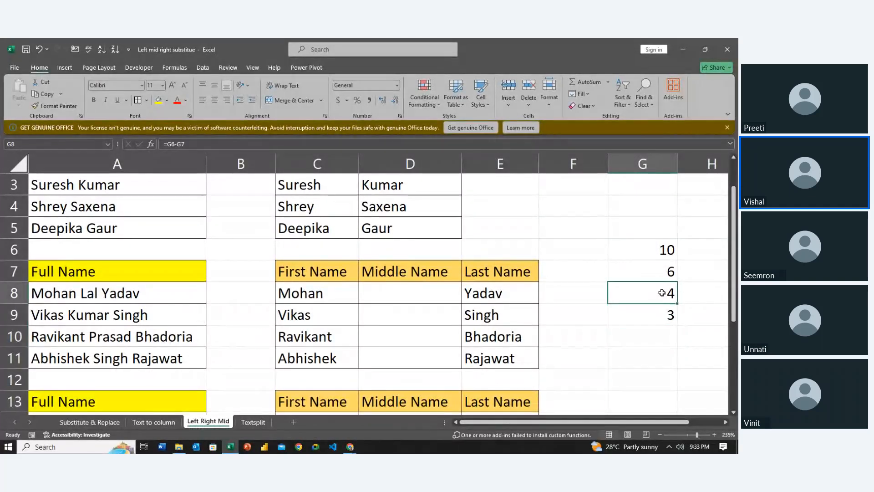
{"action": "key", "text": "Up"}
{"action": "key", "text": "Up"}
{"action": "key", "text": "F2"}
{"action": "key", "text": "Left"}
{"action": "key", "text": "Left"}
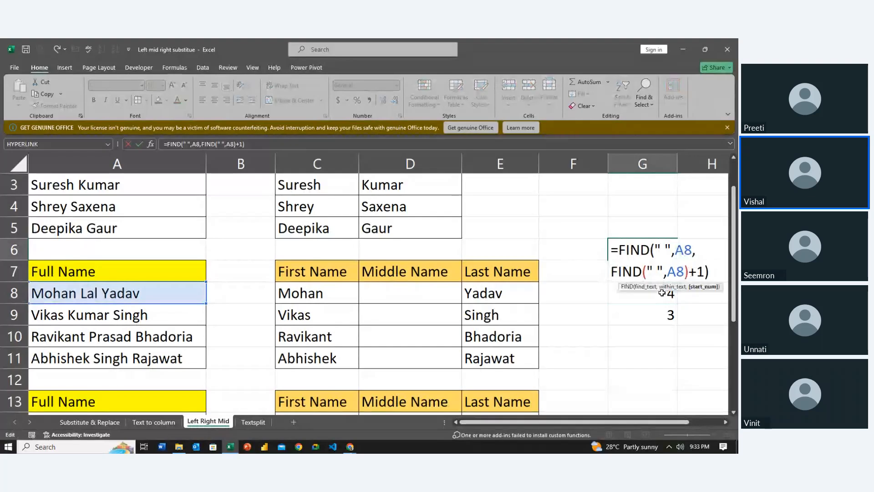
{"action": "key", "text": "Up"}
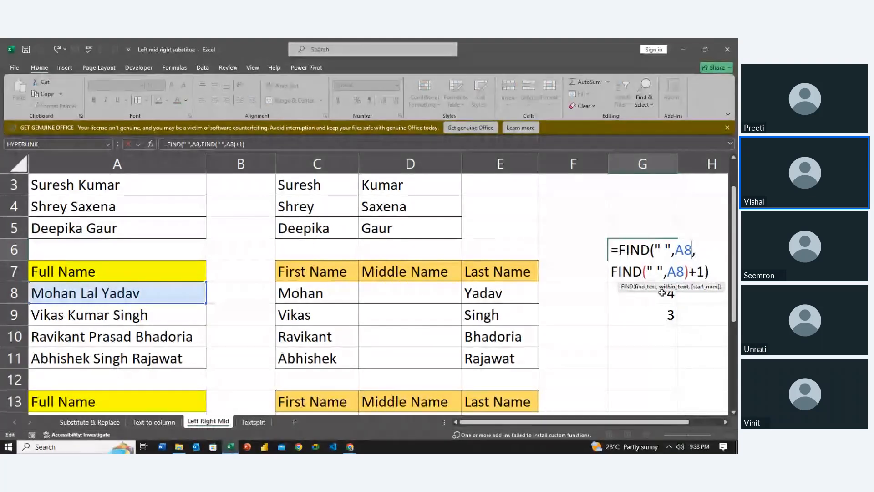
{"action": "key", "text": "BackSpace"}
{"action": "type", "text": "9"}
{"action": "key", "text": "Down"}
{"action": "key", "text": "BackSpace"}
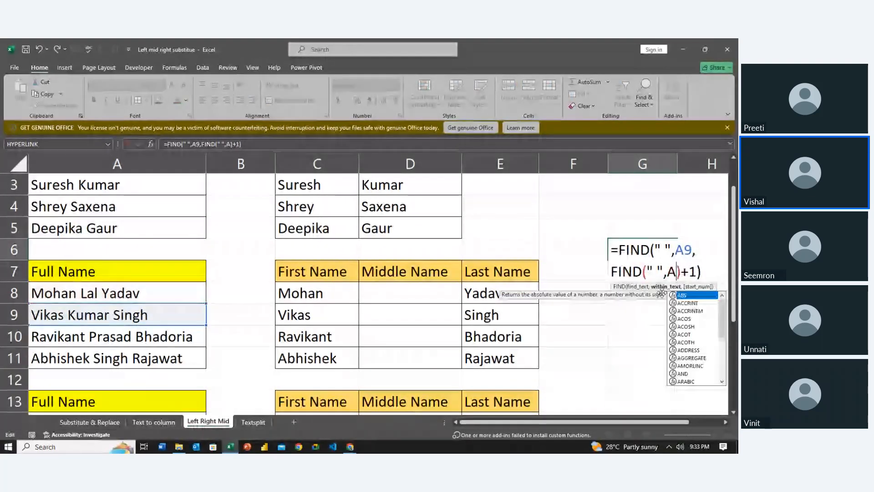
{"action": "type", "text": "9"}
{"action": "key", "text": "Return"}
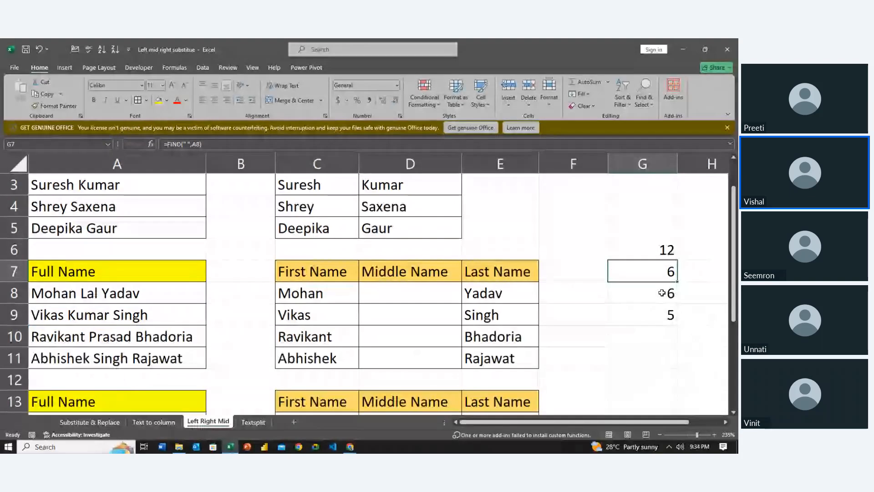
- Re-enter the row number of the cell reference in G7's FIND formula as 8
{"action": "key", "text": "F2"}
{"action": "key", "text": "Left"}
{"action": "key", "text": "BackSpace"}
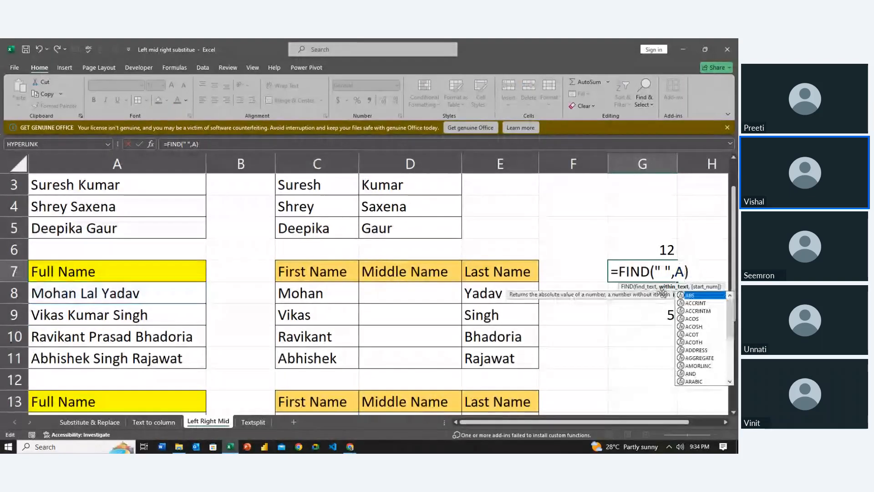
{"action": "type", "text": "8"}
{"action": "key", "text": "Return"}
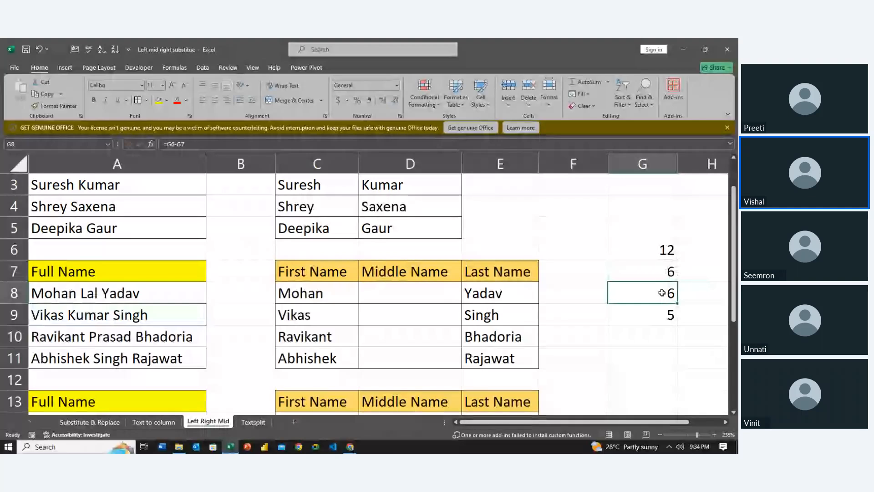
- Review the subtraction formulas in G8 and G9 and select the helper cells G6:G9
{"action": "double_click", "coordinate": [662, 293]}
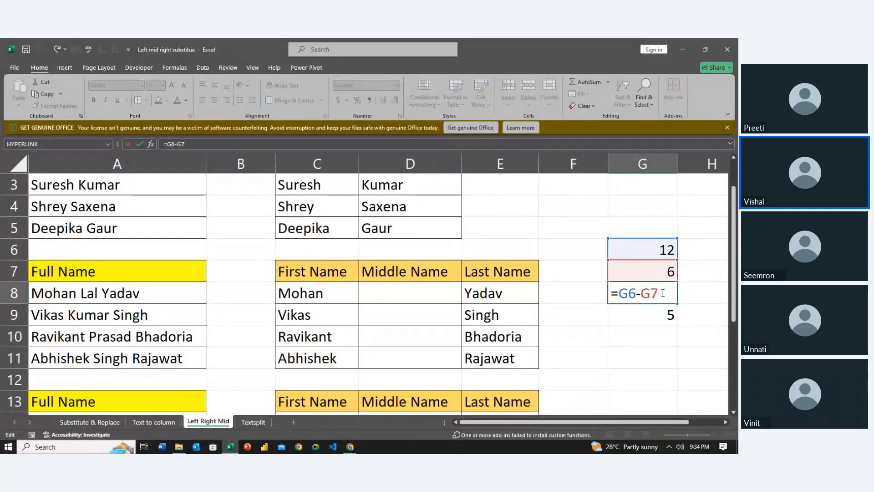
{"action": "key", "text": "Escape"}
{"action": "key", "text": "Down"}
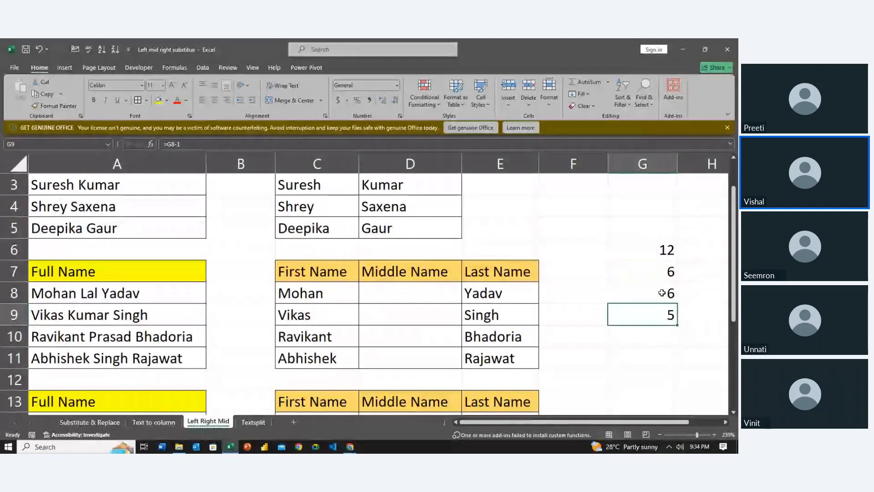
{"action": "key", "text": "Up"}
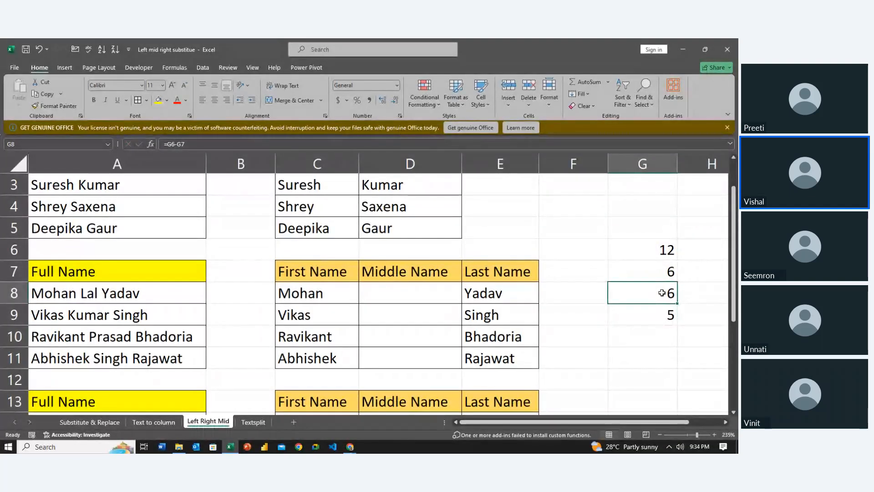
{"action": "key", "text": "Up"}
{"action": "key", "text": "Up"}
{"action": "key", "text": "shift+Down"}
{"action": "key", "text": "shift+Down"}
{"action": "key", "text": "shift+Down"}
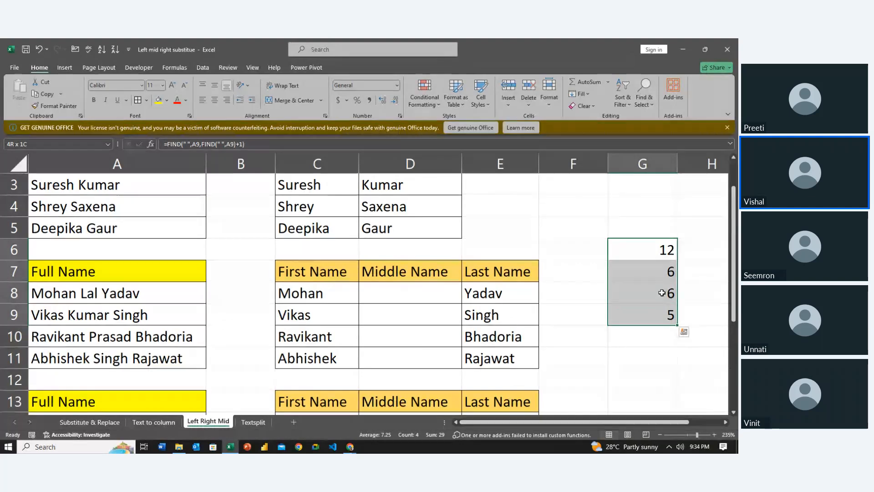
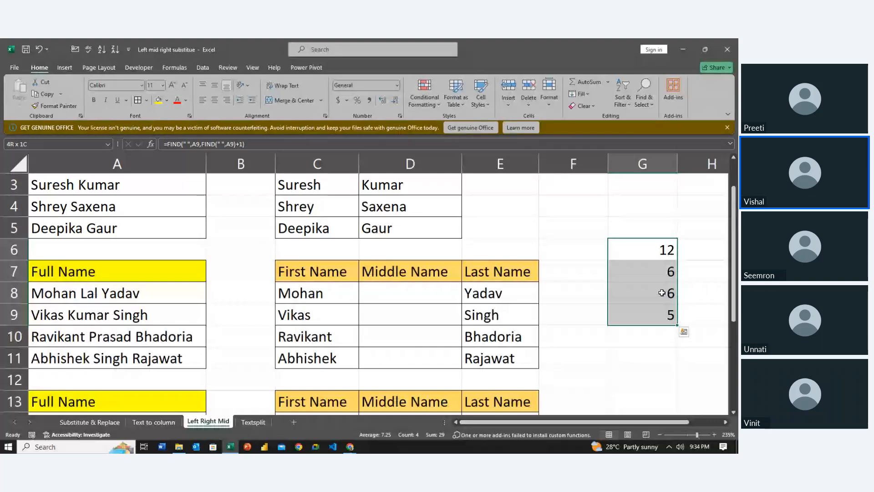
- Start a MID formula in D8 on A8, with FIND(" ",A8)+1 as its start position
{"action": "key", "text": "Left"}
{"action": "key", "text": "Left"}
{"action": "key", "text": "Left"}
{"action": "key", "text": "Left"}
{"action": "key", "text": "Down"}
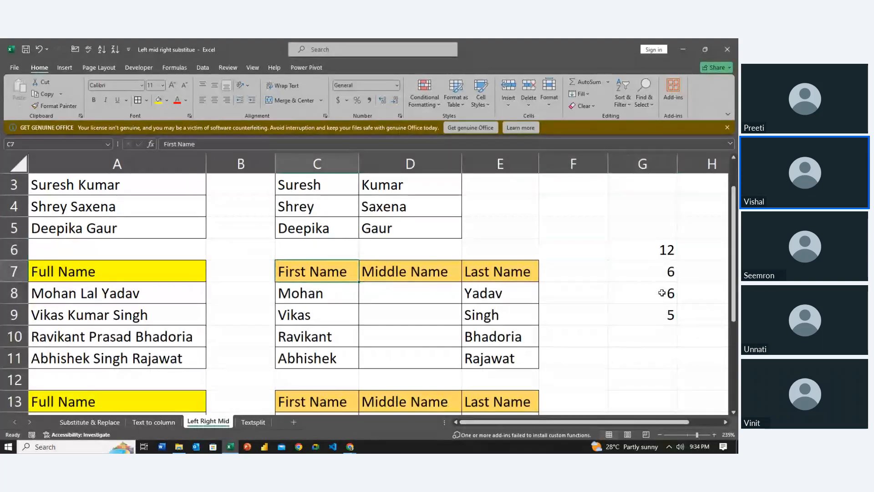
{"action": "key", "text": "Right"}
{"action": "key", "text": "Down"}
{"action": "type", "text": "="}
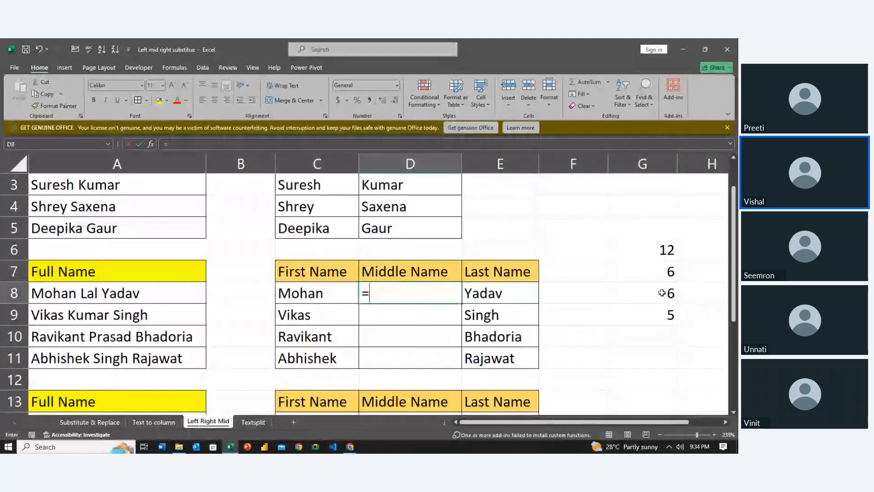
{"action": "type", "text": "mid"}
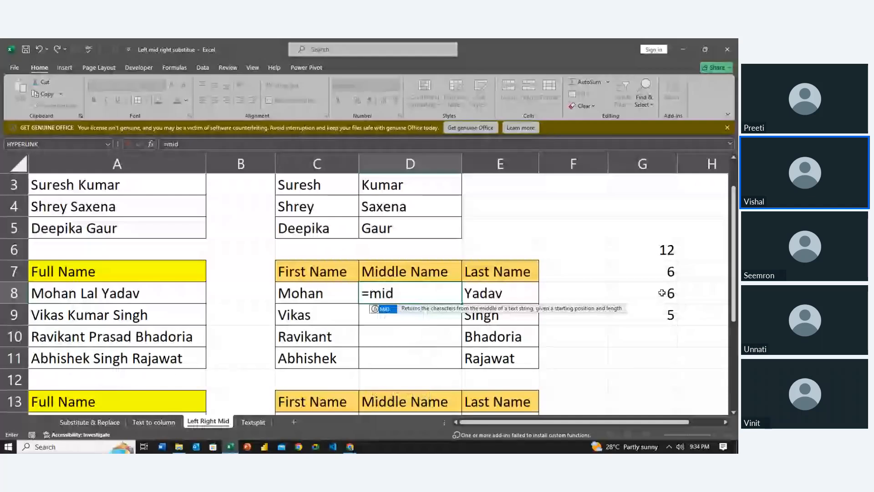
{"action": "key", "text": "Tab"}
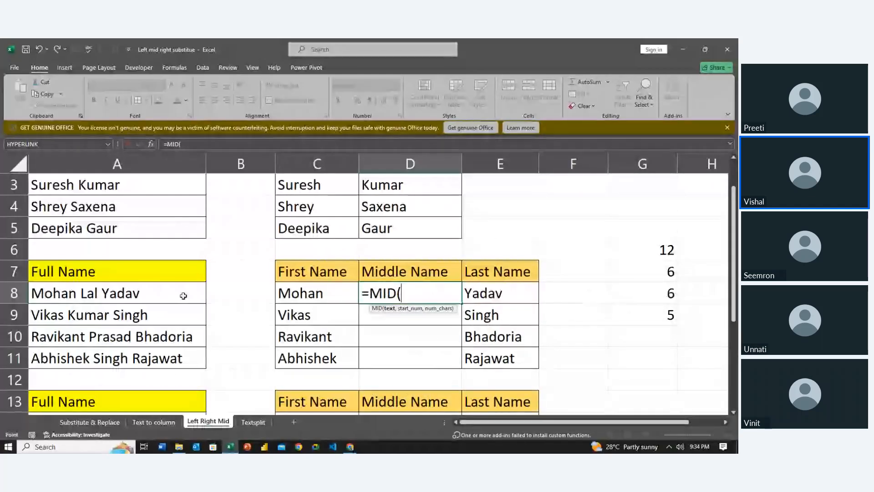
{"action": "left_click", "coordinate": [183, 296]}
{"action": "type", "text": ",fin"}
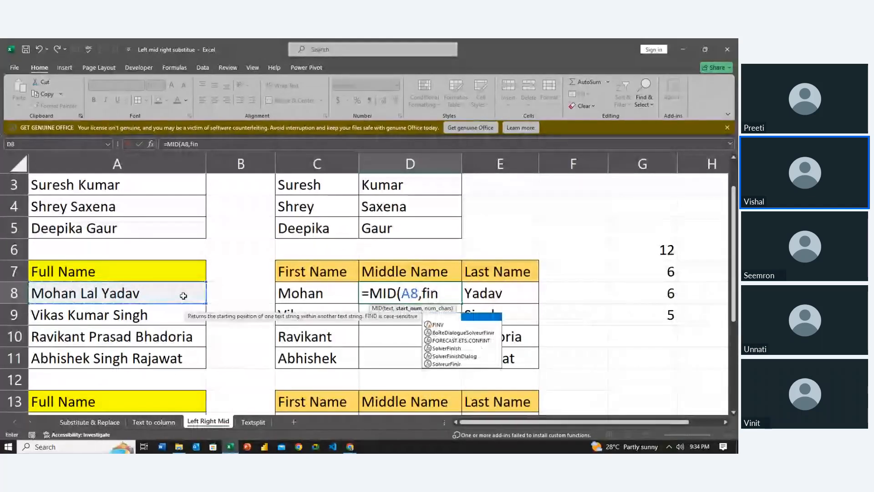
{"action": "key", "text": "Tab"}
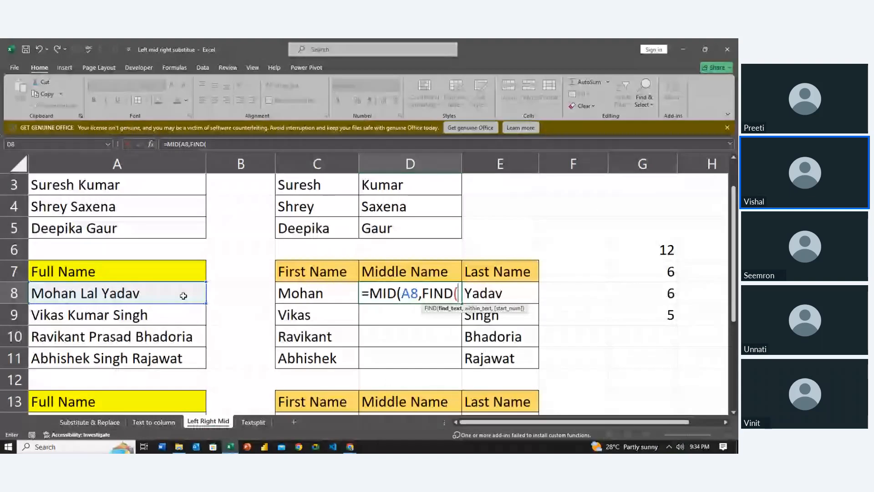
{"action": "type", "text": "\" \","}
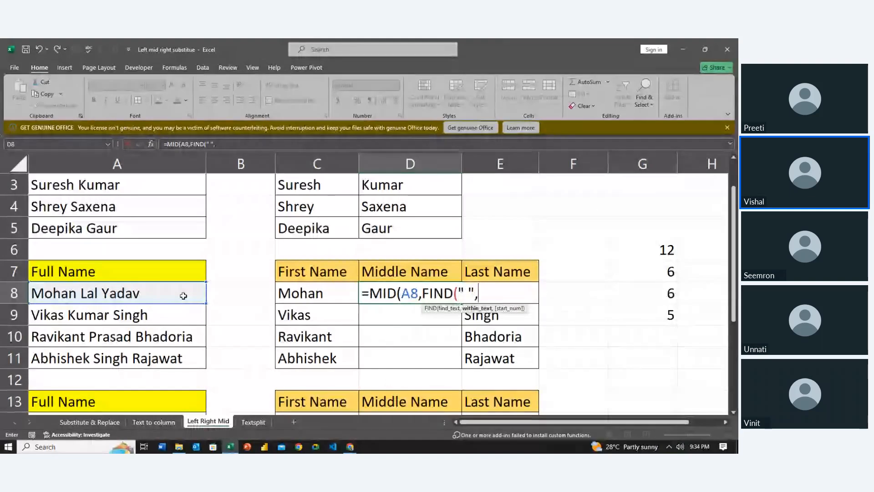
{"action": "type", "text": "a8)+1"}
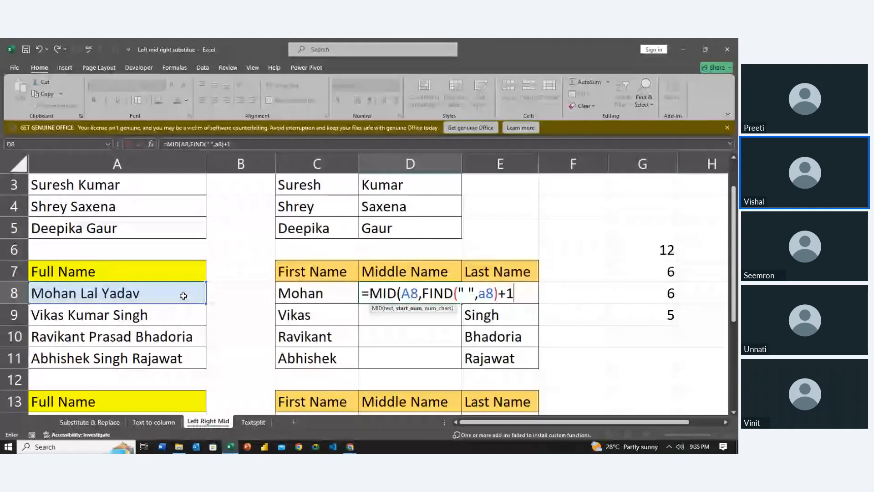
- Add FIND(" ",A8,FIND(" ",A8)+1) as the num_chars argument of the MID formula in D8 and decline the proposed formula correction
{"action": "type", "text": ","}
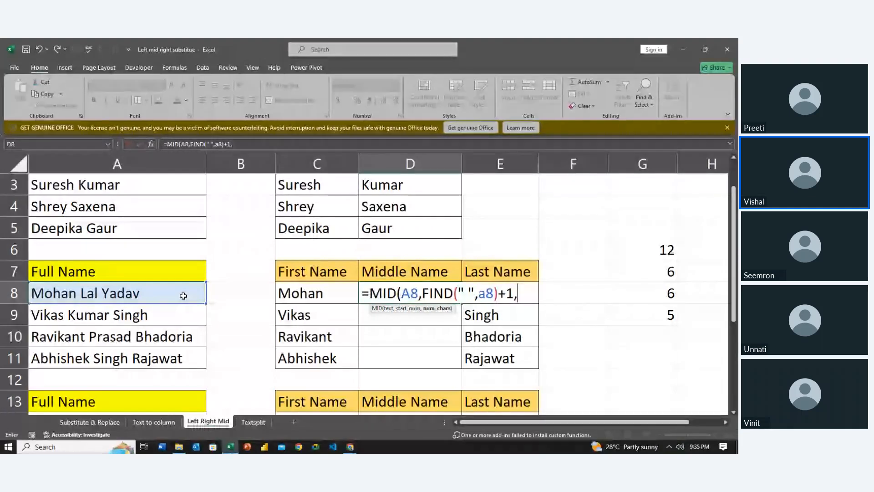
{"action": "type", "text": "find"}
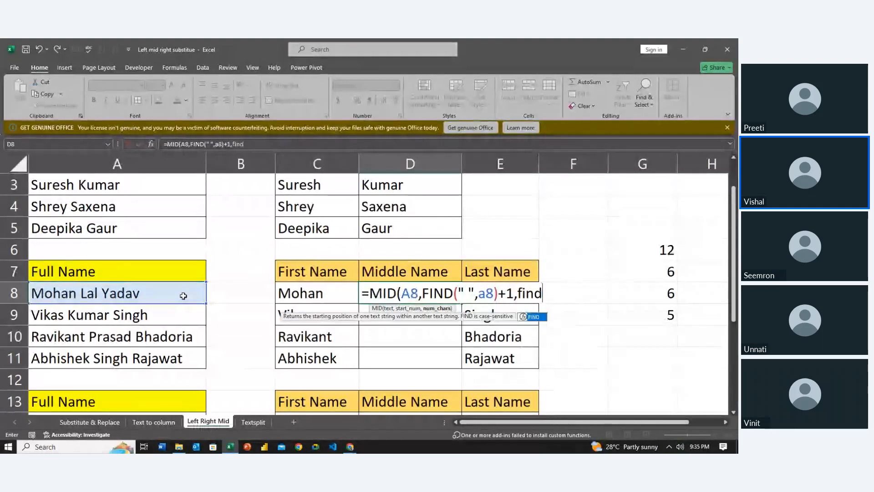
{"action": "key", "text": "Tab"}
{"action": "type", "text": "\" \","}
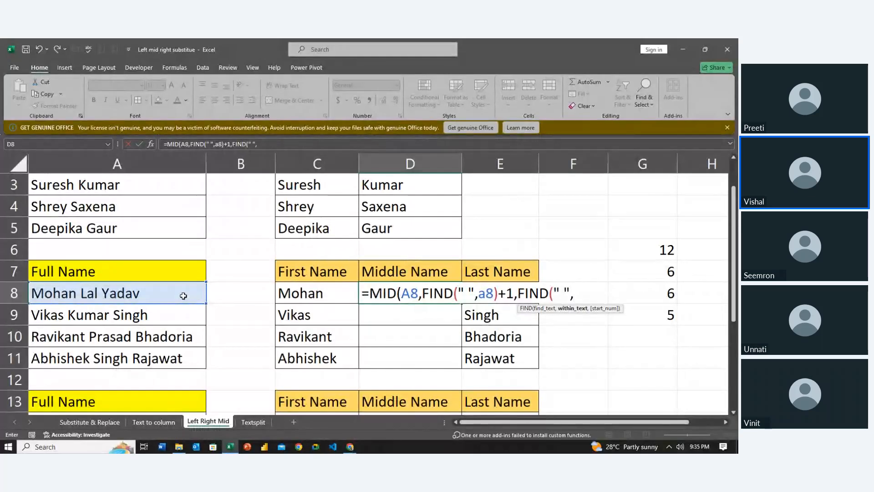
{"action": "type", "text": "a8"}
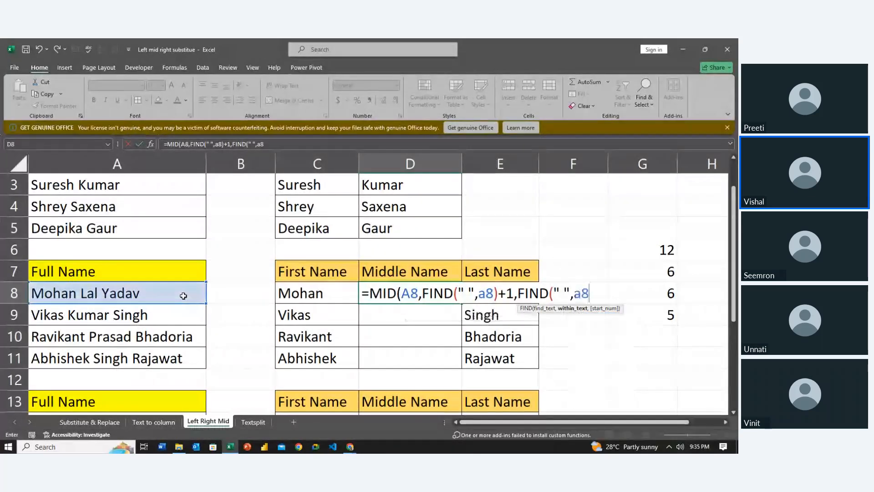
{"action": "type", "text": ",find"}
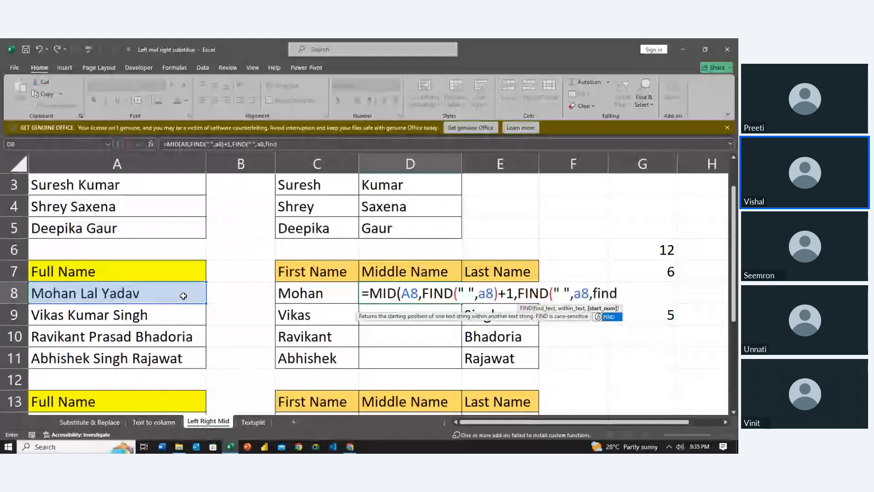
{"action": "key", "text": "Tab"}
{"action": "type", "text": "\""}
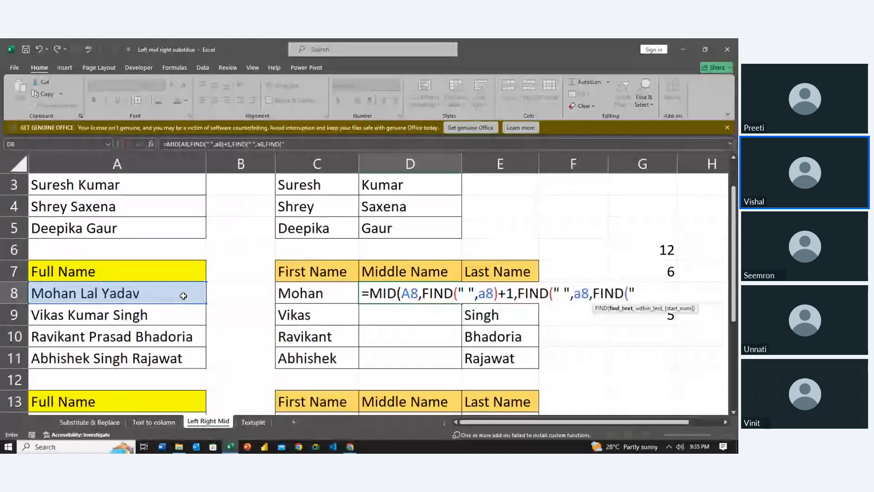
{"action": "type", "text": " \",a8"}
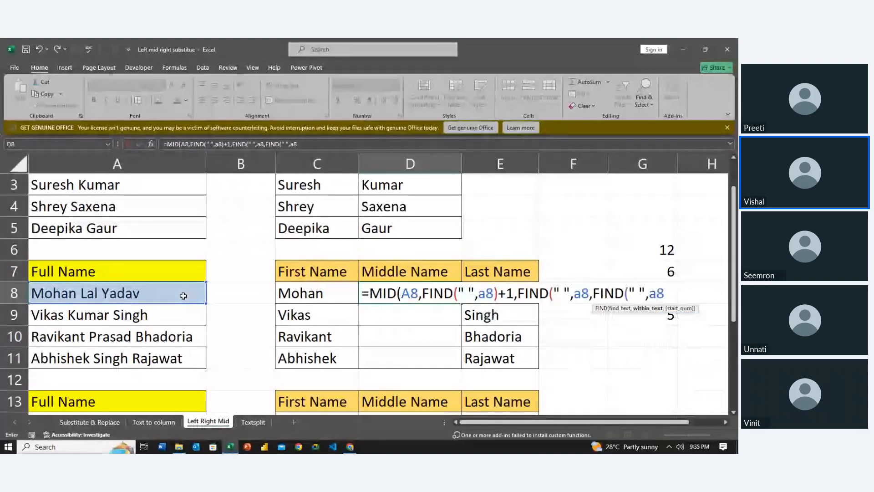
{"action": "type", "text": ")+"}
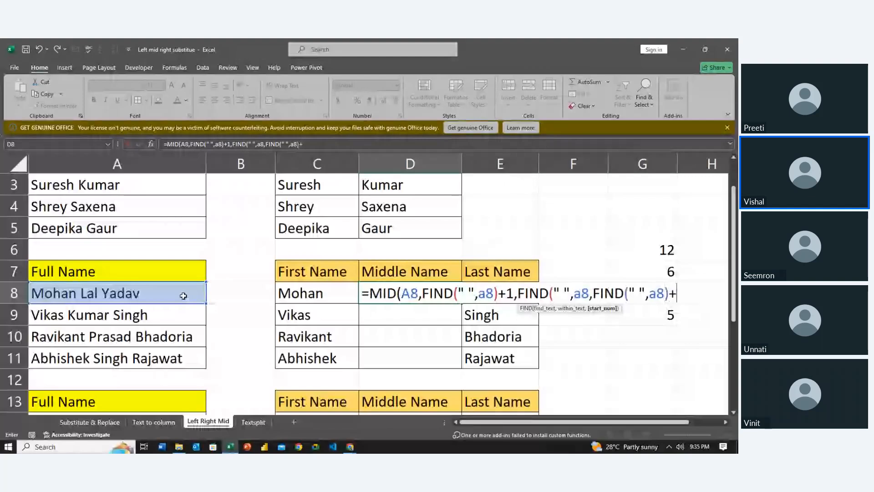
{"action": "type", "text": "!"}
{"action": "key", "text": "BackSpace"}
{"action": "type", "text": "1)"}
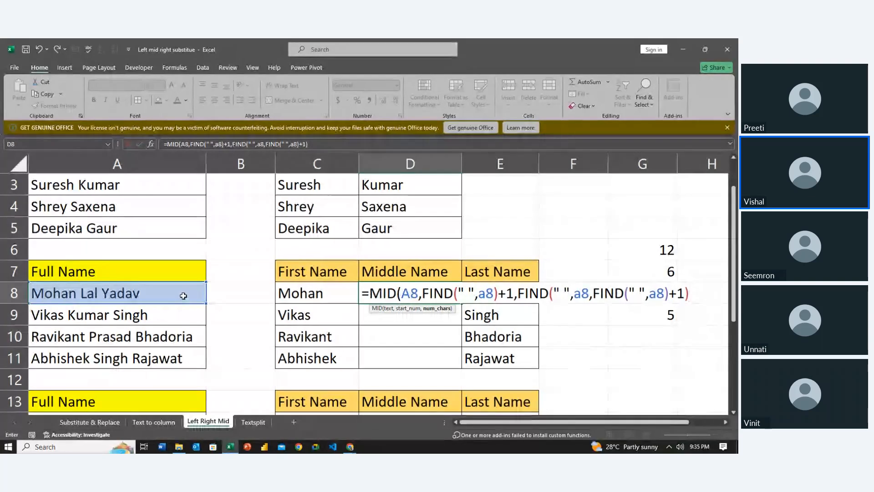
{"action": "key", "text": "Return"}
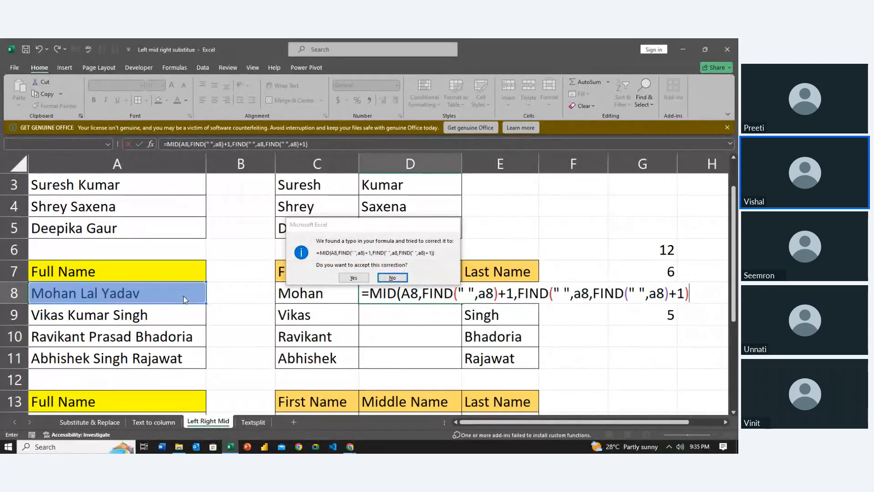
{"action": "key", "text": "Return"}
{"action": "key", "text": "Return"}
- Evaluate the nested FIND expression in D8's num_chars argument in place, and restore the expression
{"action": "key", "text": "Right"}
{"action": "key", "text": "Right"}
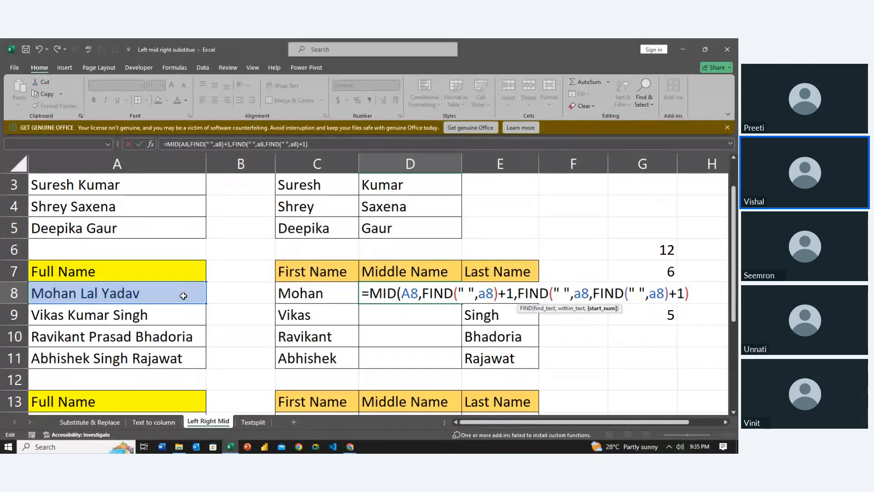
{"action": "key", "text": "shift+Left"}
{"action": "key", "text": "shift+Left"}
{"action": "key", "text": "shift+Left"}
{"action": "key", "text": "shift+Left"}
{"action": "key", "text": "shift+Left"}
{"action": "key", "text": "shift+Left"}
{"action": "key", "text": "shift+Left"}
{"action": "key", "text": "shift+Left"}
{"action": "key", "text": "shift+Left"}
{"action": "key", "text": "shift+Left"}
{"action": "key", "text": "shift+Left"}
{"action": "key", "text": "shift+Left"}
{"action": "key", "text": "shift+Left"}
{"action": "key", "text": "shift+Left"}
{"action": "key", "text": "shift+Left"}
{"action": "key", "text": "shift+Left"}
{"action": "key", "text": "shift+Left"}
{"action": "key", "text": "shift+Left"}
{"action": "key", "text": "shift+Left"}
{"action": "key", "text": "shift+Left"}
{"action": "key", "text": "shift+Left"}
{"action": "key", "text": "shift+Left"}
{"action": "key", "text": "shift+Left"}
{"action": "key", "text": "shift+Left"}
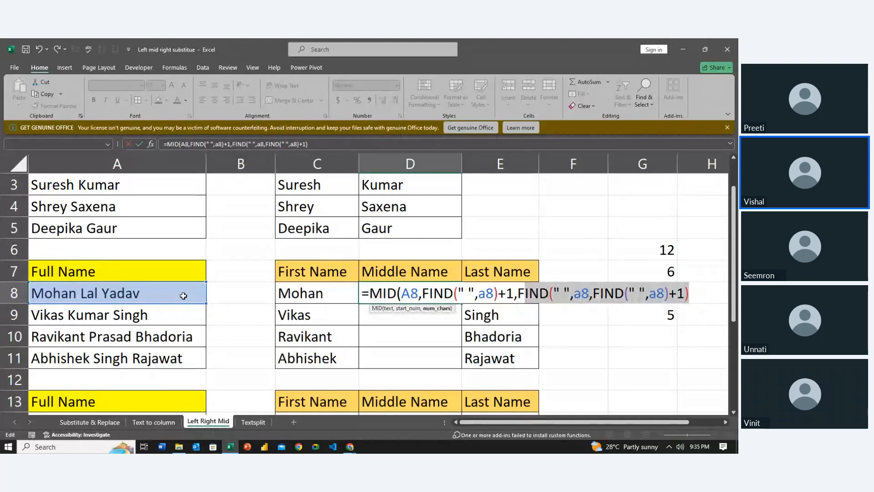
{"action": "key", "text": "F9"}
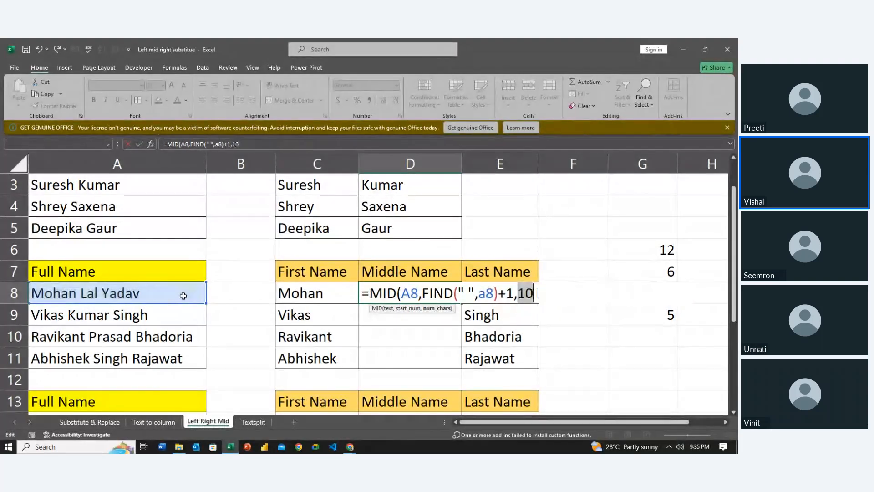
{"action": "key", "text": "ctrl+z"}
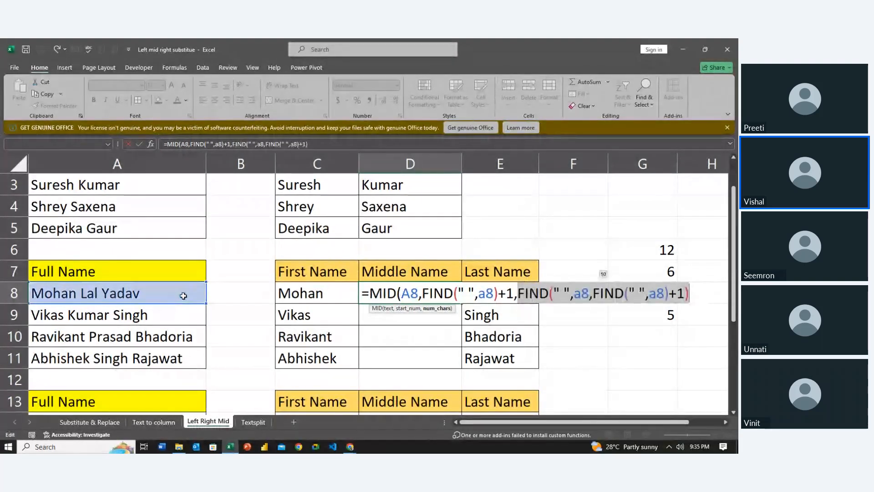
{"action": "key", "text": "Right"}
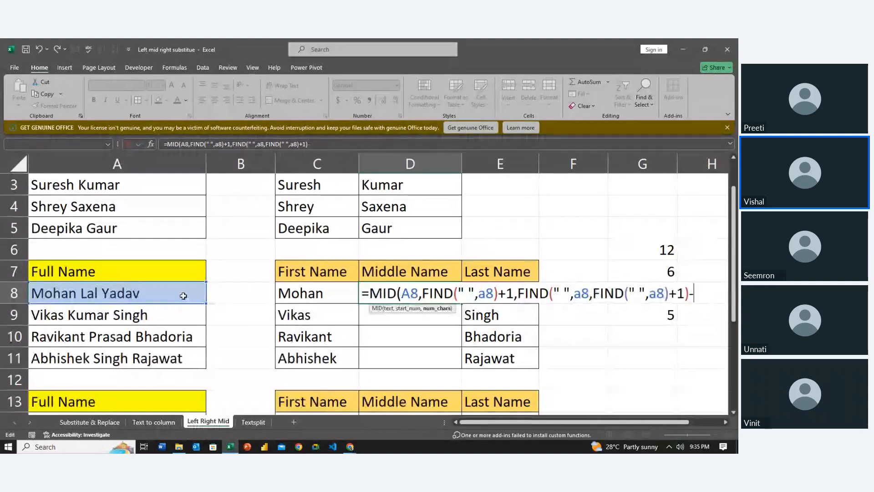
- Subtract FIND(" ",A8) and 1 from the num_chars argument in D8 and commit the MID formula, accepting the closing-bracket correction
{"action": "type", "text": "-find"}
{"action": "key", "text": "Tab"}
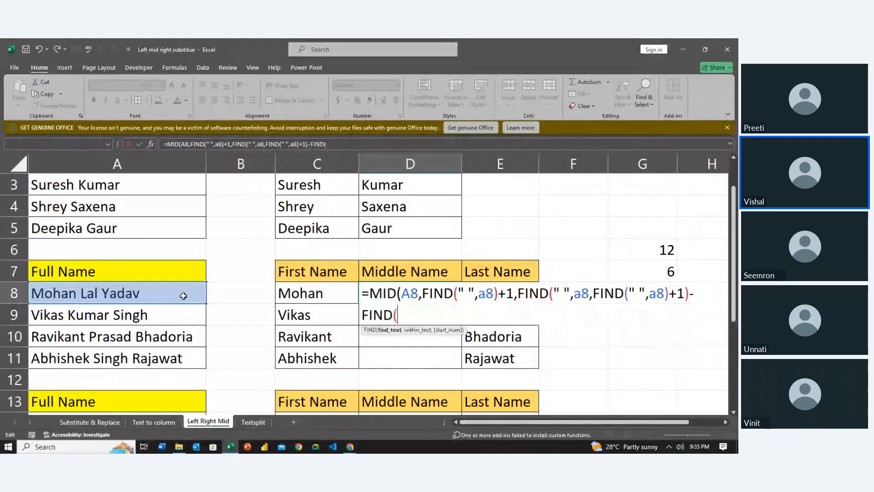
{"action": "type", "text": "\" \",a"}
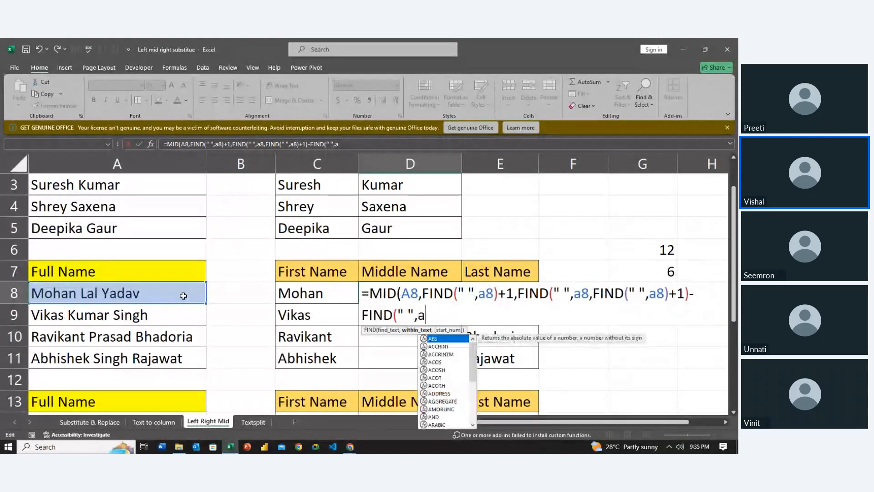
{"action": "type", "text": "8)"}
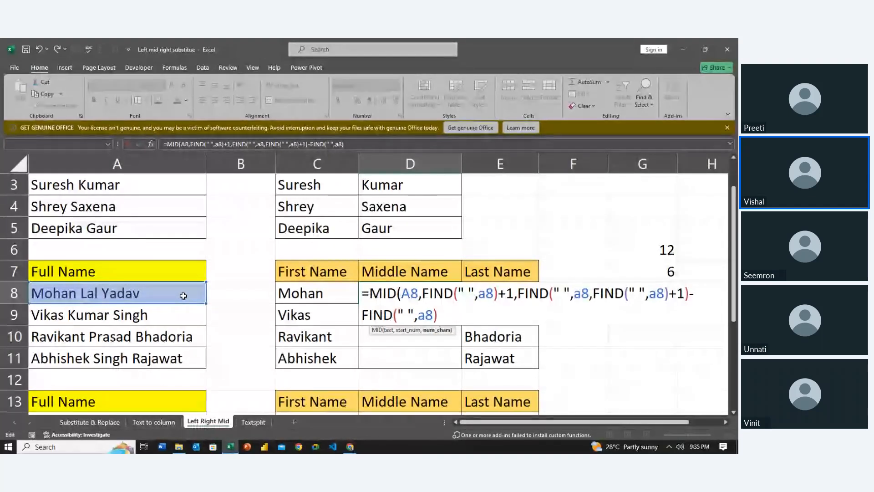
{"action": "type", "text": "-1"}
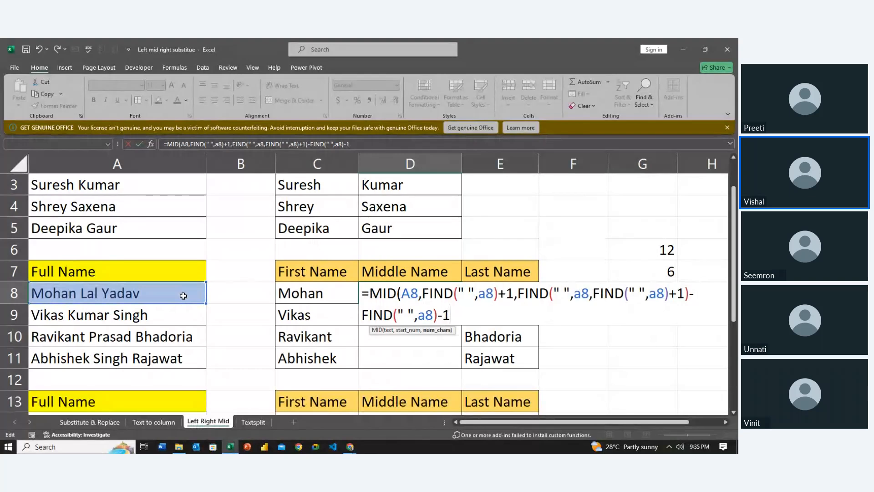
{"action": "key", "text": "Return"}
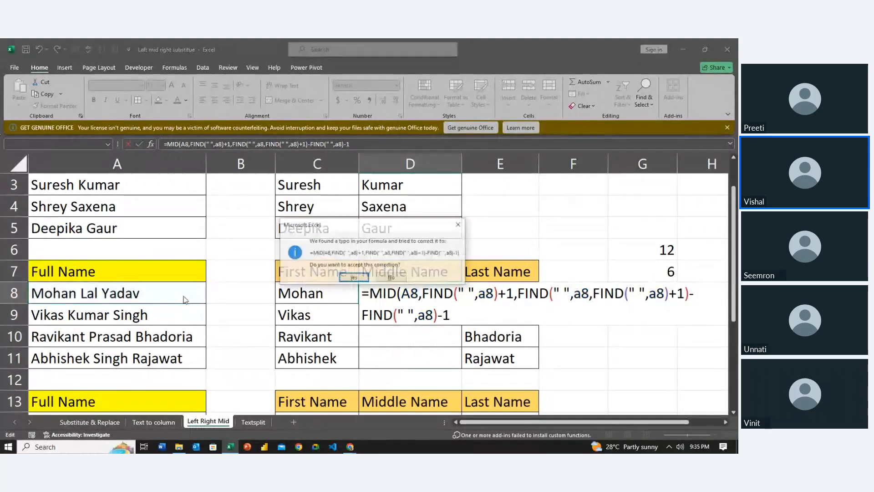
{"action": "key", "text": "Return"}
- Fill the middle name formula from D8 down through D11
{"action": "key", "text": "Up"}
{"action": "key", "text": "shift+Down"}
{"action": "key", "text": "shift+Down"}
{"action": "key", "text": "shift+Down"}
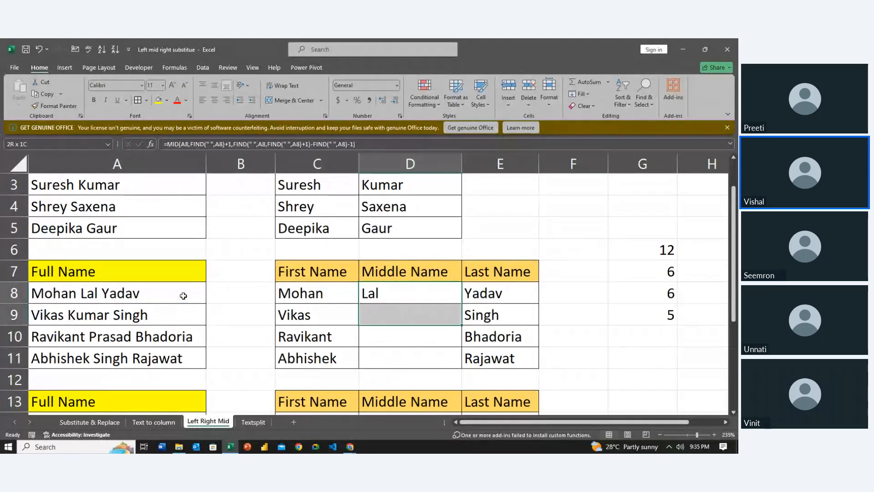
{"action": "key", "text": "ctrl+d"}
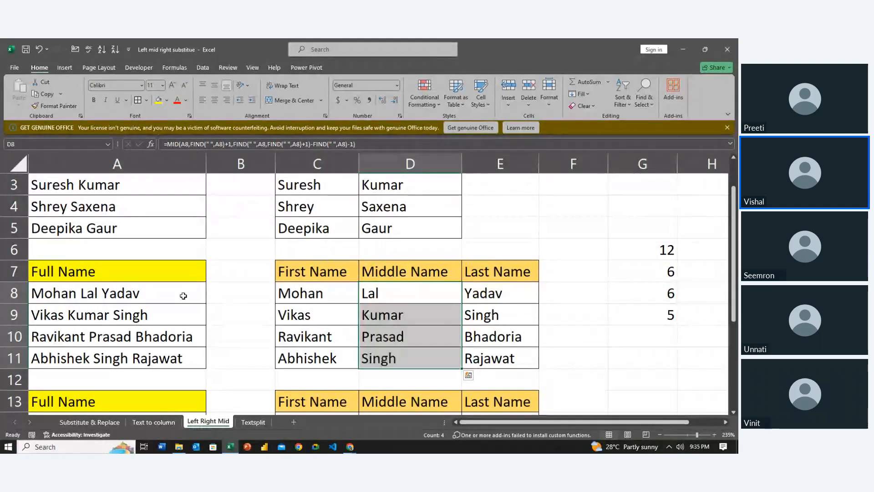
- Review the First Name, Middle Name and Last Name formulas across rows 8 to 10
{"action": "key", "text": "Left"}
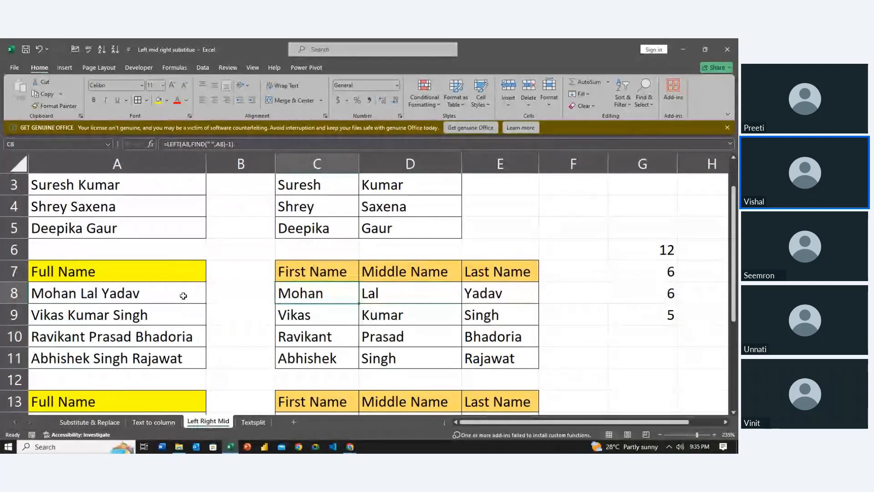
{"action": "key", "text": "Right"}
{"action": "key", "text": "Right"}
{"action": "key", "text": "Left"}
{"action": "key", "text": "Left"}
{"action": "key", "text": "Right"}
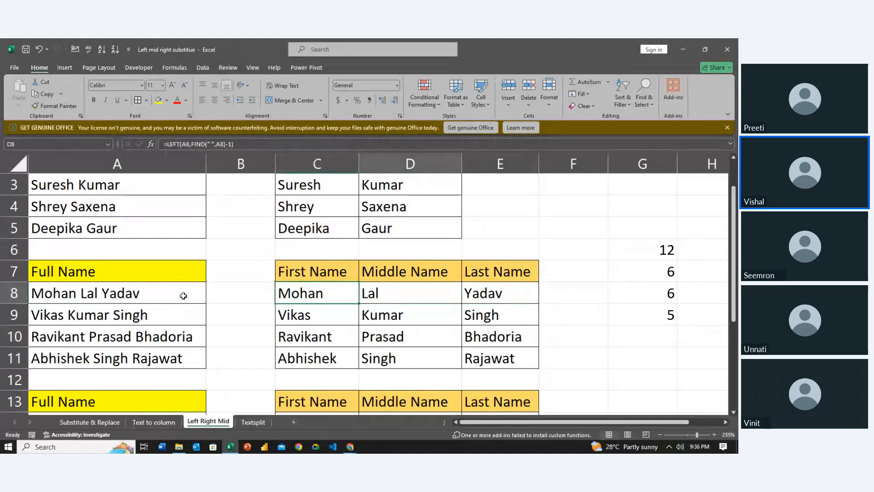
{"action": "key", "text": "Right"}
{"action": "key", "text": "Down"}
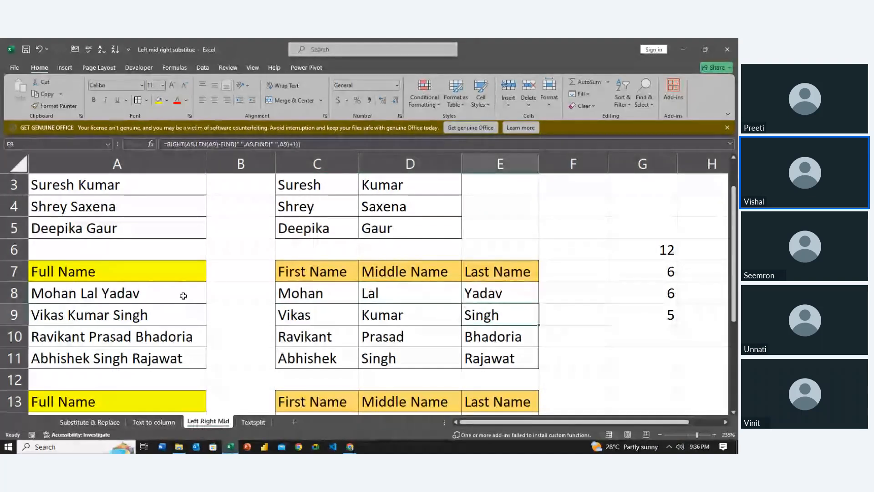
{"action": "key", "text": "Left"}
{"action": "key", "text": "Down"}
{"action": "key", "text": "Left"}
{"action": "key", "text": "Right"}
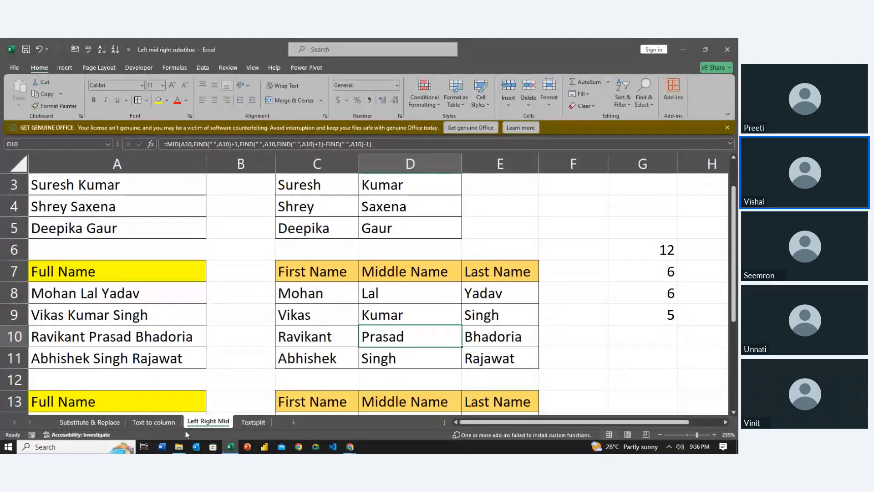
- Switch to the Textsplit sheet and enlarge its view to 145%
{"action": "left_click", "coordinate": [245, 424]}
{"action": "key", "text": "Left"}
{"action": "key", "text": "Left"}
{"action": "key", "text": "Left"}
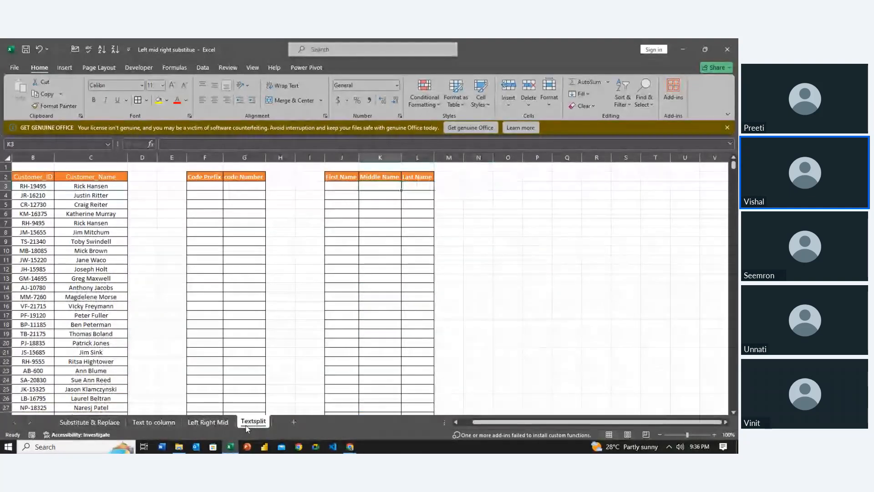
{"action": "scroll", "coordinate": [246, 428], "scroll_direction": "up", "scroll_amount": 1}
{"action": "scroll", "coordinate": [246, 429], "scroll_direction": "up", "scroll_amount": 2}
{"action": "scroll", "coordinate": [263, 323], "scroll_direction": "up", "scroll_amount": 1}
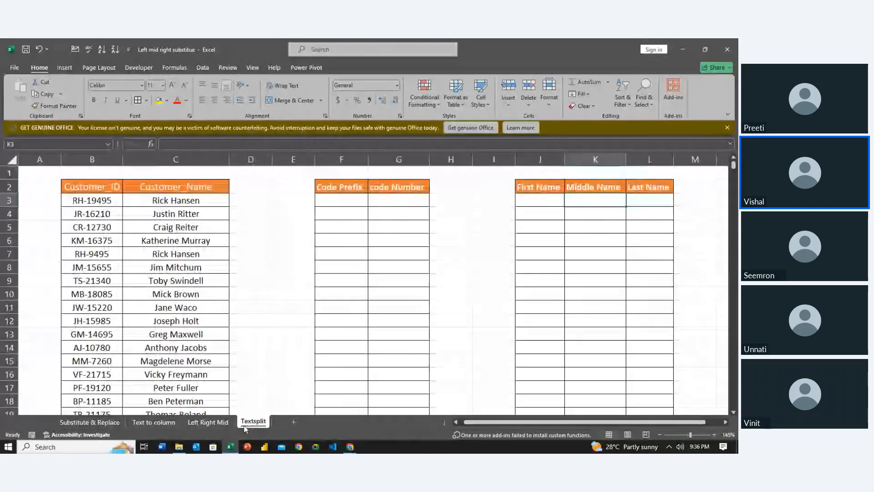
- Examine the Customer_ID and Customer_Name columns against the empty split columns, and select the first customer ID in B3
{"action": "key", "text": "Left"}
{"action": "key", "text": "Up"}
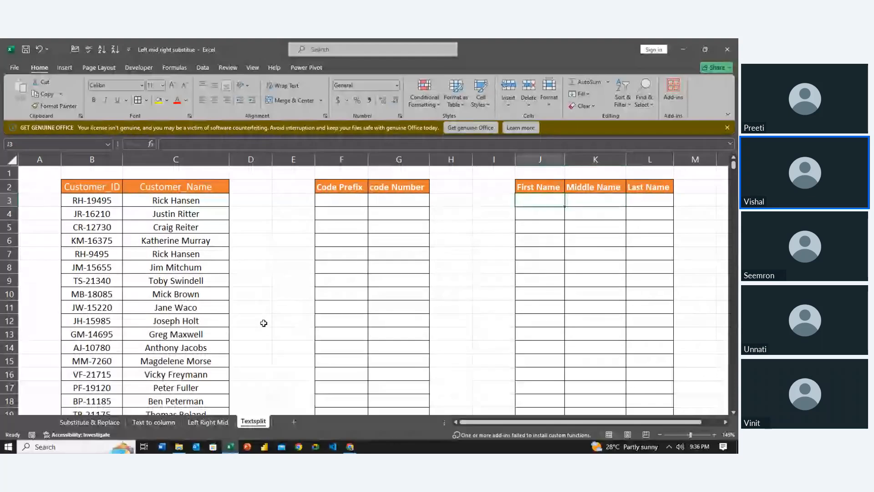
{"action": "key", "text": "Left"}
{"action": "key", "text": "Left"}
{"action": "key", "text": "Left"}
{"action": "key", "text": "Left"}
{"action": "key", "text": "Left"}
{"action": "key", "text": "Left"}
{"action": "key", "text": "Left"}
{"action": "key", "text": "Left"}
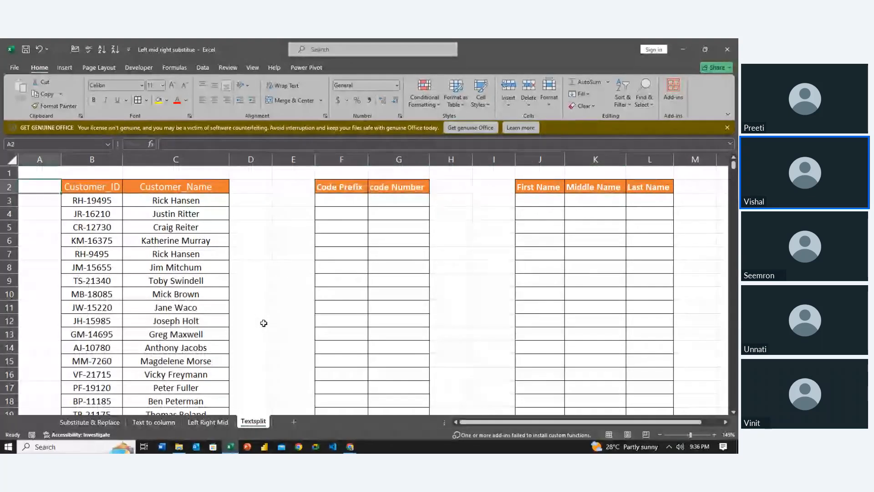
{"action": "key", "text": "shift+Down"}
{"action": "key", "text": "Right"}
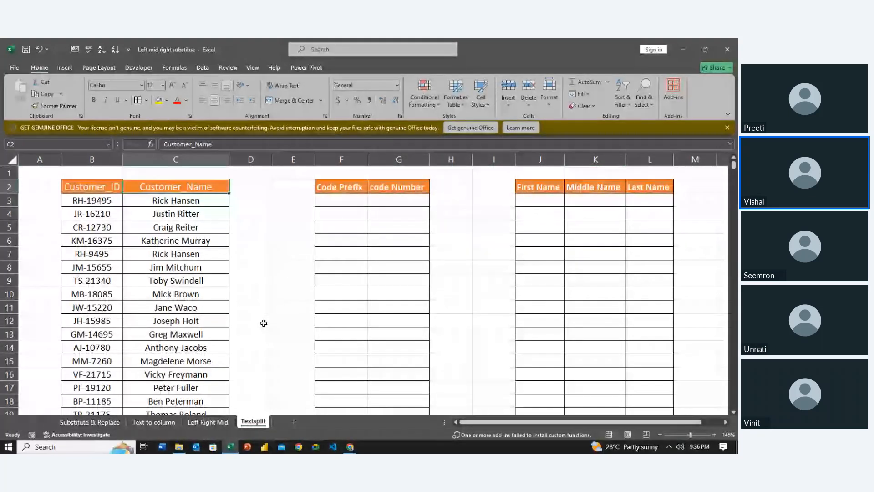
{"action": "key", "text": "shift+Down"}
{"action": "key", "text": "Left"}
{"action": "key", "text": "shift+Down"}
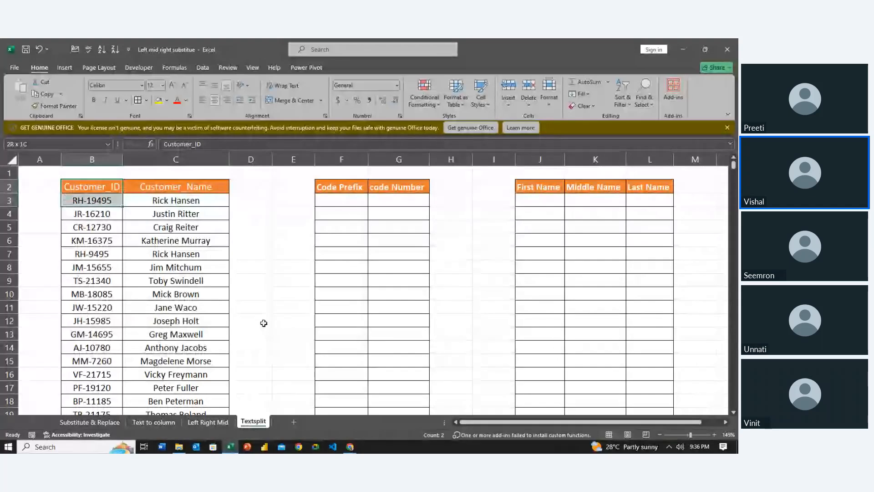
{"action": "key", "text": "Right"}
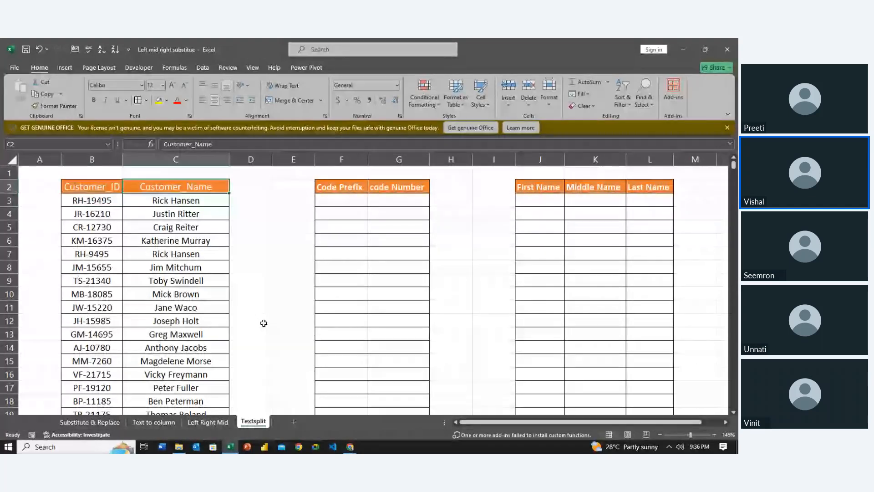
{"action": "key", "text": "Left"}
{"action": "key", "text": "Left"}
{"action": "key", "text": "Down"}
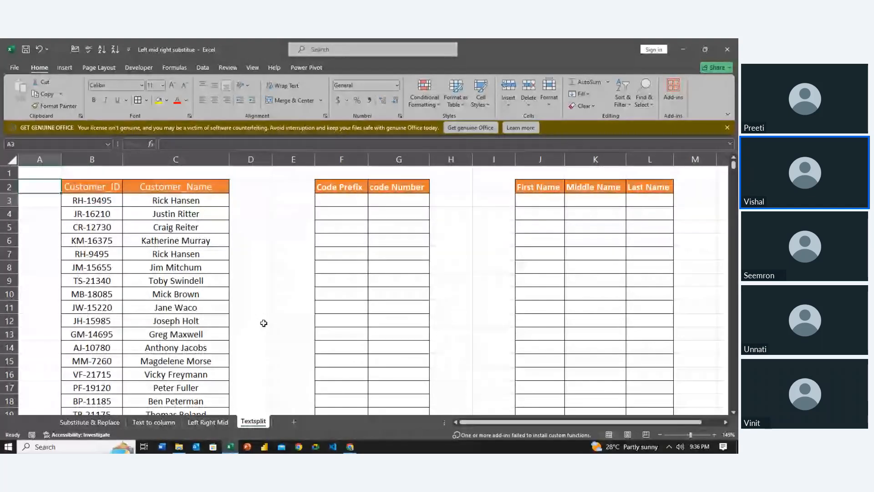
{"action": "key", "text": "Right"}
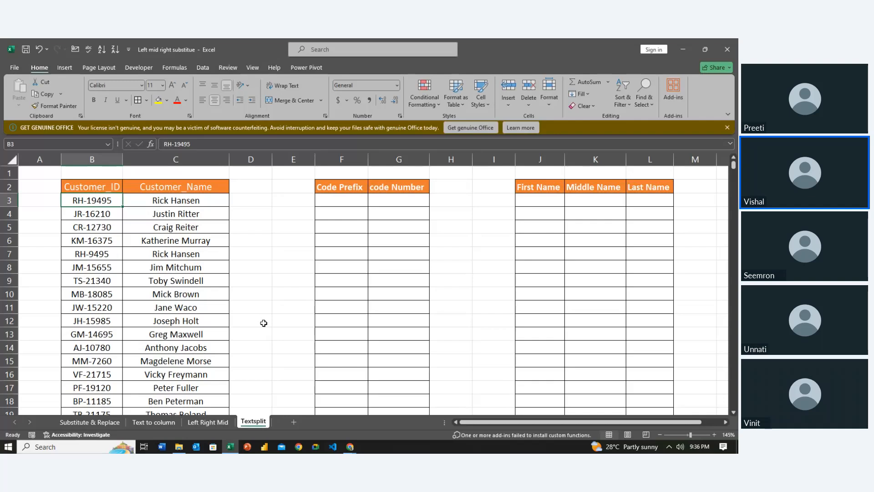
- Enter the first customer ID's letter prefix in F3 under Code Prefix and its digits in G3 under code Number
{"action": "key", "text": "Right"}
{"action": "key", "text": "Right"}
{"action": "key", "text": "Right"}
{"action": "key", "text": "Right"}
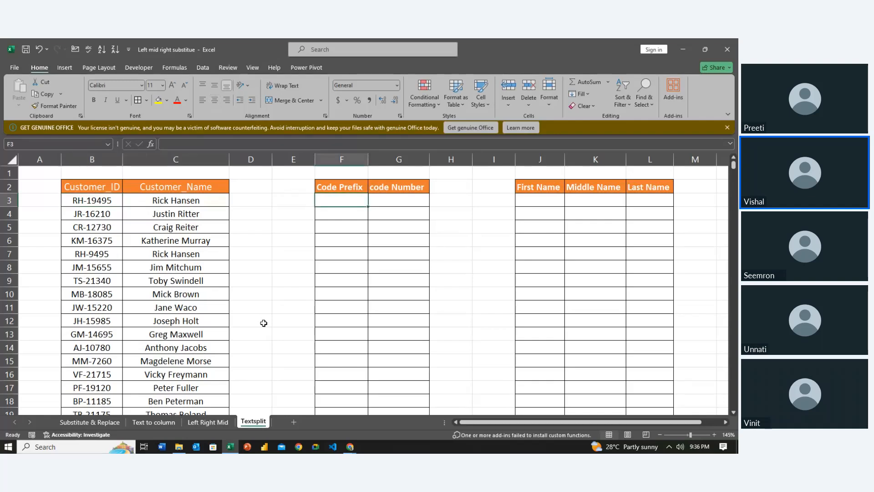
{"action": "type", "text": "RH"}
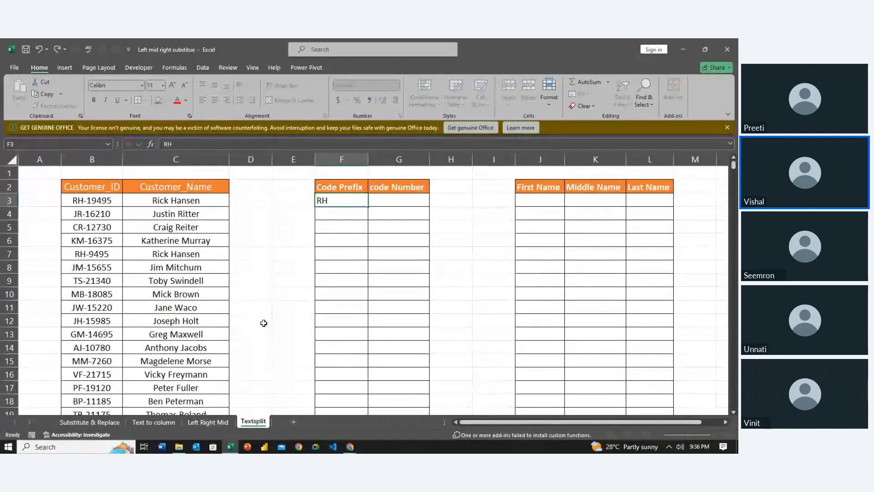
{"action": "key", "text": "Tab"}
{"action": "type", "text": "19"}
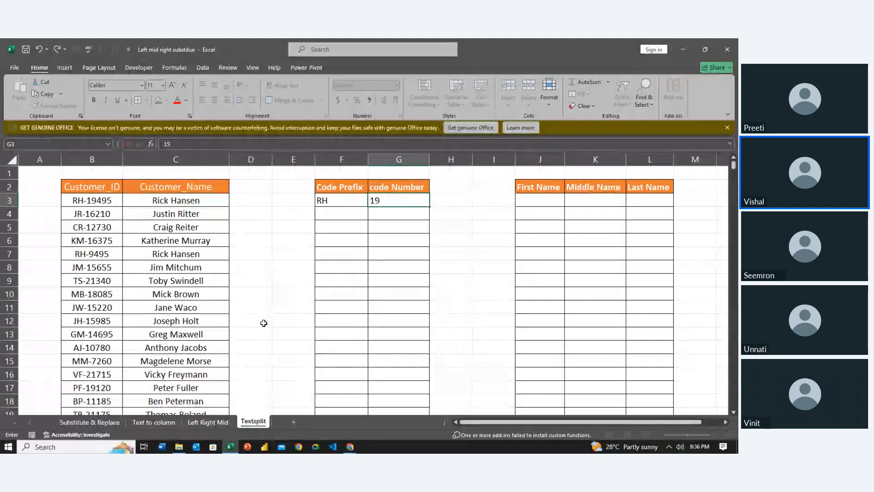
{"action": "type", "text": "495"}
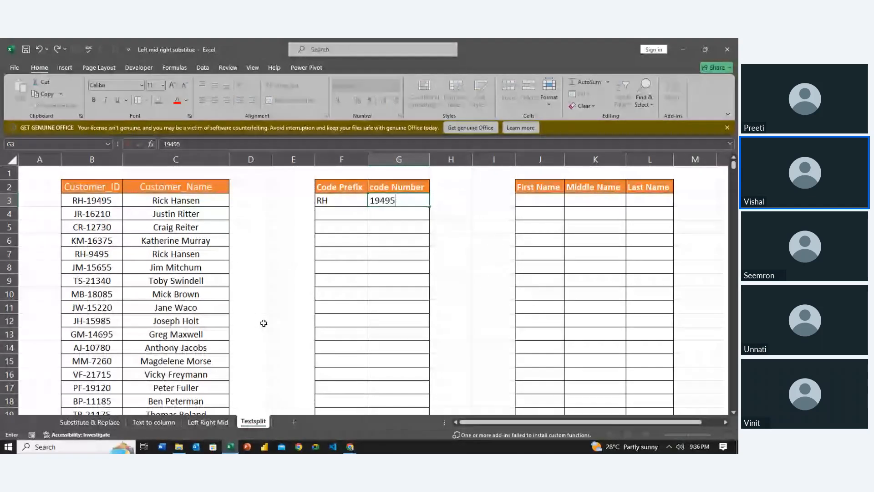
{"action": "key", "text": "Return"}
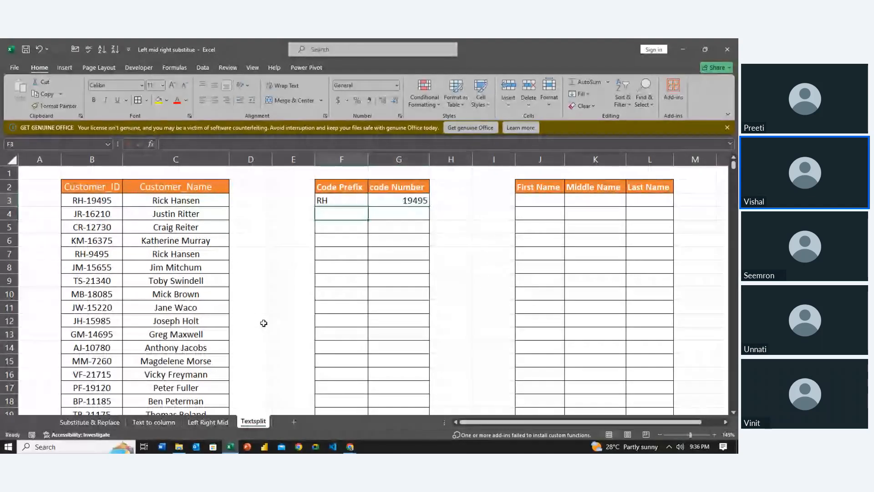
- Enter the first customer's first name in J3 and last name in L3, leaving the Middle Name cell empty
{"action": "key", "text": "Up"}
{"action": "key", "text": "Right"}
{"action": "key", "text": "Right"}
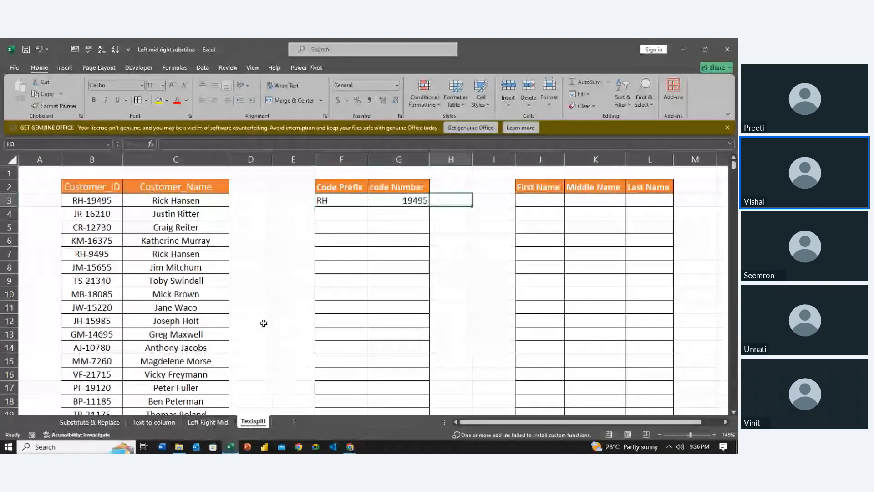
{"action": "key", "text": "Right"}
{"action": "key", "text": "Right"}
{"action": "type", "text": "Rick"}
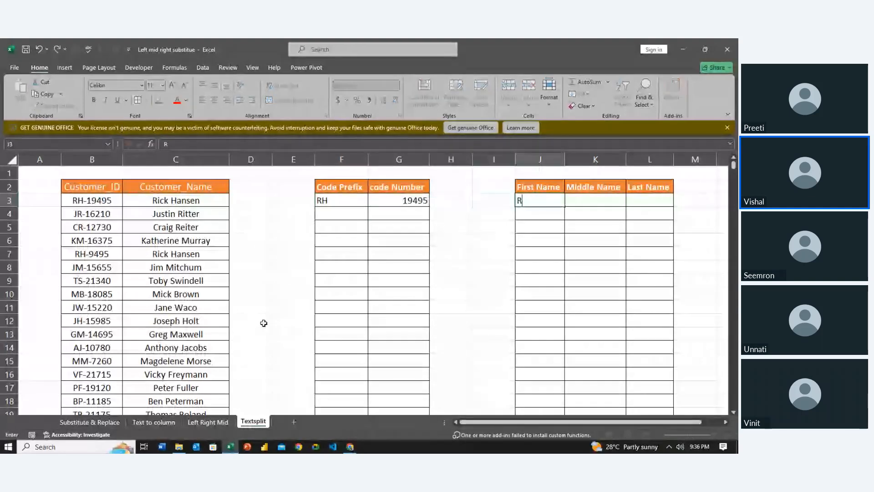
{"action": "key", "text": "Right"}
{"action": "key", "text": "Right"}
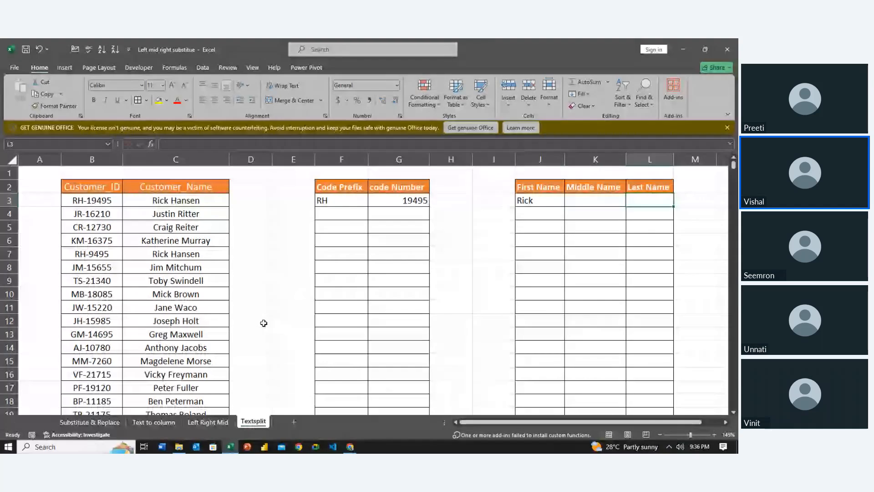
{"action": "type", "text": "Hansen"}
{"action": "key", "text": "Left"}
{"action": "key", "text": "Left"}
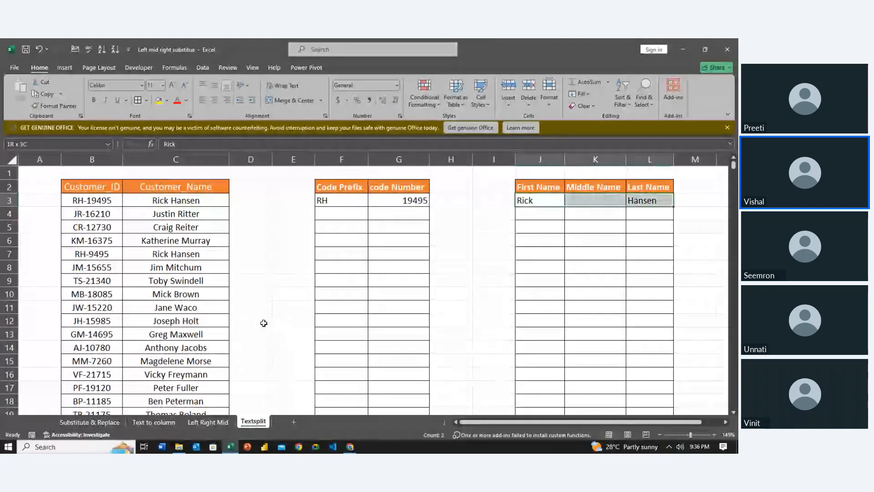
- Undo the sample entries made in row 3 of the code and name columns
{"action": "key", "text": "Left"}
{"action": "key", "text": "Left"}
{"action": "key", "text": "Left"}
{"action": "key", "text": "Left"}
{"action": "key", "text": "shift+Right"}
{"action": "key", "text": "shift+Right"}
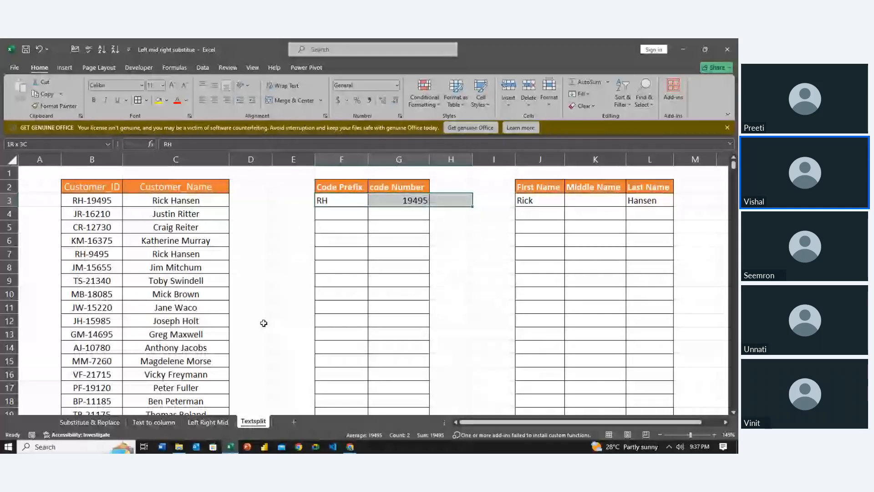
{"action": "key", "text": "ctrl+z"}
{"action": "key", "text": "ctrl+z"}
- Examine how far the Customer_Name list extends down the sheet, and return to its first name in C3
{"action": "key", "text": "Left"}
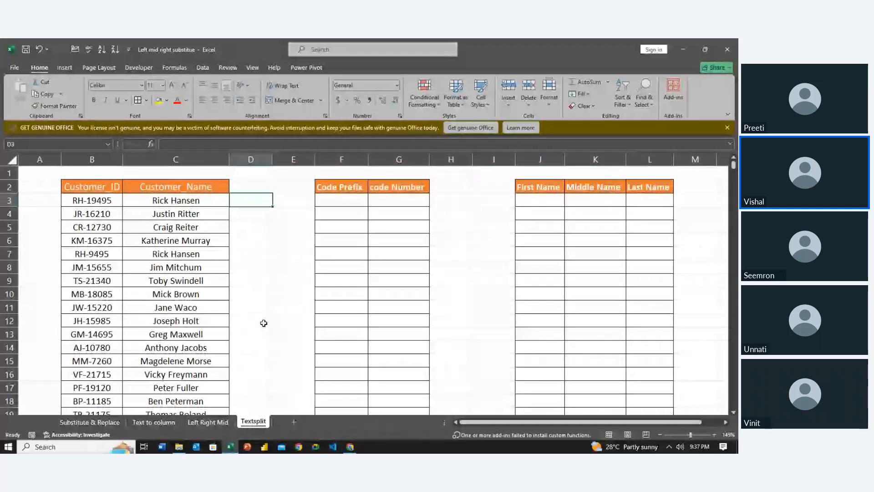
{"action": "key", "text": "Left"}
{"action": "key", "text": "ctrl+Down"}
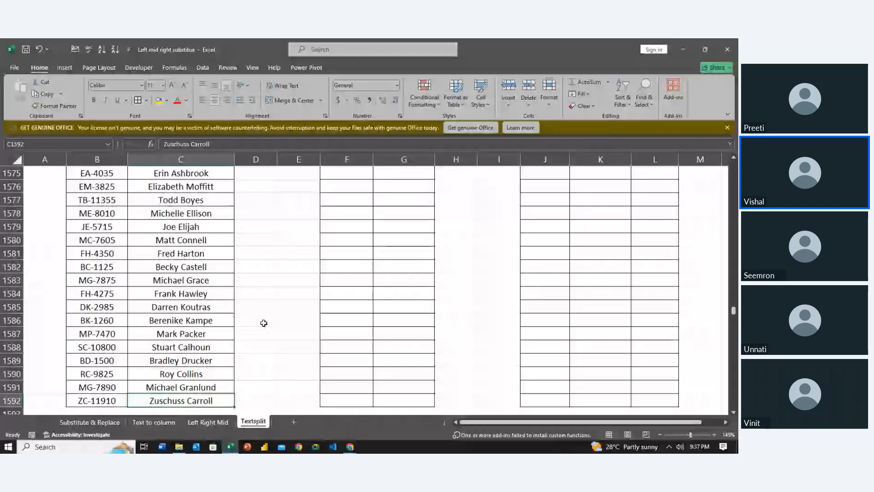
{"action": "key", "text": "ctrl+Up"}
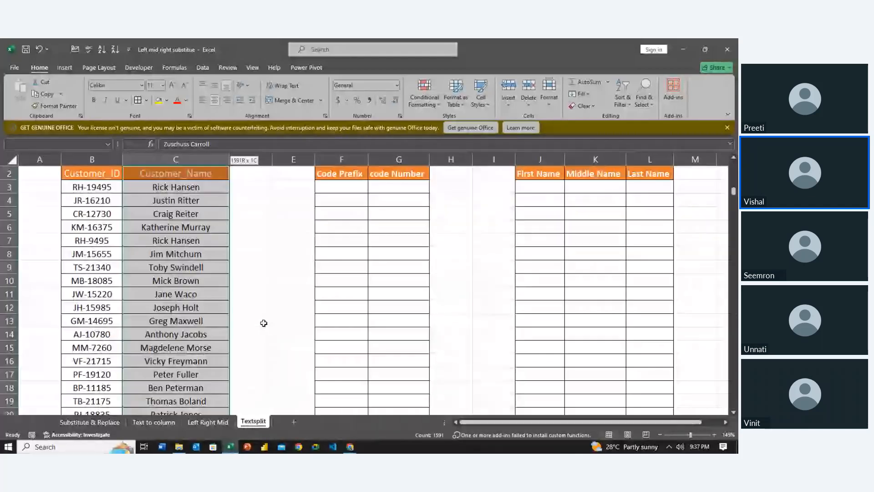
{"action": "key", "text": "ctrl+Down"}
{"action": "key", "text": "Down"}
{"action": "key", "text": "Up"}
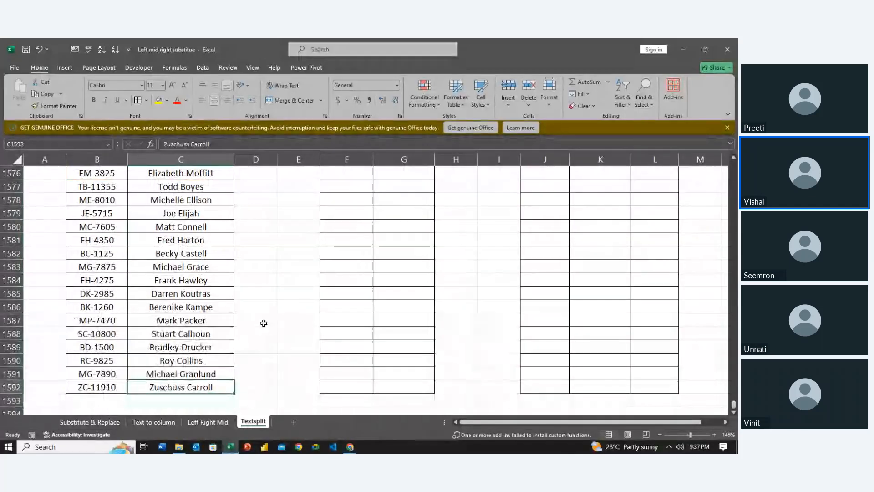
{"action": "key", "text": "ctrl+Up"}
{"action": "key", "text": "Down"}
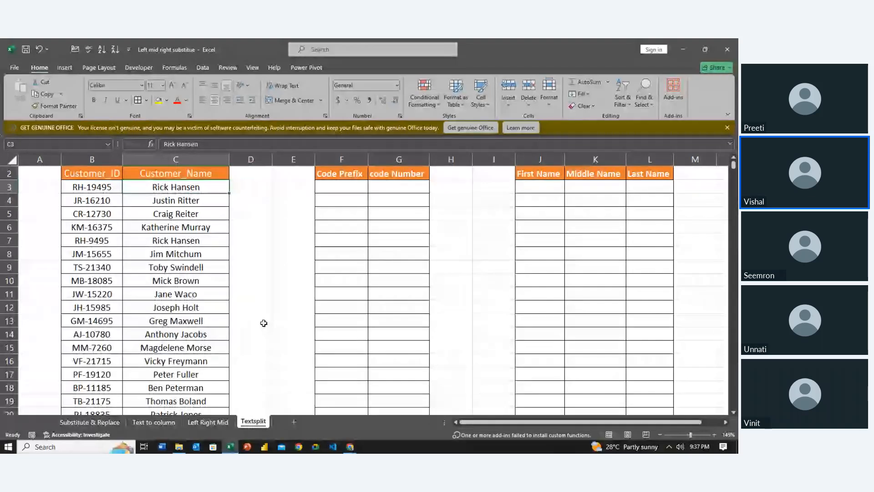
- Start a word-count formula in D3 with the length of the trimmed customer name, =LEN(TRIM(C3))-
{"action": "key", "text": "Right"}
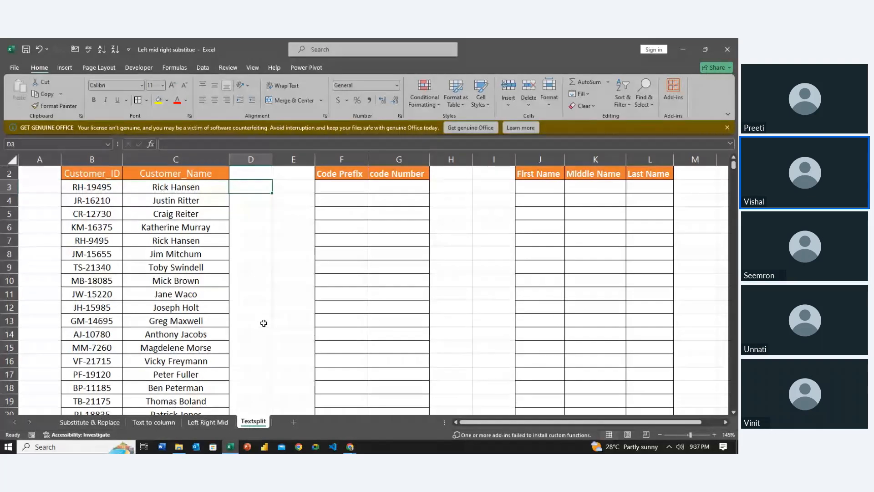
{"action": "type", "text": "=len"}
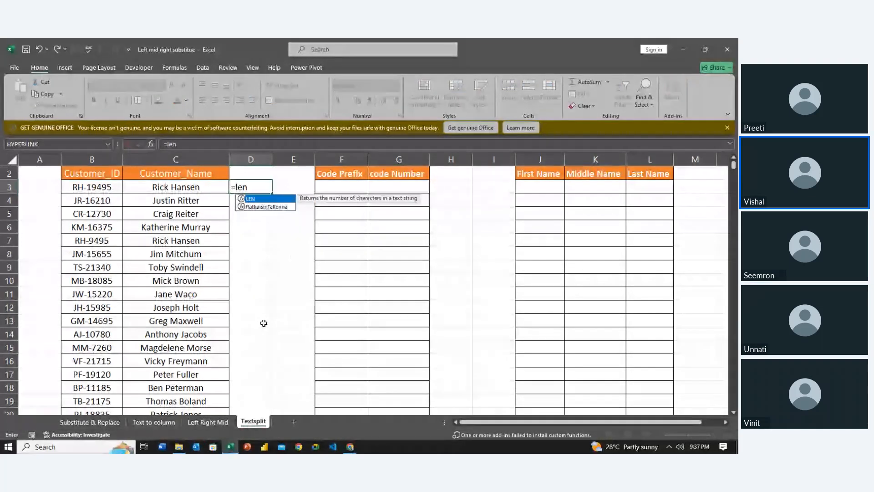
{"action": "key", "text": "Tab"}
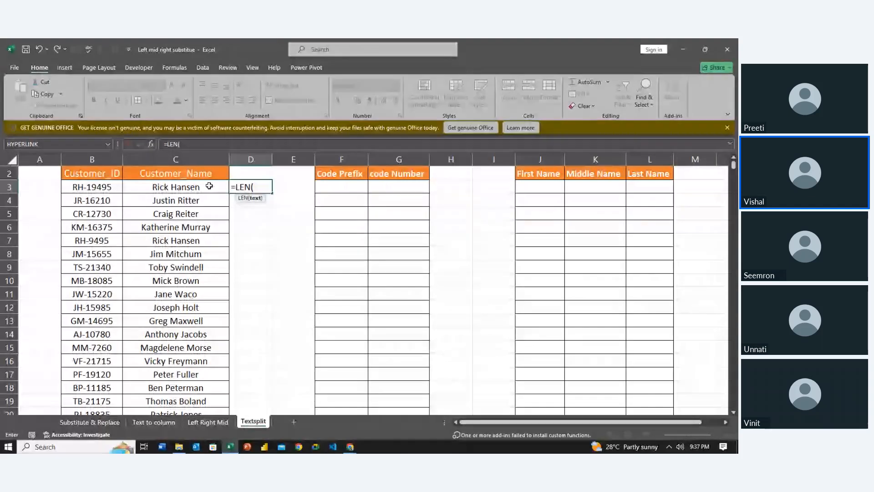
{"action": "key", "text": "BackSpace"}
{"action": "key", "text": "BackSpace"}
{"action": "key", "text": "BackSpace"}
{"action": "key", "text": "BackSpace"}
{"action": "type", "text": "le"}
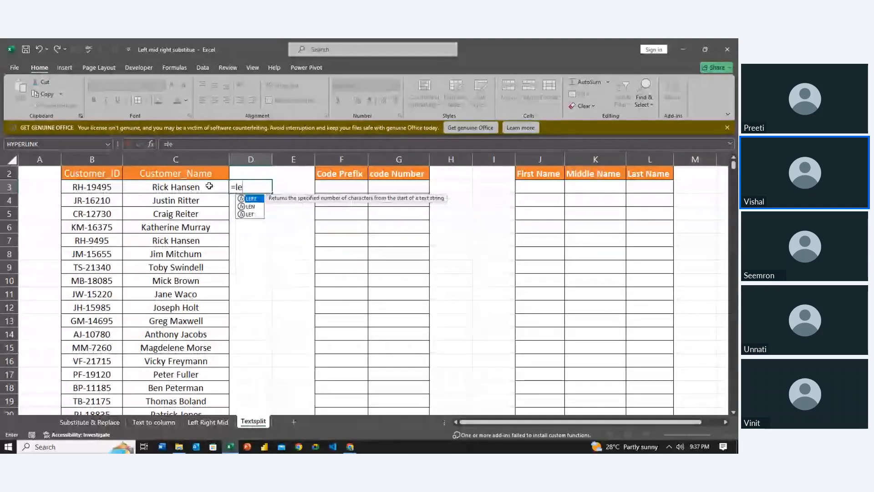
{"action": "type", "text": "n"}
{"action": "key", "text": "Tab"}
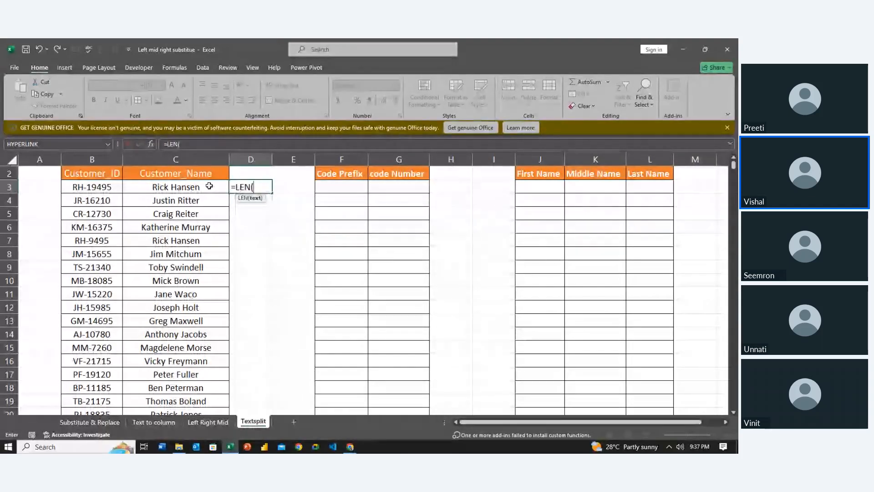
{"action": "type", "text": "tri"}
{"action": "key", "text": "Tab"}
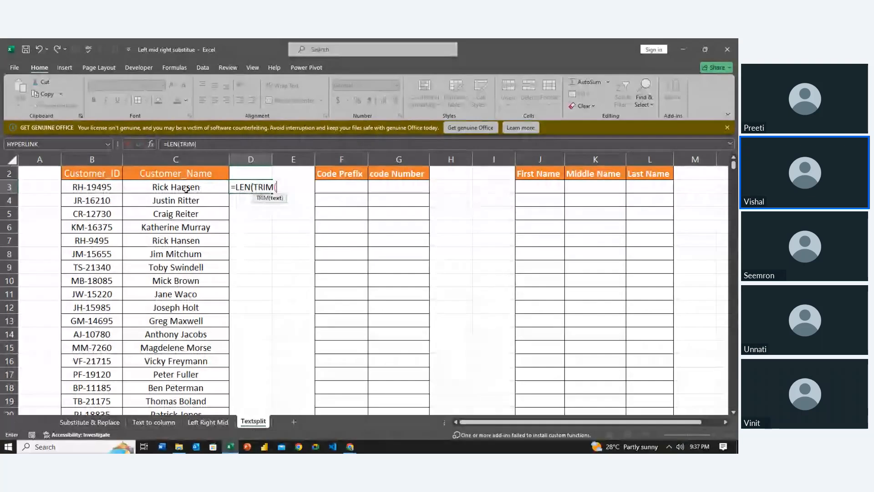
{"action": "left_click", "coordinate": [187, 189]}
{"action": "type", "text": ")-"}
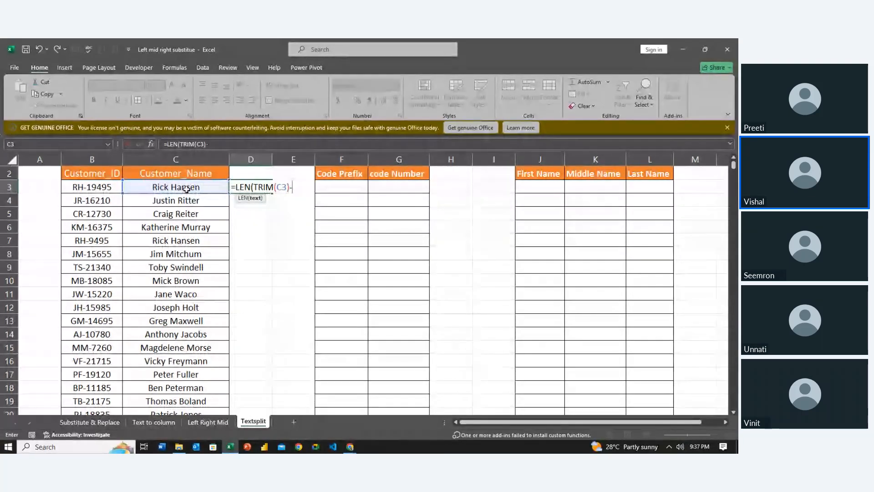
{"action": "key", "text": "BackSpace"}
{"action": "type", "text": ")-"}
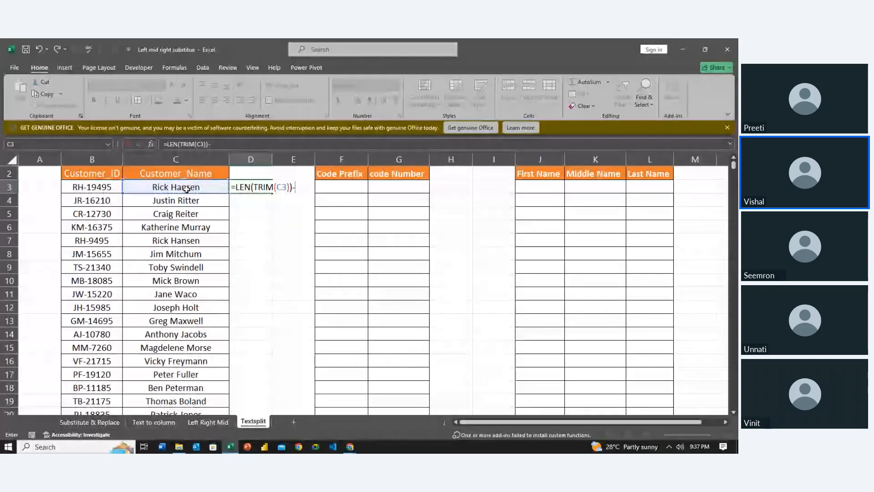
- Complete the D3 formula by subtracting the name's length without spaces, LEN(SUBSTITUTE(C3," ",""))
{"action": "type", "text": "LEN("}
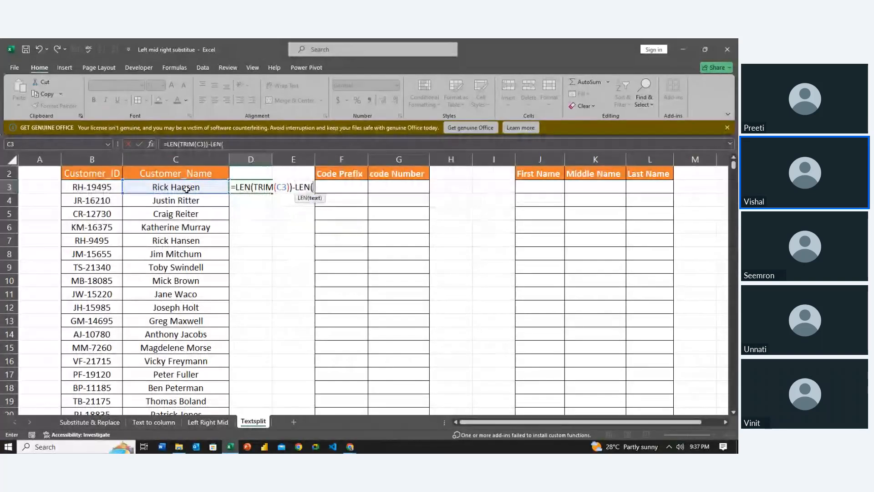
{"action": "type", "text": "SUBSTITUTE("}
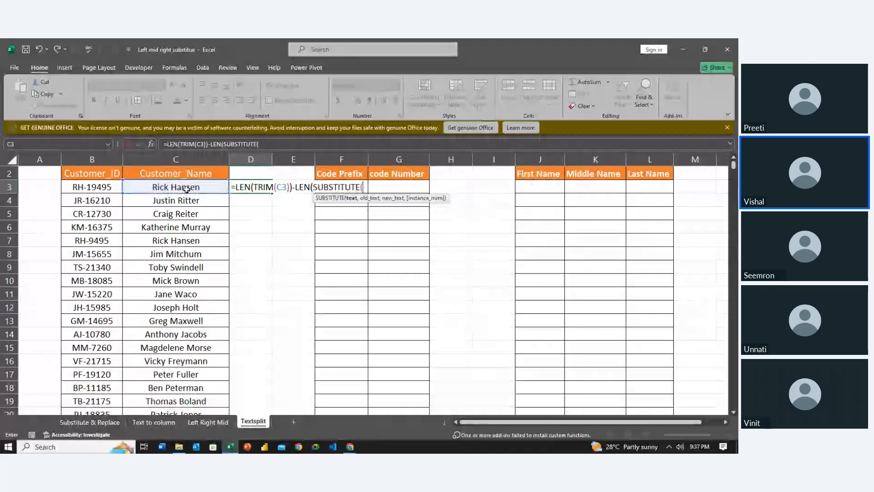
{"action": "left_click", "coordinate": [187, 189]}
{"action": "type", "text": ",\""}
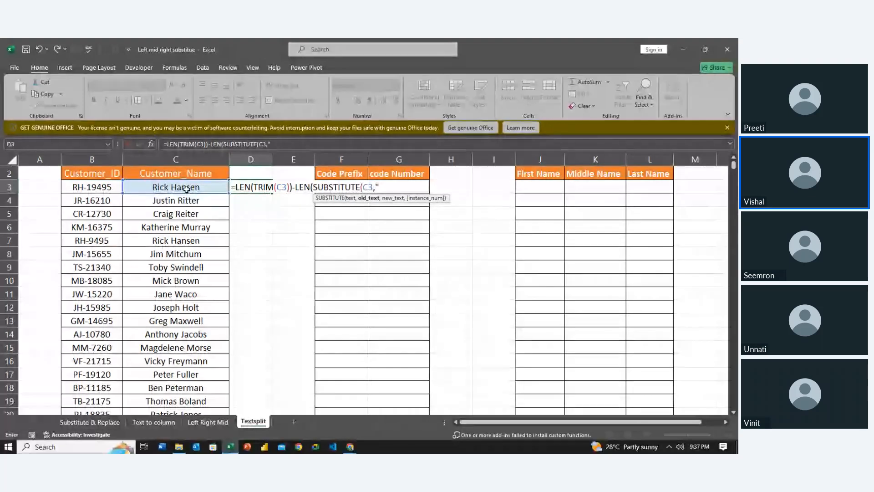
{"action": "type", "text": " \",\""}
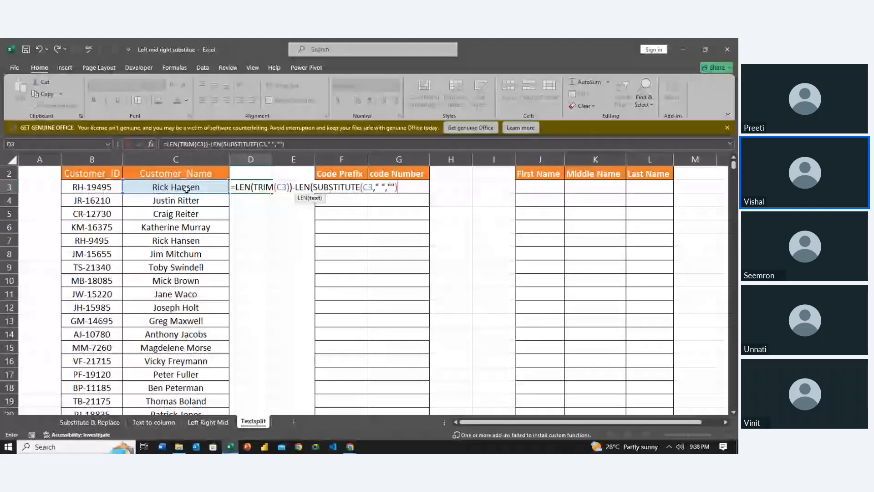
{"action": "key", "text": "Return"}
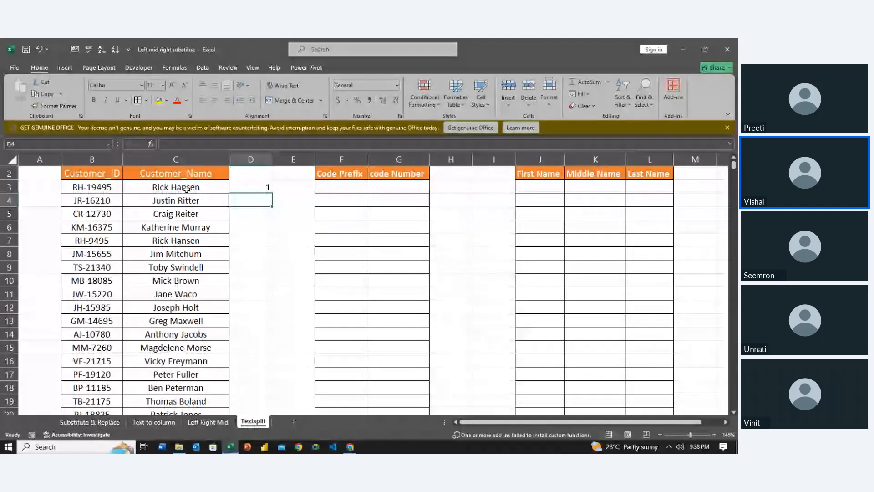
- Append +1 to the formula in D3 to count words instead of spaces
{"action": "key", "text": "Up"}
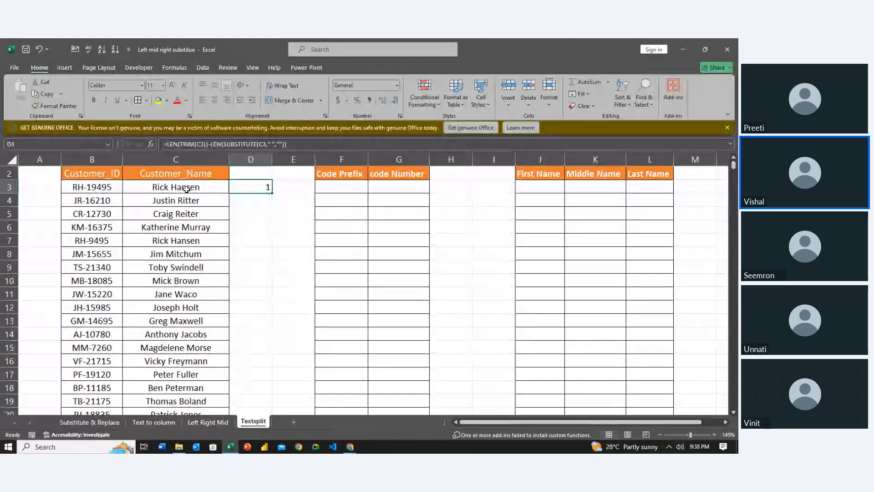
{"action": "key", "text": "F2"}
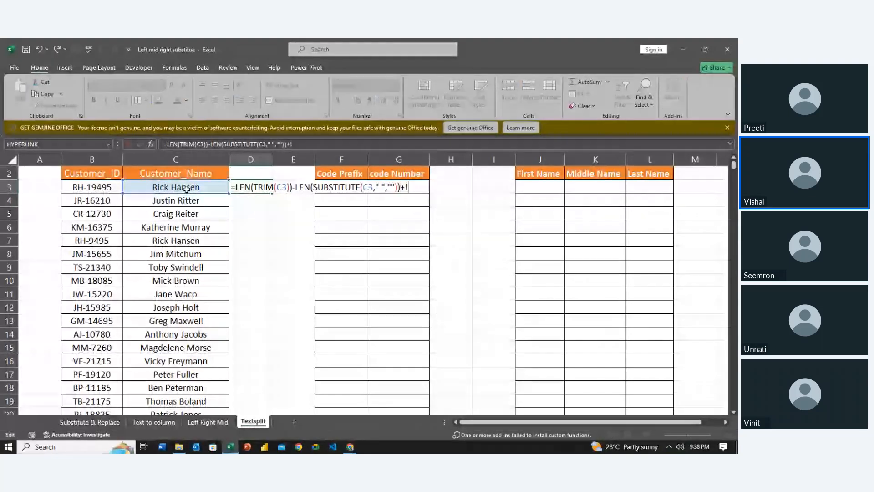
{"action": "type", "text": "+1"}
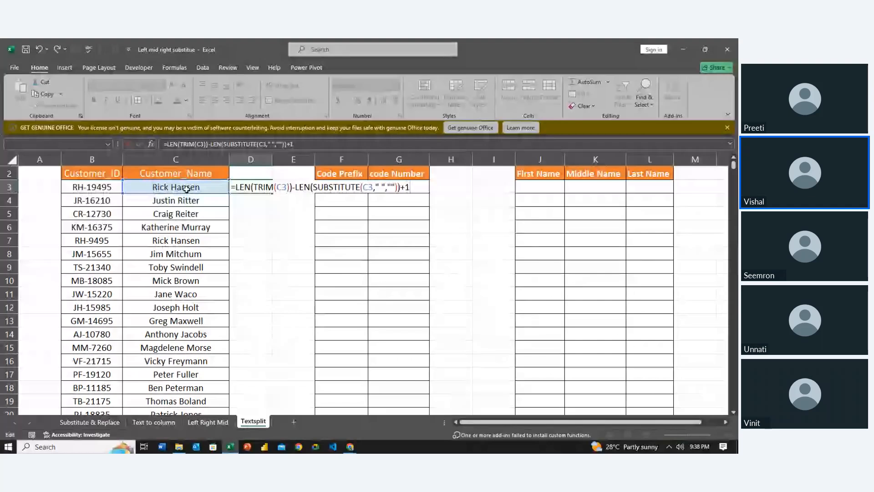
{"action": "key", "text": "Return"}
- Fill the word-count formula from D3 down to D1592 and check the counts beside the customer names
{"action": "key", "text": "Left"}
{"action": "key", "text": "ctrl+Down"}
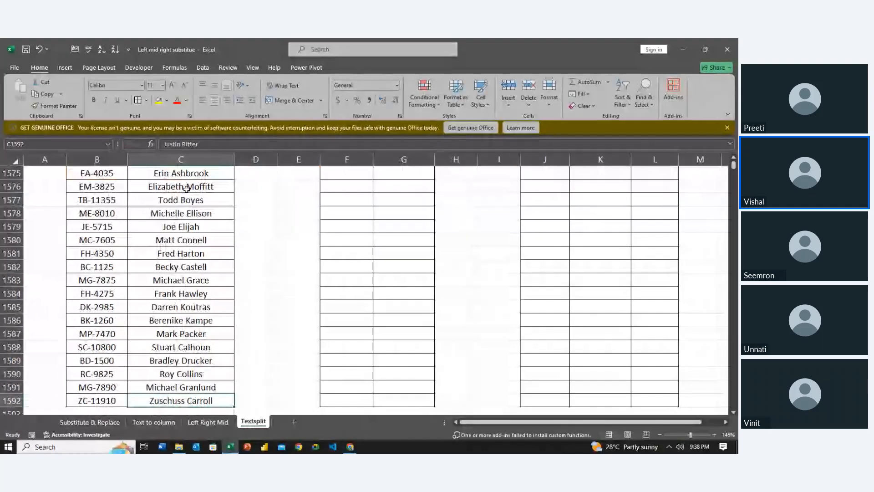
{"action": "key", "text": "Right"}
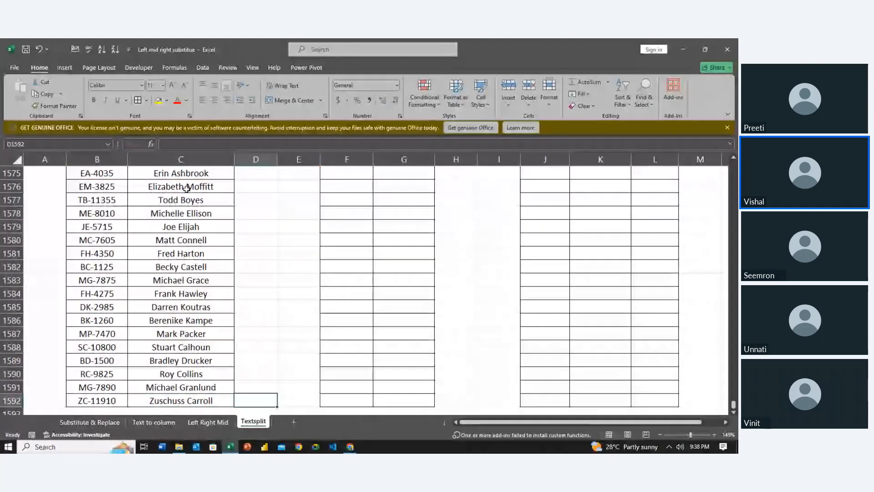
{"action": "key", "text": "ctrl+shift+Up"}
{"action": "key", "text": "ctrl+d"}
{"action": "key", "text": "Up"}
{"action": "key", "text": "Up"}
{"action": "key", "text": "Up"}
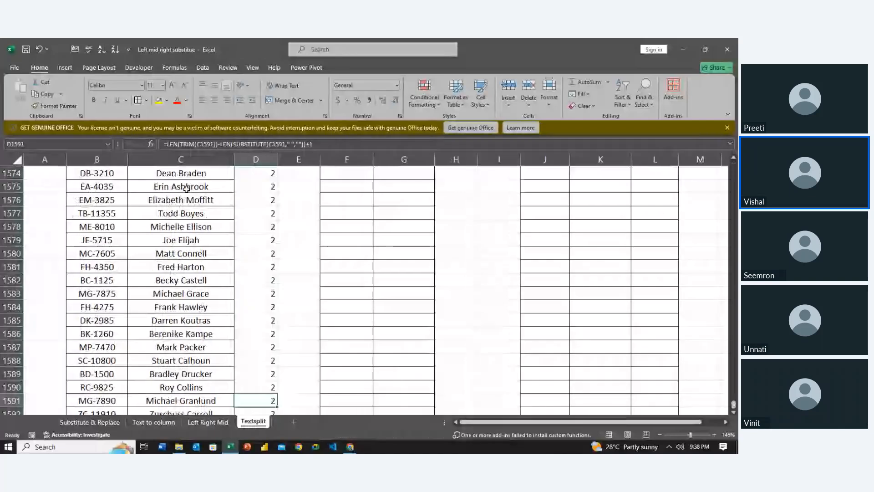
{"action": "key", "text": "ctrl+Up"}
{"action": "key", "text": "Up"}
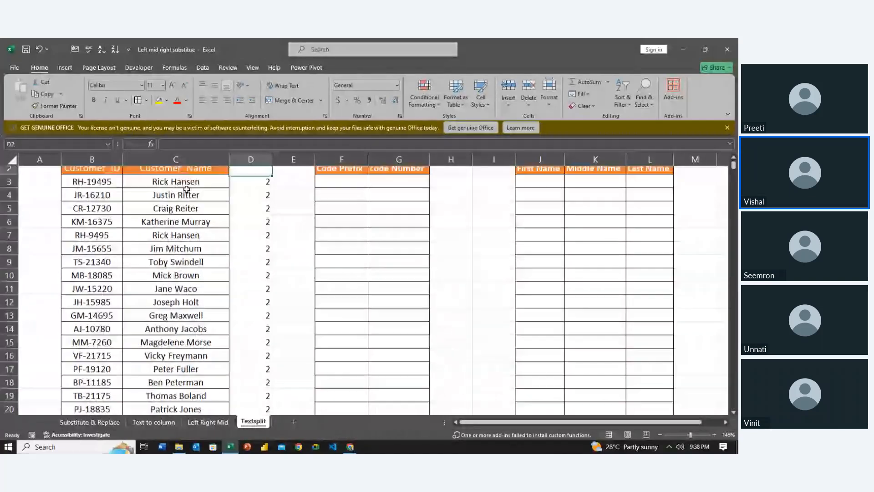
- Head the word-count column tt in D2, filter the table and show only the rows with a word count of 1
{"action": "type", "text": "tt"}
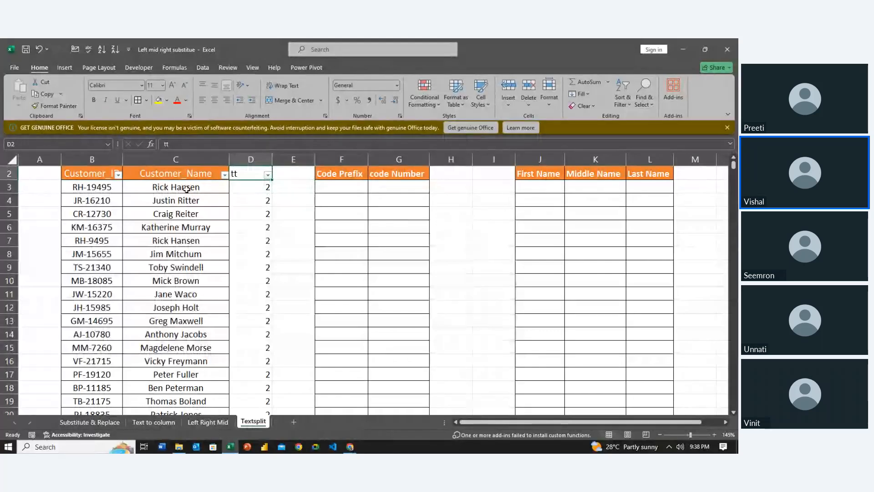
{"action": "key", "text": "alt+Down"}
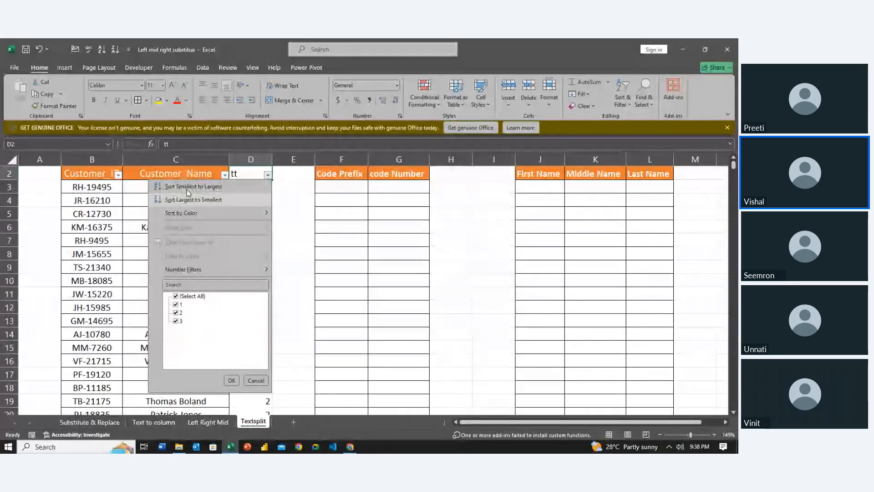
{"action": "key", "text": "Down"}
{"action": "key", "text": "Down"}
{"action": "key", "text": "Down"}
{"action": "key", "text": "Down"}
{"action": "key", "text": "Down"}
{"action": "key", "text": "Down"}
{"action": "key", "text": "Down"}
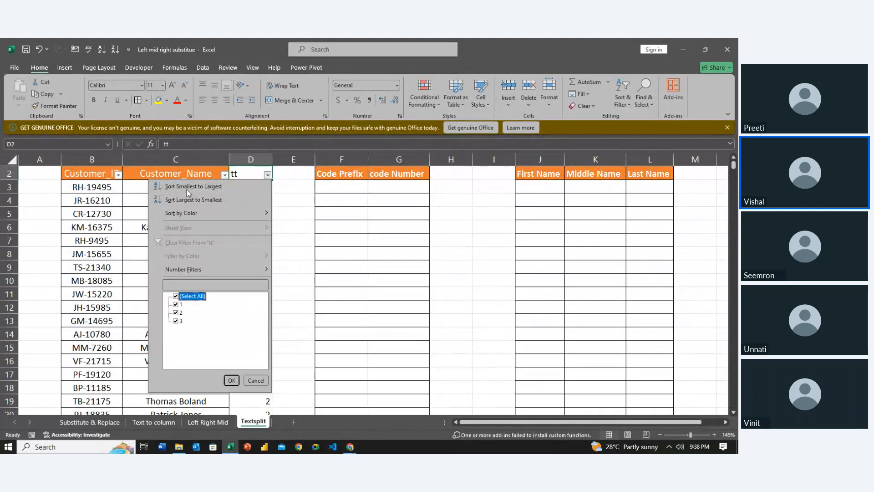
{"action": "key", "text": "Up"}
{"action": "key", "text": "space"}
{"action": "key", "text": "Down"}
{"action": "key", "text": "space"}
{"action": "key", "text": "Return"}
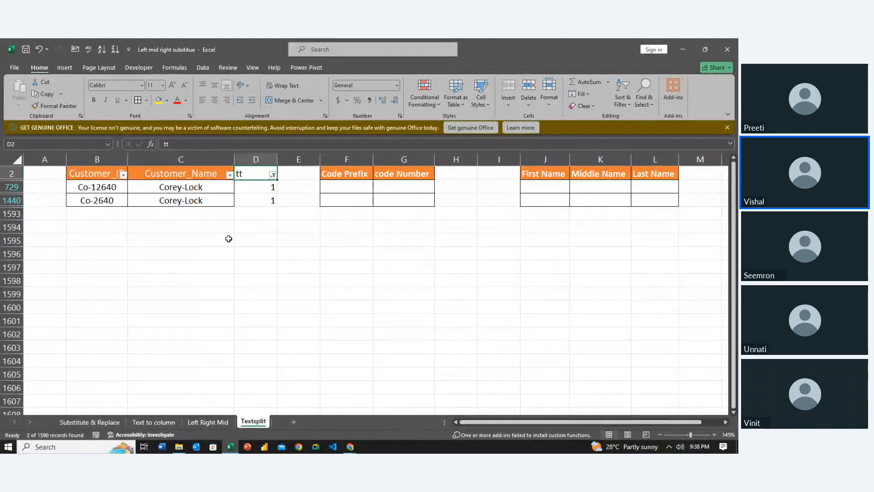
- Switch the tt column filter to show only the customer names with a word count of 2
{"action": "key", "text": "alt+Down"}
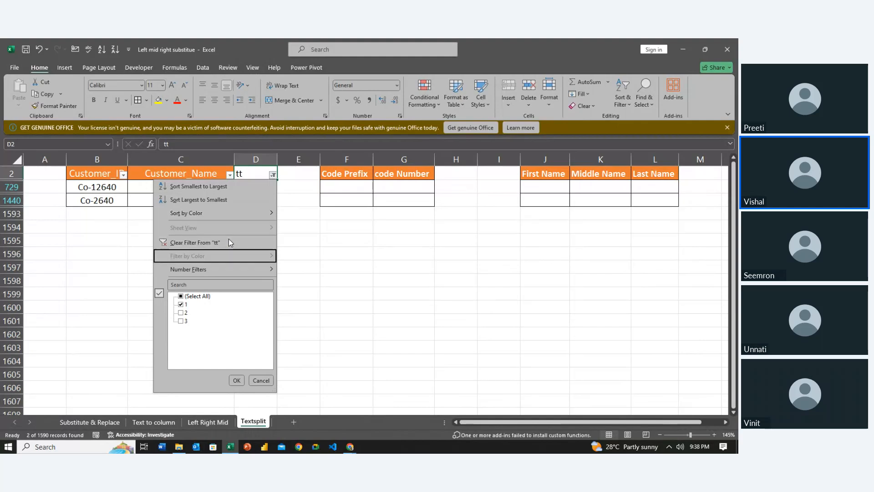
{"action": "key", "text": "Down"}
{"action": "key", "text": "Down"}
{"action": "key", "text": "Down"}
{"action": "key", "text": "Down"}
{"action": "key", "text": "Up"}
{"action": "key", "text": "space"}
{"action": "key", "text": "Down"}
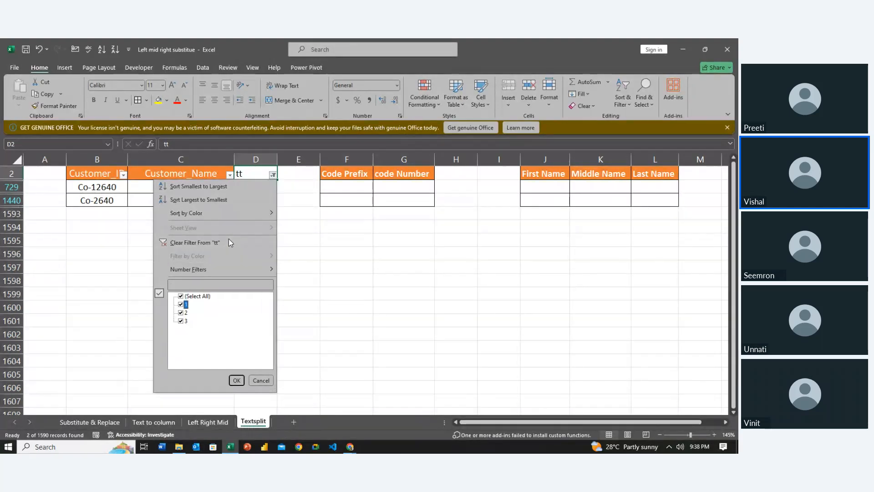
{"action": "key", "text": "Return"}
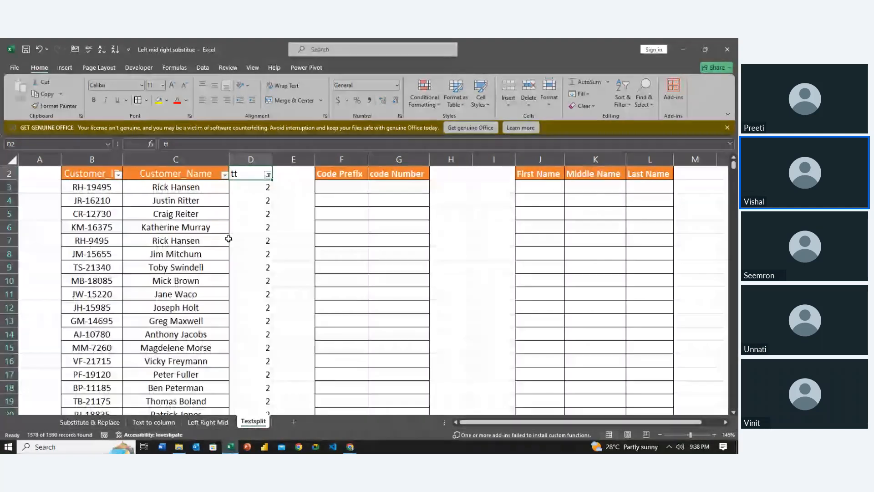
- Switch the tt column filter to show only the customer names with a word count of 3
{"action": "key", "text": "Down"}
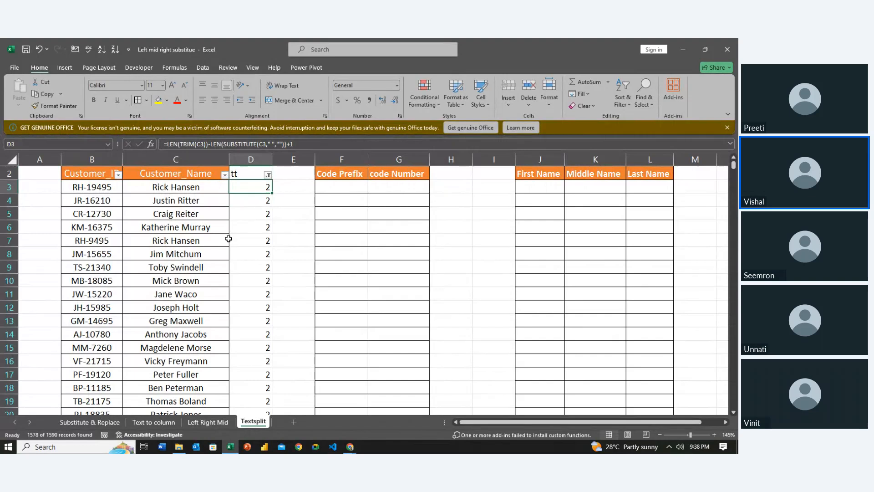
{"action": "key", "text": "Up"}
{"action": "key", "text": "alt+Down"}
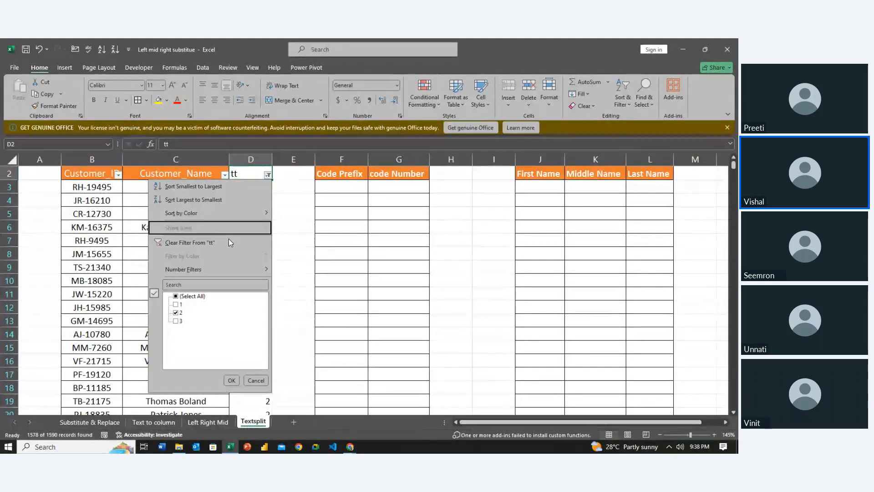
{"action": "key", "text": "Down"}
{"action": "key", "text": "Down"}
{"action": "key", "text": "Down"}
{"action": "key", "text": "Down"}
{"action": "key", "text": "Down"}
{"action": "key", "text": "Down"}
{"action": "key", "text": "Down"}
{"action": "key", "text": "space"}
{"action": "key", "text": "Down"}
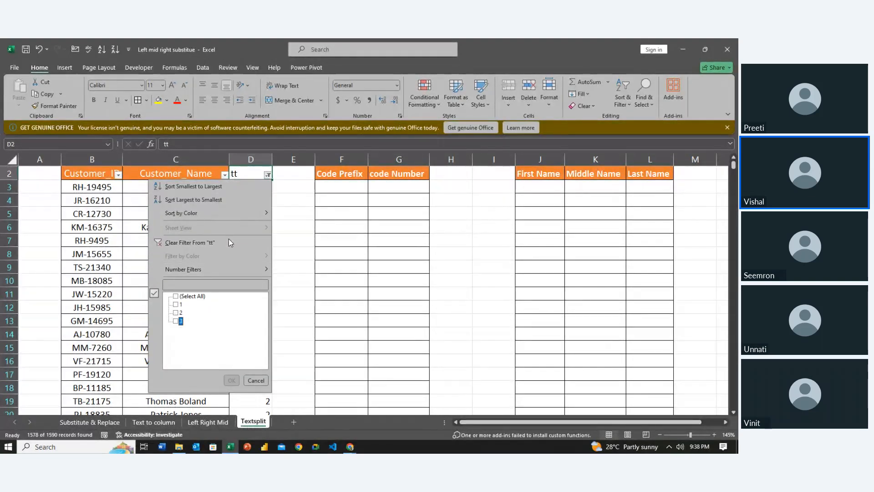
{"action": "key", "text": "space"}
{"action": "key", "text": "Return"}
- Go through the filtered rows and compare the word counts in column D with the three-word customer names
{"action": "key", "text": "Down"}
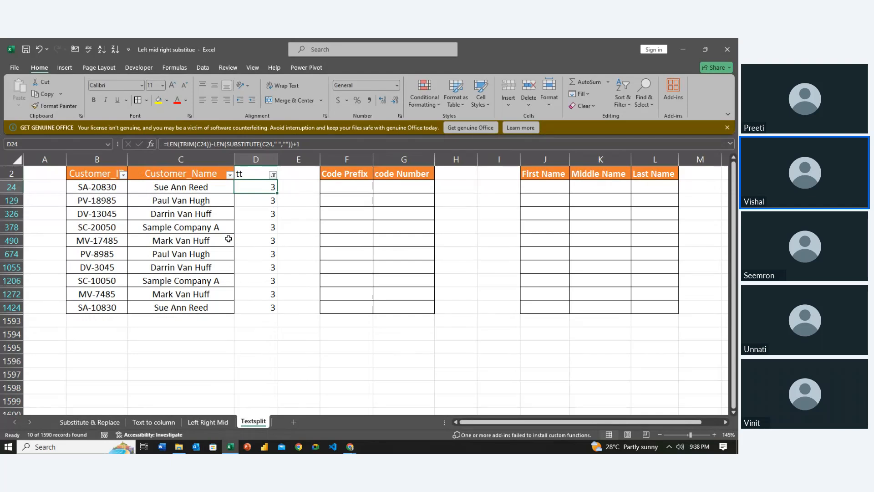
{"action": "key", "text": "Down"}
{"action": "key", "text": "Down"}
{"action": "key", "text": "Down"}
{"action": "key", "text": "Down"}
{"action": "key", "text": "Down"}
{"action": "key", "text": "Down"}
{"action": "key", "text": "Down"}
{"action": "key", "text": "Down"}
{"action": "key", "text": "Down"}
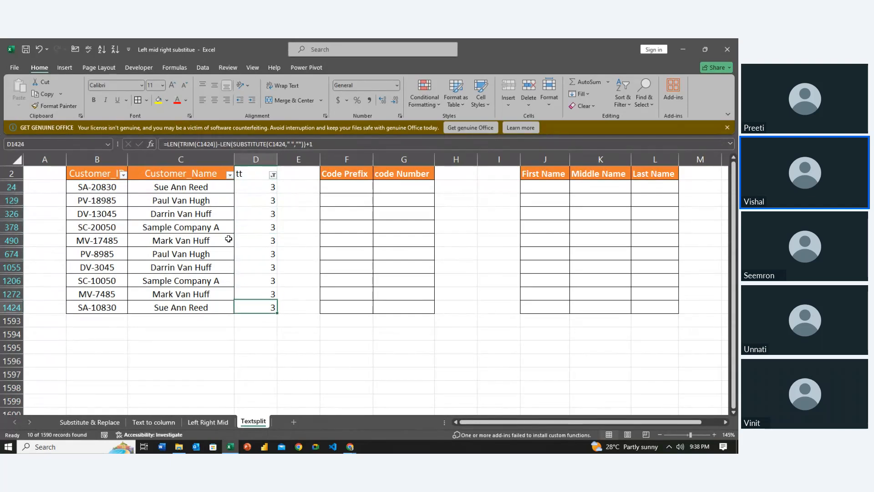
{"action": "key", "text": "Left"}
{"action": "key", "text": "Up"}
{"action": "key", "text": "Up"}
{"action": "key", "text": "Up"}
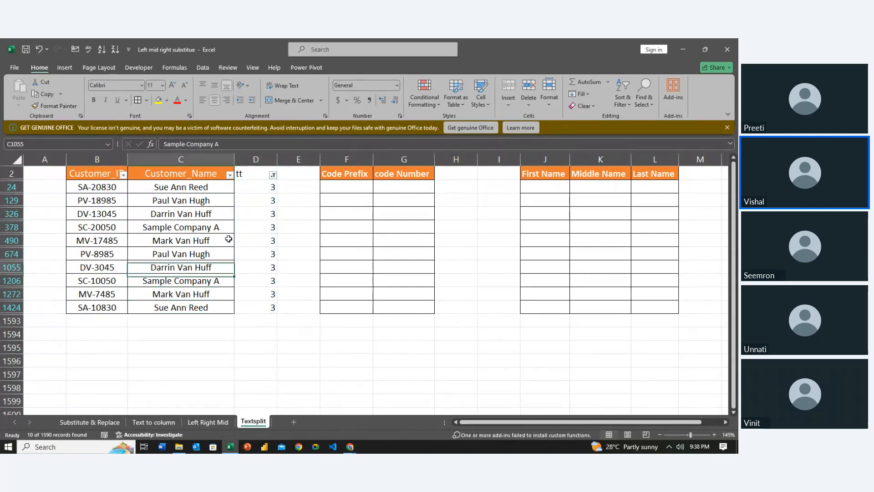
{"action": "key", "text": "Up"}
{"action": "key", "text": "Up"}
{"action": "key", "text": "Up"}
{"action": "key", "text": "Up"}
{"action": "key", "text": "Up"}
{"action": "key", "text": "Up"}
{"action": "key", "text": "Up"}
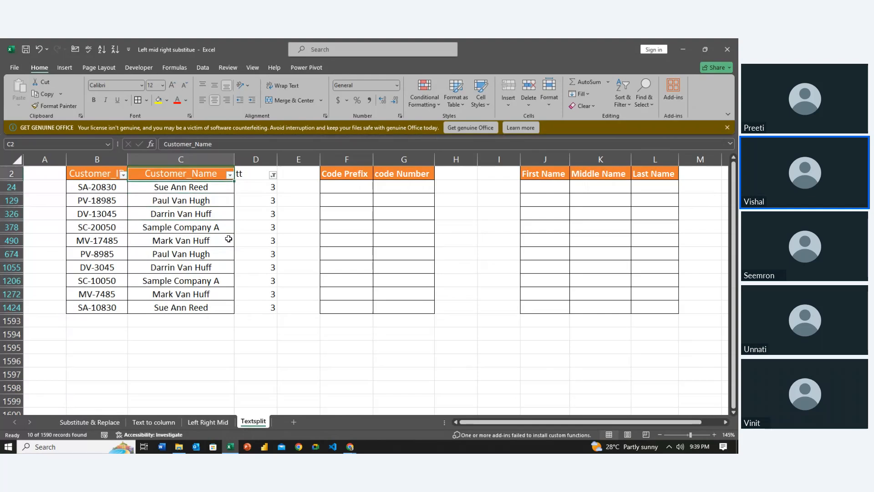
- Delete the tt header and the word counts of the filtered rows in column D
{"action": "key", "text": "Right"}
{"action": "key", "text": "Right"}
{"action": "key", "text": "Left"}
{"action": "key", "text": "ctrl+shift+Down"}
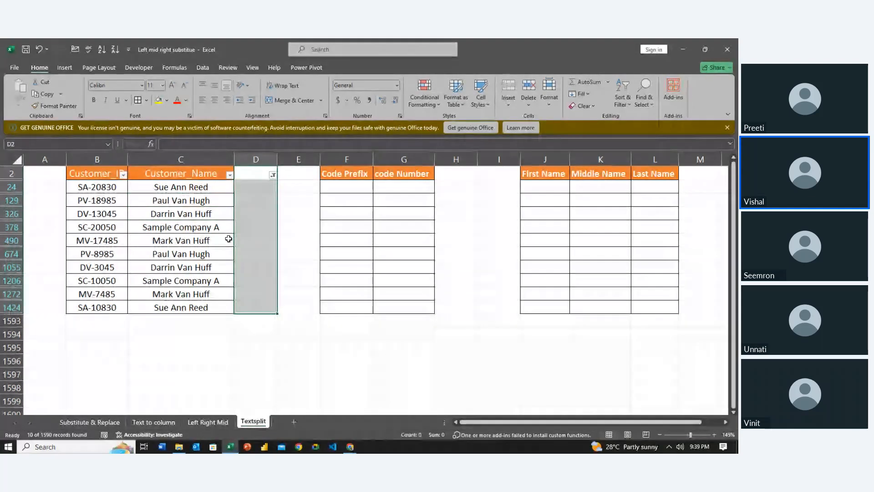
{"action": "key", "text": "Delete"}
{"action": "key", "text": "Left"}
{"action": "key", "text": "Right"}
{"action": "key", "text": "Left"}
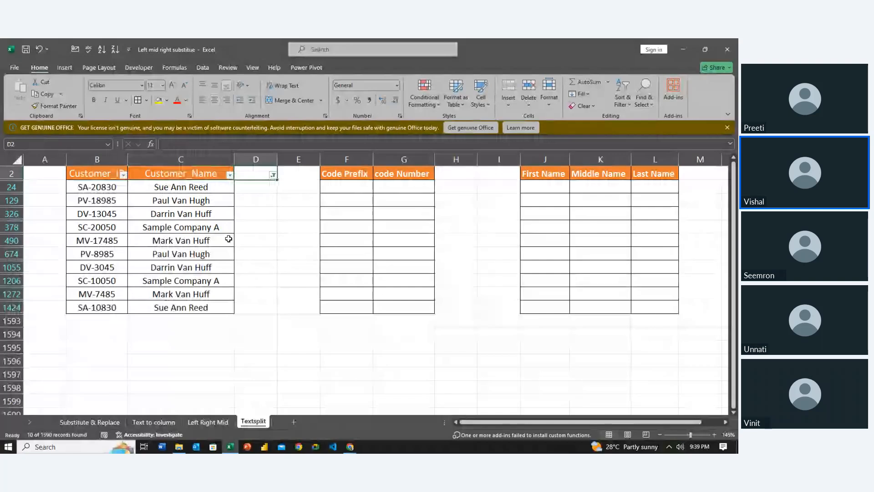
- Remove the filter from the table and delete the remaining word counts in column D
{"action": "key", "text": "ctrl+shift+l"}
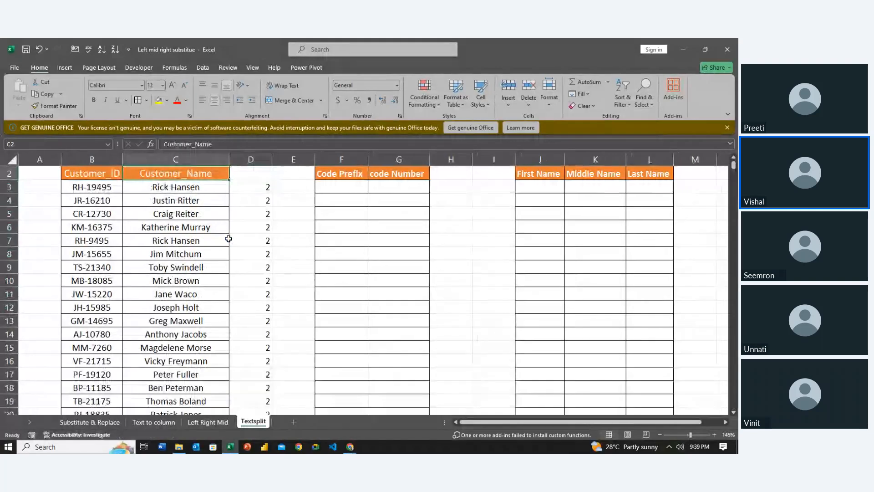
{"action": "key", "text": "Right"}
{"action": "key", "text": "ctrl+shift+Down"}
{"action": "key", "text": "ctrl+shift+Down"}
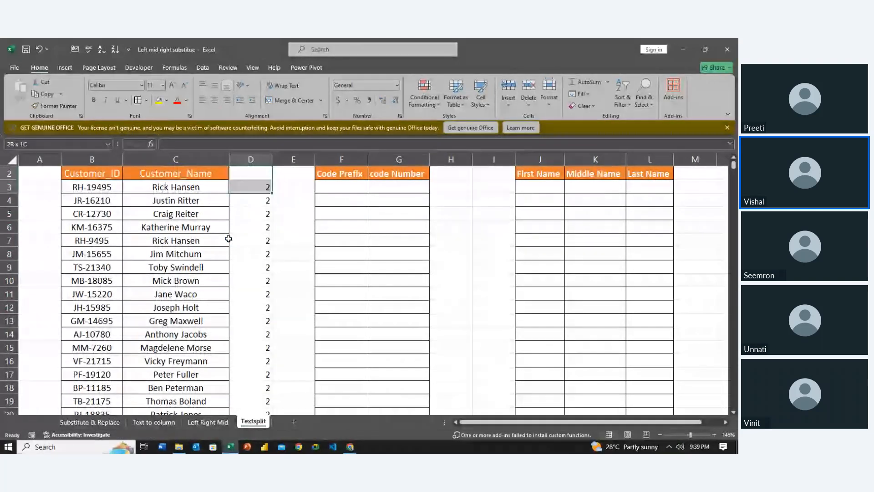
{"action": "key", "text": "Delete"}
{"action": "key", "text": "Left"}
{"action": "key", "text": "Right"}
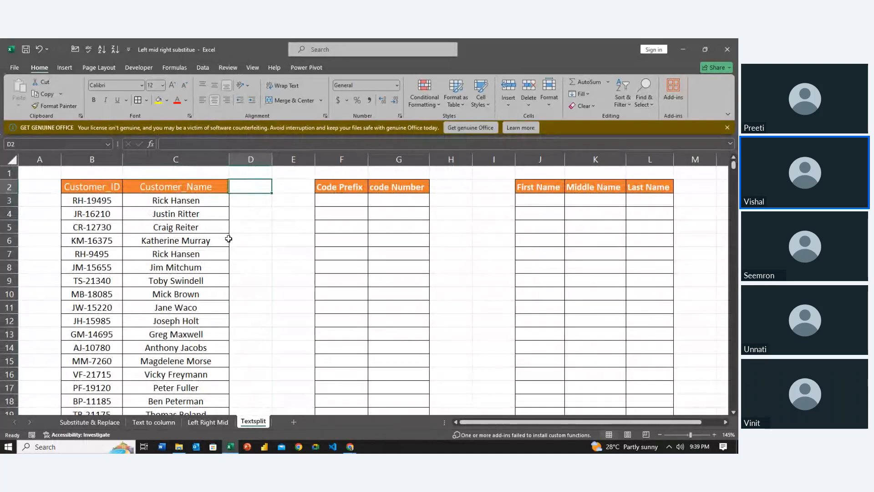
{"action": "key", "text": "Down"}
{"action": "key", "text": "Down"}
{"action": "key", "text": "Down"}
{"action": "key", "text": "Down"}
{"action": "key", "text": "Down"}
{"action": "key", "text": "Down"}
{"action": "key", "text": "Down"}
{"action": "key", "text": "Down"}
{"action": "key", "text": "Down"}
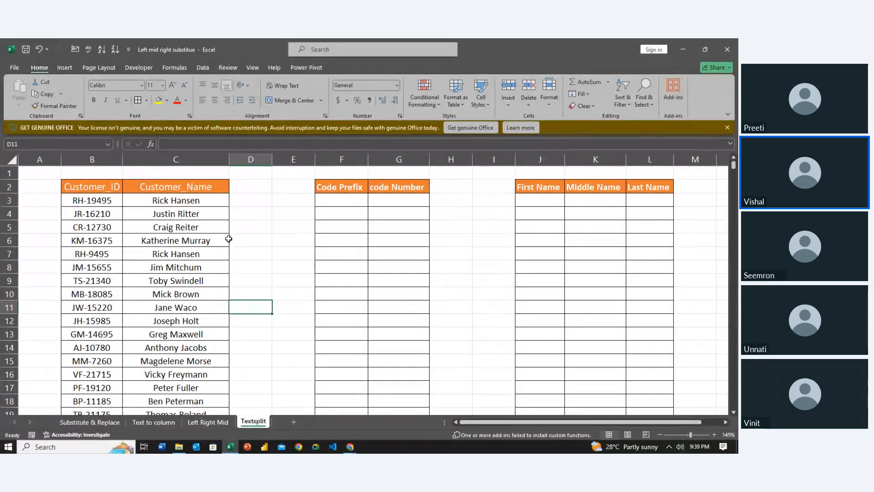
{"action": "key", "text": "Up"}
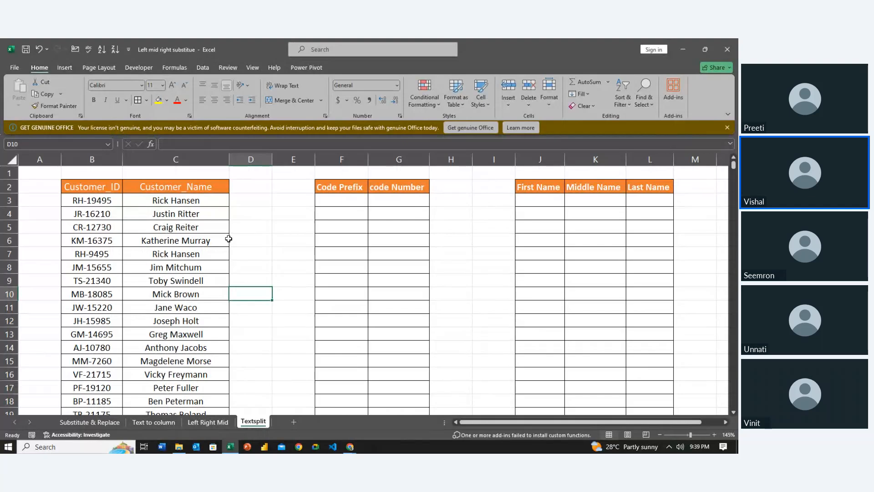
{"action": "key", "text": "Right"}
- Switch to File Explorer and look through the practice workbooks in the Text Function folder
{"action": "key", "text": "alt+Tab"}
{"action": "key", "text": "alt+Tab"}
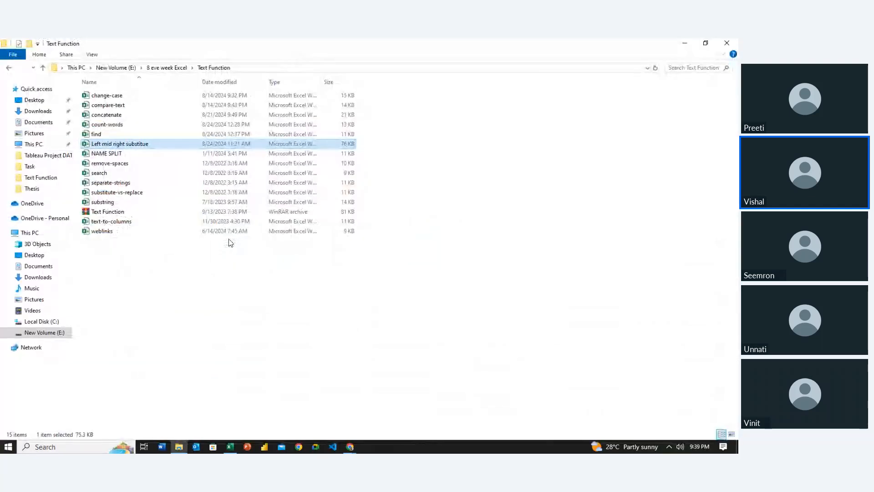
{"action": "key", "text": "Down"}
{"action": "key", "text": "Down"}
{"action": "key", "text": "Down"}
{"action": "key", "text": "Down"}
{"action": "key", "text": "Down"}
{"action": "key", "text": "Down"}
{"action": "key", "text": "Down"}
{"action": "key", "text": "Down"}
{"action": "key", "text": "Up"}
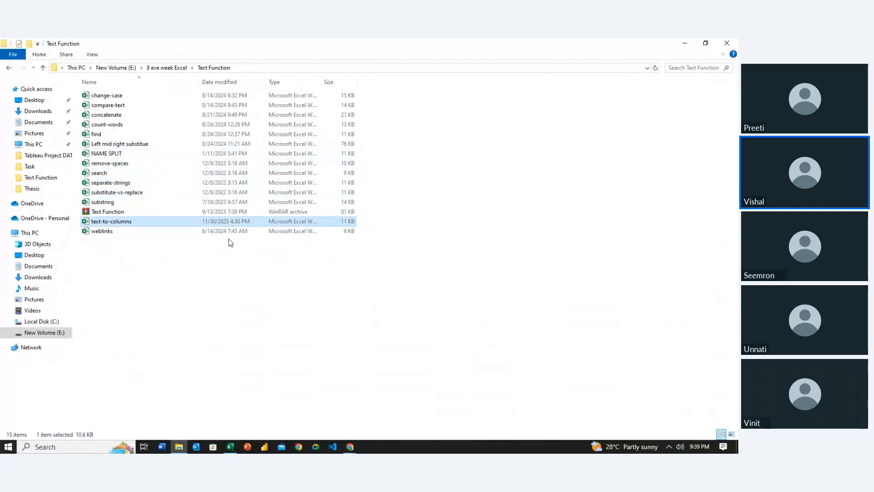
{"action": "key", "text": "Up"}
{"action": "key", "text": "Up"}
{"action": "key", "text": "Up"}
{"action": "key", "text": "Up"}
{"action": "key", "text": "Up"}
{"action": "key", "text": "Down"}
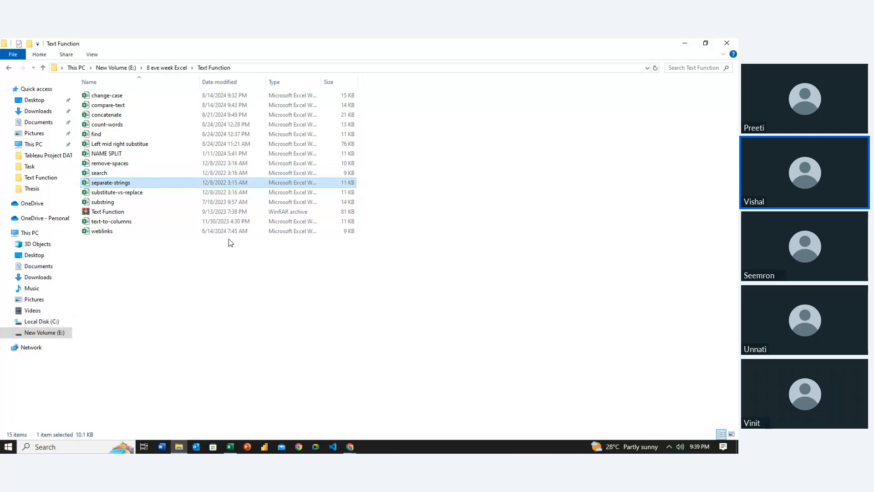
{"action": "key", "text": "Up"}
{"action": "key", "text": "Up"}
{"action": "key", "text": "Up"}
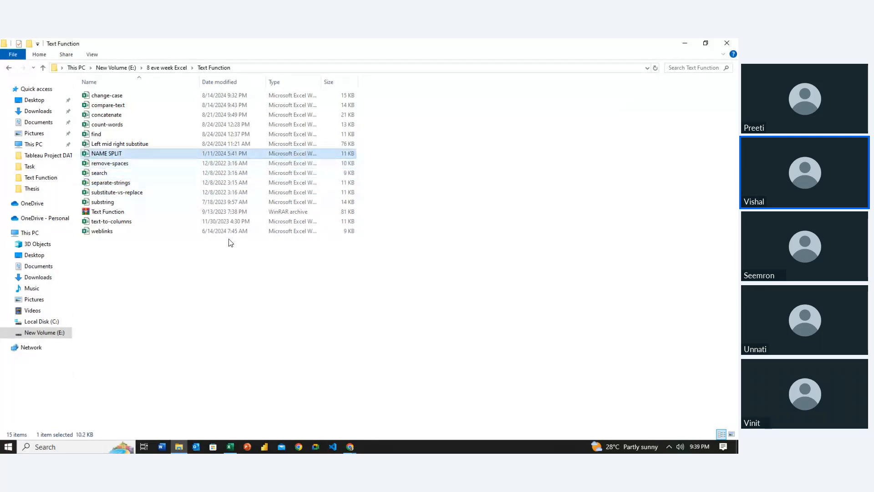
{"action": "key", "text": "Down"}
{"action": "key", "text": "Down"}
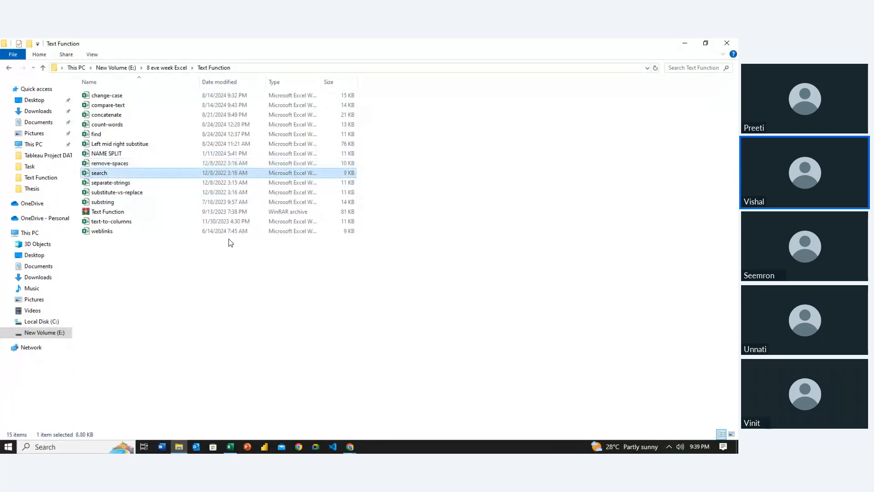
- Go up to the 8 eve week Excel folder and open its Date And Time folder
{"action": "key", "text": "BackSpace"}
{"action": "key", "text": "Up"}
{"action": "key", "text": "Up"}
{"action": "key", "text": "Up"}
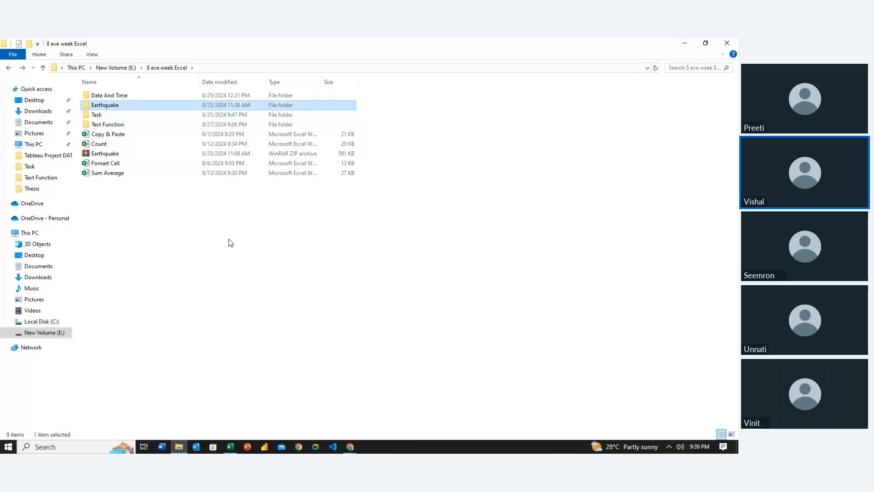
{"action": "key", "text": "Return"}
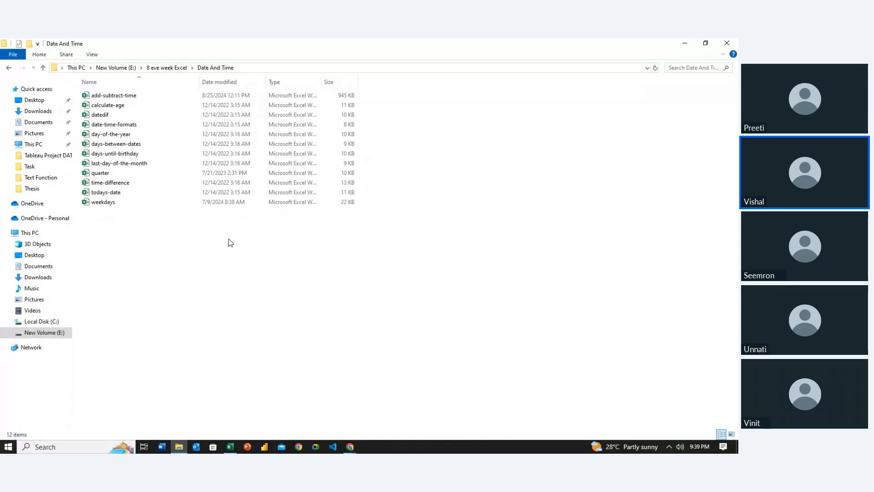
- Look through the workbooks in the Date And Time folder, briefly returning to the Textsplit sheet in Excel
{"action": "key", "text": "Down"}
{"action": "key", "text": "Down"}
{"action": "key", "text": "Down"}
{"action": "key", "text": "Down"}
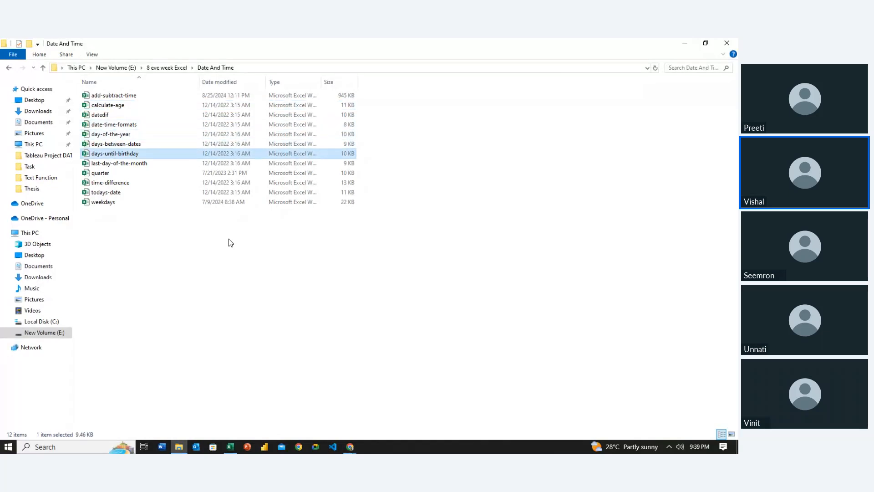
{"action": "key", "text": "Up"}
{"action": "key", "text": "Up"}
{"action": "key", "text": "Up"}
{"action": "key", "text": "Up"}
{"action": "key", "text": "Up"}
{"action": "key", "text": "Up"}
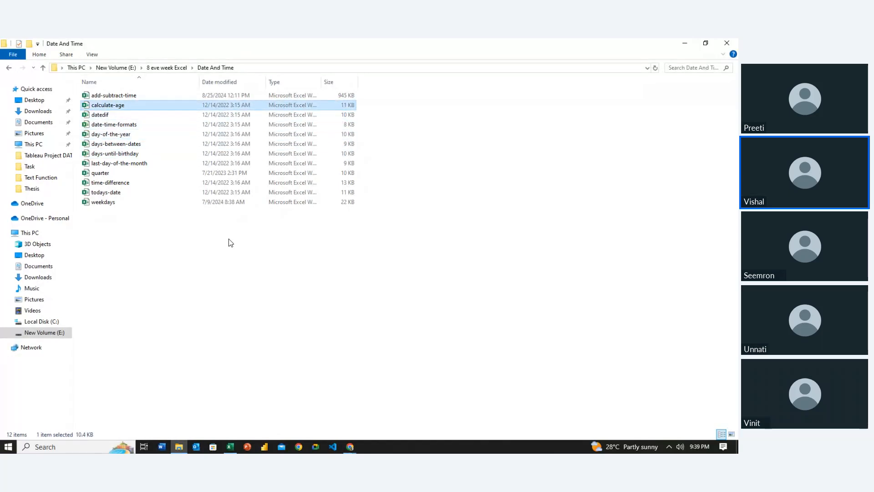
{"action": "key", "text": "Down"}
{"action": "key", "text": "Down"}
{"action": "key", "text": "Down"}
{"action": "key", "text": "Down"}
{"action": "key", "text": "Down"}
{"action": "key", "text": "Down"}
{"action": "key", "text": "alt+Tab"}
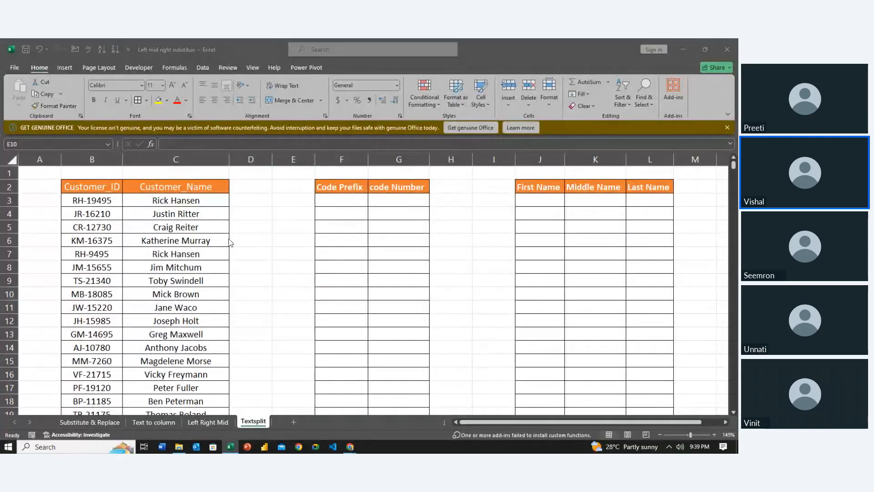
{"action": "key", "text": "alt+Tab"}
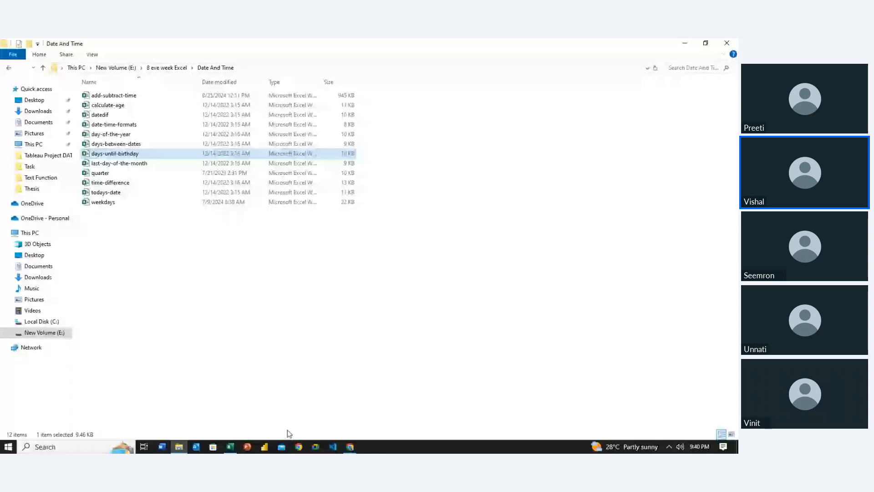
- Switch to the Chrome window with the EER search results and copy the overview's explanation of what EER stands for and represents
{"action": "left_click", "coordinate": [350, 446]}
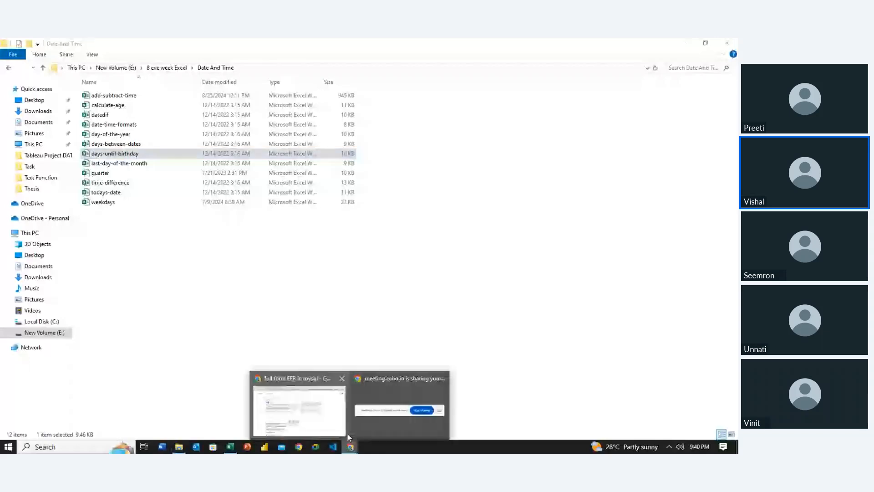
{"action": "left_click", "coordinate": [347, 433]}
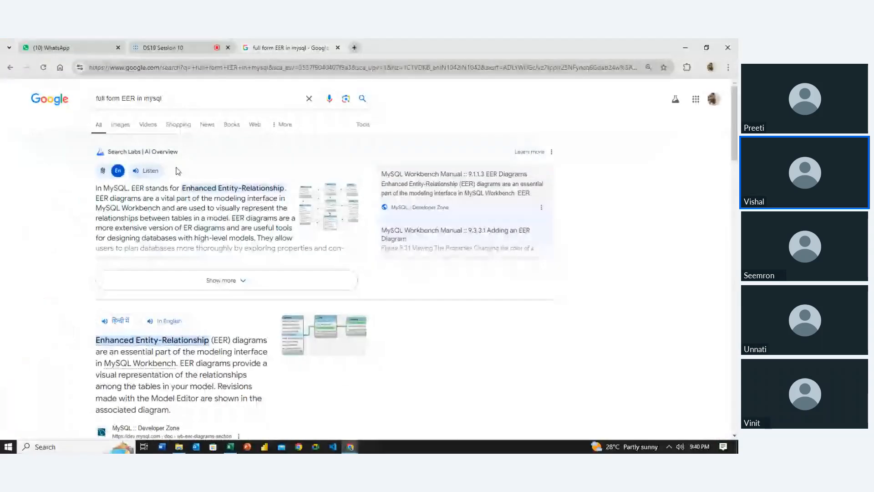
{"action": "left_click_drag", "start_coordinate": [131, 188], "coordinate": [230, 218]}
{"action": "key", "text": "ctrl+c"}
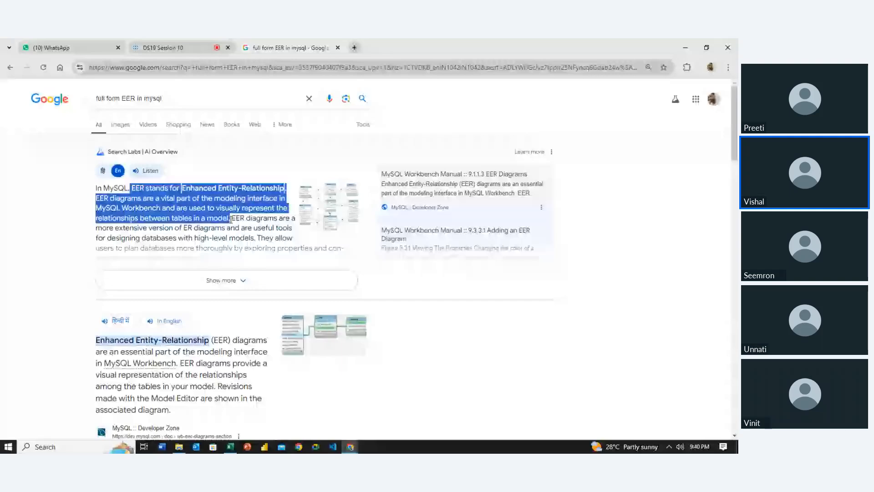
- Switch back to the Excel workbook, add a new sheet and paste the copied EER explanation into cell J7
{"action": "left_click", "coordinate": [234, 448]}
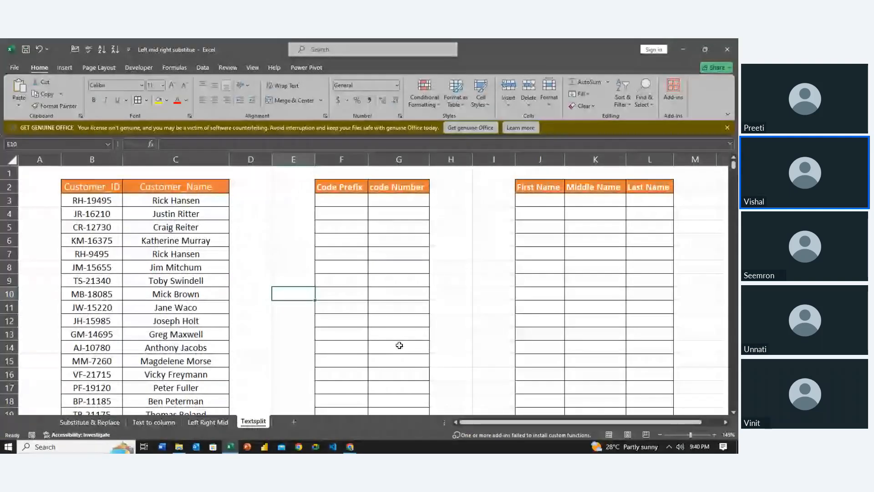
{"action": "left_click", "coordinate": [292, 422]}
{"action": "double_click", "coordinate": [294, 222]}
{"action": "key", "text": "ctrl+v"}
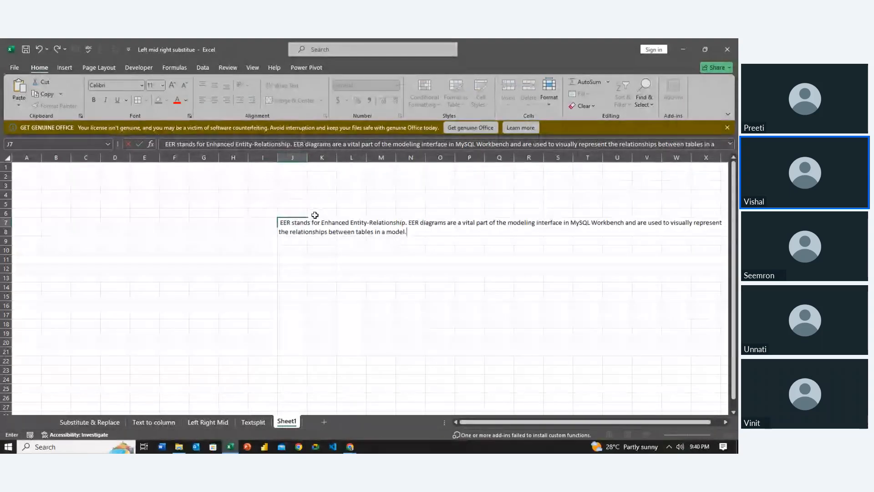
{"action": "key", "text": "ctrl+Return"}
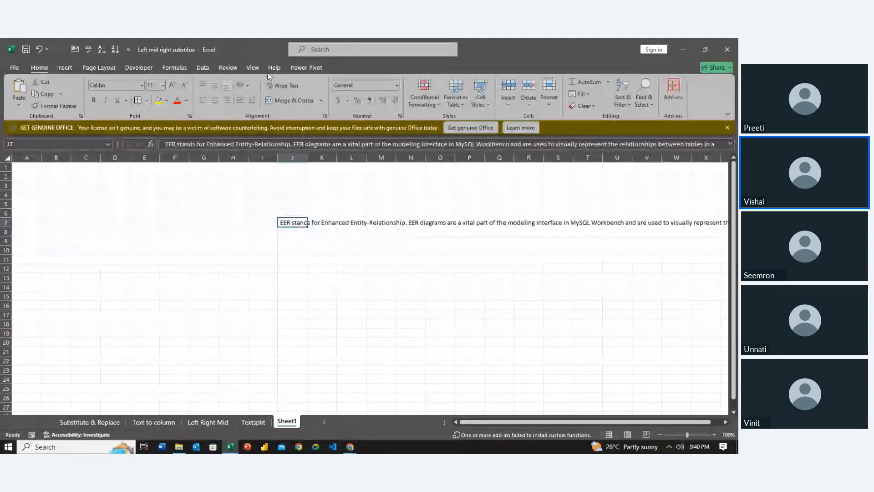
- Wrap and top-align the text in J7, collapsing columns D to I, widening column J and fitting row 7 to two lines
{"action": "left_click", "coordinate": [282, 87]}
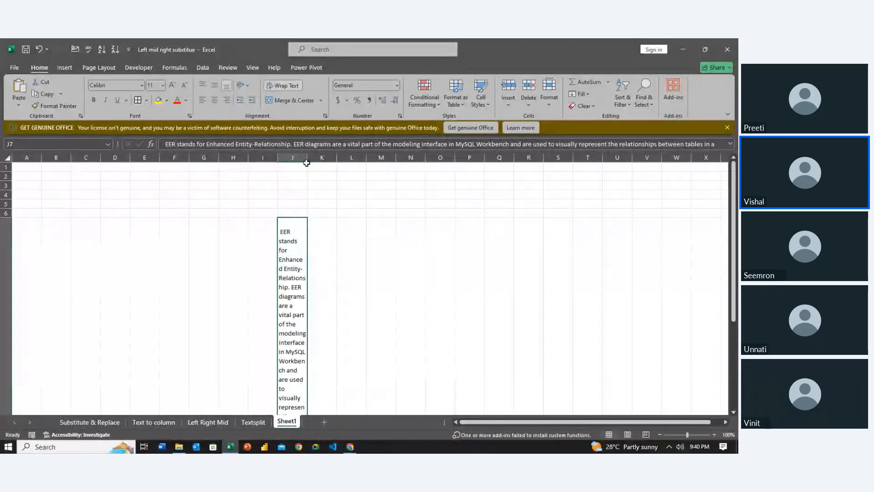
{"action": "left_click_drag", "start_coordinate": [307, 159], "coordinate": [570, 160]}
{"action": "left_click_drag", "start_coordinate": [278, 159], "coordinate": [103, 173]}
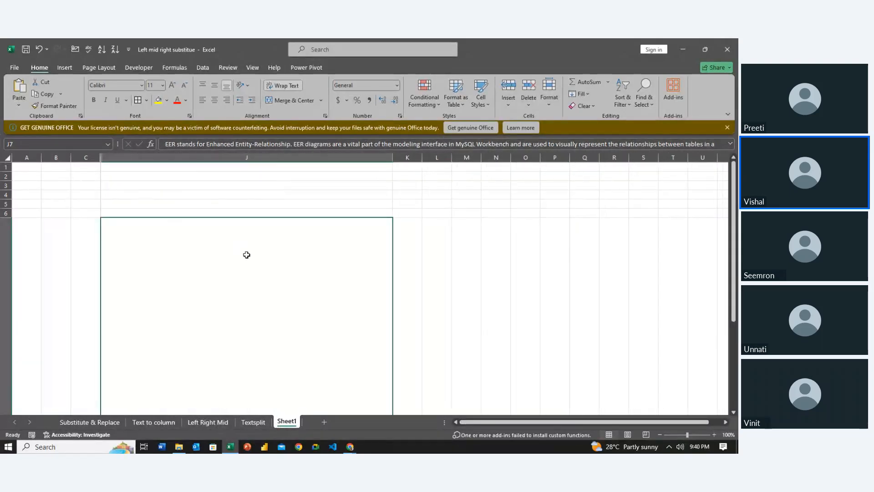
{"action": "left_click_drag", "start_coordinate": [392, 159], "coordinate": [571, 161]}
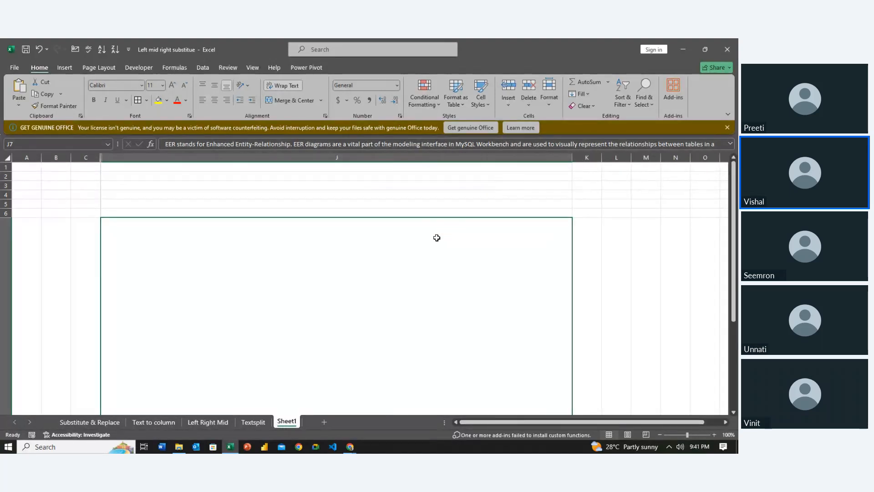
{"action": "left_click", "coordinate": [271, 87]}
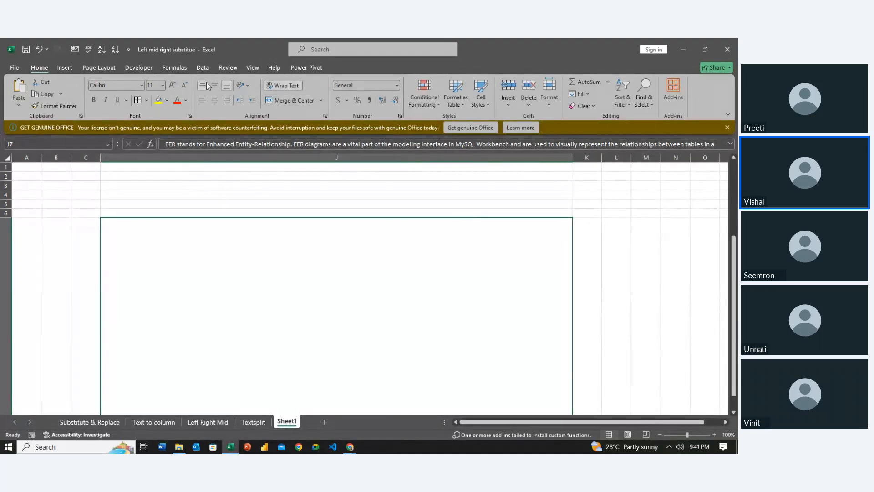
{"action": "scroll", "coordinate": [265, 200], "scroll_direction": "up", "scroll_amount": 2}
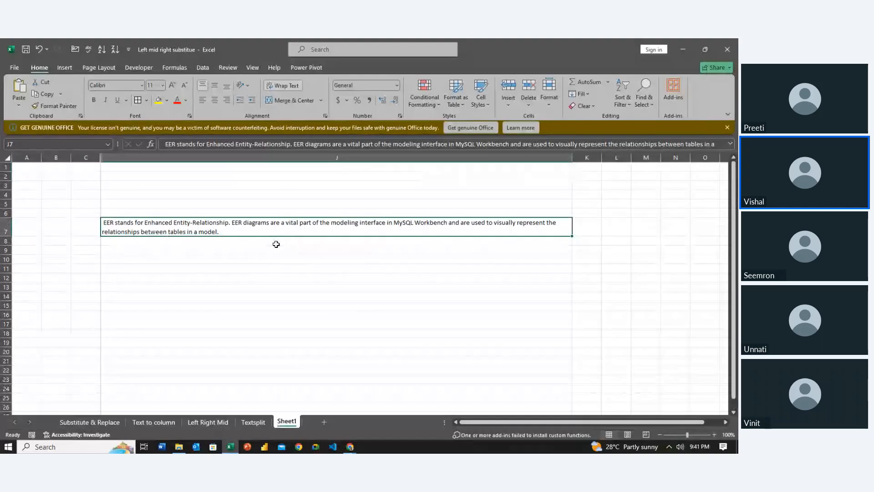
- Insert a long run of extra spaces in J7 before the sentence starting with "EER diagrams"
{"action": "double_click", "coordinate": [260, 222]}
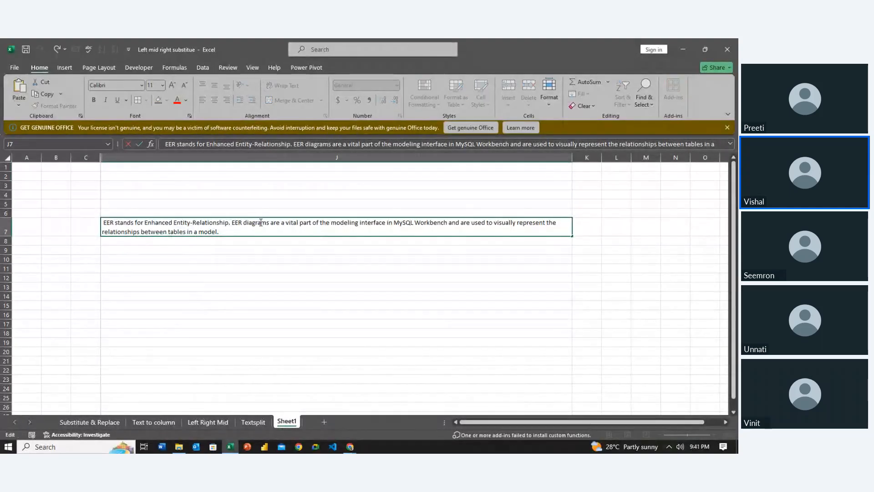
{"action": "key", "text": "Right"}
{"action": "key", "text": "Right"}
{"action": "key", "text": "Right"}
{"action": "key", "text": "Right"}
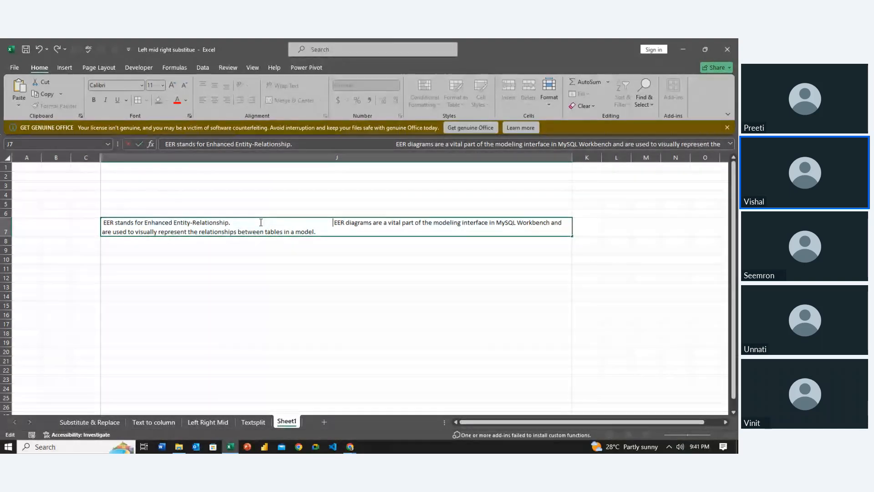
{"action": "key", "text": "Return"}
{"action": "left_click", "coordinate": [260, 222]}
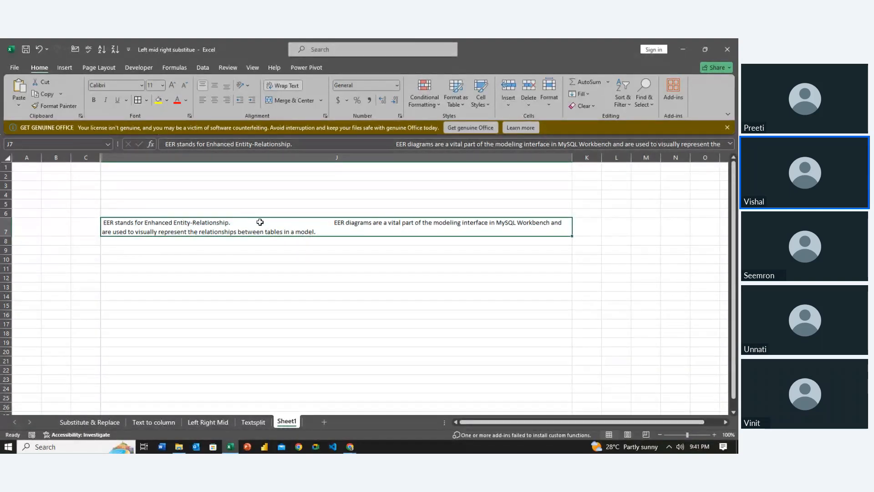
- Examine the extra spaces between the first two sentences in J7 and leave the cell without editing it
{"action": "double_click", "coordinate": [244, 224]}
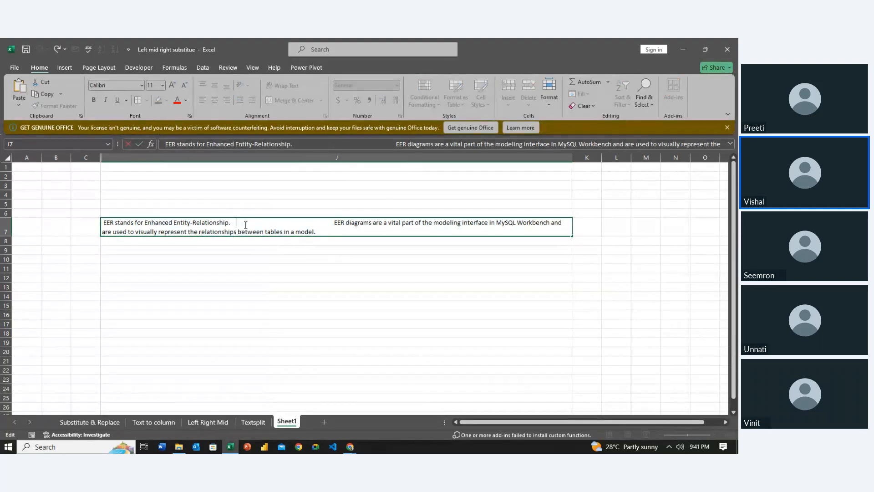
{"action": "key", "text": "Right"}
{"action": "key", "text": "Right"}
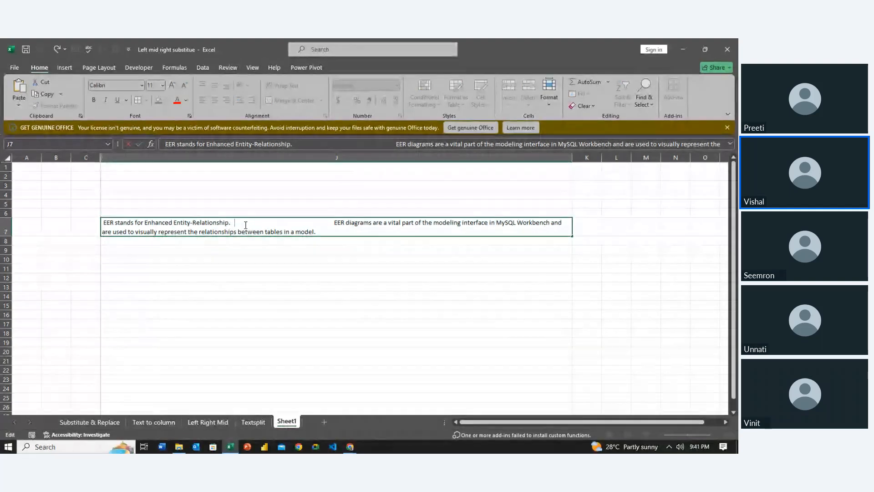
{"action": "key", "text": "Right"}
{"action": "key", "text": "Right"}
{"action": "key", "text": "Right"}
{"action": "key", "text": "Right"}
{"action": "key", "text": "Right"}
{"action": "key", "text": "Right"}
{"action": "key", "text": "Right"}
{"action": "key", "text": "Right"}
{"action": "key", "text": "Right"}
{"action": "key", "text": "Right"}
{"action": "key", "text": "Right"}
{"action": "key", "text": "Right"}
{"action": "key", "text": "Right"}
{"action": "key", "text": "Right"}
{"action": "key", "text": "Right"}
{"action": "key", "text": "Right"}
{"action": "key", "text": "Right"}
{"action": "key", "text": "Right"}
{"action": "key", "text": "Right"}
{"action": "key", "text": "Right"}
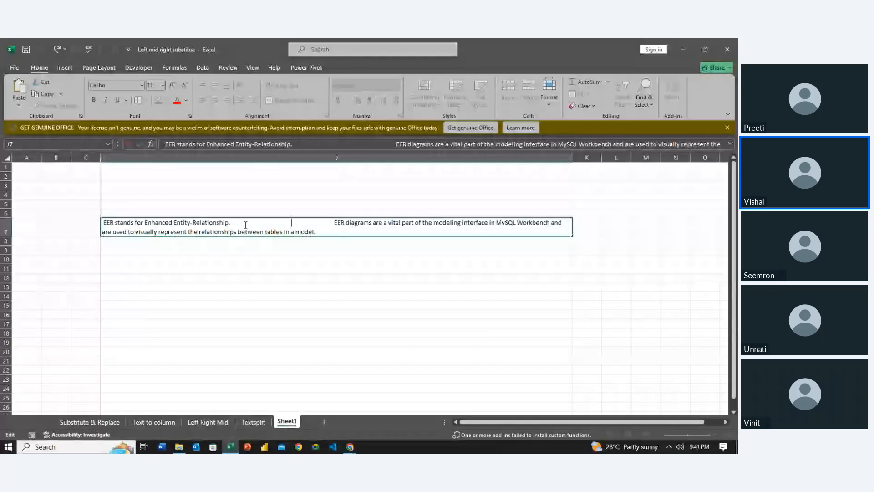
{"action": "key", "text": "Down"}
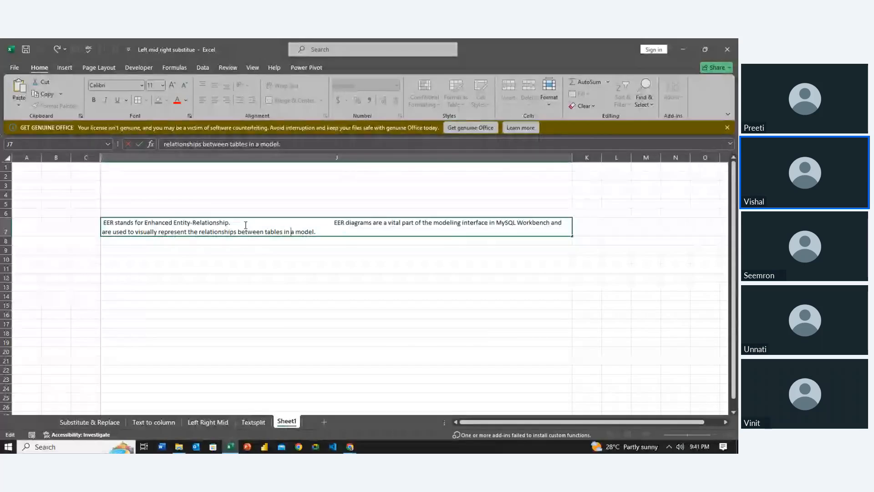
{"action": "key", "text": "Return"}
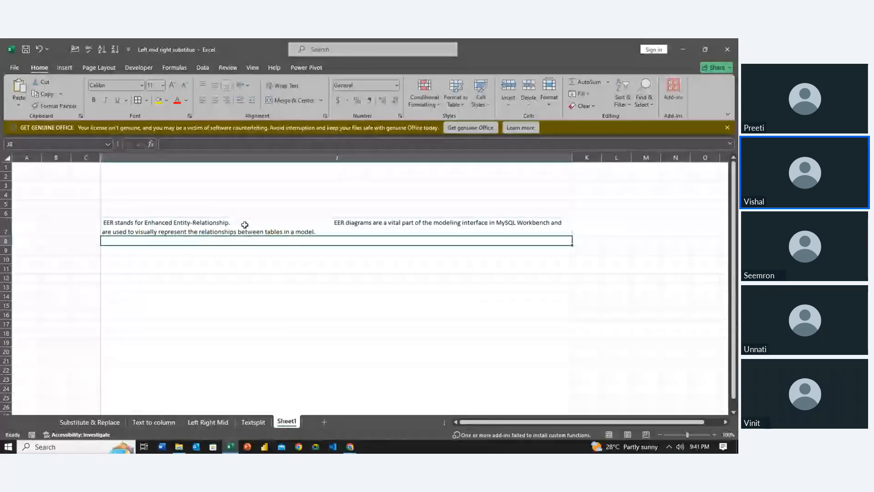
- Enter =TRIM(J7) in cell J8 to remove the extra spaces from the EER text
{"action": "type", "text": "=tri"}
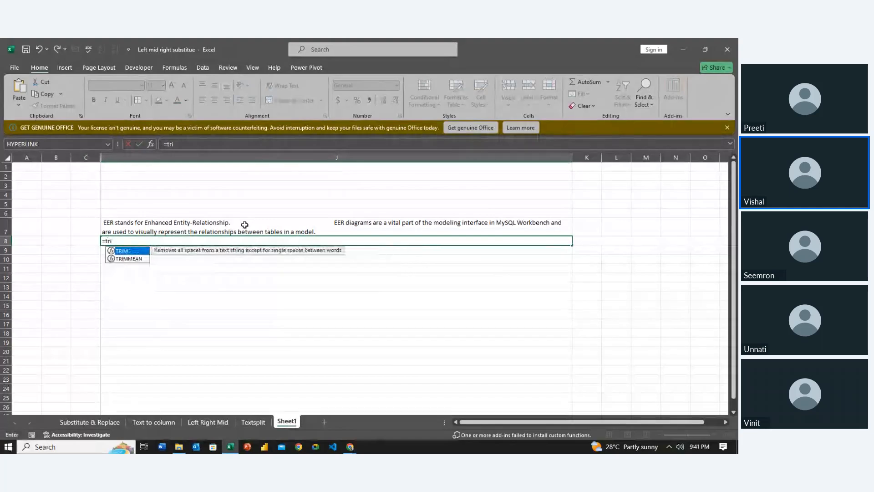
{"action": "key", "text": "Tab"}
{"action": "left_click", "coordinate": [245, 224]}
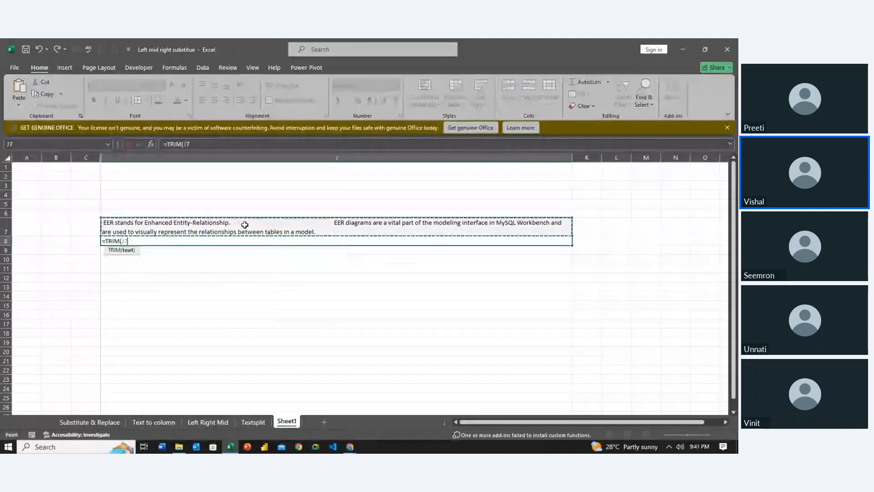
{"action": "key", "text": "Return"}
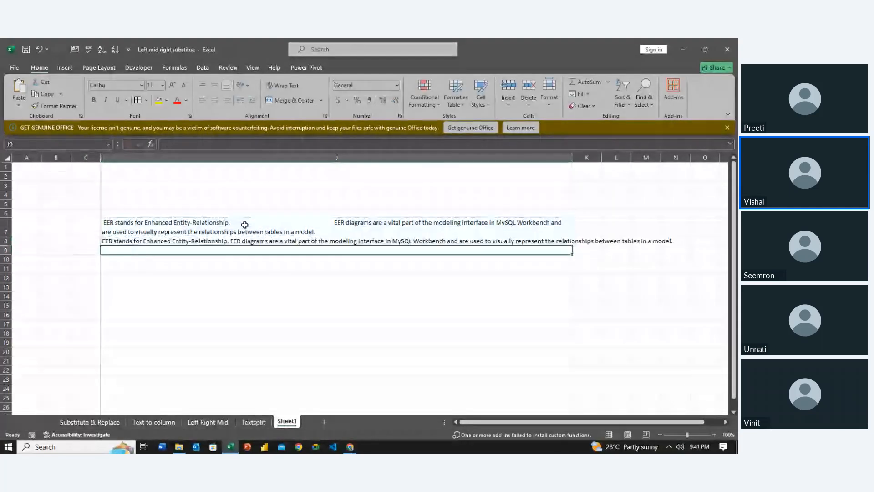
- Try to copy the TRIM formula from J8 over the original text in J7, and undo the paste
{"action": "key", "text": "Up"}
{"action": "key", "text": "ctrl+c"}
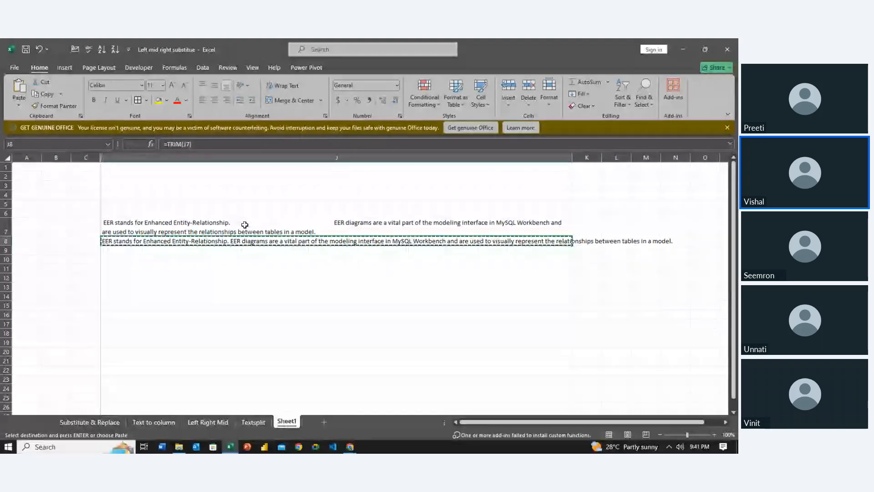
{"action": "key", "text": "Up"}
{"action": "key", "text": "ctrl+v"}
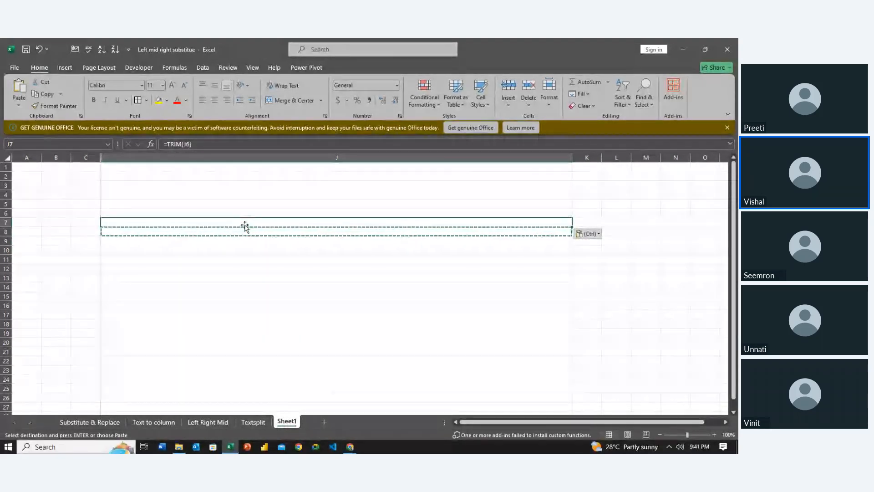
{"action": "key", "text": "ctrl+z"}
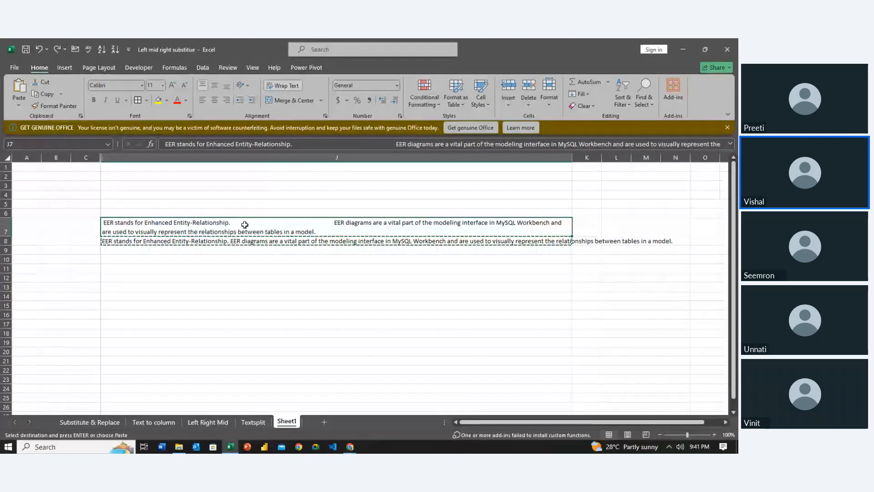
{"action": "key", "text": "Down"}
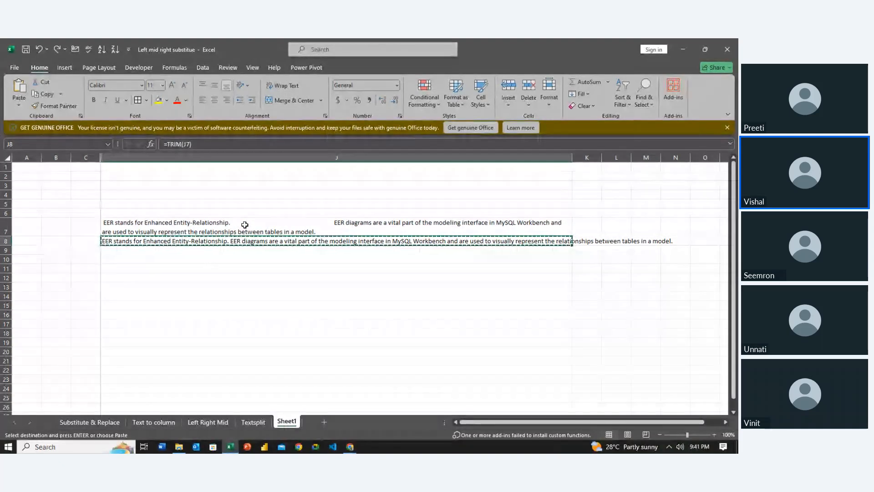
{"action": "key", "text": "Up"}
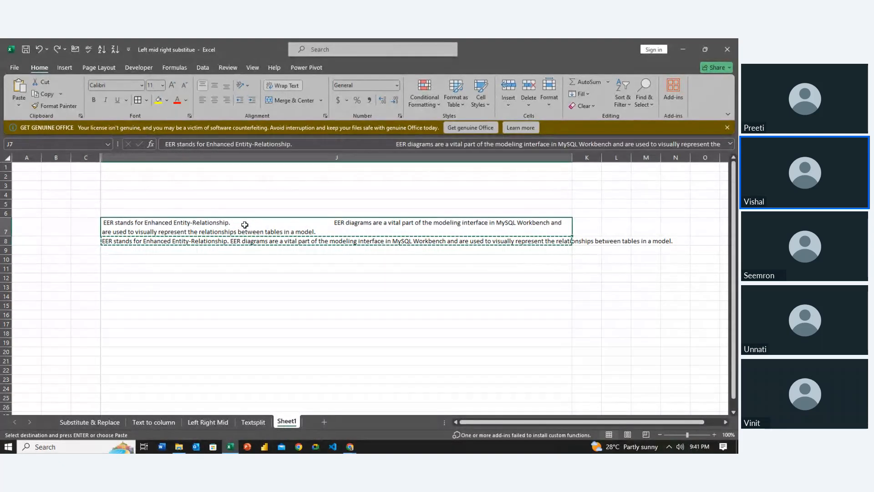
{"action": "key", "text": "Left"}
{"action": "key", "text": "Down"}
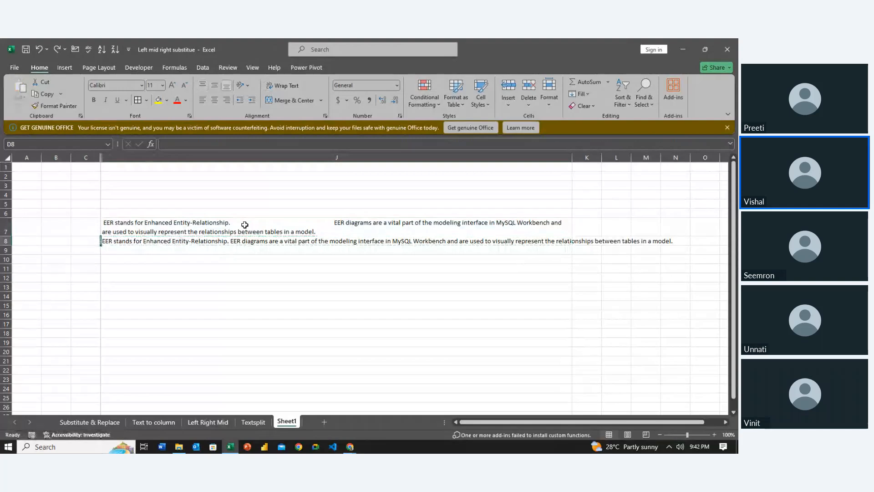
{"action": "key", "text": "Escape"}
{"action": "key", "text": "Right"}
{"action": "key", "text": "Down"}
{"action": "key", "text": "Down"}
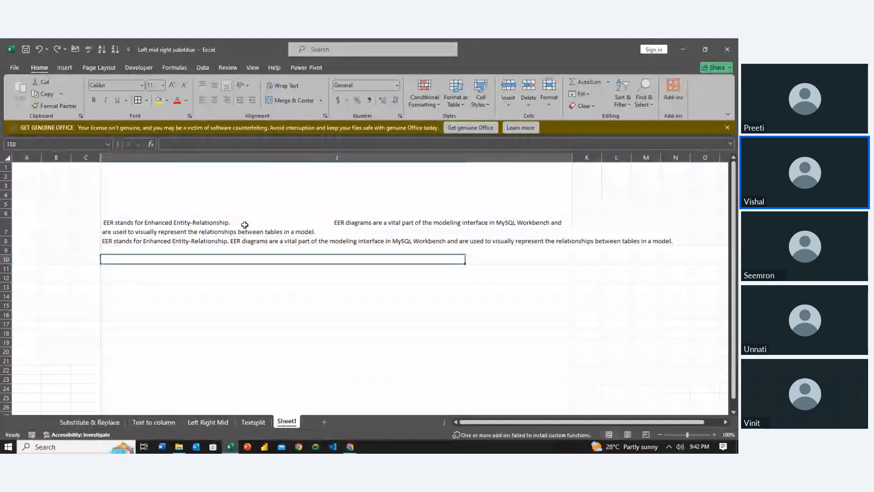
{"action": "key", "text": "Up"}
{"action": "key", "text": "Up"}
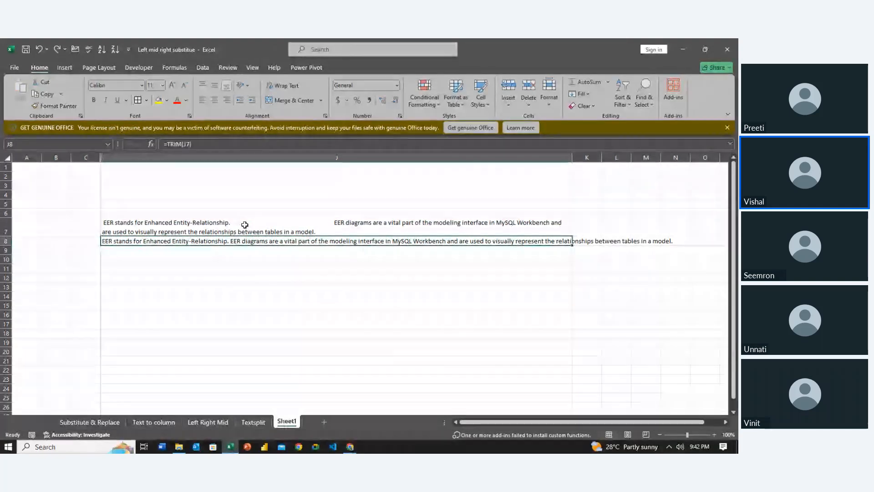
- Copy J8 again to repeat pasting its TRIM formula onto the source cell J7, and undo that paste
{"action": "key", "text": "Left"}
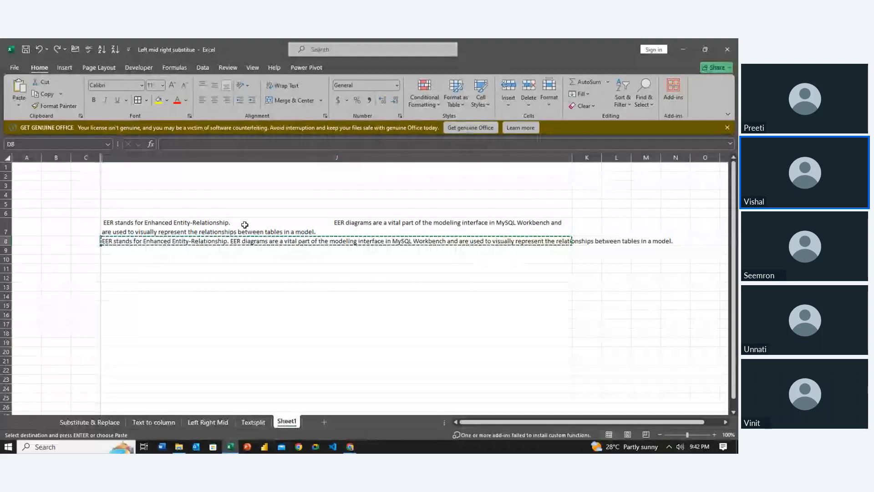
{"action": "key", "text": "Left"}
{"action": "key", "text": "Up"}
{"action": "key", "text": "Right"}
{"action": "key", "text": "Right"}
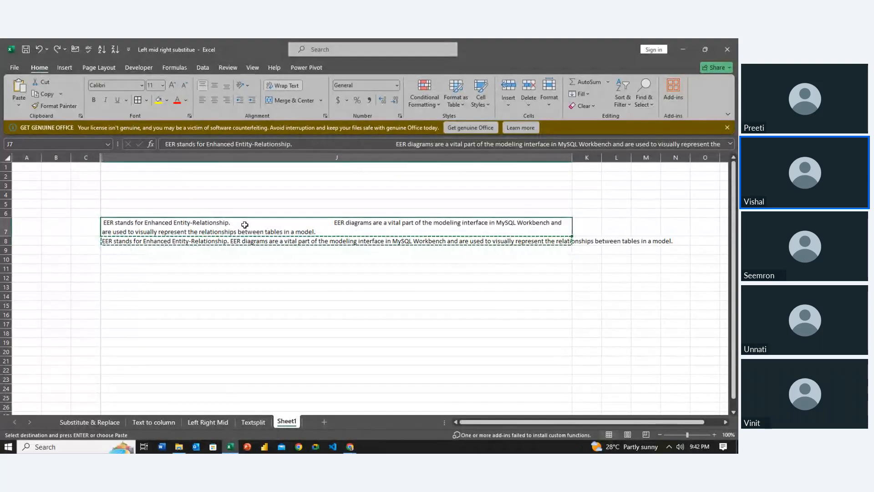
{"action": "key", "text": "ctrl+v"}
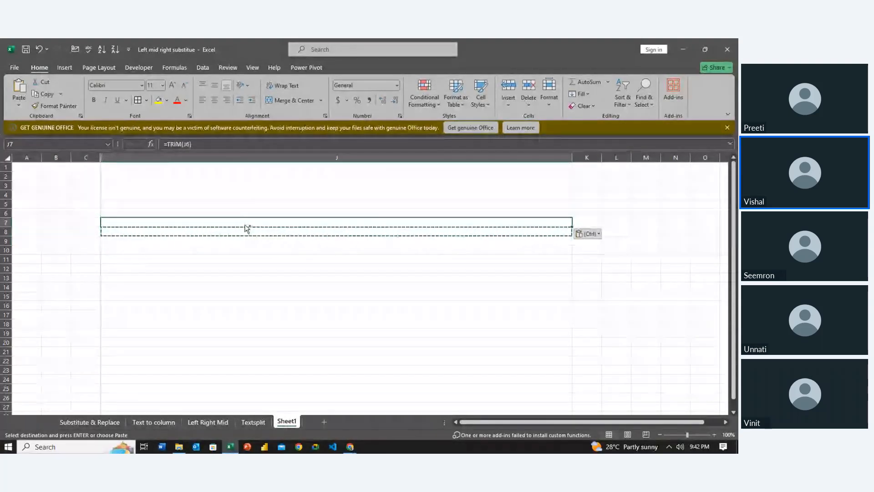
{"action": "key", "text": "ctrl+z"}
{"action": "key", "text": "Down"}
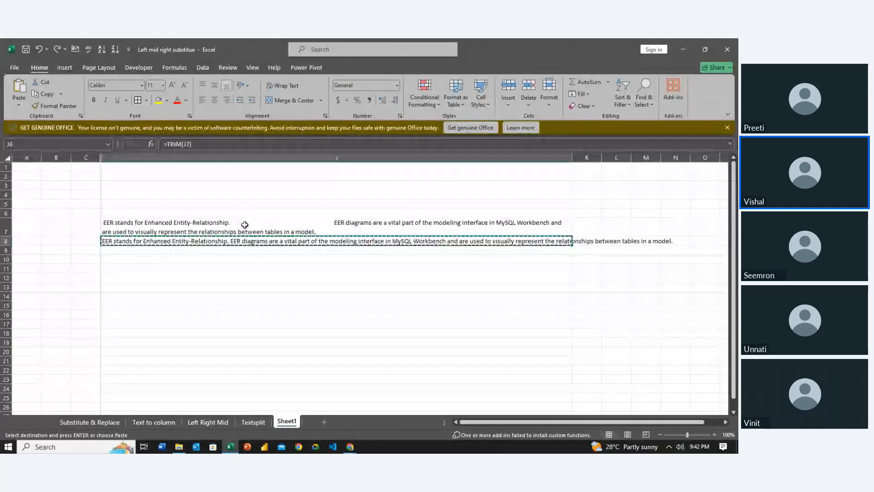
- Copy the TRIM formula from J8 into cell B9 and widen column C
{"action": "key", "text": "Escape"}
{"action": "key", "text": "ctrl+c"}
{"action": "key", "text": "Left"}
{"action": "key", "text": "Left"}
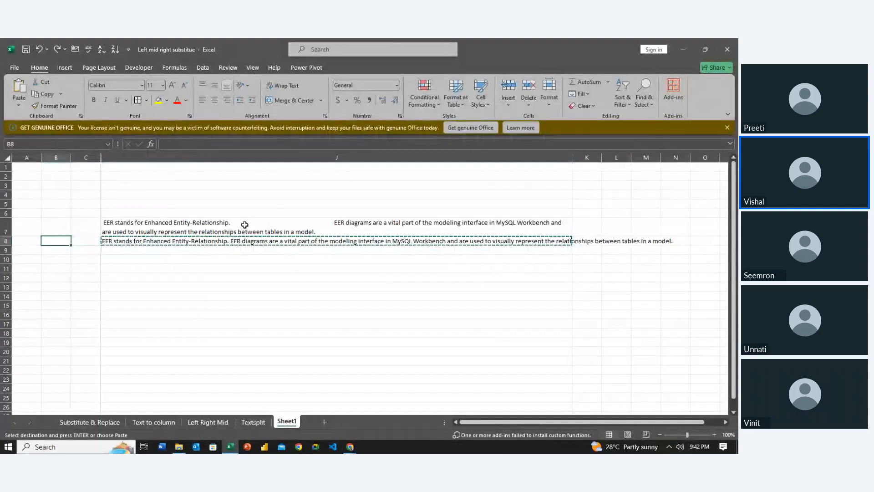
{"action": "key", "text": "Down"}
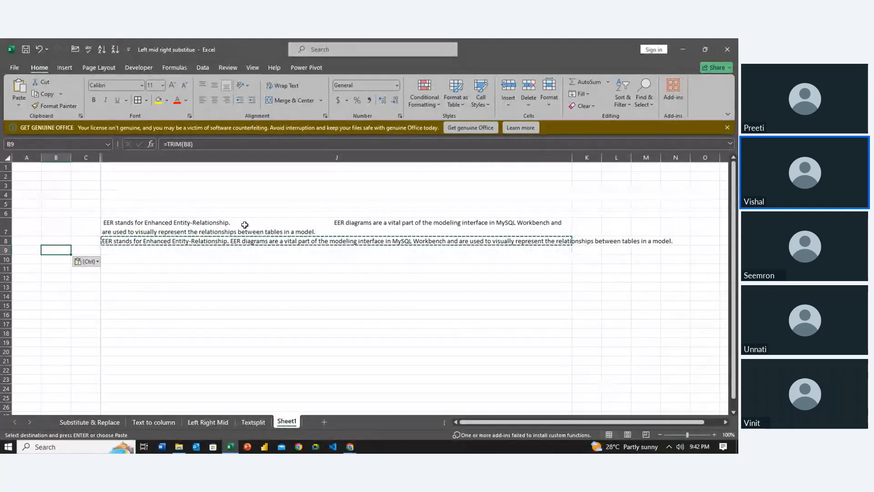
{"action": "key", "text": "Down"}
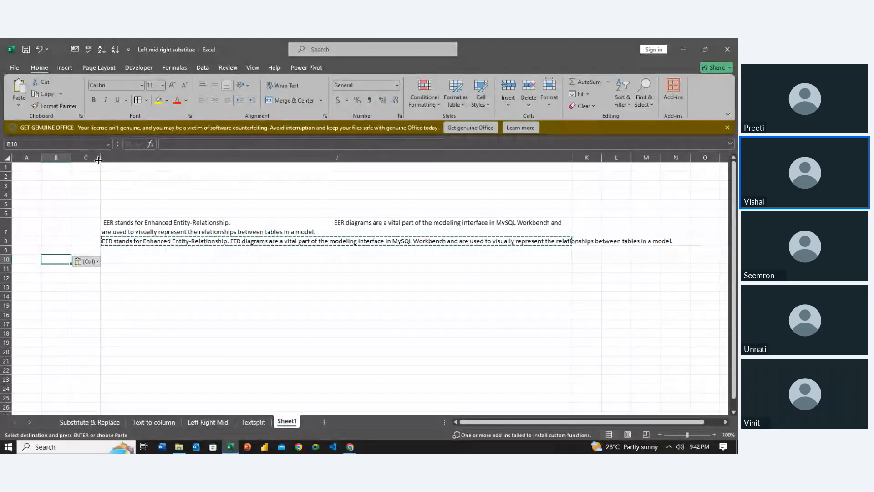
{"action": "left_click_drag", "start_coordinate": [98, 160], "coordinate": [254, 160]}
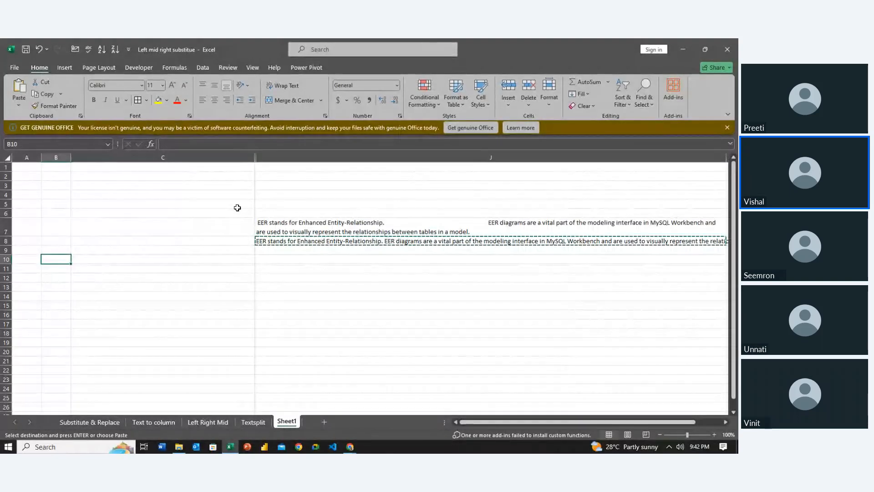
- Copy the original EER definition with its extra spaces from J7 into cell C7
{"action": "double_click", "coordinate": [217, 229]}
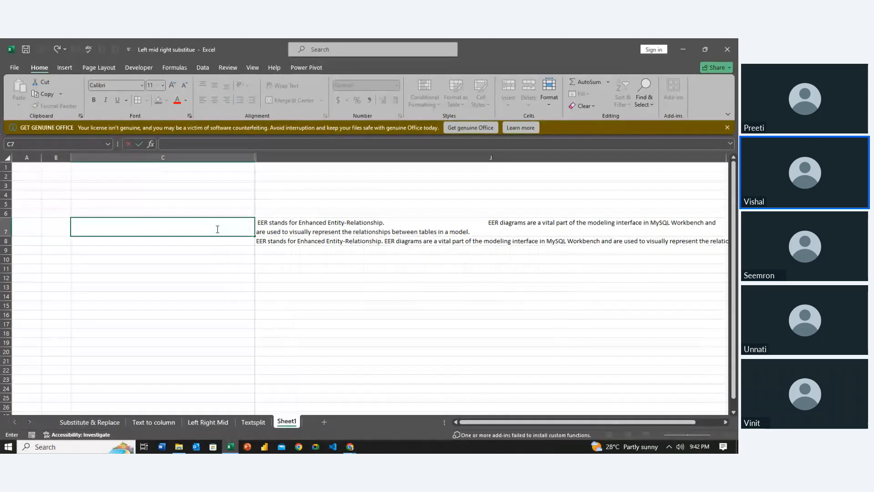
{"action": "key", "text": "Tab"}
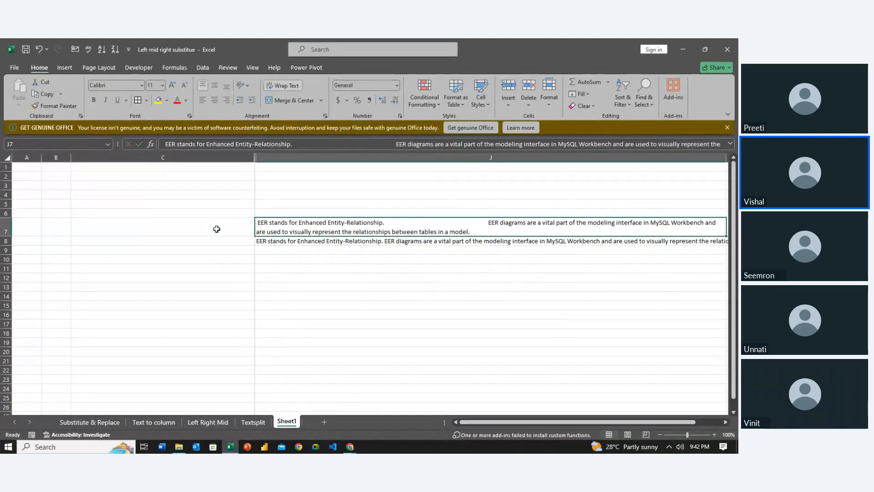
{"action": "key", "text": "ctrl+c"}
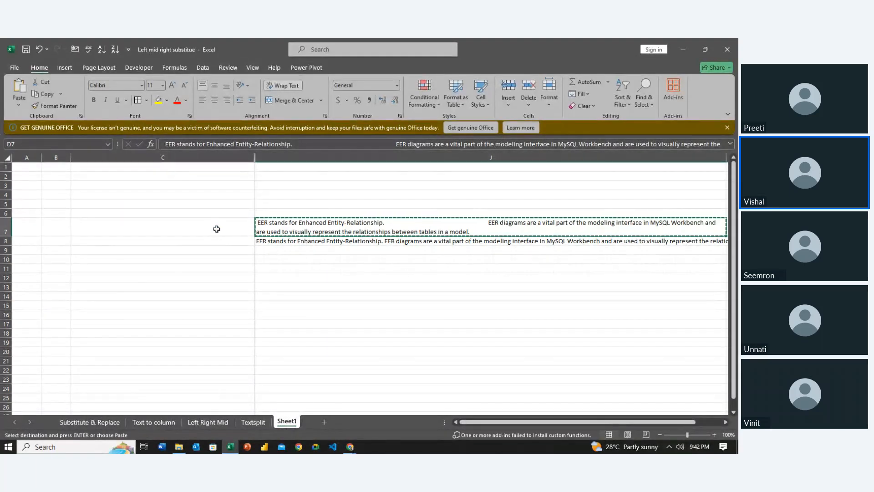
{"action": "left_click", "coordinate": [216, 229]}
{"action": "key", "text": "ctrl+v"}
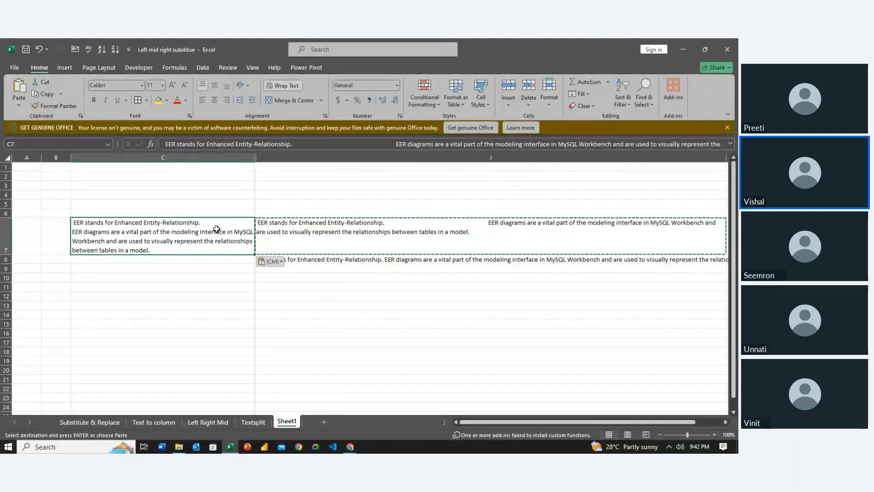
- Clear the original EER text in J7 and the TRIM formula in J8
{"action": "key", "text": "Right"}
{"action": "key", "text": "Delete"}
{"action": "key", "text": "Down"}
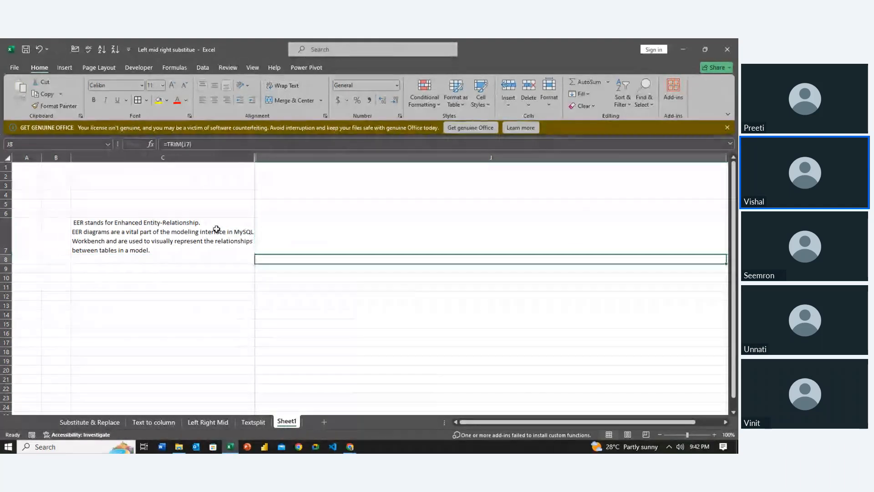
{"action": "key", "text": "Left"}
{"action": "key", "text": "Up"}
{"action": "key", "text": "Up"}
{"action": "key", "text": "Down"}
{"action": "key", "text": "Left"}
{"action": "key", "text": "Right"}
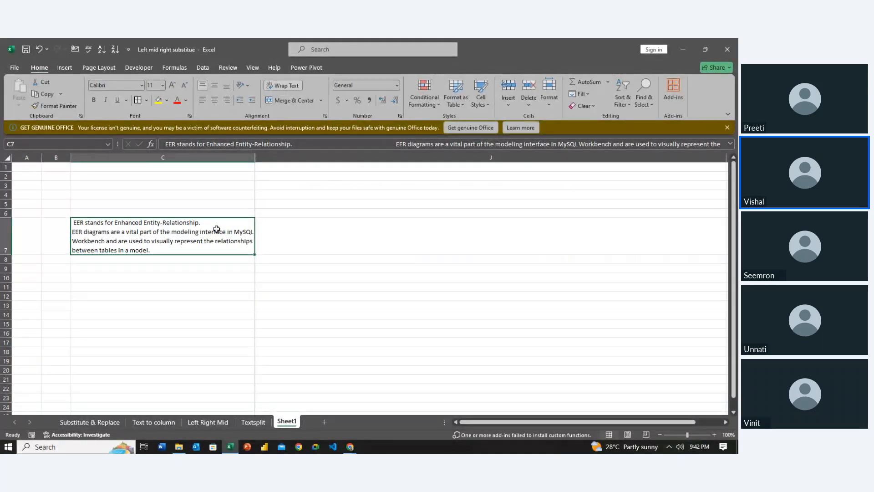
- Enter =TRIM(C7) in cell B7 to remove the extra spaces from the EER text
{"action": "key", "text": "Return"}
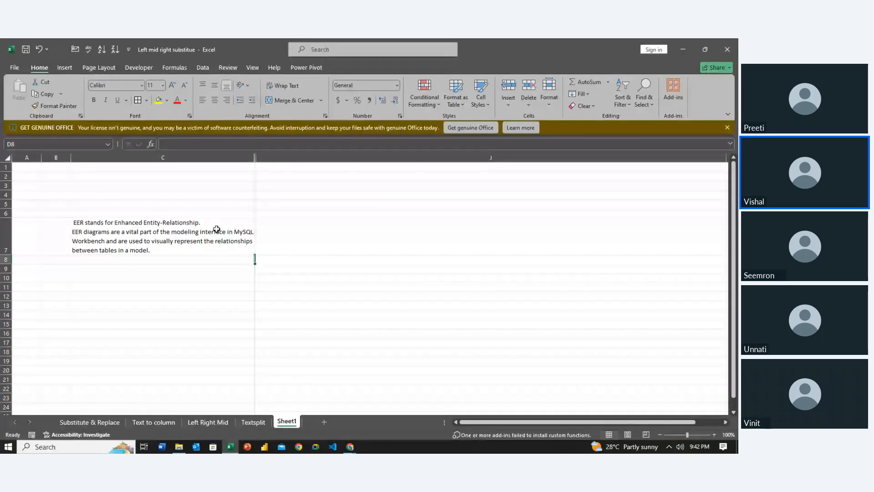
{"action": "key", "text": "Left"}
{"action": "key", "text": "Up"}
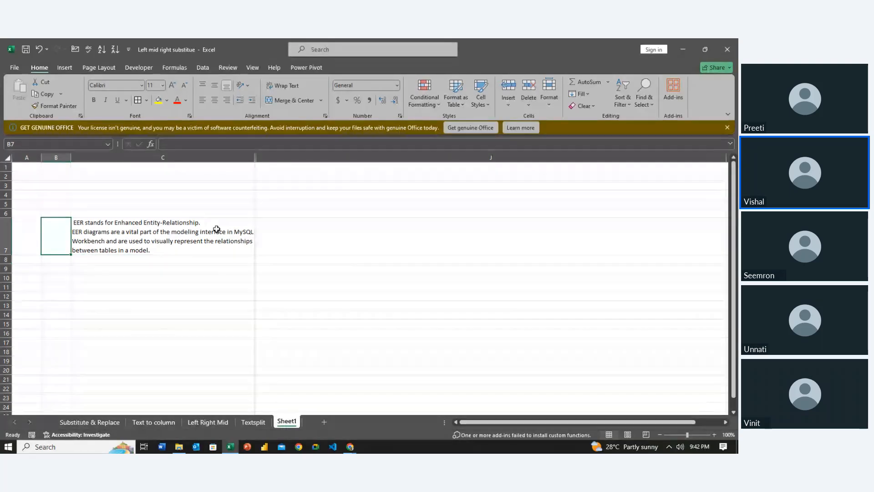
{"action": "type", "text": "=trim"}
{"action": "key", "text": "Tab"}
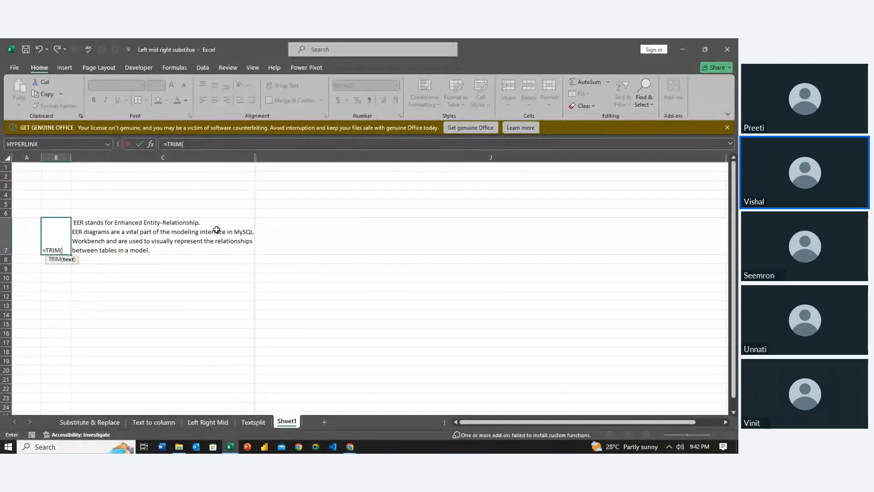
{"action": "left_click", "coordinate": [183, 244]}
{"action": "key", "text": "Return"}
{"action": "key", "text": "Up"}
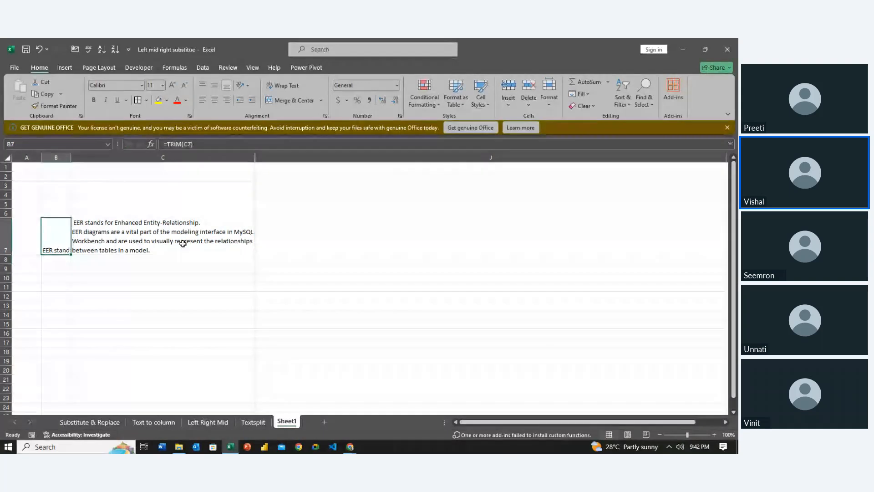
- Wrap and top-align the text in B7, and widen column B to fit the trimmed definition
{"action": "left_click", "coordinate": [282, 85]}
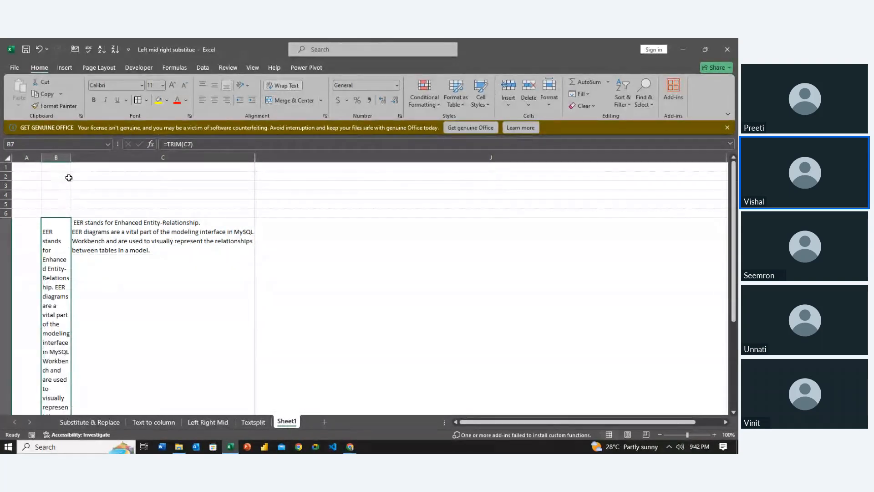
{"action": "left_click_drag", "start_coordinate": [70, 158], "coordinate": [344, 157]}
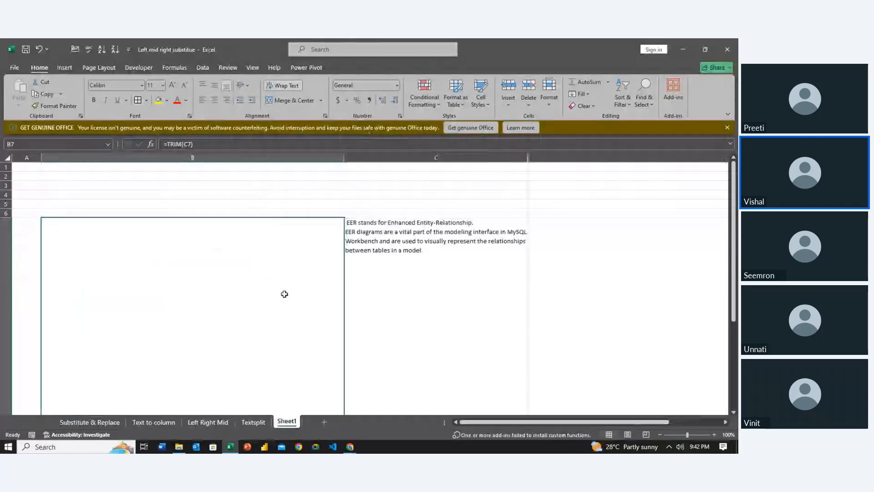
{"action": "scroll", "coordinate": [284, 294], "scroll_direction": "down", "scroll_amount": 20}
{"action": "scroll", "coordinate": [284, 294], "scroll_direction": "up", "scroll_amount": 20}
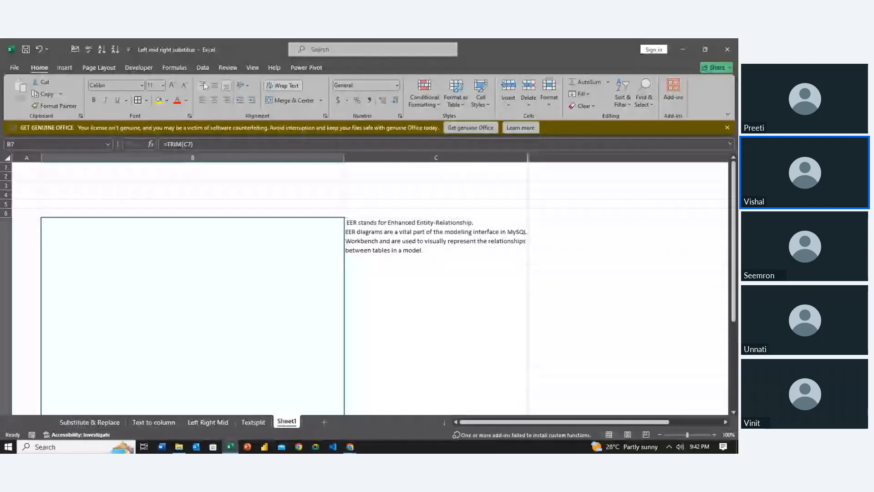
{"action": "scroll", "coordinate": [218, 196], "scroll_direction": "up", "scroll_amount": 1}
{"action": "type", "text": "=trim("}
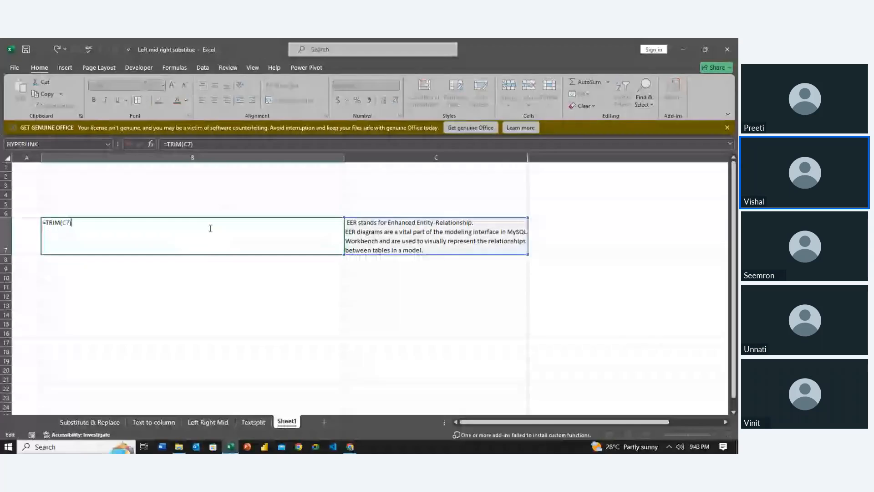
{"action": "left_click", "coordinate": [196, 306]}
{"action": "left_click", "coordinate": [195, 239]}
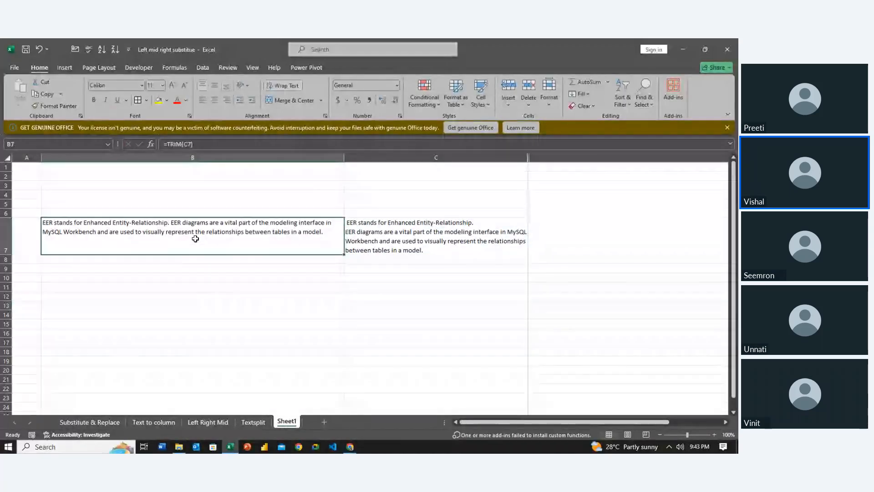
- Replace the TRIM formula in B7 with its result by pasting it over itself as Values
{"action": "key", "text": "ctrl+c"}
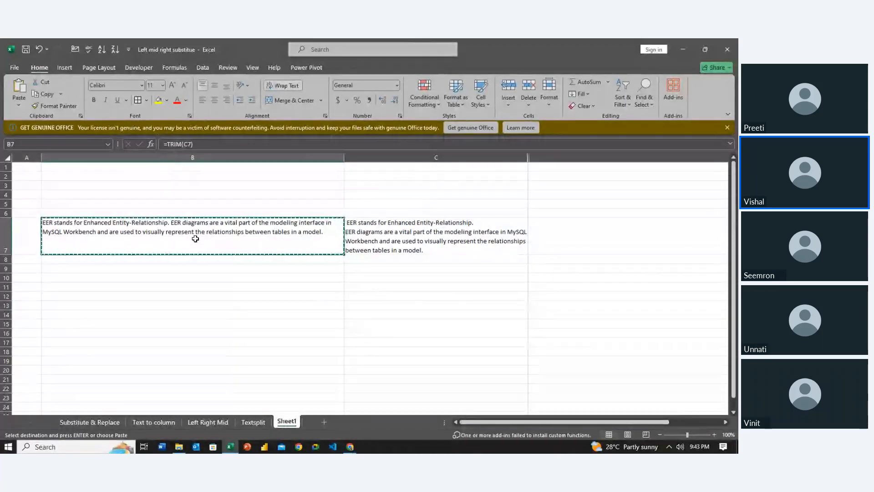
{"action": "key", "text": "alt+v"}
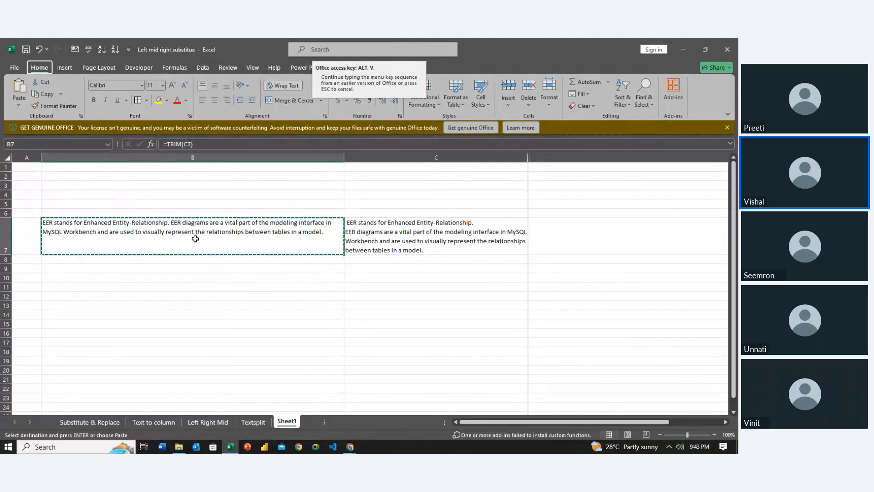
{"action": "key", "text": "Escape"}
{"action": "key", "text": "ctrl+alt+v"}
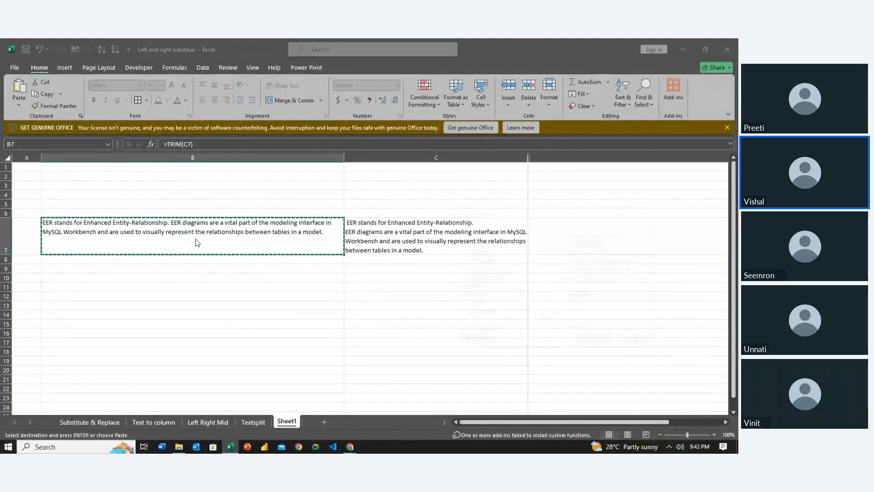
{"action": "key", "text": "v"}
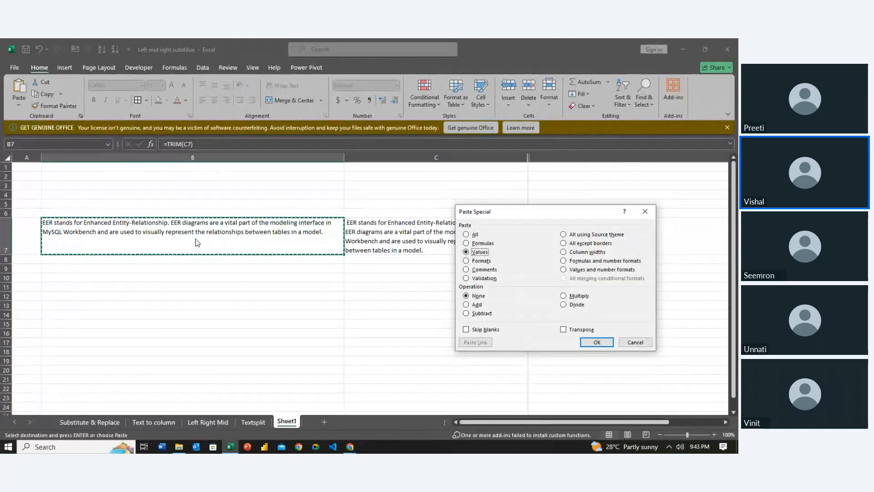
{"action": "key", "text": "Return"}
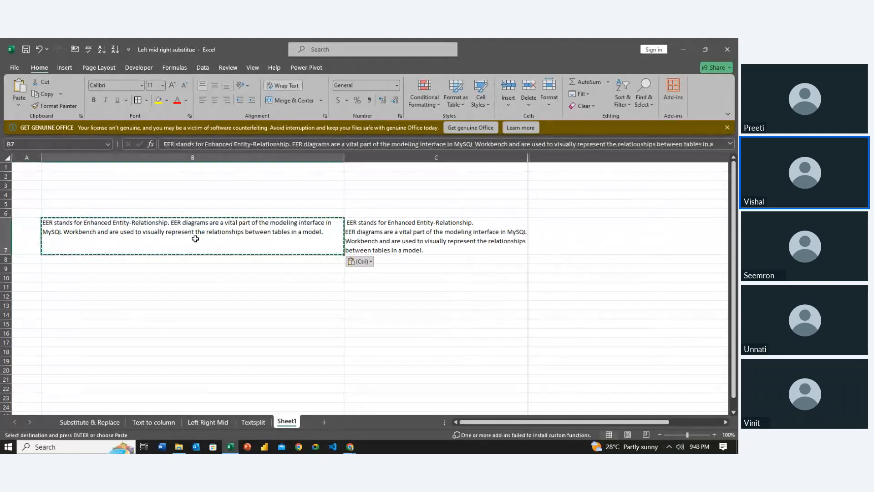
- Clear the untrimmed source text from cell C7
{"action": "key", "text": "Right"}
{"action": "key", "text": "Delete"}
{"action": "key", "text": "Left"}
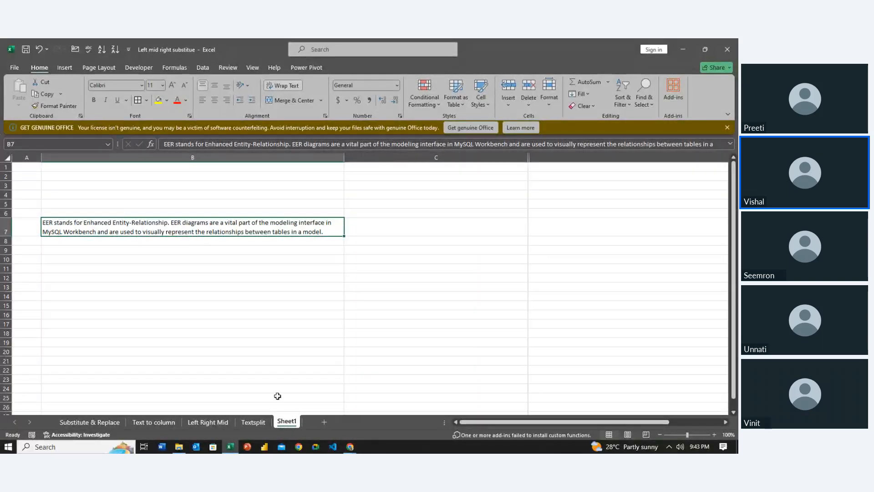
- Delete the Sheet1 worksheet and confirm its permanent removal
{"action": "right_click", "coordinate": [287, 423]}
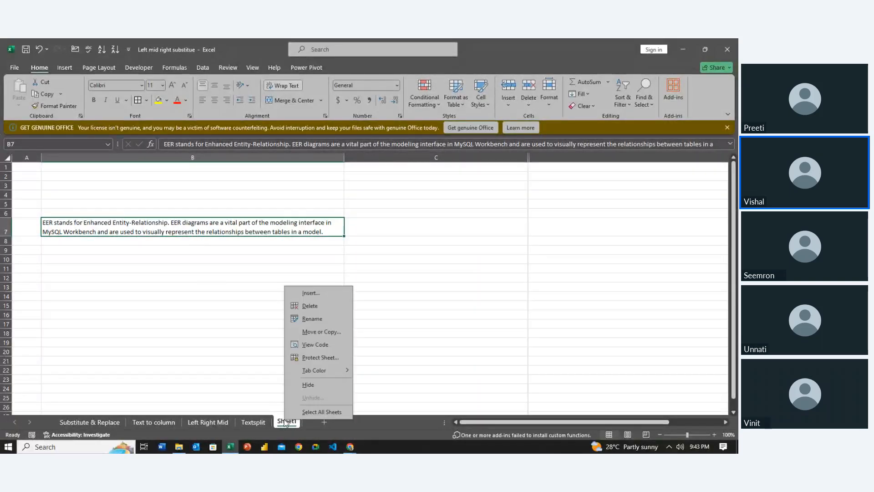
{"action": "left_click", "coordinate": [318, 305]}
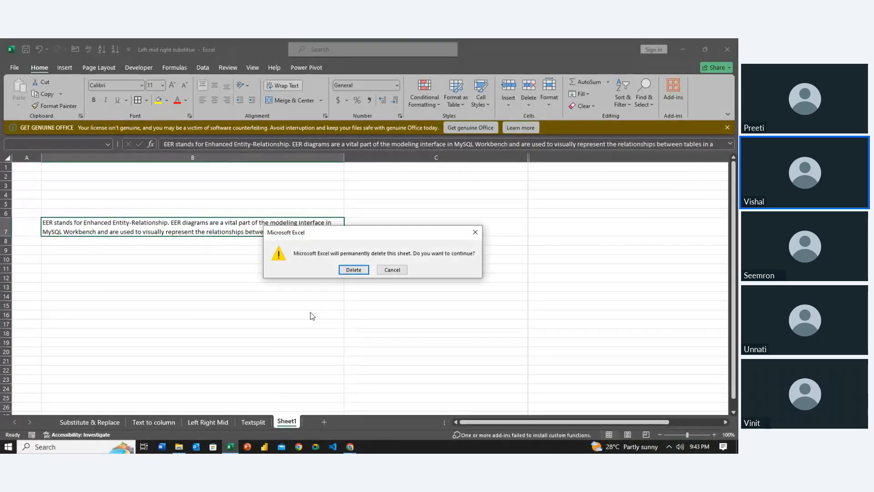
{"action": "left_click", "coordinate": [353, 269]}
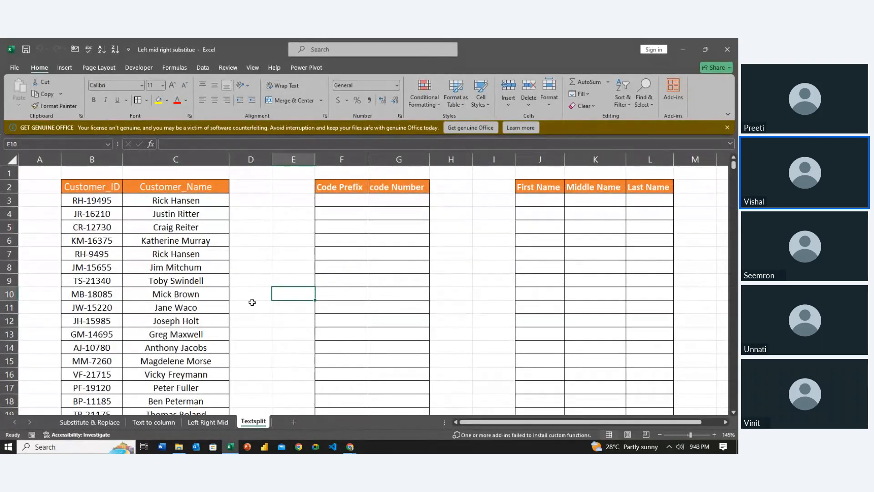
- Examine the entries in the Customer_Name column of the Textsplit sheet
{"action": "left_click", "coordinate": [247, 312]}
{"action": "left_click", "coordinate": [187, 215]}
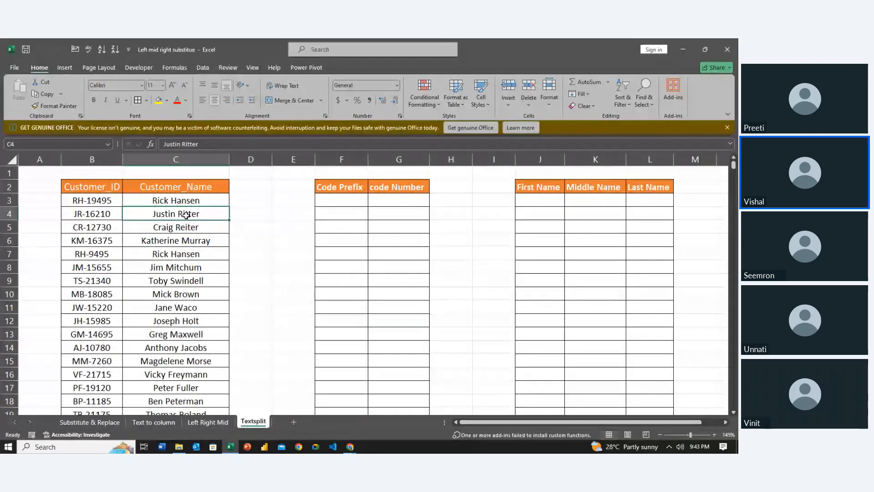
{"action": "key", "text": "Up"}
{"action": "key", "text": "Down"}
{"action": "key", "text": "Down"}
{"action": "key", "text": "Down"}
{"action": "key", "text": "Down"}
{"action": "key", "text": "Down"}
{"action": "key", "text": "Down"}
{"action": "key", "text": "Down"}
{"action": "key", "text": "Down"}
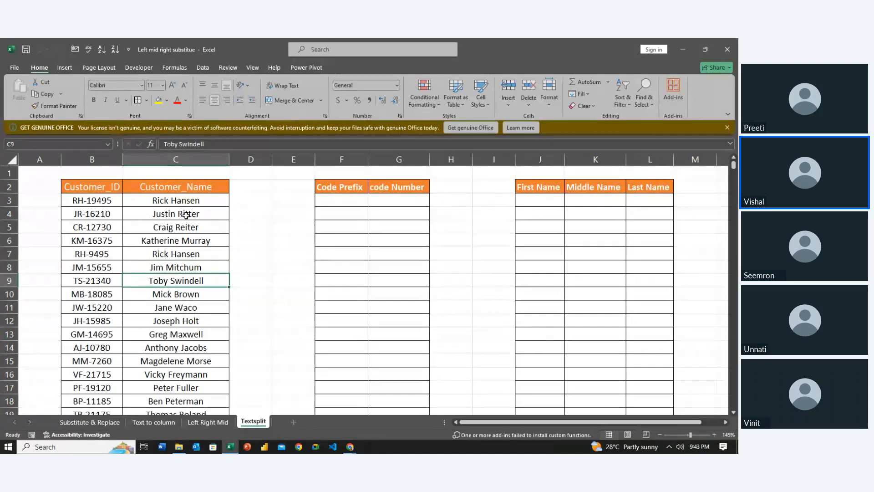
{"action": "key", "text": "Down"}
{"action": "key", "text": "Down"}
{"action": "key", "text": "Down"}
{"action": "key", "text": "Down"}
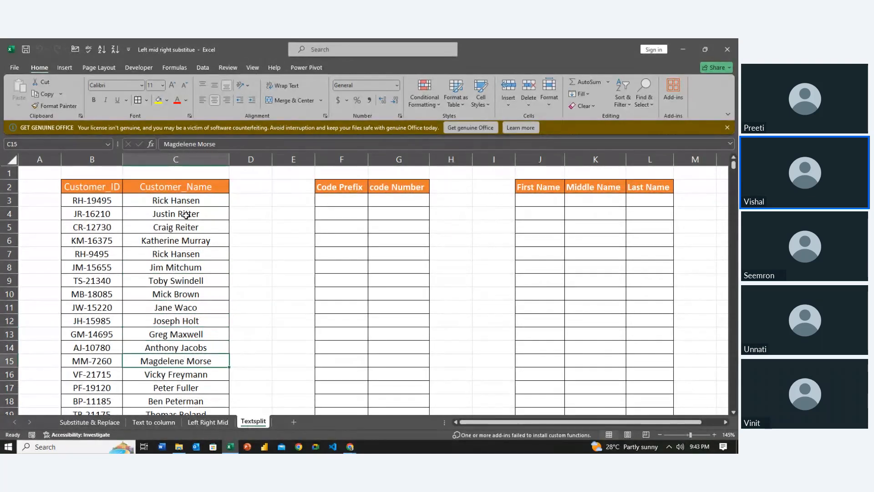
{"action": "key", "text": "Up"}
{"action": "key", "text": "Up"}
{"action": "key", "text": "Up"}
{"action": "key", "text": "Up"}
{"action": "key", "text": "Up"}
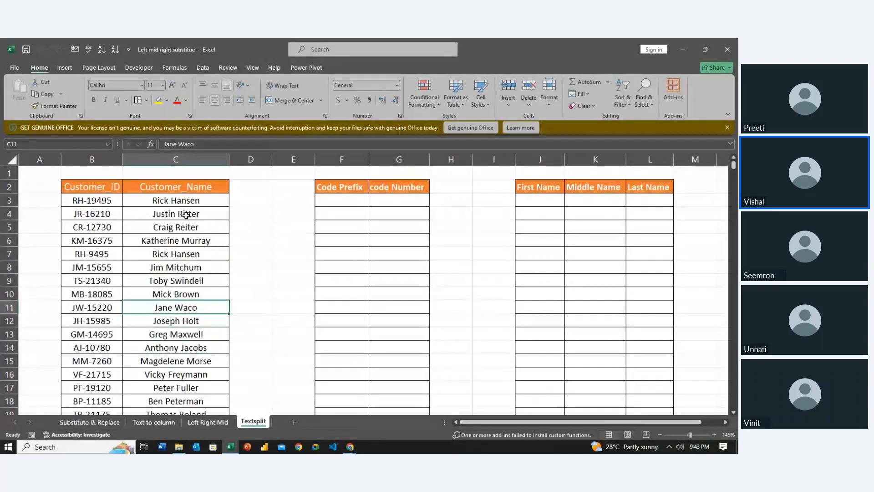
{"action": "key", "text": "Down"}
{"action": "key", "text": "Down"}
{"action": "key", "text": "Down"}
{"action": "key", "text": "Down"}
{"action": "key", "text": "Down"}
{"action": "key", "text": "Down"}
{"action": "key", "text": "Down"}
{"action": "key", "text": "Down"}
{"action": "key", "text": "Down"}
{"action": "key", "text": "Down"}
{"action": "key", "text": "Down"}
{"action": "key", "text": "Down"}
{"action": "key", "text": "Down"}
{"action": "key", "text": "Down"}
{"action": "key", "text": "Down"}
{"action": "key", "text": "Down"}
{"action": "key", "text": "Down"}
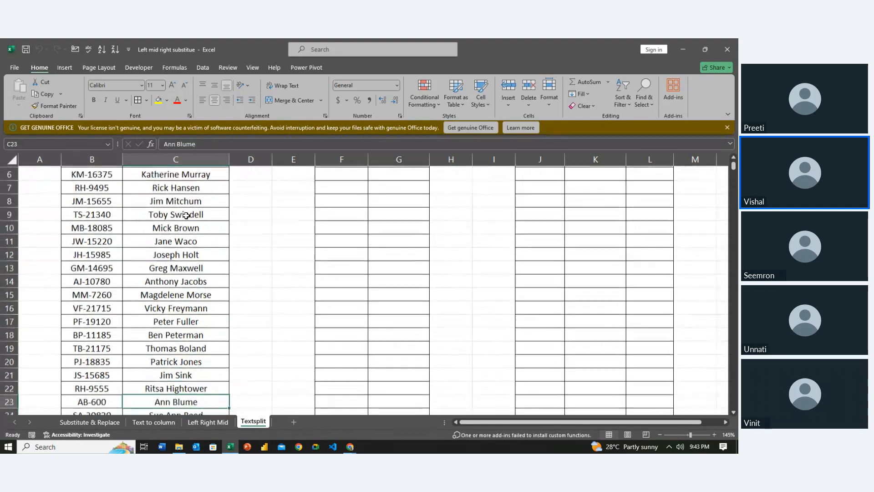
{"action": "key", "text": "Down"}
{"action": "key", "text": "Down"}
{"action": "key", "text": "Down"}
{"action": "key", "text": "Down"}
- Clear the word-count formulas in column D from D25 down through row 129
{"action": "key", "text": "Right"}
{"action": "key", "text": "Up"}
{"action": "key", "text": "Up"}
{"action": "key", "text": "Up"}
{"action": "key", "text": "Up"}
{"action": "key", "text": "Up"}
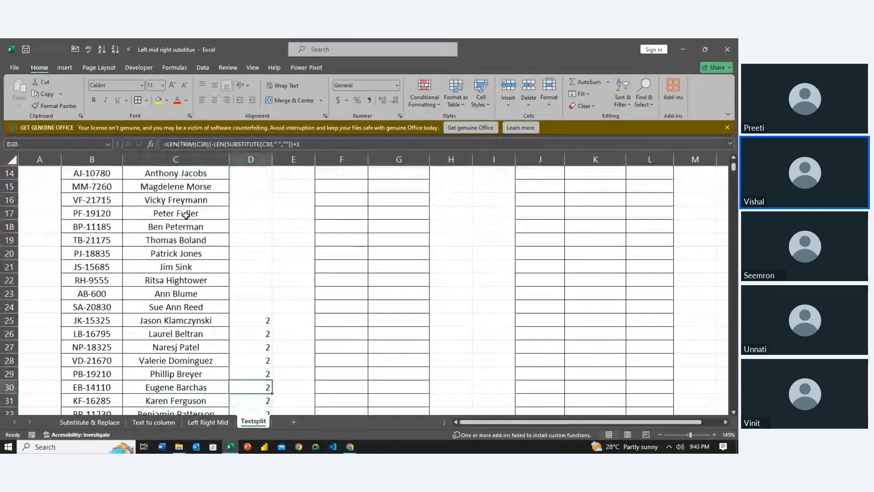
{"action": "key", "text": "ctrl+shift+Down"}
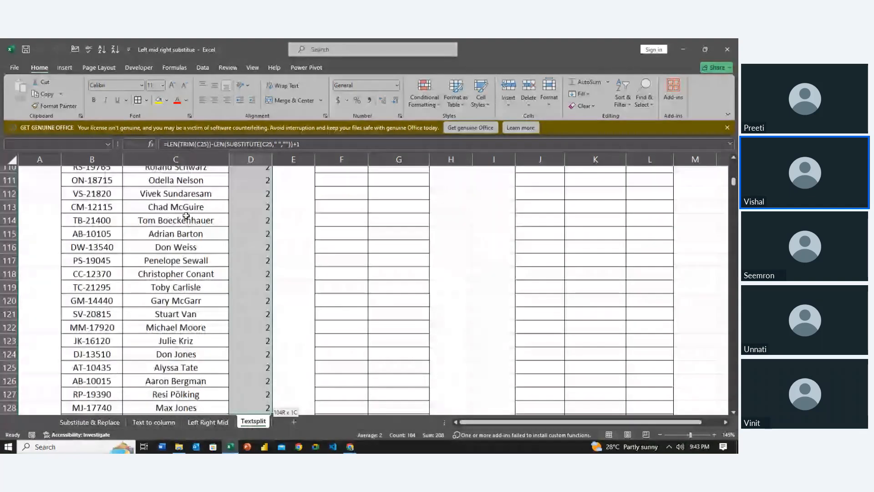
{"action": "key", "text": "Delete"}
{"action": "key", "text": "Up"}
{"action": "key", "text": "ctrl+Up"}
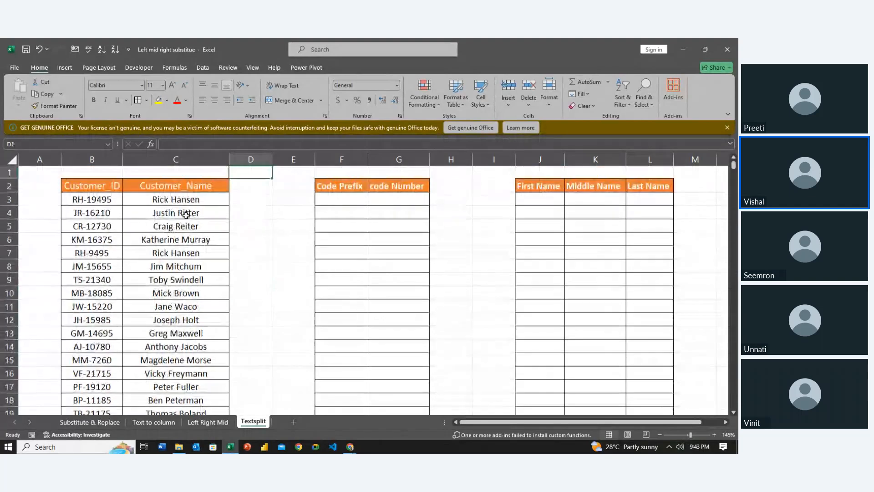
- Clear the bottom block of word-count formulas in column D, from D1592 up to D1425
{"action": "key", "text": "Left"}
{"action": "key", "text": "Down"}
{"action": "key", "text": "Down"}
{"action": "key", "text": "Right"}
{"action": "key", "text": "ctrl+Down"}
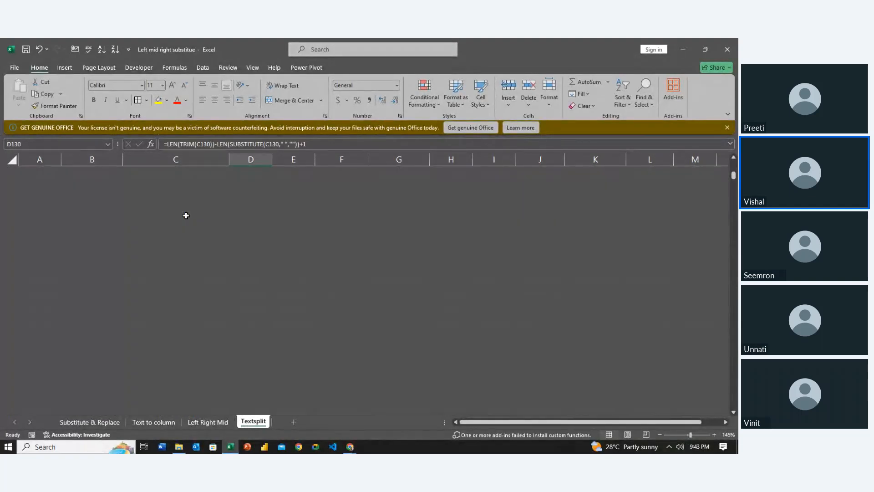
{"action": "key", "text": "Left"}
{"action": "key", "text": "Down"}
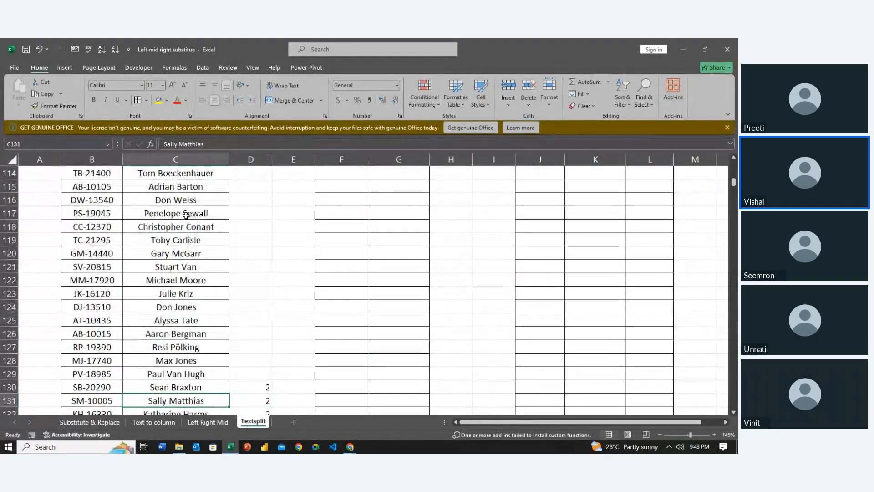
{"action": "key", "text": "ctrl+Down"}
{"action": "key", "text": "Right"}
{"action": "key", "text": "shift+Up"}
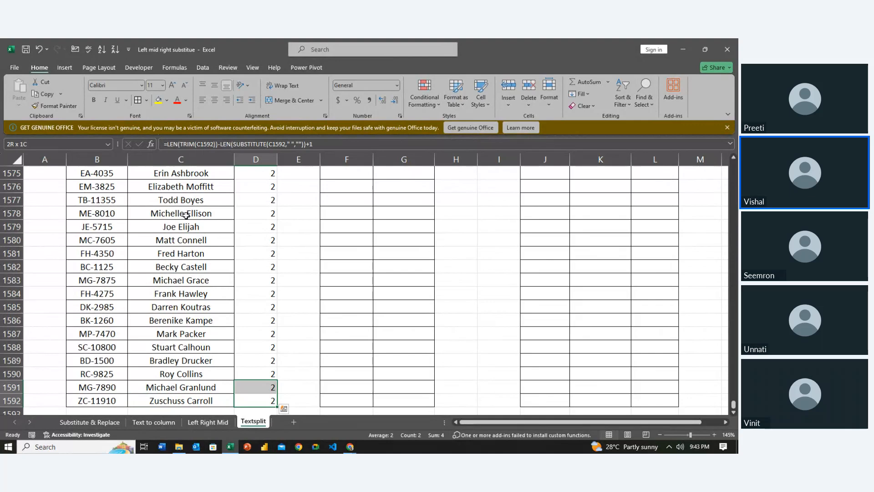
{"action": "key", "text": "ctrl+shift+Up"}
{"action": "key", "text": "Delete"}
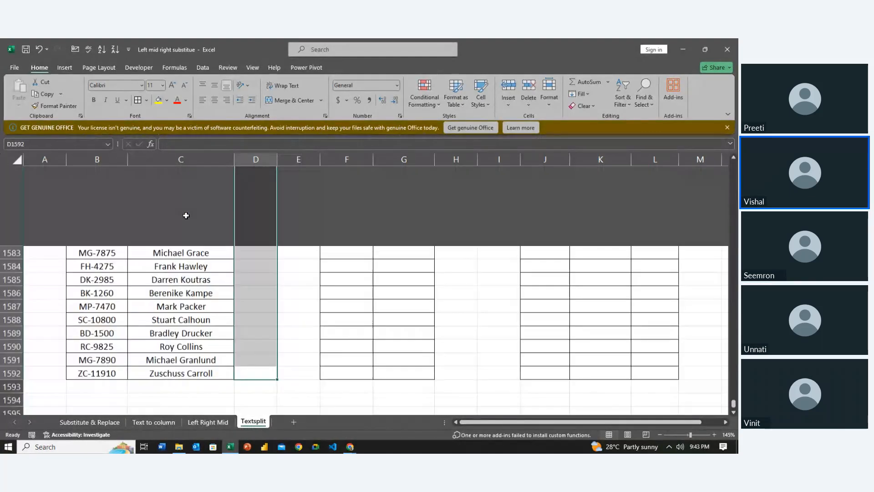
- Clear the next blocks of word-count formulas in column D, working up from row 1423 to row 1207
{"action": "key", "text": "ctrl+Up"}
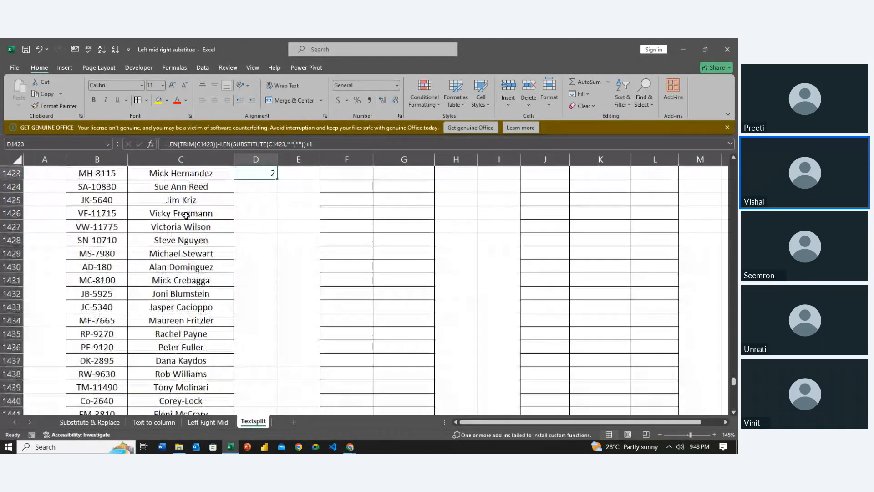
{"action": "key", "text": "Up"}
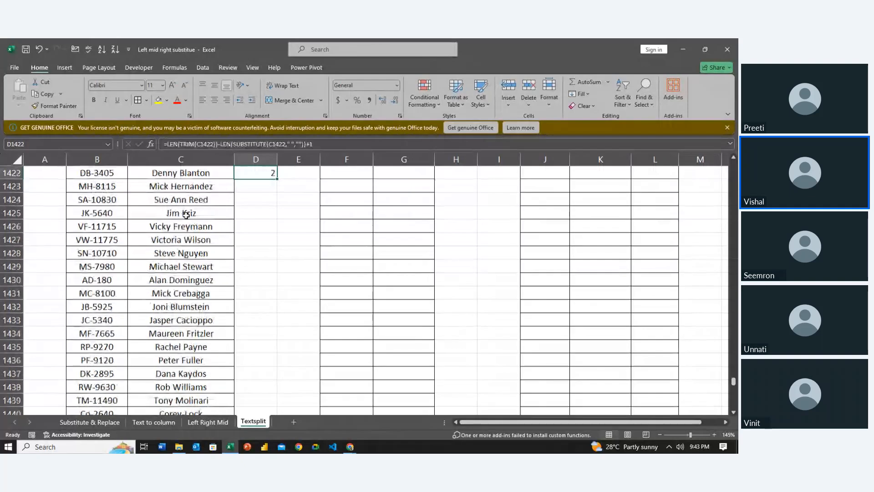
{"action": "scroll", "coordinate": [186, 215], "scroll_direction": "up", "scroll_amount": 1}
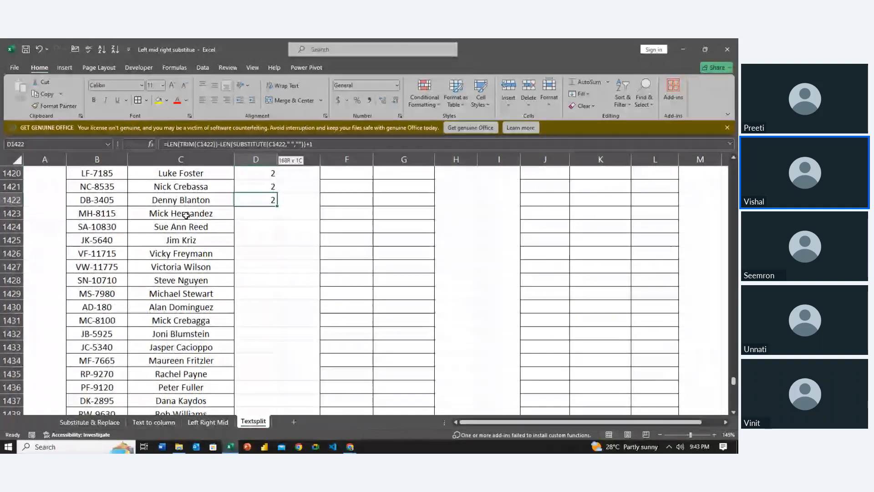
{"action": "key", "text": "ctrl+shift+Up"}
{"action": "key", "text": "Delete"}
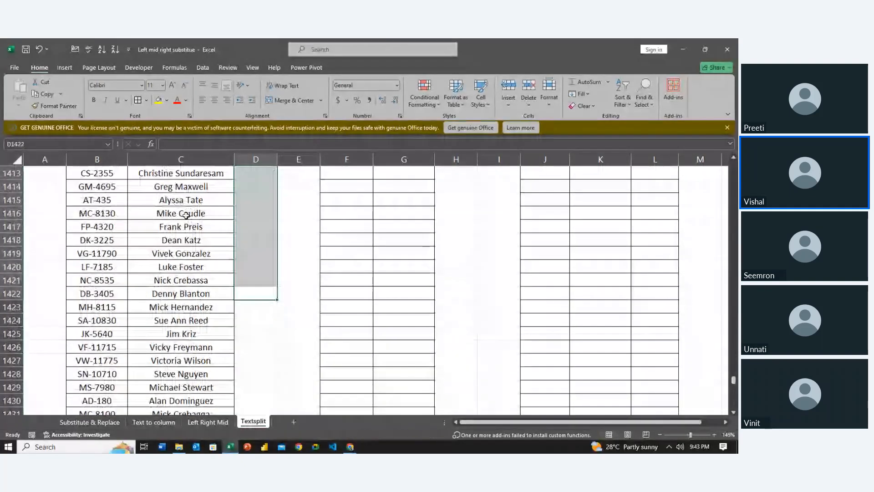
{"action": "key", "text": "ctrl+shift+Up"}
{"action": "key", "text": "ctrl+shift+Up"}
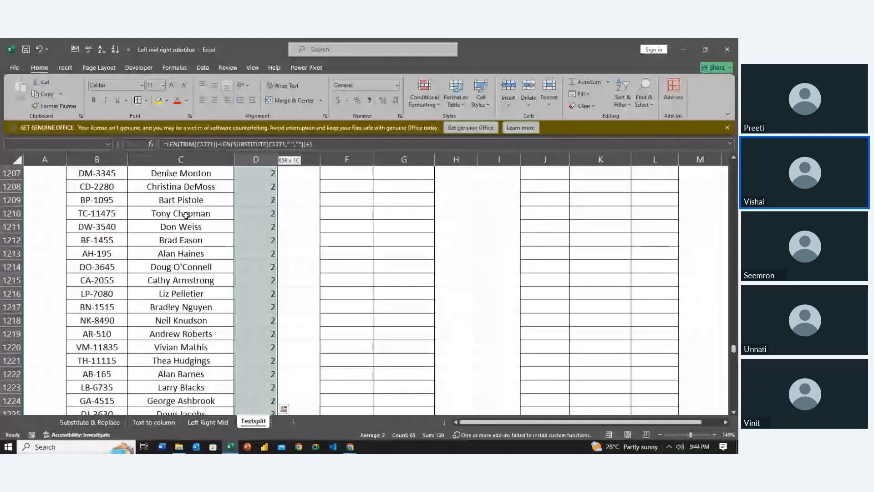
{"action": "key", "text": "Delete"}
- Clear the word-count formulas in column D from D1089 down to the end of that block
{"action": "key", "text": "Up"}
{"action": "key", "text": "Up"}
{"action": "key", "text": "Up"}
{"action": "key", "text": "Up"}
{"action": "key", "text": "Up"}
{"action": "key", "text": "Up"}
{"action": "key", "text": "Up"}
{"action": "key", "text": "Up"}
{"action": "key", "text": "Up"}
{"action": "key", "text": "Up"}
{"action": "key", "text": "Up"}
{"action": "key", "text": "Up"}
{"action": "key", "text": "Up"}
{"action": "key", "text": "Up"}
{"action": "key", "text": "Up"}
{"action": "key", "text": "Up"}
{"action": "key", "text": "Up"}
{"action": "key", "text": "Up"}
{"action": "key", "text": "Up"}
{"action": "key", "text": "Up"}
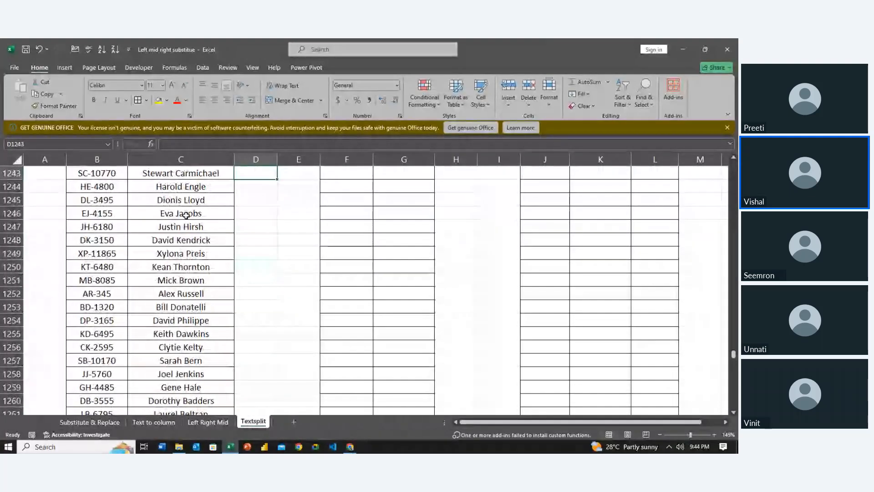
{"action": "key", "text": "Up"}
{"action": "key", "text": "Up"}
{"action": "key", "text": "Up"}
{"action": "key", "text": "Up"}
{"action": "key", "text": "Up"}
{"action": "key", "text": "Up"}
{"action": "key", "text": "Up"}
{"action": "key", "text": "Up"}
{"action": "key", "text": "Up"}
{"action": "key", "text": "Up"}
{"action": "key", "text": "Up"}
{"action": "key", "text": "Up"}
{"action": "key", "text": "Up"}
{"action": "key", "text": "Up"}
{"action": "key", "text": "Up"}
{"action": "key", "text": "Up"}
{"action": "key", "text": "Up"}
{"action": "key", "text": "Up"}
{"action": "key", "text": "Up"}
{"action": "key", "text": "Up"}
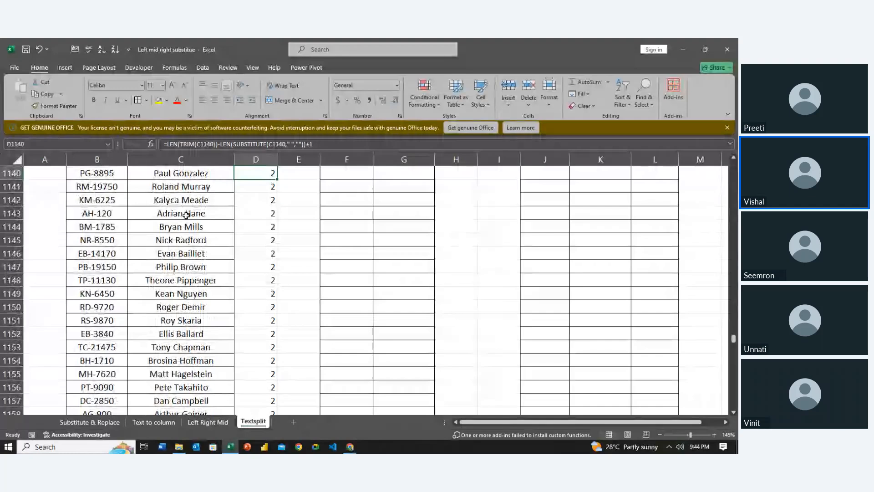
{"action": "key", "text": "Up"}
{"action": "key", "text": "Up"}
{"action": "key", "text": "Up"}
{"action": "key", "text": "Up"}
{"action": "key", "text": "Up"}
{"action": "key", "text": "Up"}
{"action": "key", "text": "Up"}
{"action": "key", "text": "Up"}
{"action": "key", "text": "Up"}
{"action": "key", "text": "Up"}
{"action": "key", "text": "Up"}
{"action": "key", "text": "Up"}
{"action": "key", "text": "Up"}
{"action": "key", "text": "Up"}
{"action": "key", "text": "Up"}
{"action": "key", "text": "Up"}
{"action": "key", "text": "Up"}
{"action": "key", "text": "Up"}
{"action": "key", "text": "Up"}
{"action": "key", "text": "Up"}
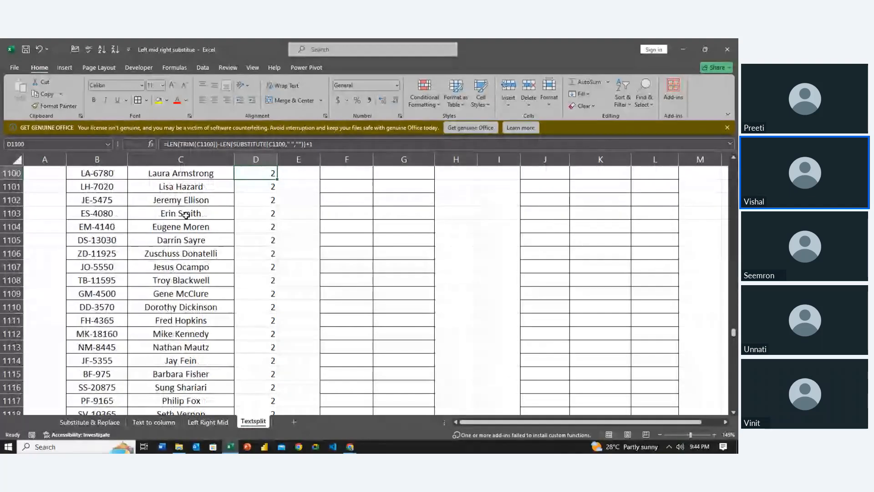
{"action": "key", "text": "Up"}
{"action": "key", "text": "Up"}
{"action": "key", "text": "Up"}
{"action": "key", "text": "Up"}
{"action": "key", "text": "Up"}
{"action": "key", "text": "Up"}
{"action": "key", "text": "Up"}
{"action": "key", "text": "Up"}
{"action": "key", "text": "Up"}
{"action": "key", "text": "Up"}
{"action": "key", "text": "Up"}
{"action": "key", "text": "ctrl+shift+Down"}
{"action": "key", "text": "Delete"}
- Clear the word-count formulas in column D from D1088 up to D1056
{"action": "key", "text": "Up"}
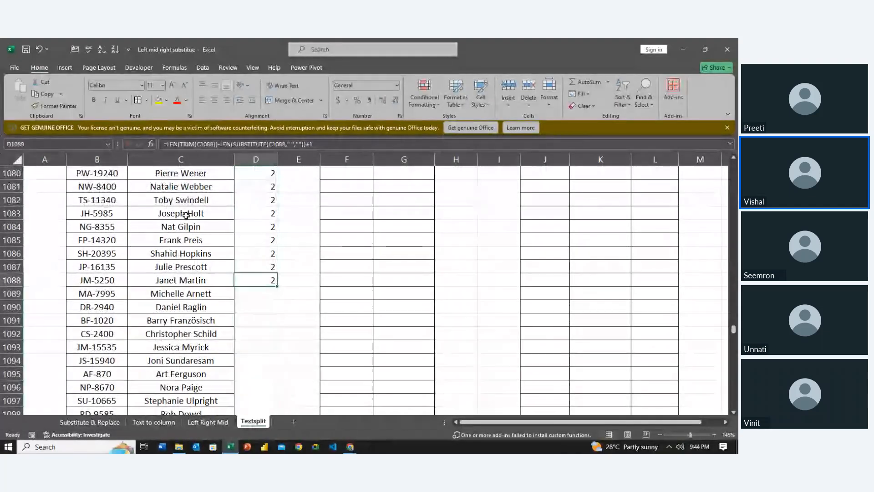
{"action": "key", "text": "ctrl+shift+Up"}
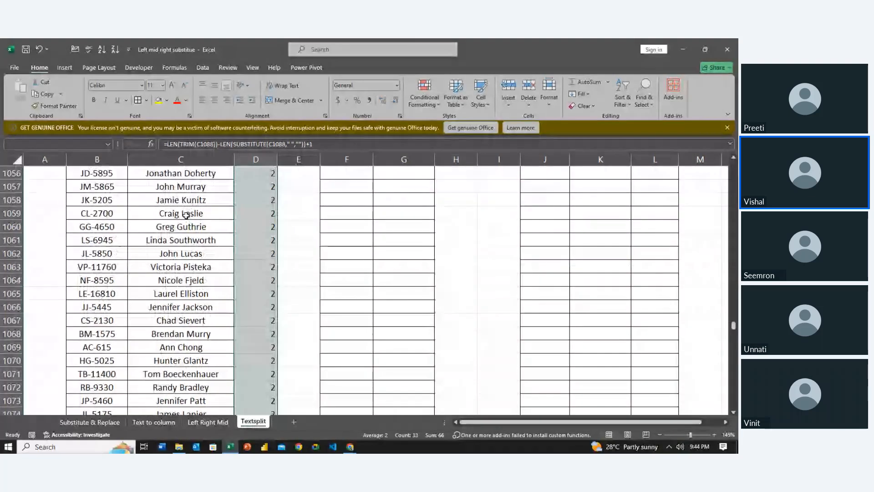
{"action": "key", "text": "Delete"}
- Examine the remaining word-count formula blocks in column D above row 1057 and the empty cells between them
{"action": "key", "text": "Up"}
{"action": "key", "text": "Up"}
{"action": "key", "text": "Up"}
{"action": "key", "text": "Up"}
{"action": "key", "text": "Up"}
{"action": "key", "text": "Up"}
{"action": "key", "text": "Up"}
{"action": "key", "text": "Up"}
{"action": "key", "text": "Up"}
{"action": "key", "text": "Up"}
{"action": "key", "text": "Up"}
{"action": "key", "text": "Up"}
{"action": "key", "text": "Up"}
{"action": "key", "text": "Up"}
{"action": "key", "text": "Up"}
{"action": "key", "text": "Up"}
{"action": "key", "text": "Up"}
{"action": "key", "text": "Up"}
{"action": "key", "text": "Up"}
{"action": "key", "text": "Up"}
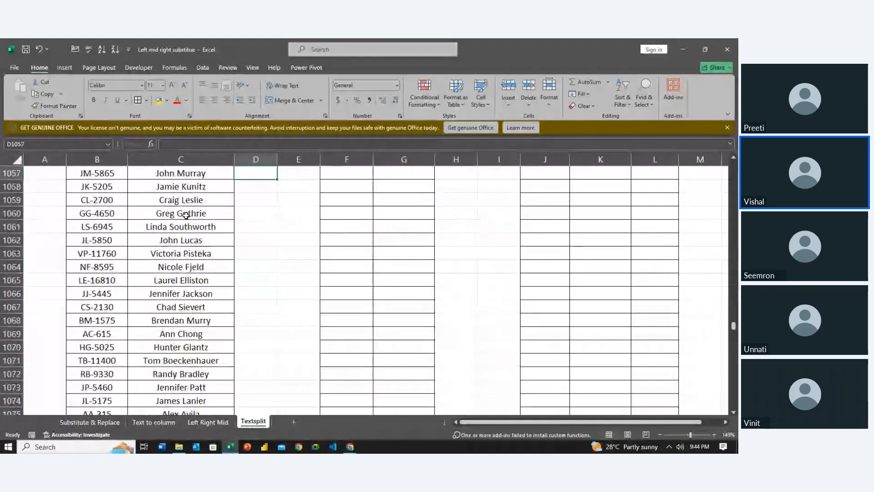
{"action": "key", "text": "ctrl+Up"}
{"action": "key", "text": "ctrl+Up"}
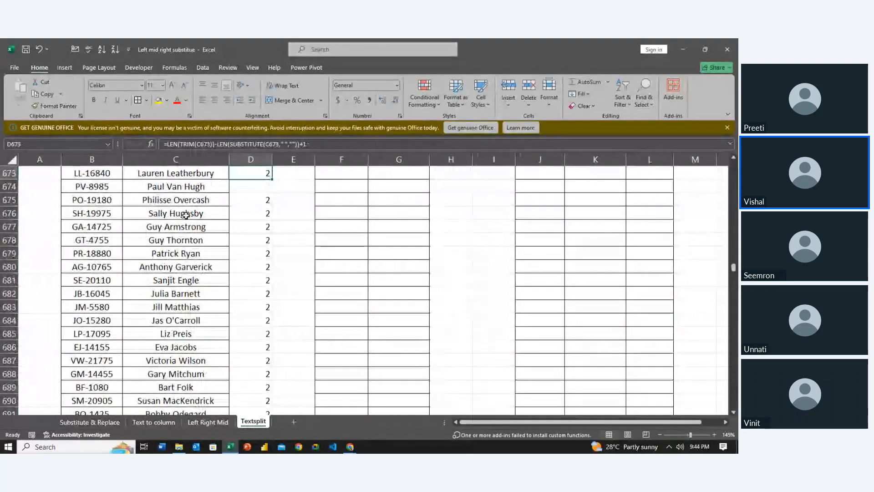
{"action": "key", "text": "ctrl+Up"}
{"action": "key", "text": "ctrl+Up"}
{"action": "key", "text": "ctrl+Up"}
{"action": "key", "text": "ctrl+Up"}
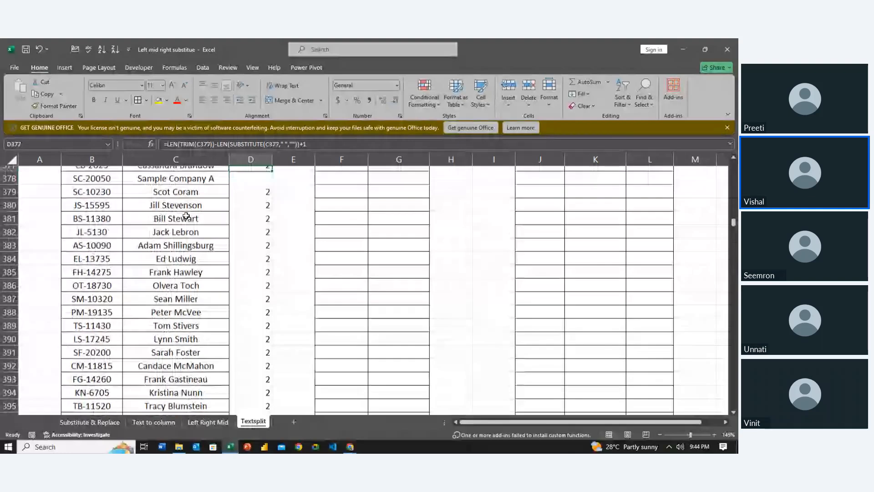
{"action": "key", "text": "ctrl+Up"}
{"action": "key", "text": "ctrl+Up"}
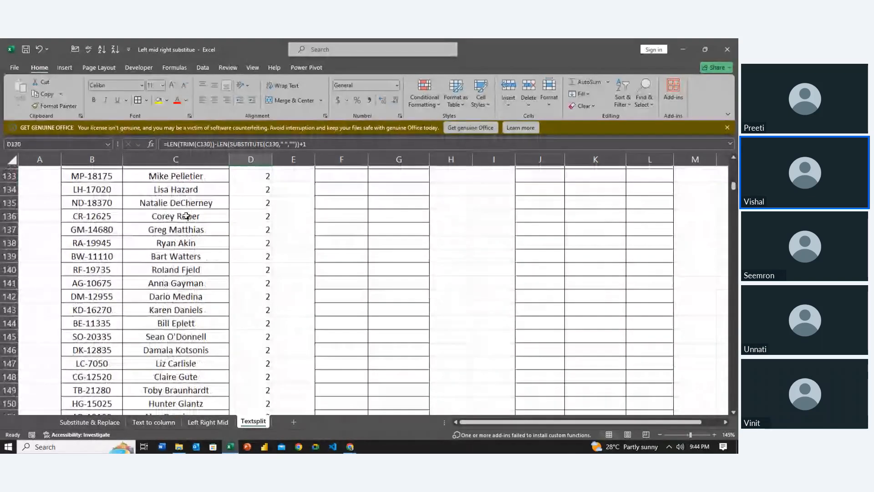
{"action": "key", "text": "Down"}
{"action": "key", "text": "Down"}
{"action": "key", "text": "Down"}
{"action": "key", "text": "Down"}
{"action": "key", "text": "Down"}
{"action": "key", "text": "Down"}
{"action": "key", "text": "Down"}
{"action": "key", "text": "Down"}
{"action": "key", "text": "Down"}
{"action": "key", "text": "Down"}
{"action": "key", "text": "Down"}
{"action": "key", "text": "Down"}
{"action": "key", "text": "Down"}
{"action": "key", "text": "Down"}
{"action": "key", "text": "Down"}
{"action": "key", "text": "Down"}
{"action": "key", "text": "Down"}
{"action": "key", "text": "Down"}
{"action": "key", "text": "Down"}
{"action": "key", "text": "Down"}
{"action": "key", "text": "Down"}
{"action": "key", "text": "Down"}
{"action": "key", "text": "Down"}
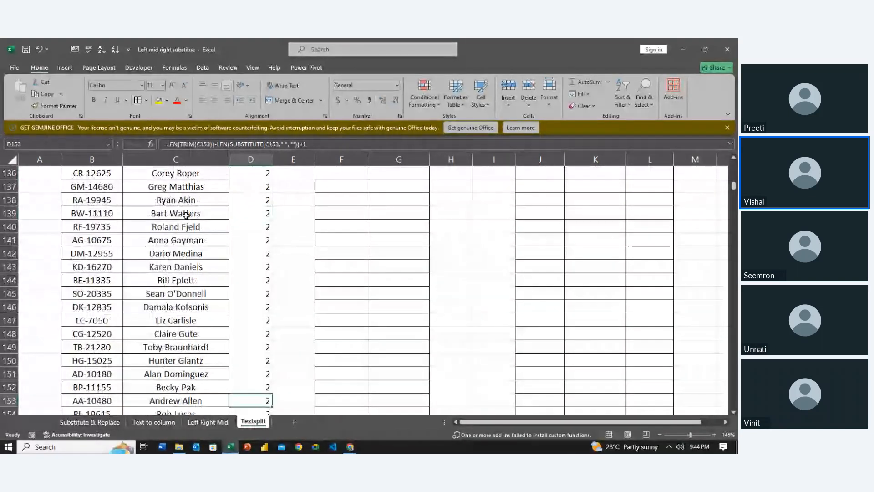
{"action": "key", "text": "ctrl+Down"}
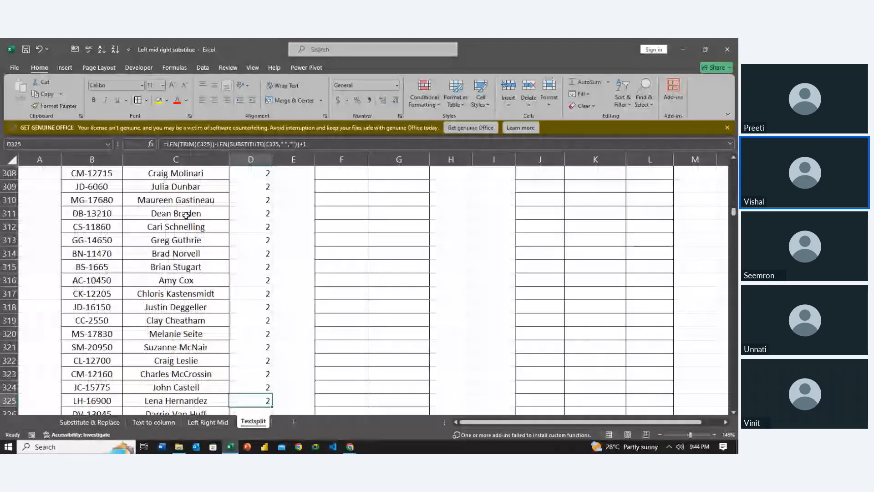
{"action": "key", "text": "Down"}
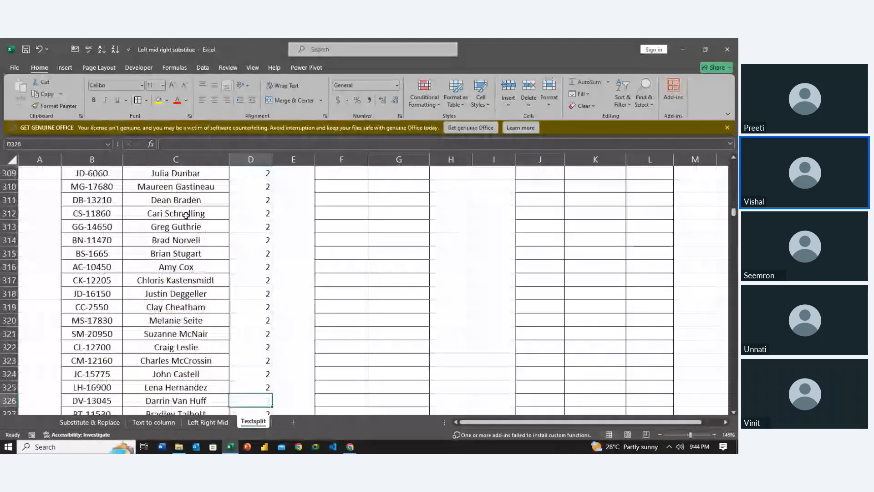
{"action": "key", "text": "Left"}
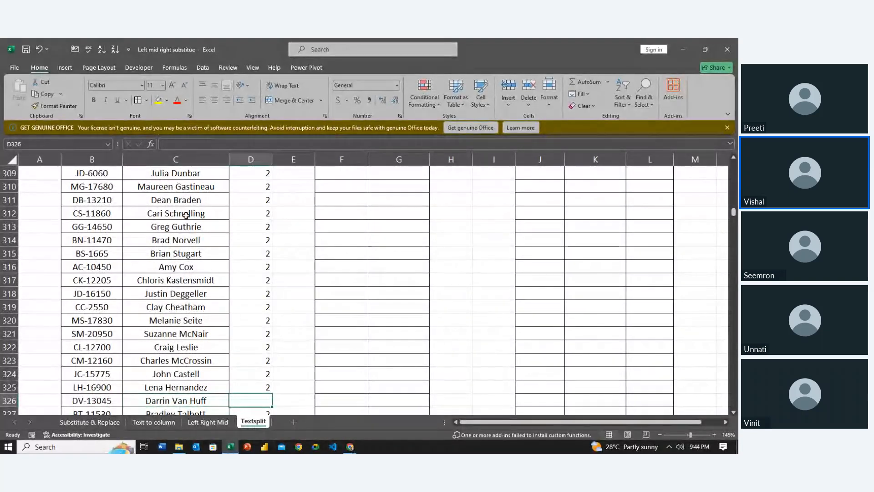
{"action": "key", "text": "Right"}
{"action": "key", "text": "Right"}
{"action": "key", "text": "Right"}
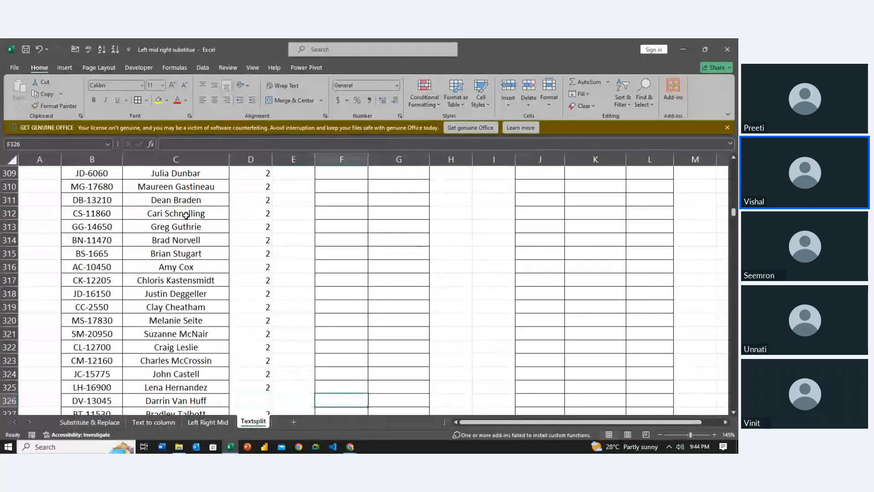
{"action": "key", "text": "Left"}
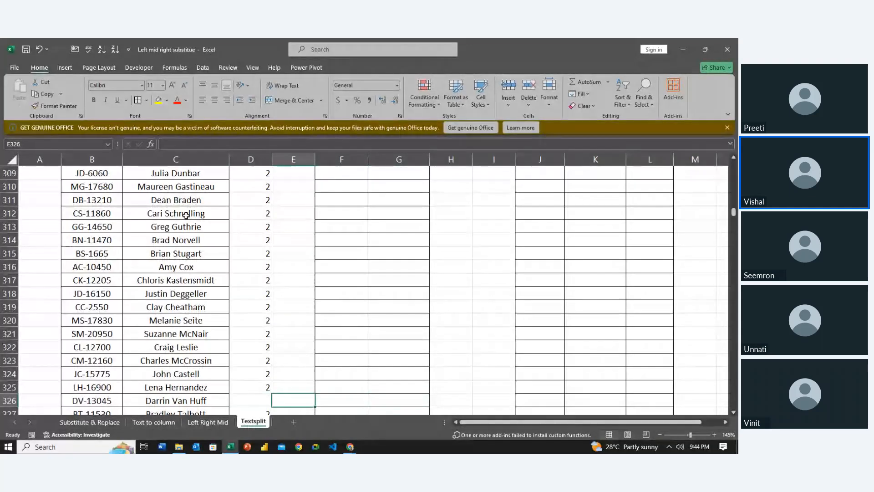
{"action": "key", "text": "Right"}
{"action": "key", "text": "Left"}
{"action": "key", "text": "Left"}
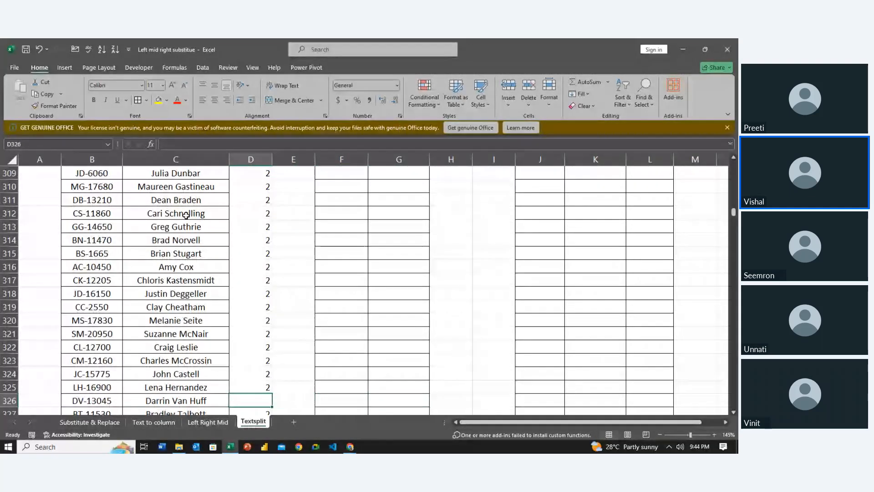
- Delete the whole column D, which holds the leftover word-count formulas, from the Textsplit sheet
{"action": "left_click", "coordinate": [252, 249]}
{"action": "right_click", "coordinate": [255, 162]}
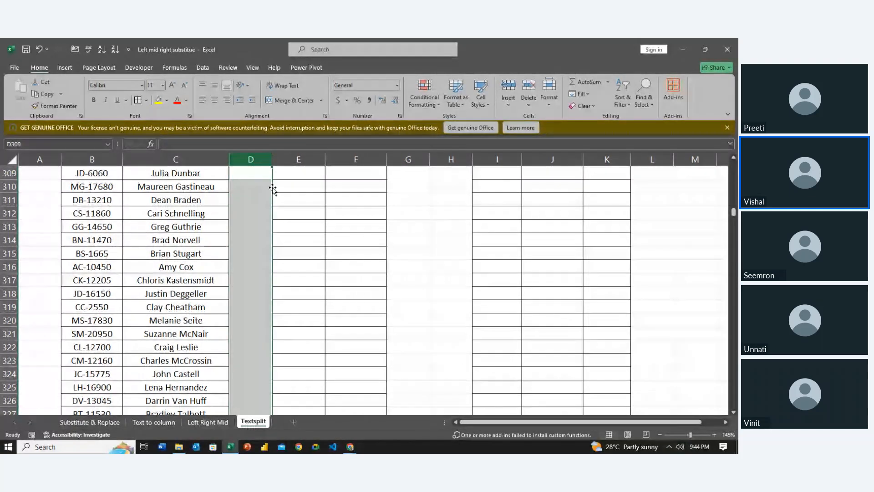
- Insert a blank column before column D on the Textsplit sheet, next to the customer names
{"action": "left_click", "coordinate": [279, 160], "text": "shift"}
{"action": "right_click", "coordinate": [269, 160]}
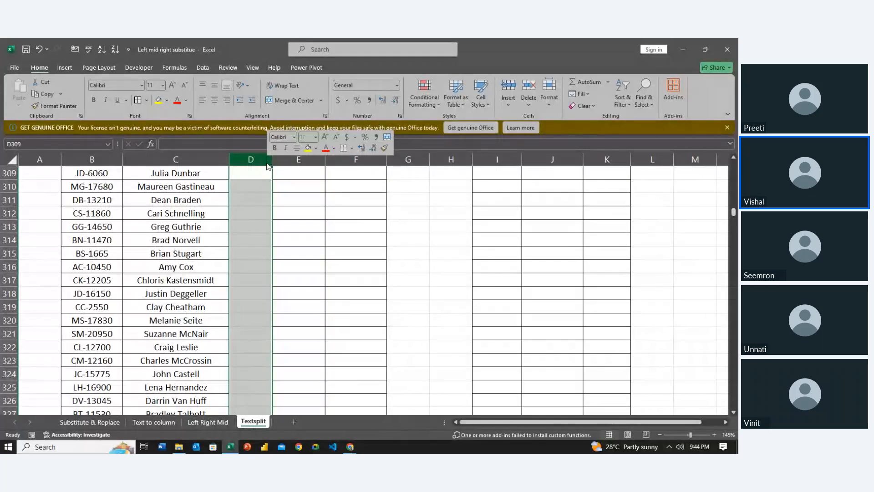
{"action": "left_click", "coordinate": [290, 253]}
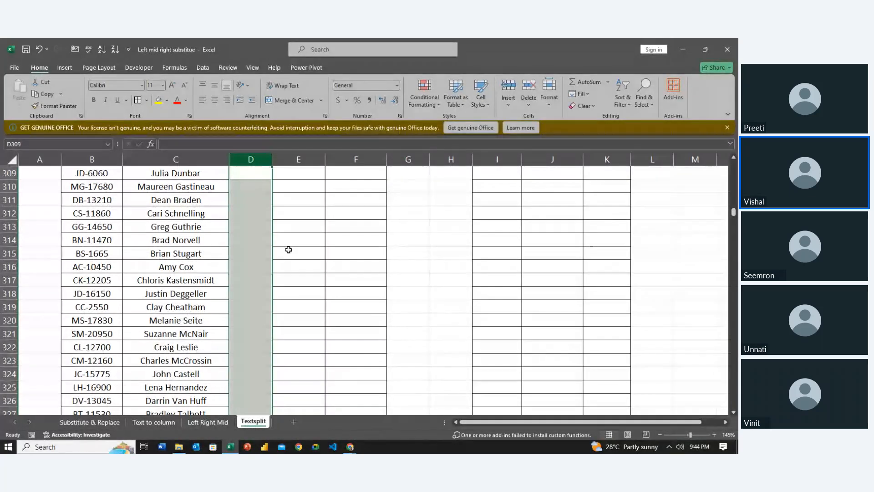
- Clear the orange header formatting from the empty cell D2 next to Customer_Name
{"action": "left_click", "coordinate": [330, 271]}
{"action": "key", "text": "Up"}
{"action": "key", "text": "Up"}
{"action": "key", "text": "Up"}
{"action": "key", "text": "Up"}
{"action": "key", "text": "Up"}
{"action": "key", "text": "Up"}
{"action": "key", "text": "Up"}
{"action": "key", "text": "Up"}
{"action": "key", "text": "Up"}
{"action": "key", "text": "Up"}
{"action": "key", "text": "Up"}
{"action": "key", "text": "Up"}
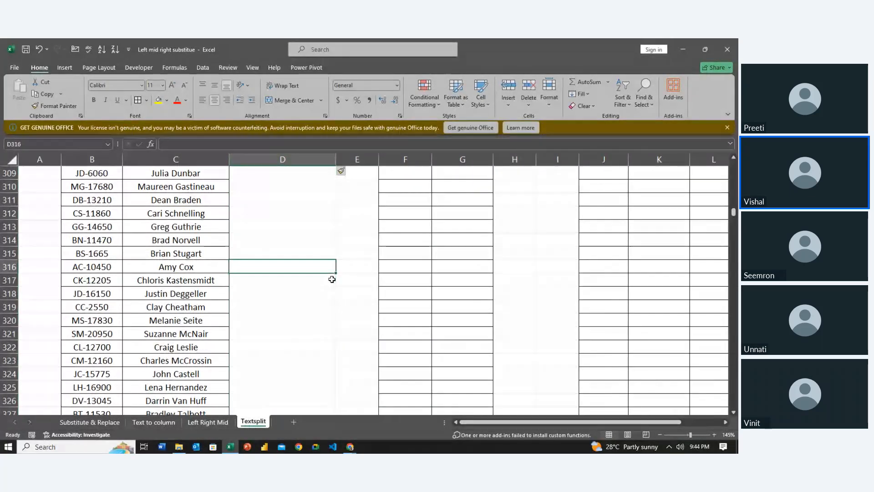
{"action": "key", "text": "ctrl+Up"}
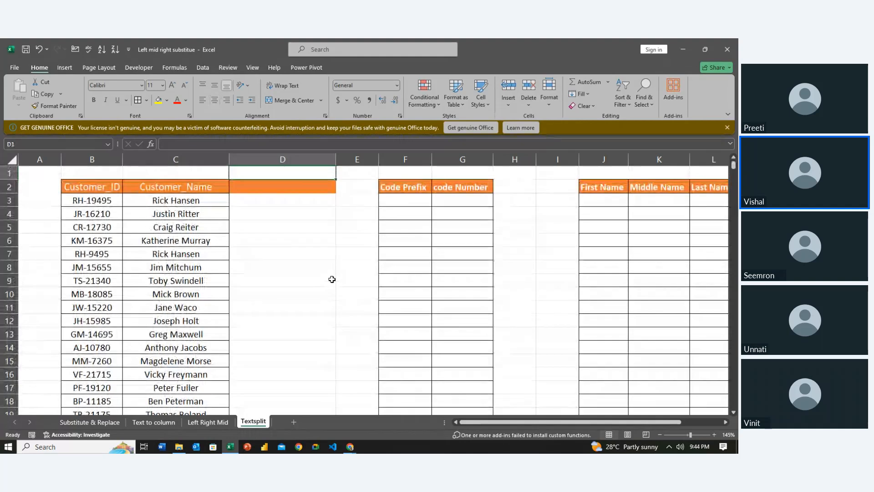
{"action": "key", "text": "Down"}
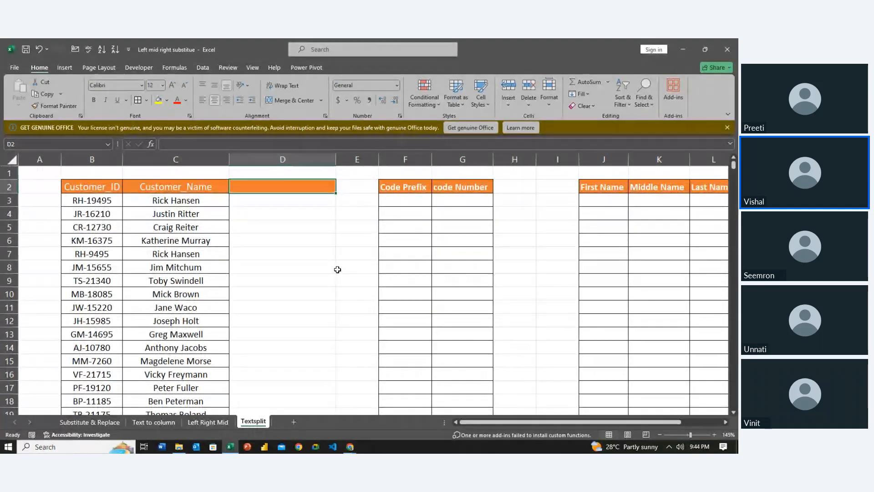
{"action": "left_click", "coordinate": [583, 106]}
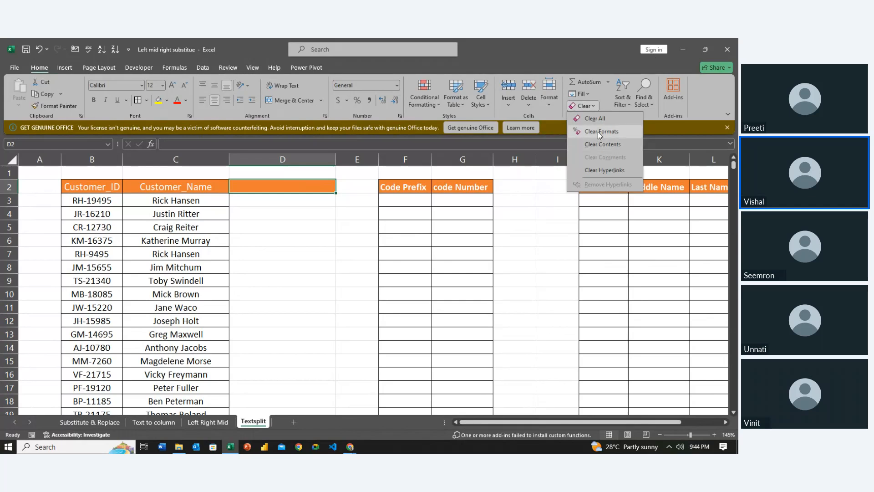
{"action": "left_click", "coordinate": [592, 131]}
- Narrow the blank column D to about the width of column E
{"action": "left_click", "coordinate": [345, 181]}
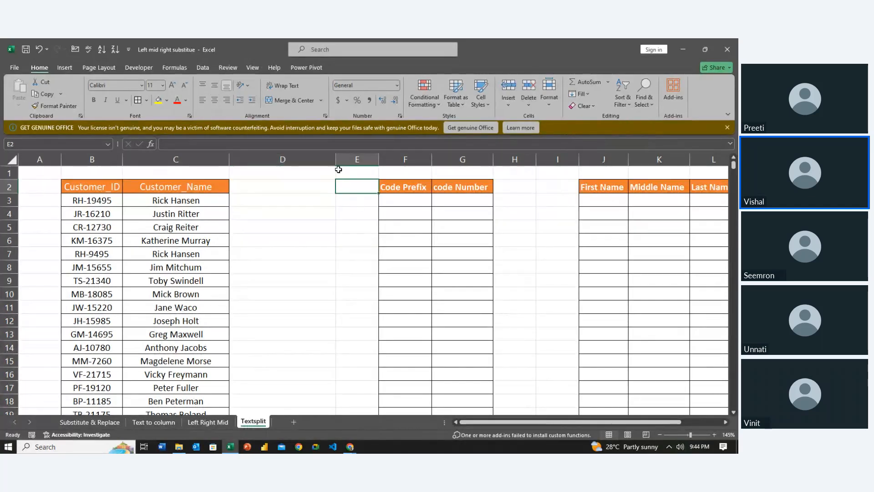
{"action": "left_click_drag", "start_coordinate": [336, 163], "coordinate": [273, 162]}
{"action": "left_click", "coordinate": [283, 285]}
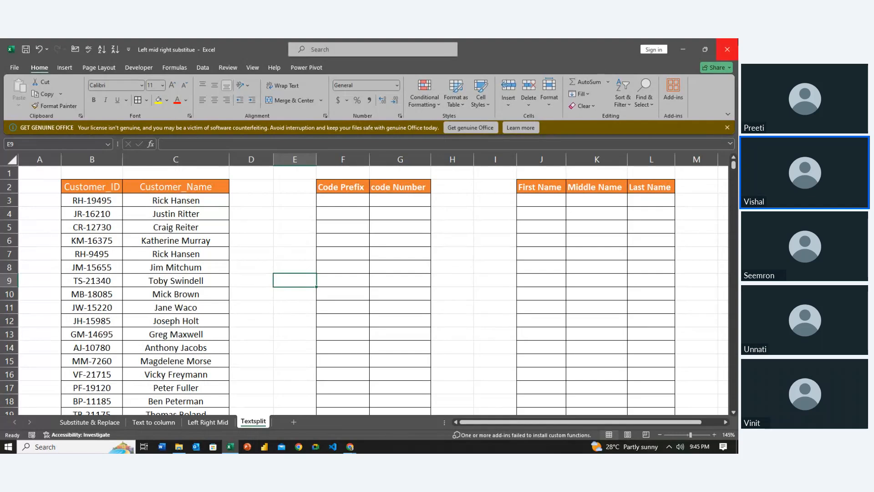
- Close the Excel workbook and stop the screen share in the Zoho meeting open in Chrome
{"action": "left_click", "coordinate": [727, 49]}
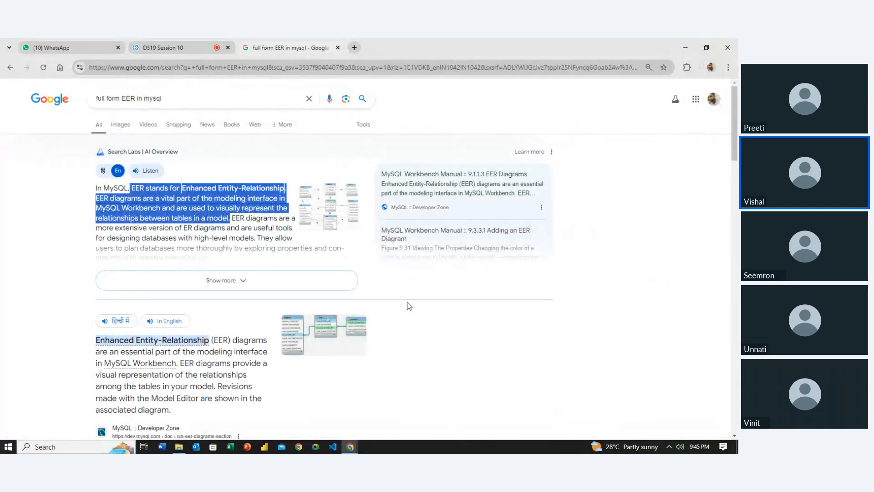
{"action": "left_click", "coordinate": [162, 47]}
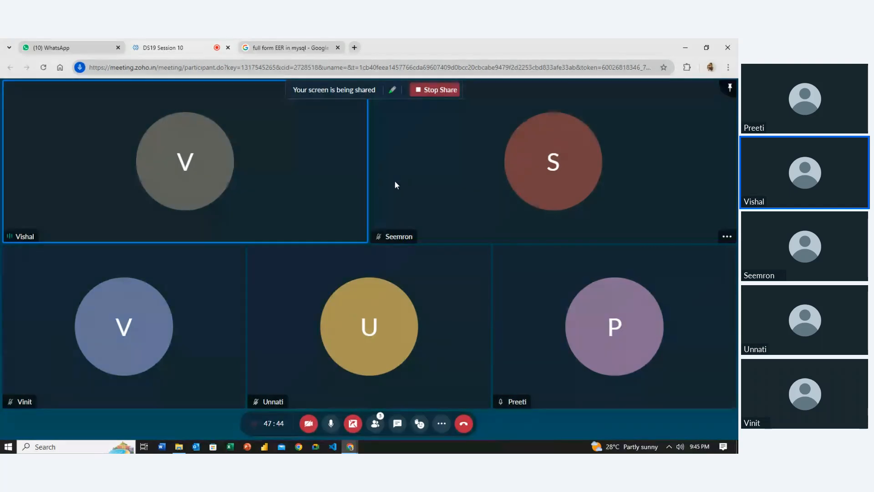
{"action": "left_click", "coordinate": [430, 90]}
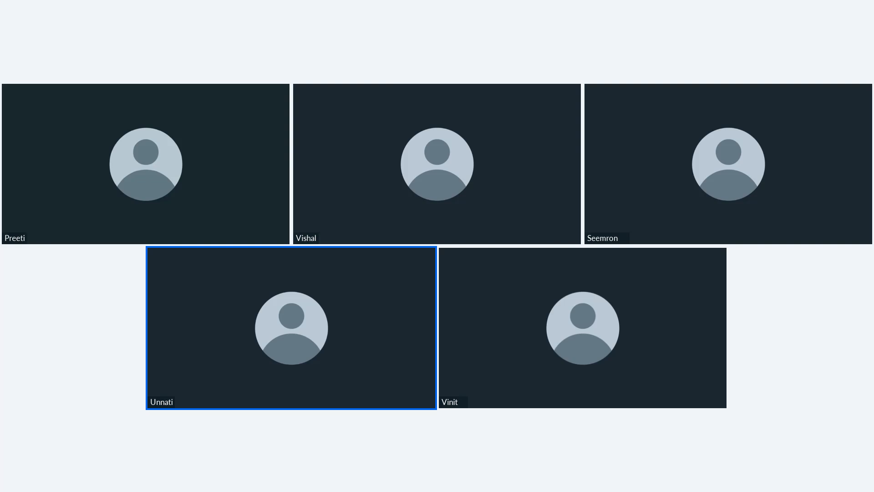